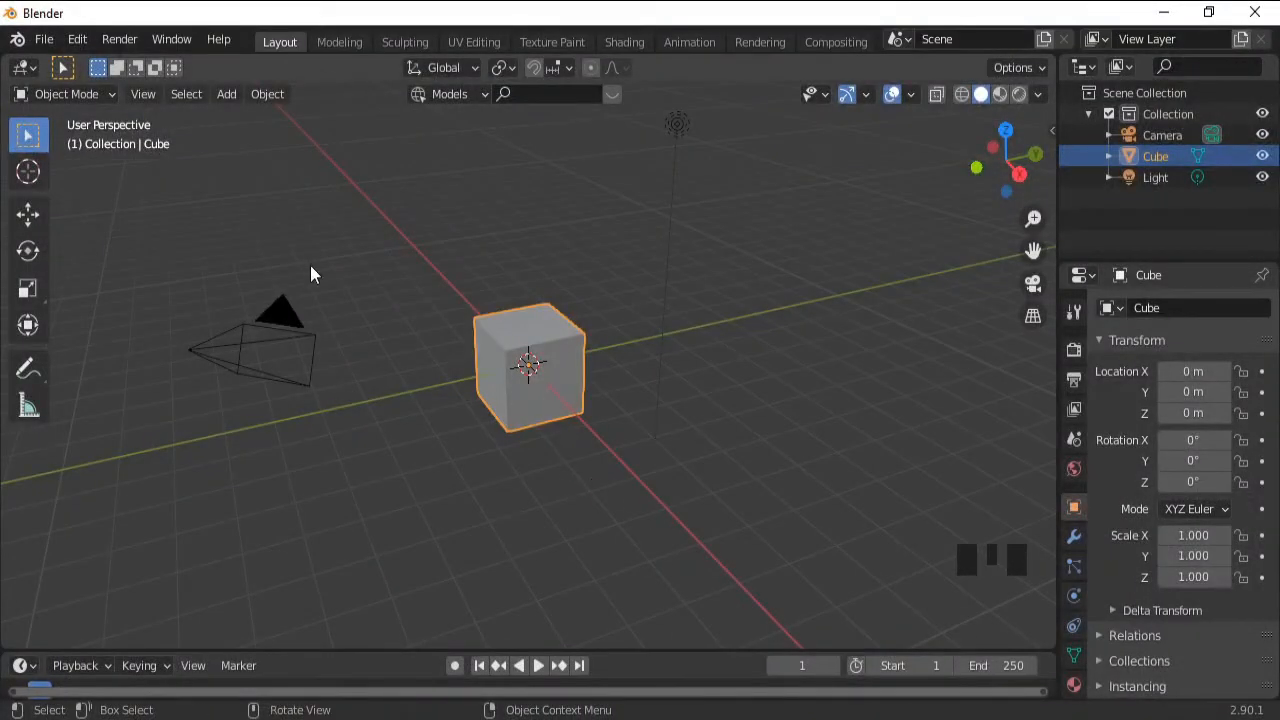
Open the add-on preferences.
click(81, 41)
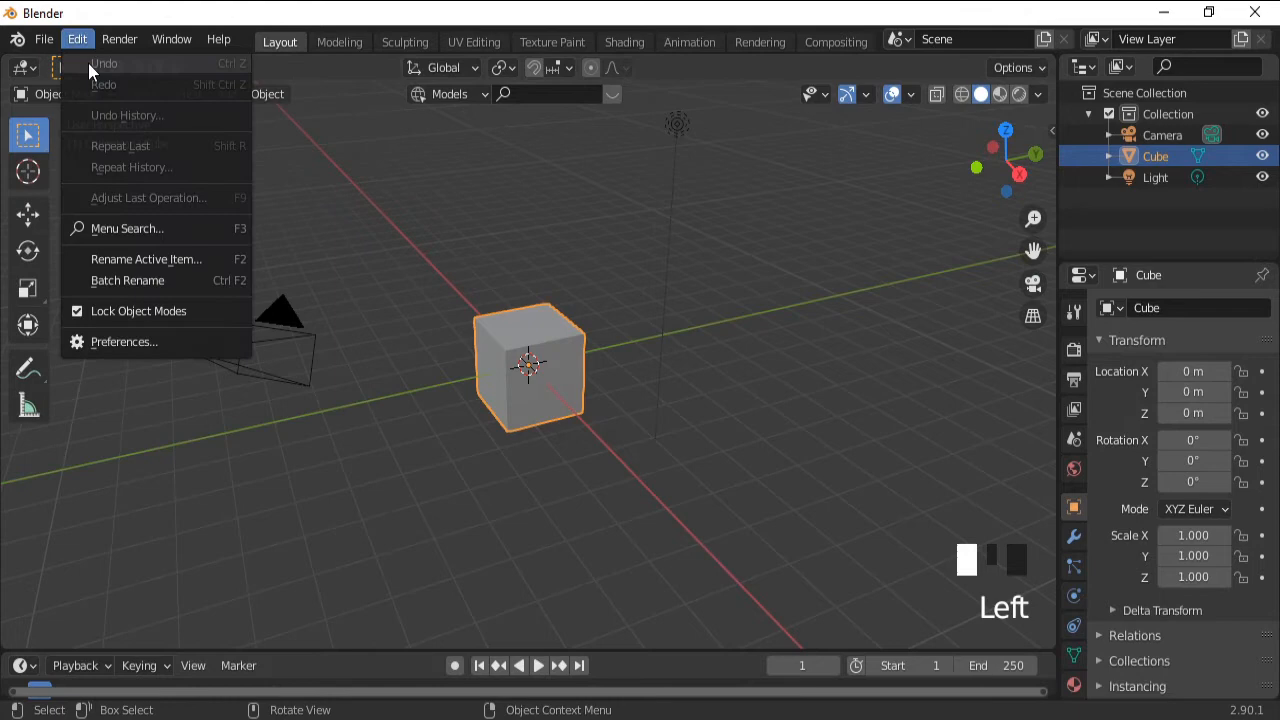
click(121, 338)
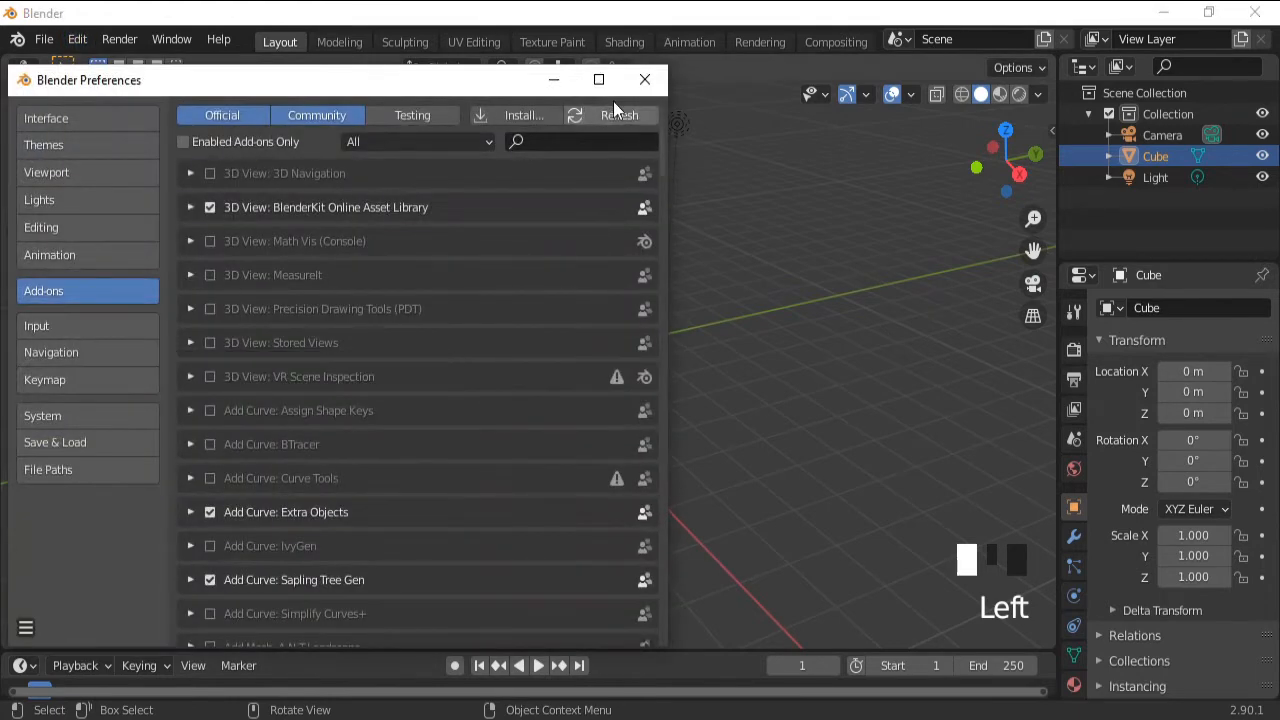
click(538, 113)
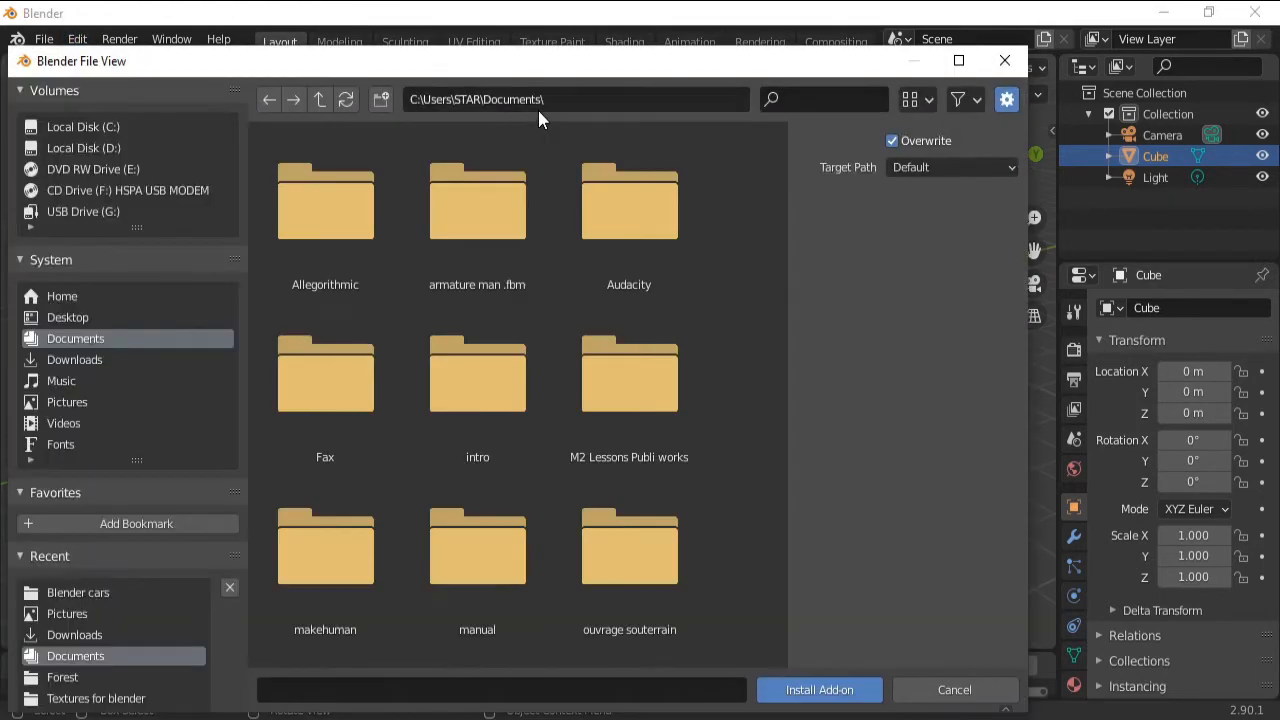
click(86, 362)
click(812, 99)
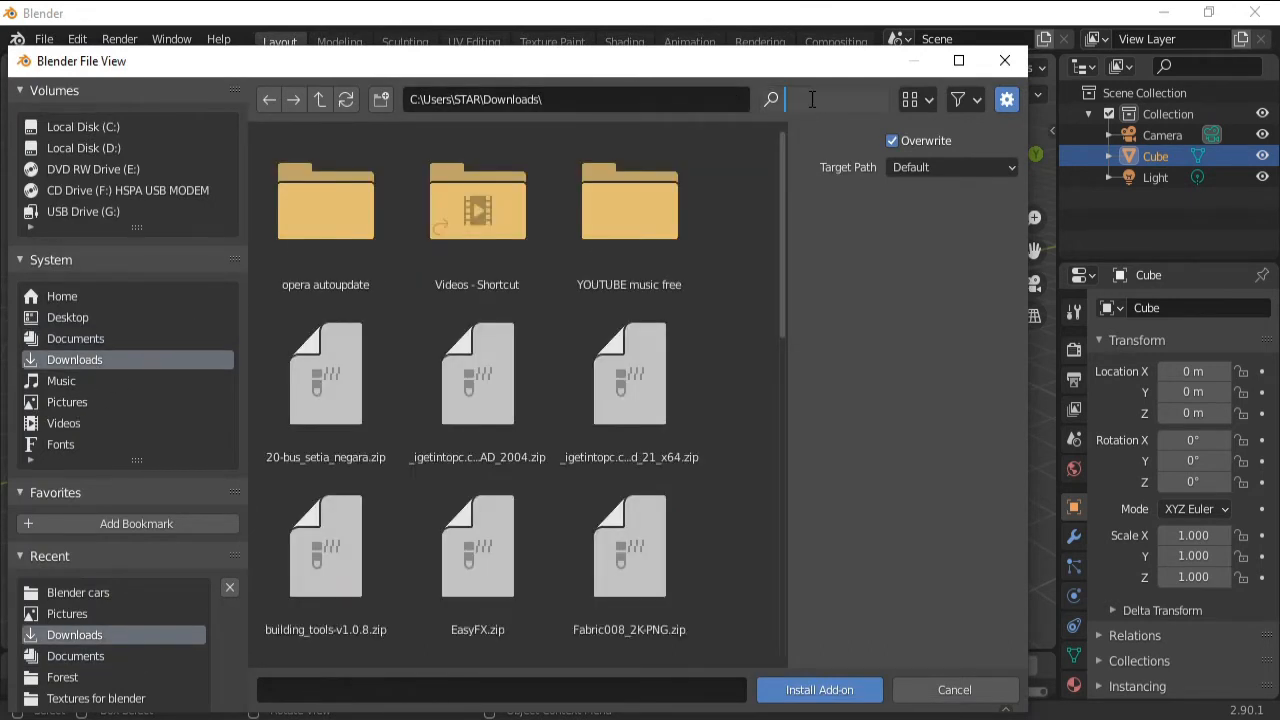
text(kee)
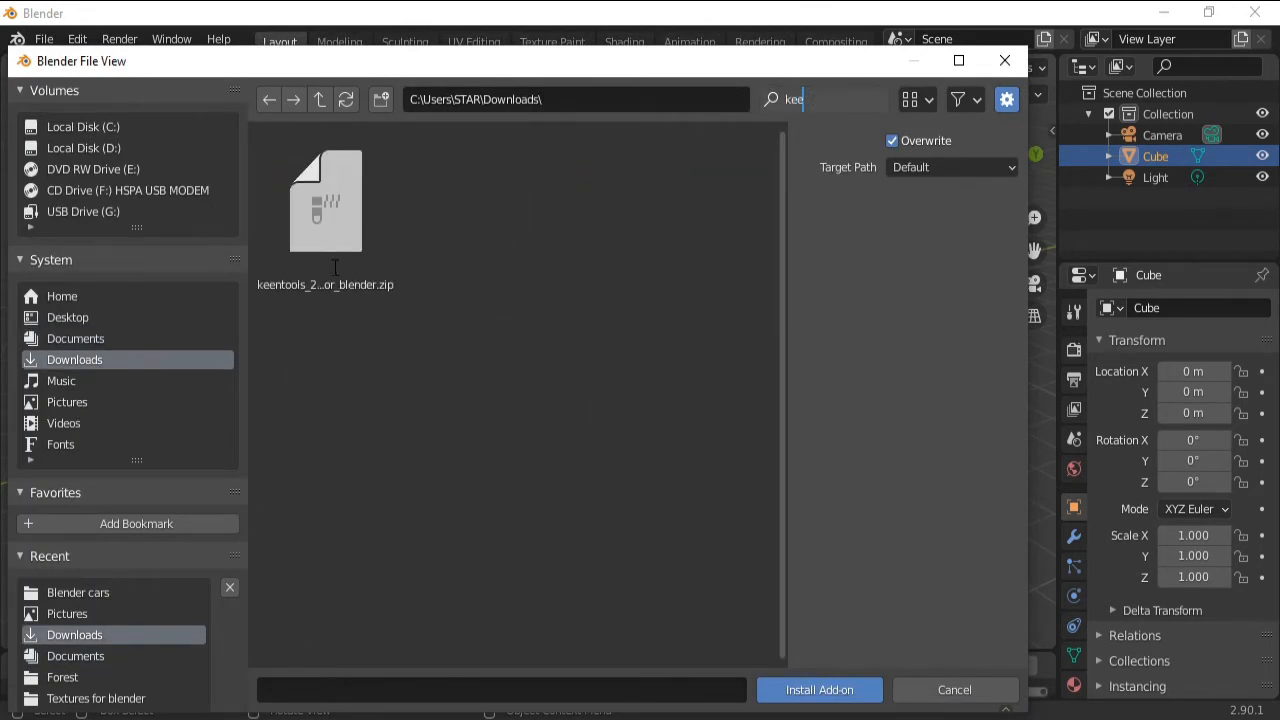
click(333, 267)
click(333, 267)
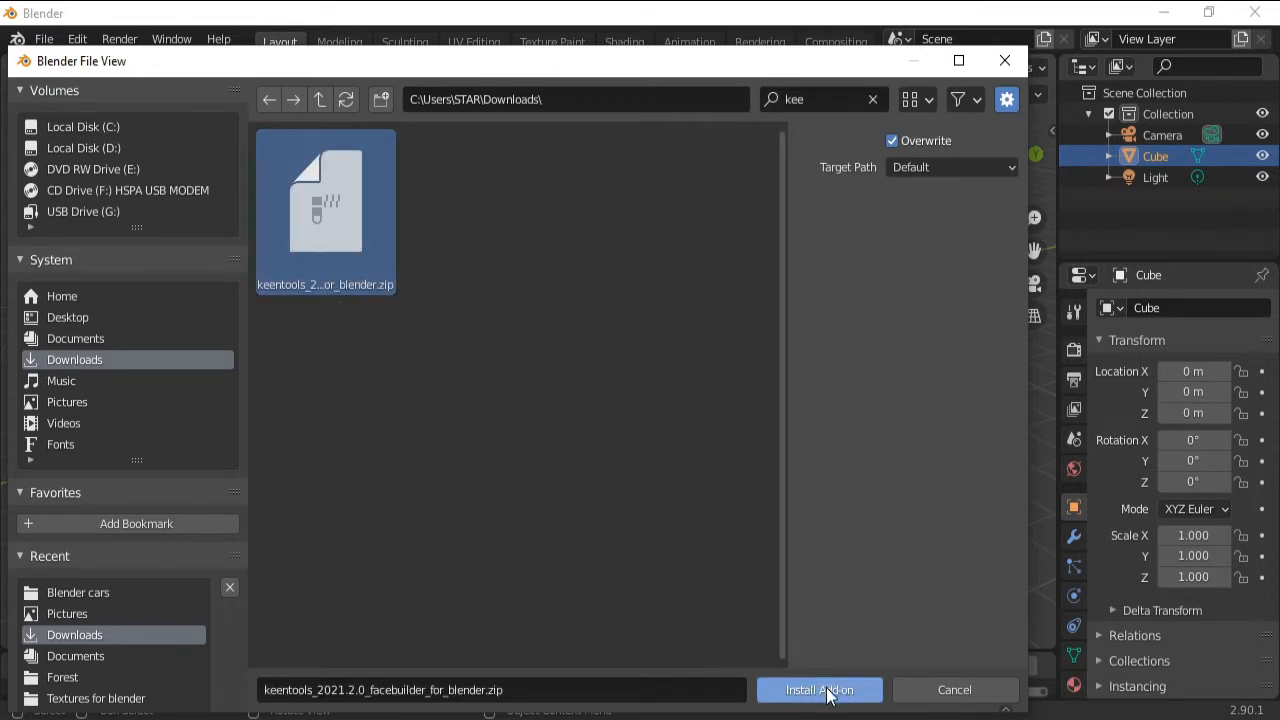
click(1005, 60)
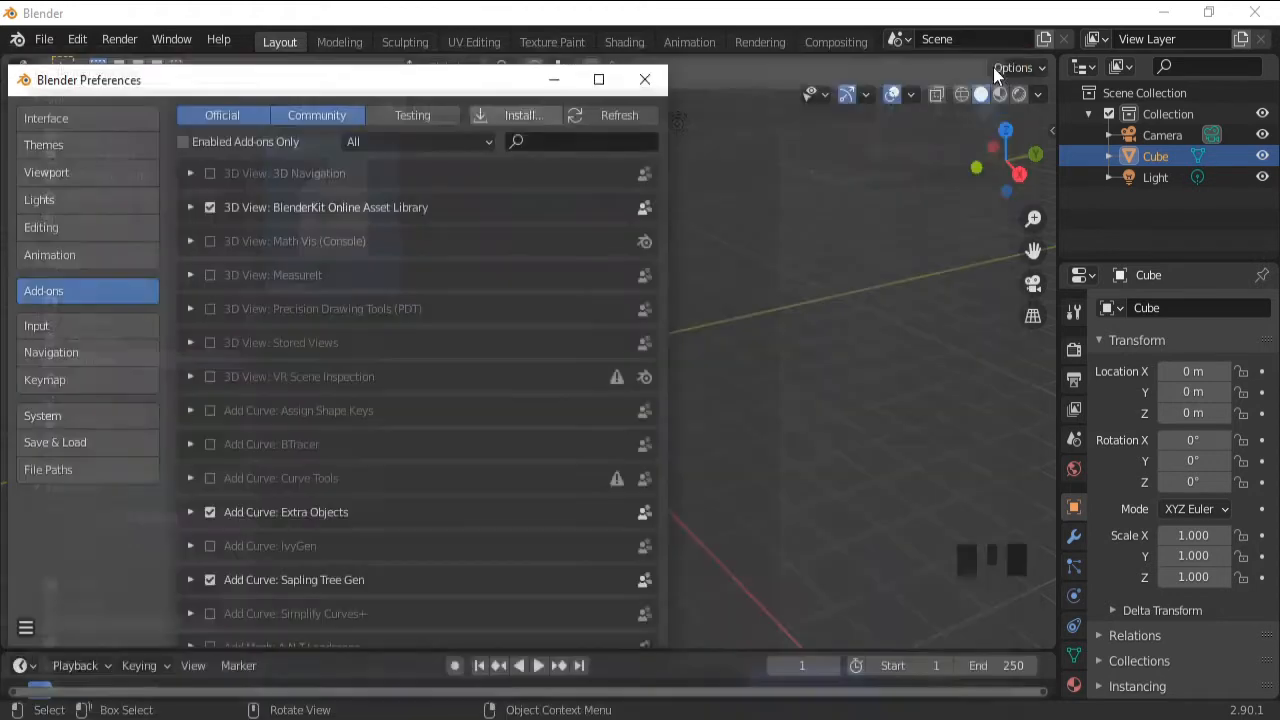
Filter the add-ons by "keen", enable Add Mesh: KeenTools FaceBuilder 2021.2.0 and expand its details.
click(571, 142)
text(keen)
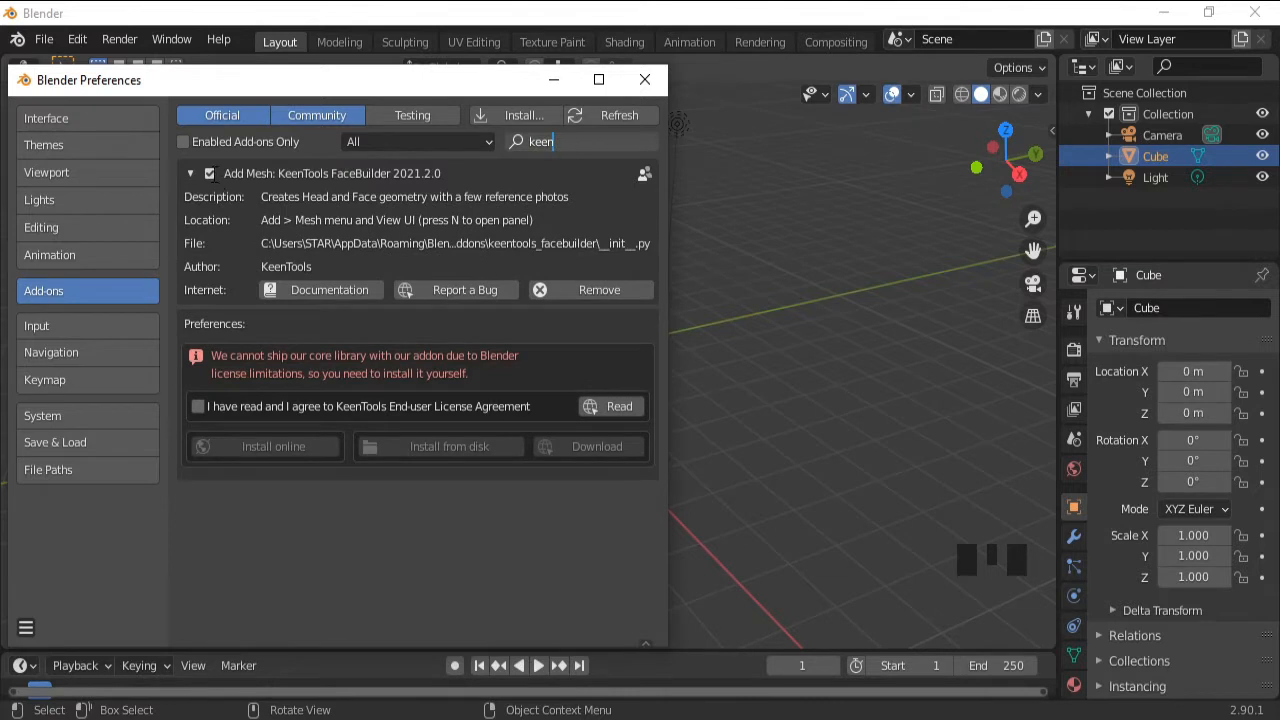
click(212, 174)
click(191, 174)
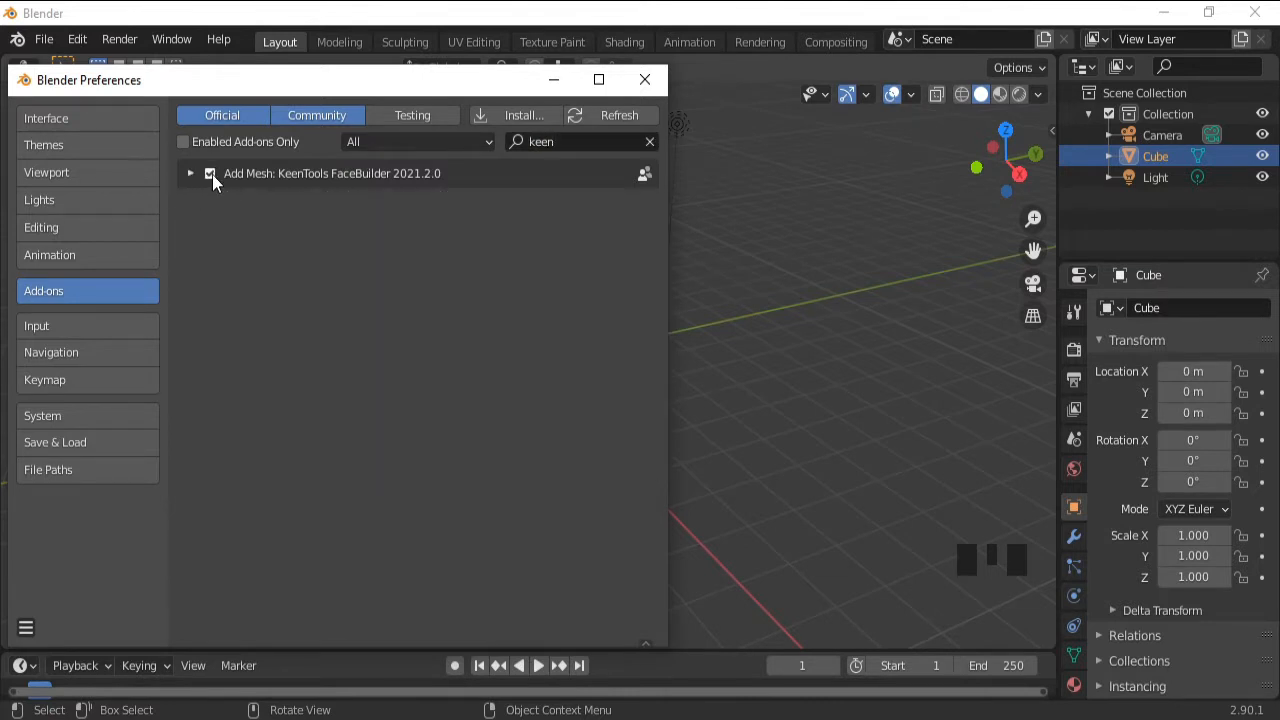
click(212, 174)
click(210, 174)
click(191, 173)
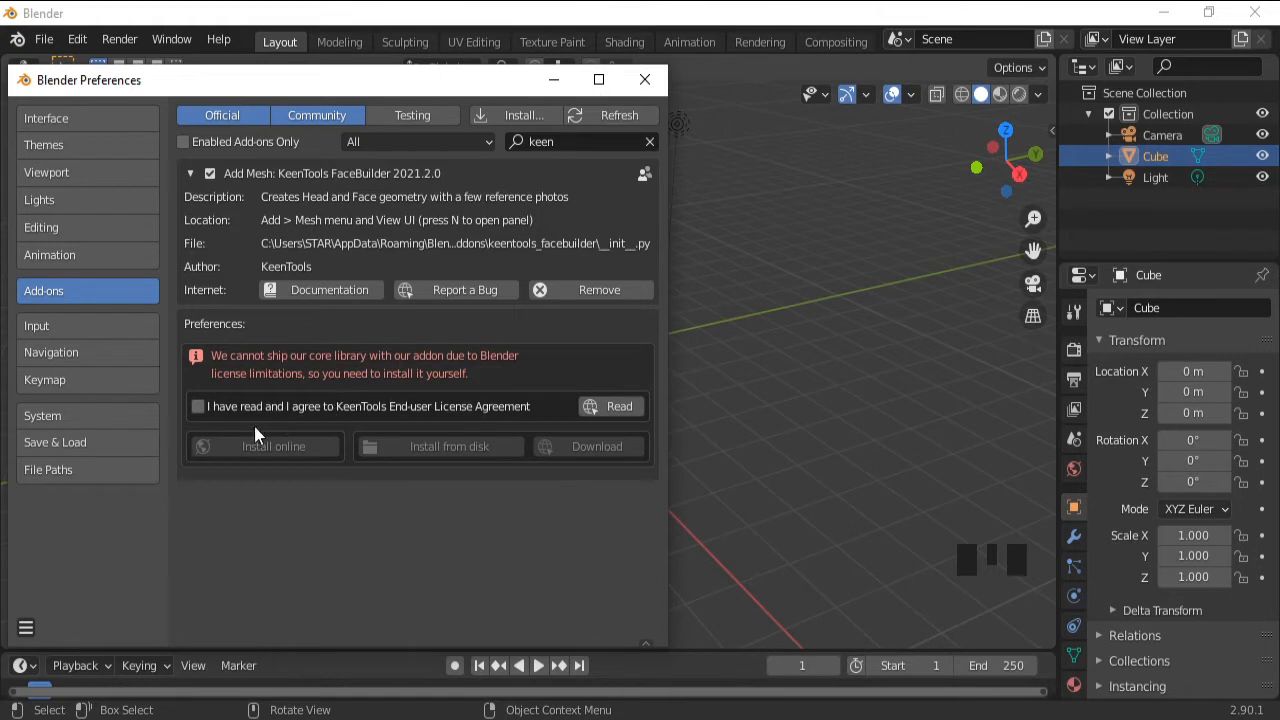
Agree to the KeenTools End-user License Agreement, install the FaceBuilder core library online and close the preferences.
click(201, 409)
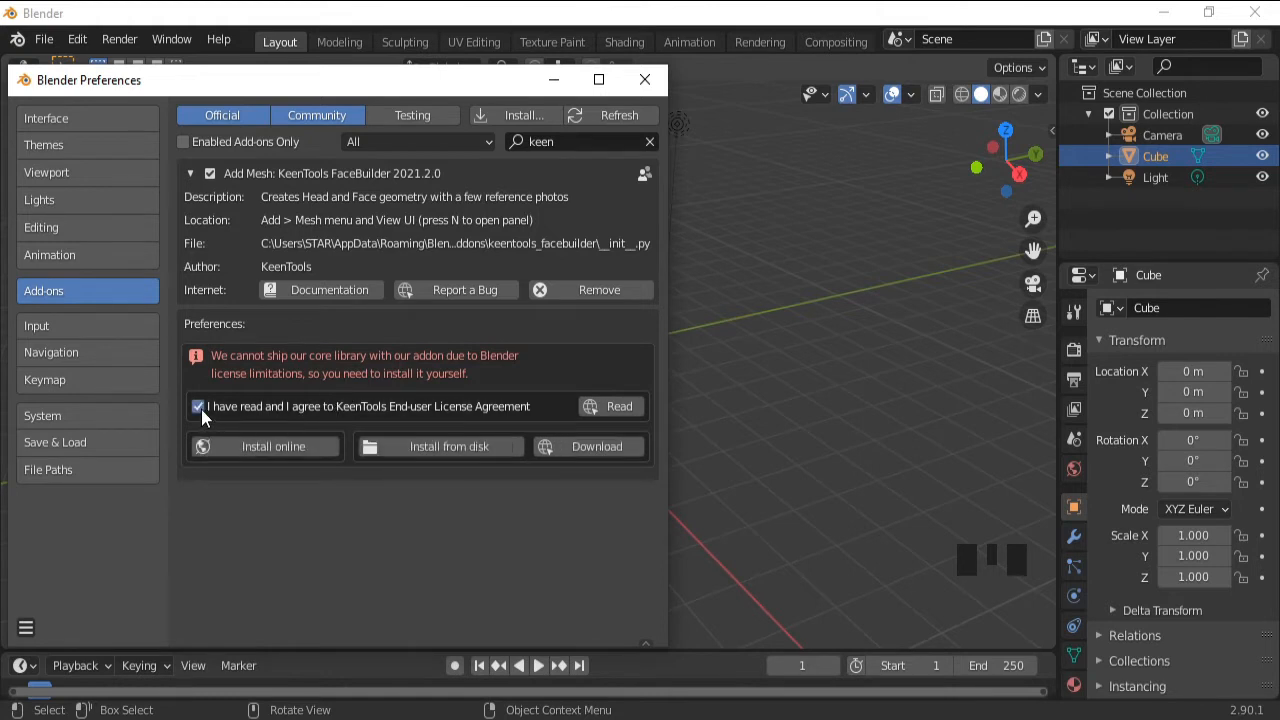
click(270, 446)
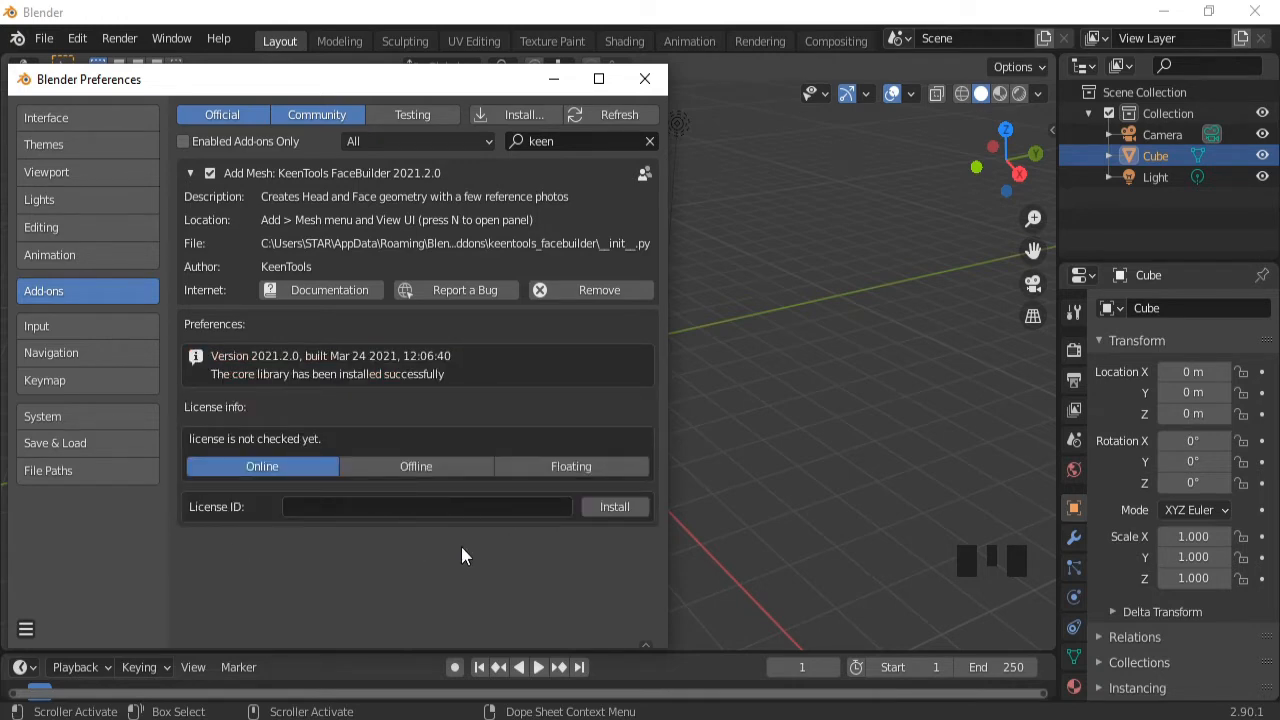
click(645, 80)
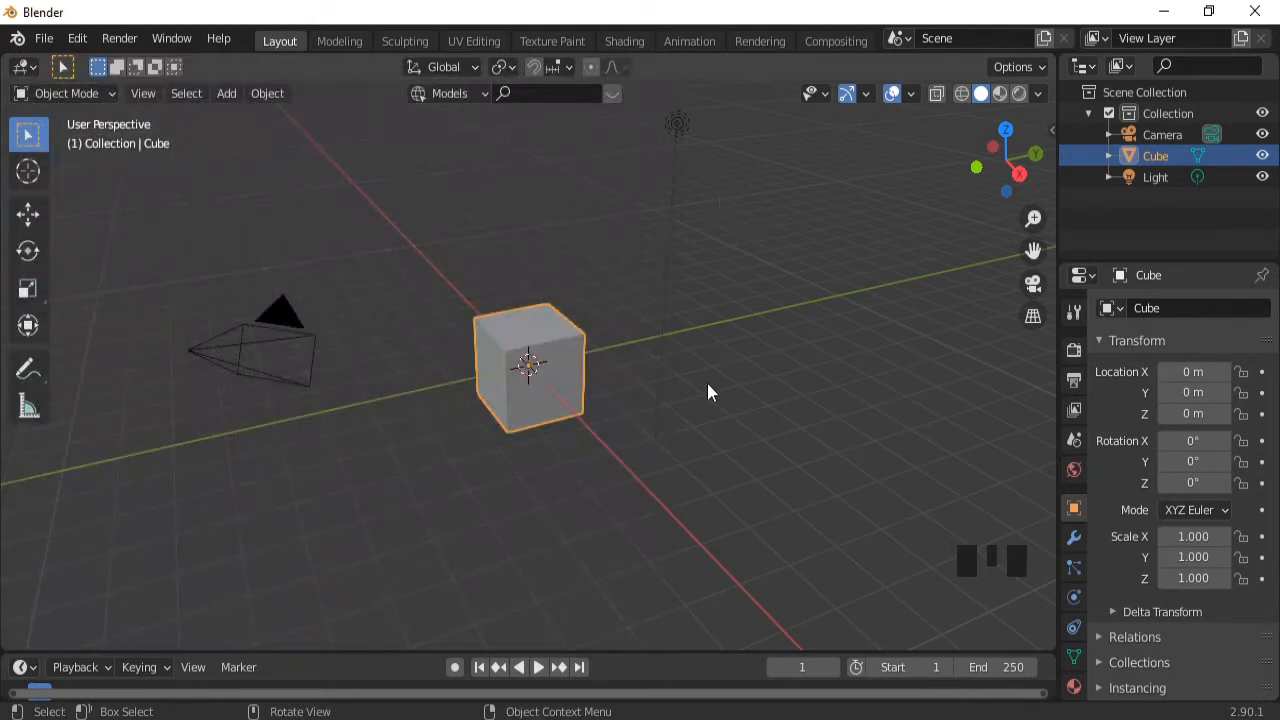
Delete the default cube and add a FaceBuilder Head mesh in its place.
key(x)
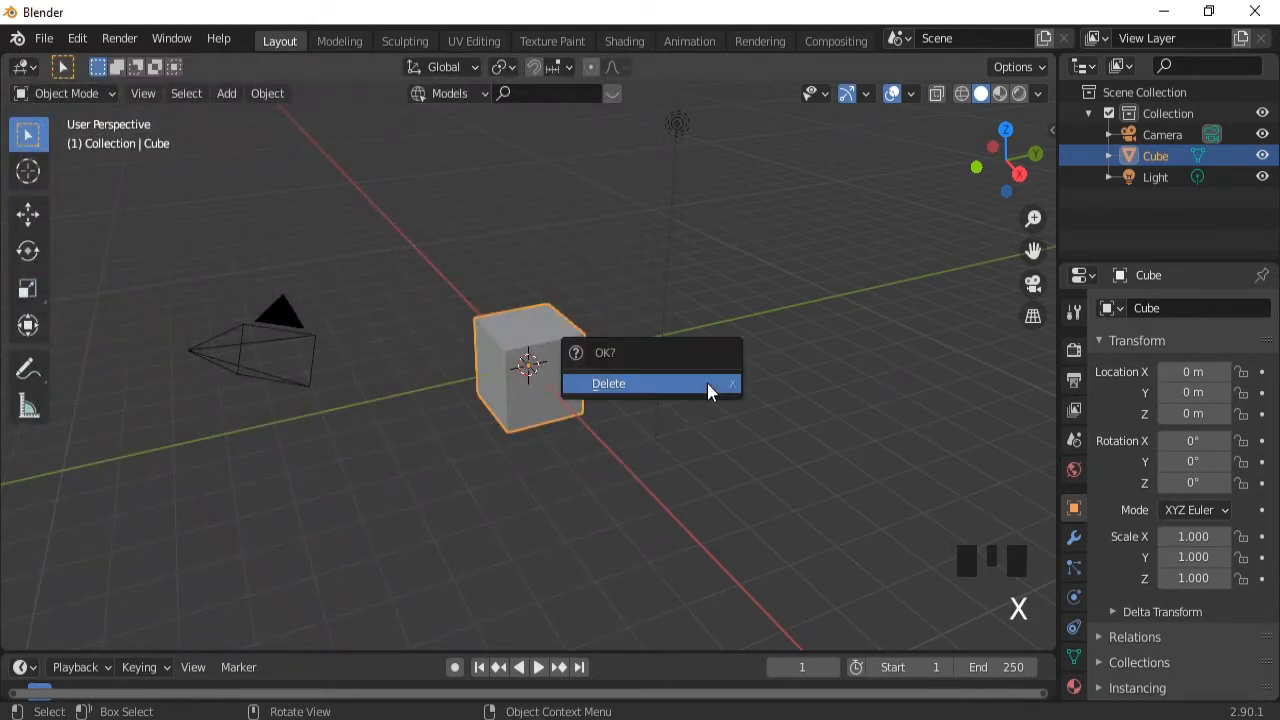
click(708, 384)
key(shift+a)
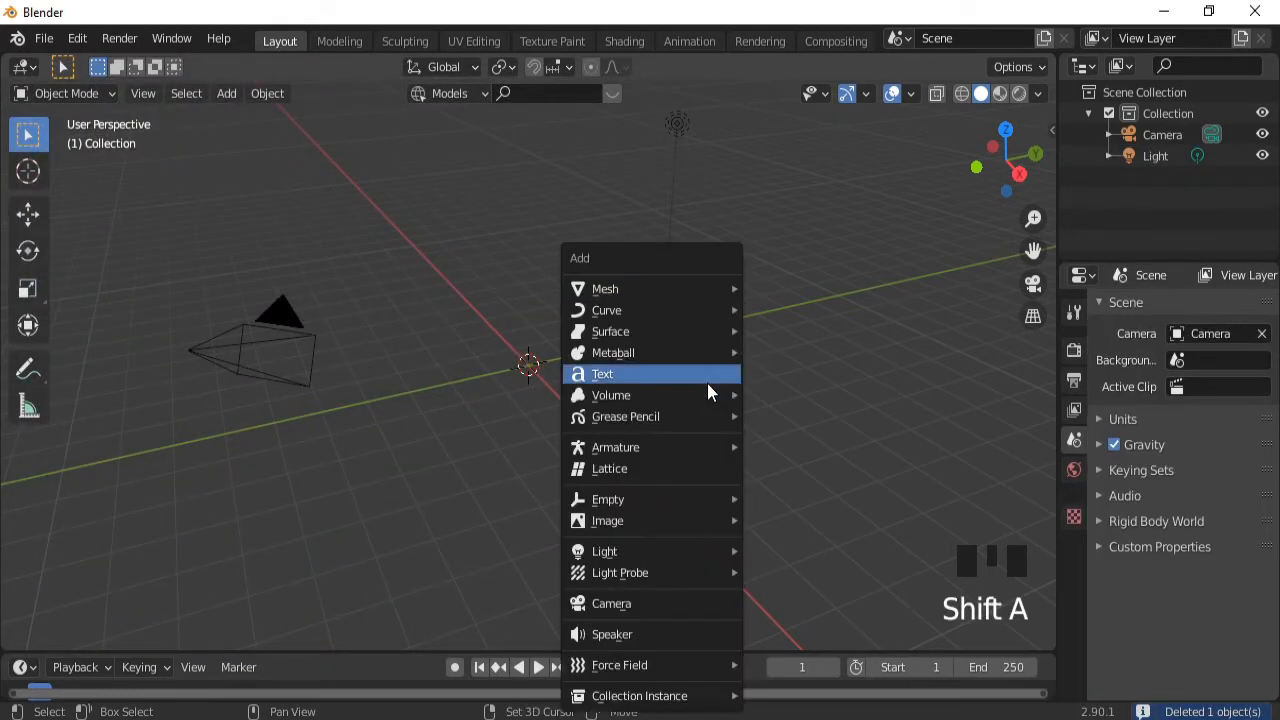
mouse_move(695, 290)
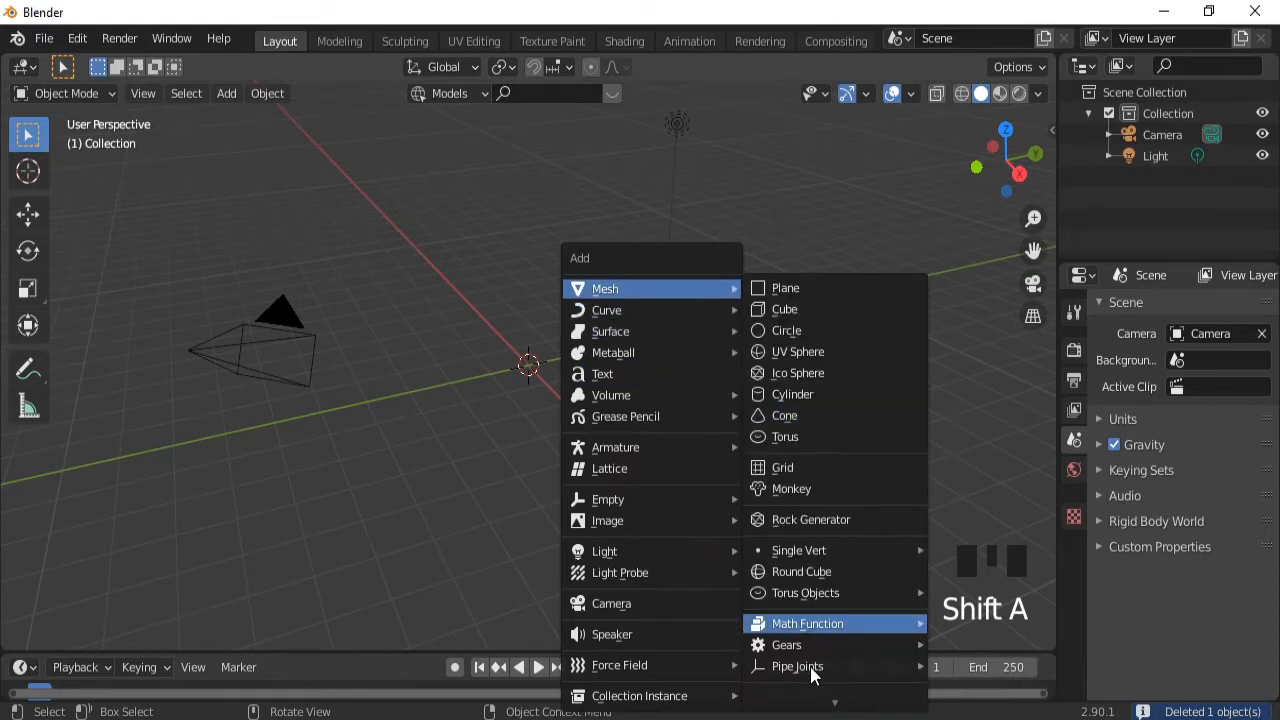
mouse_move(822, 703)
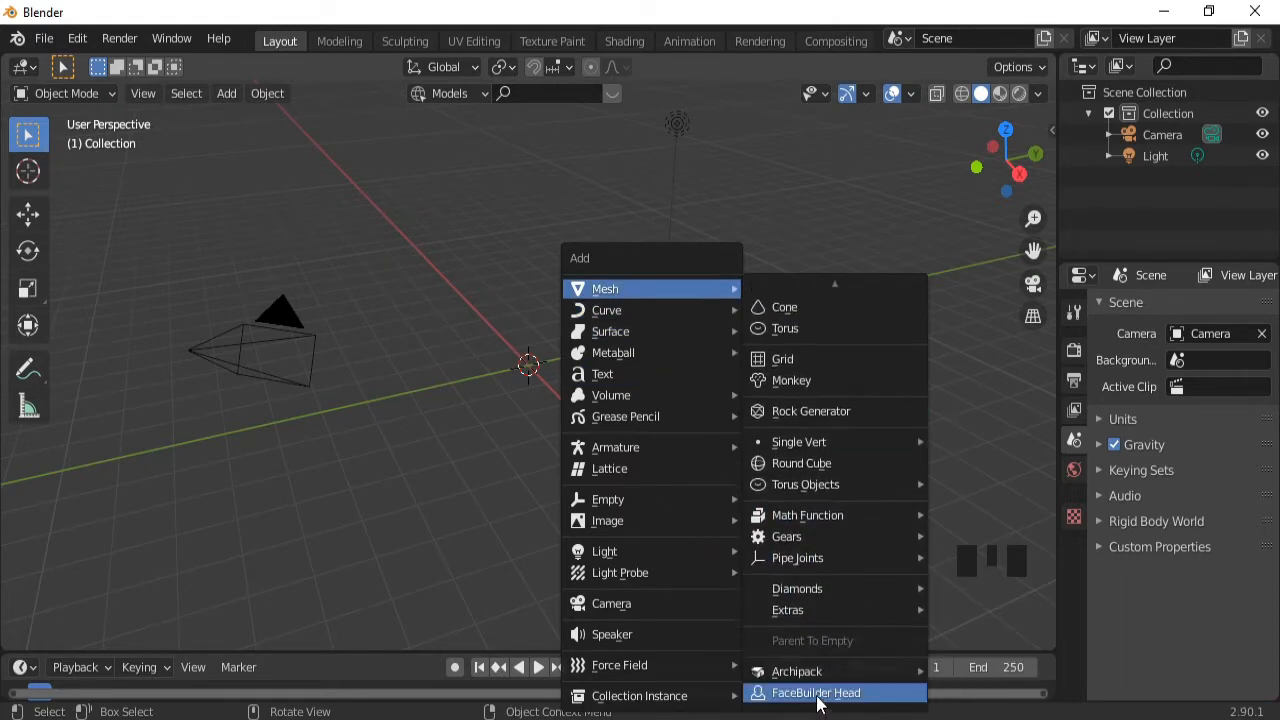
click(815, 693)
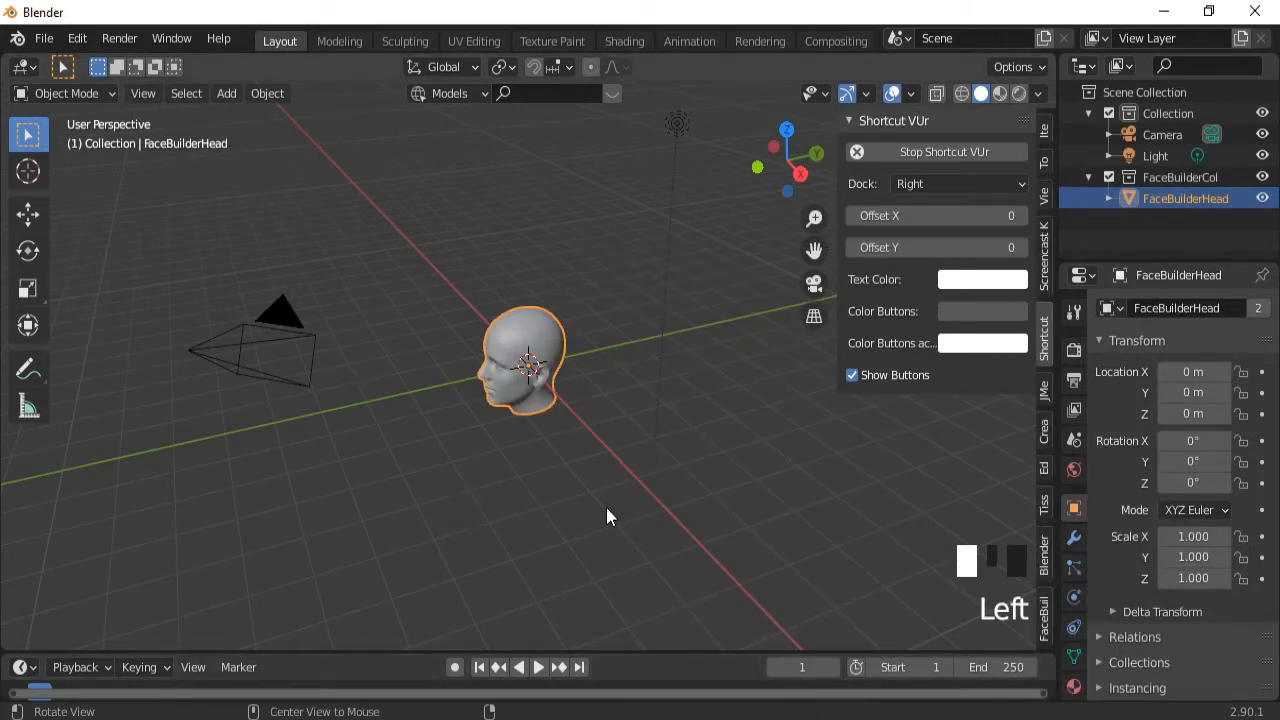
middle_drag(520, 491, 614, 438)
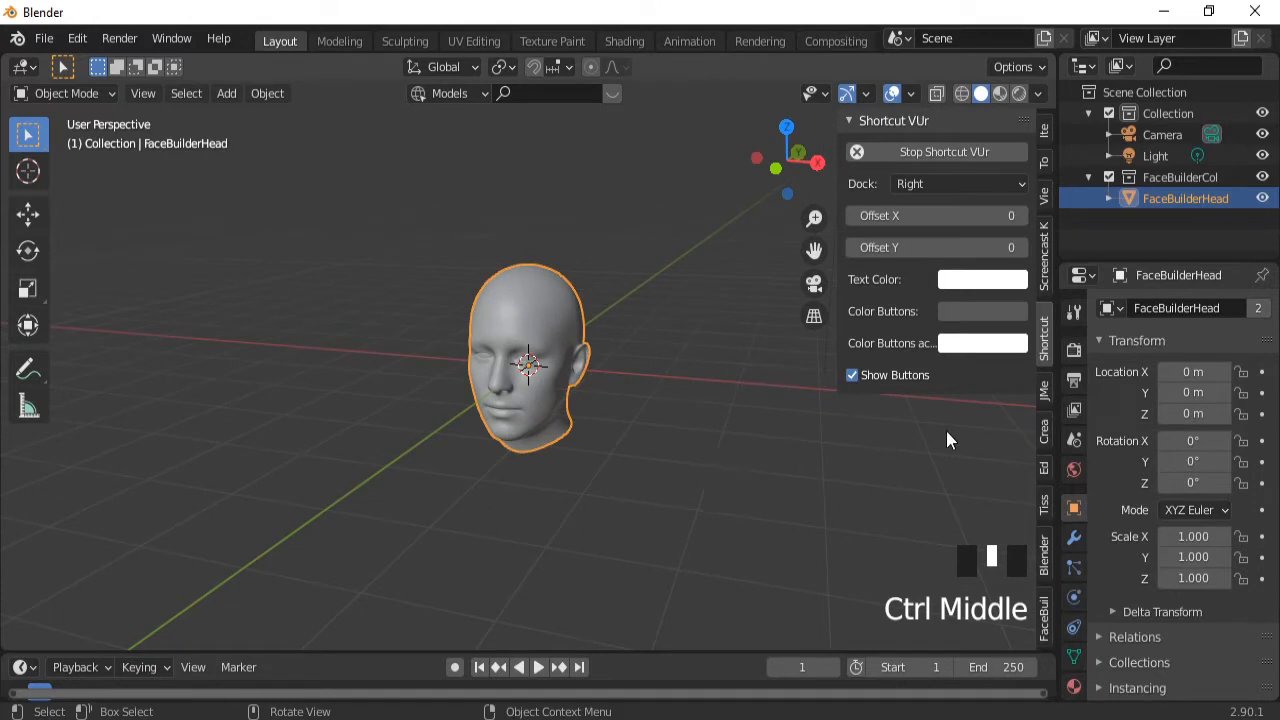
Add chuck liddel right.png from the Pictures\Blender cars folder as a FaceBuilder view of the head.
click(1044, 615)
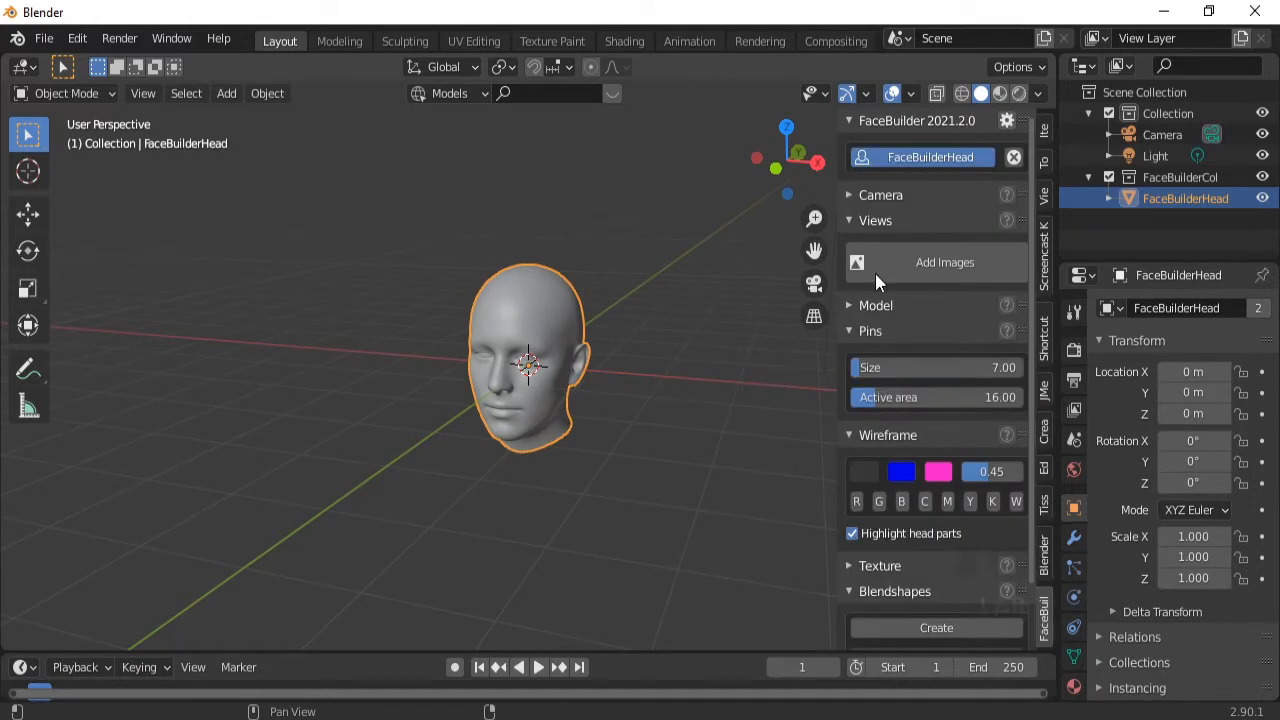
click(928, 262)
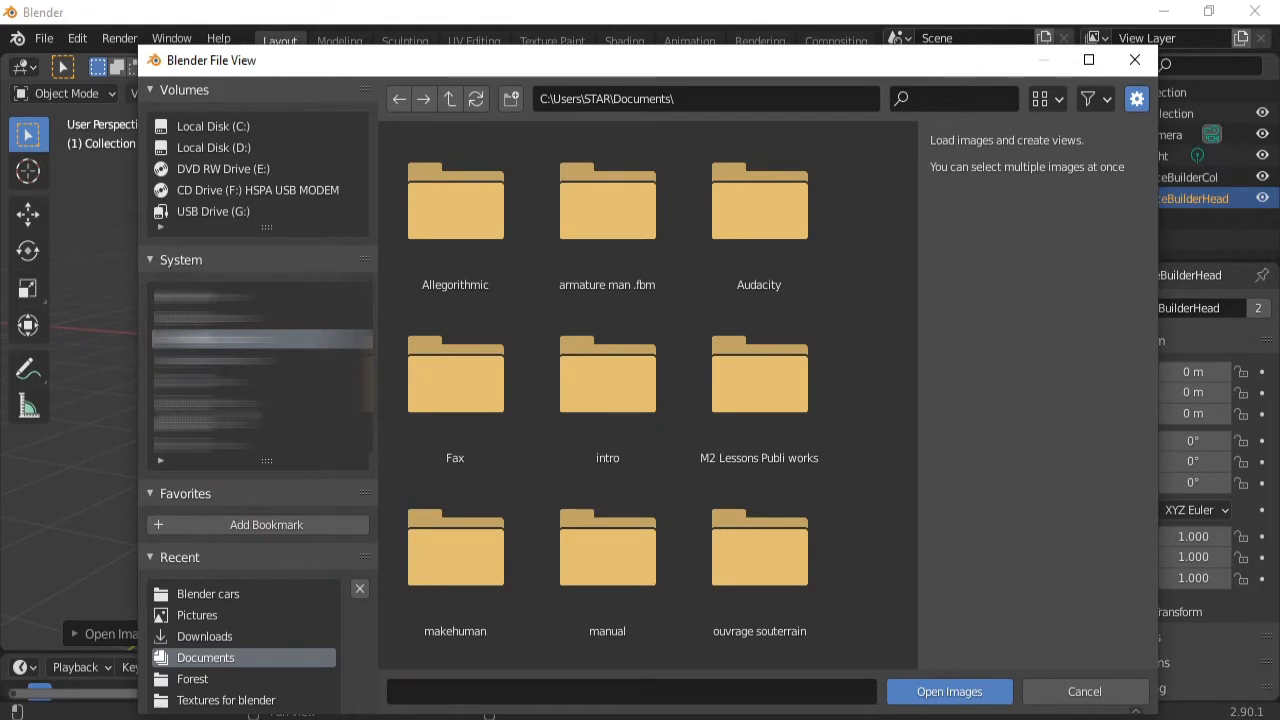
click(216, 403)
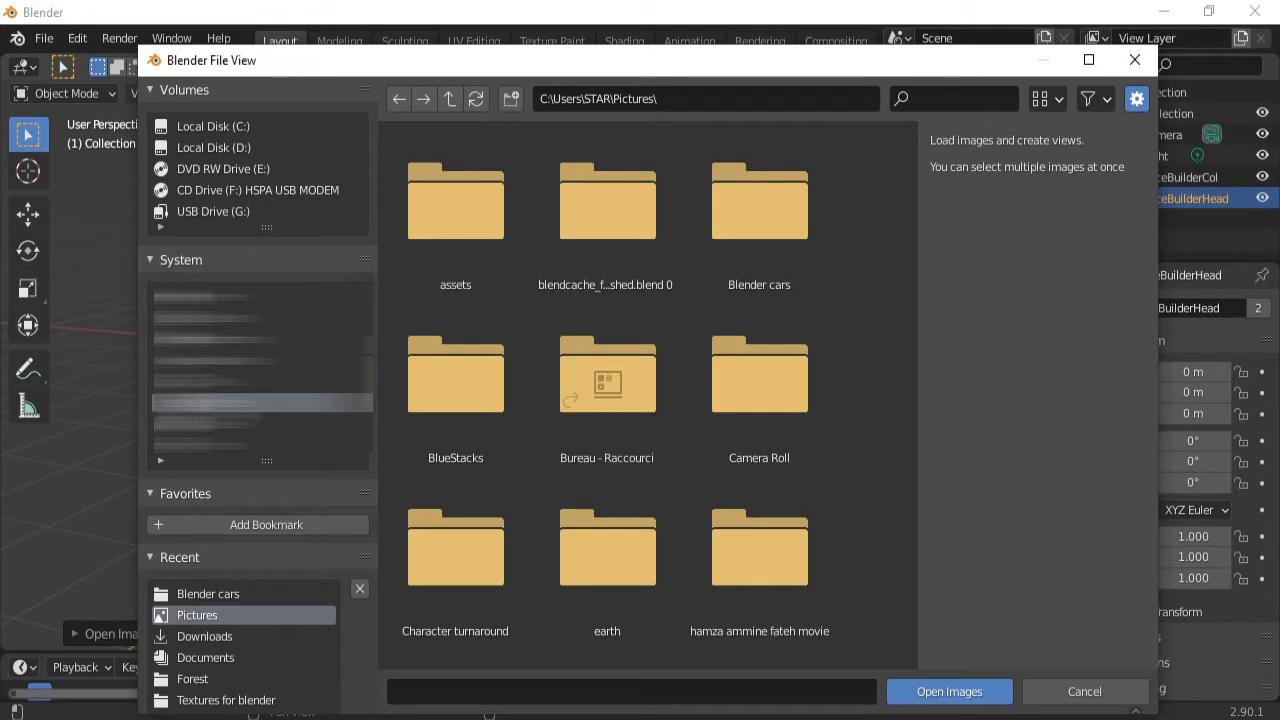
click(750, 256)
double_click(750, 258)
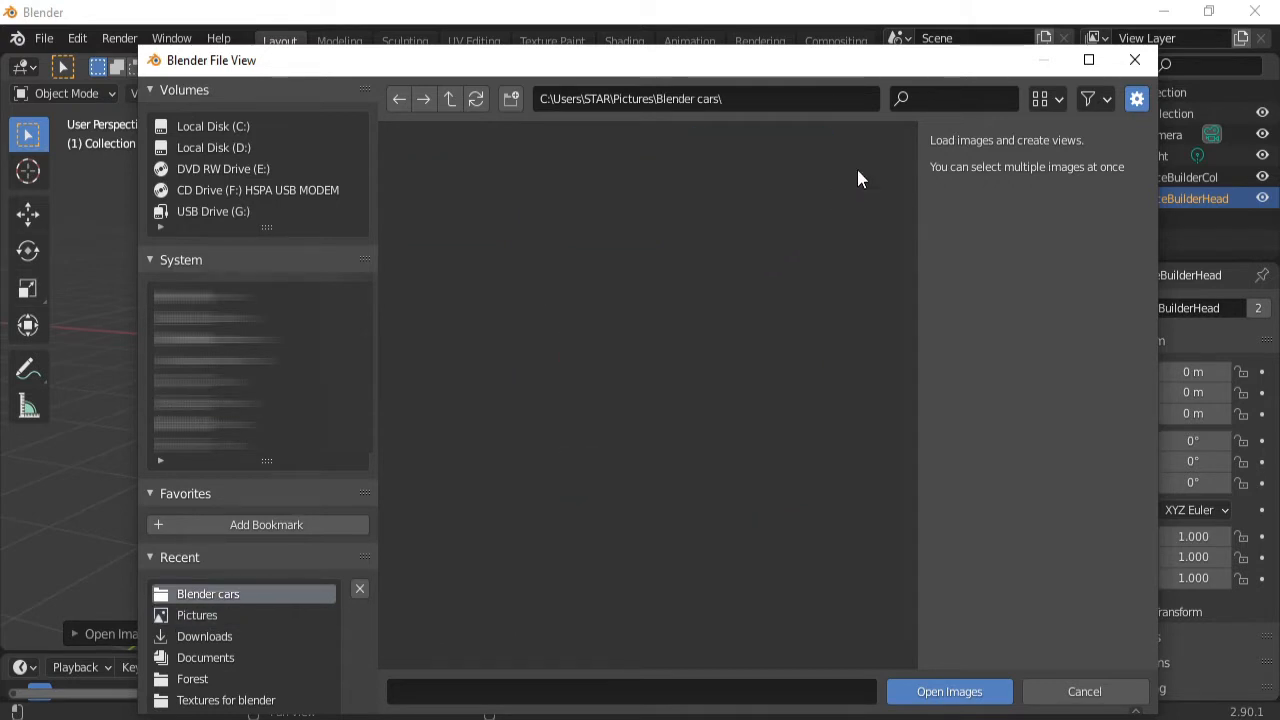
click(935, 98)
text(hu)
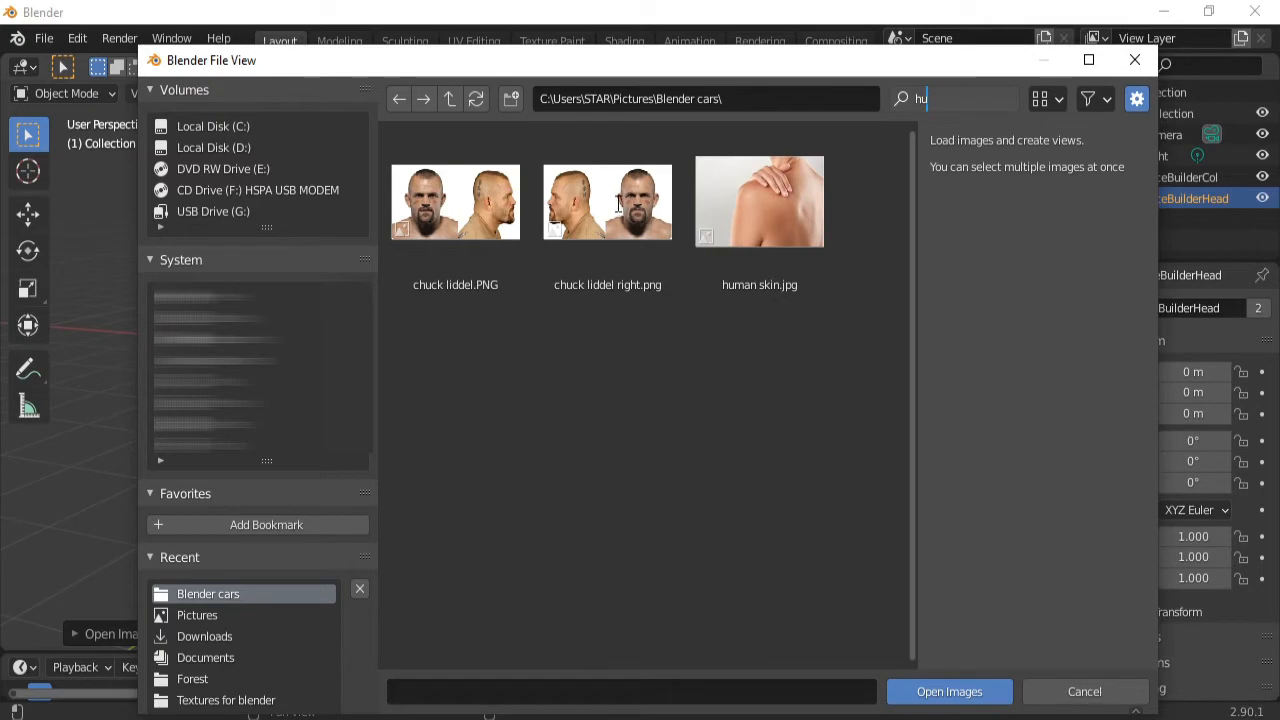
key(Return)
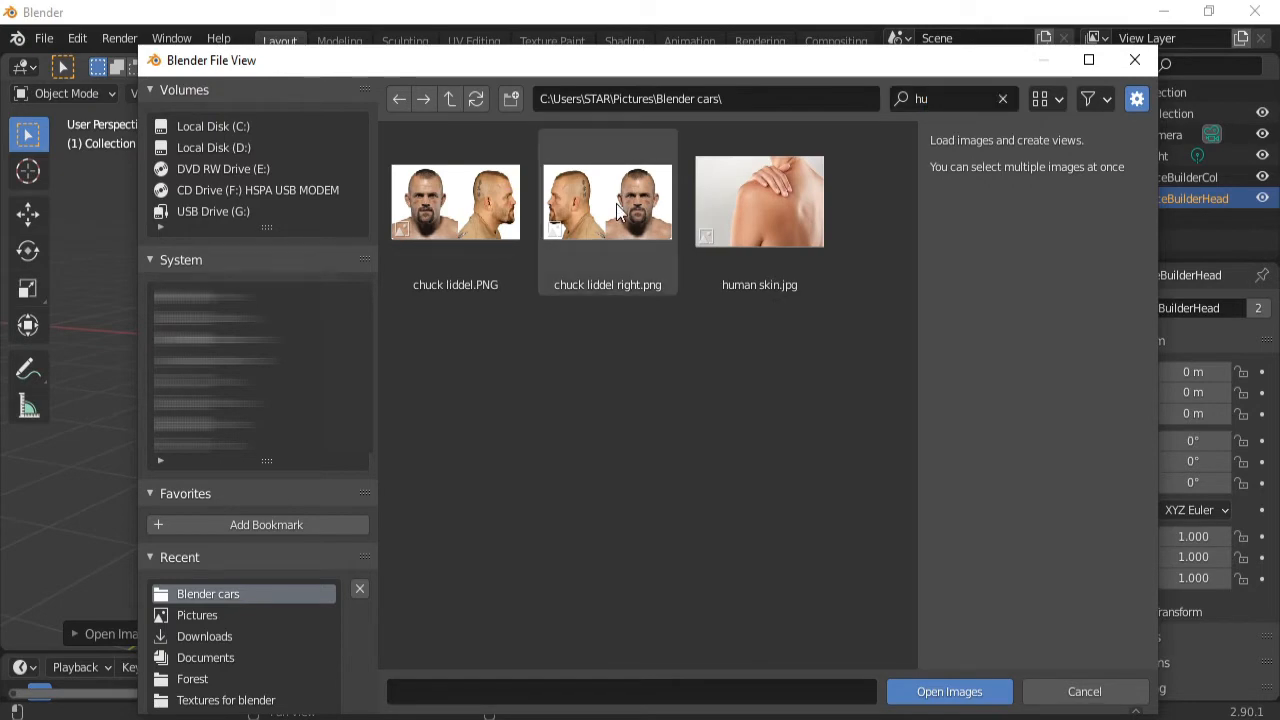
double_click(617, 212)
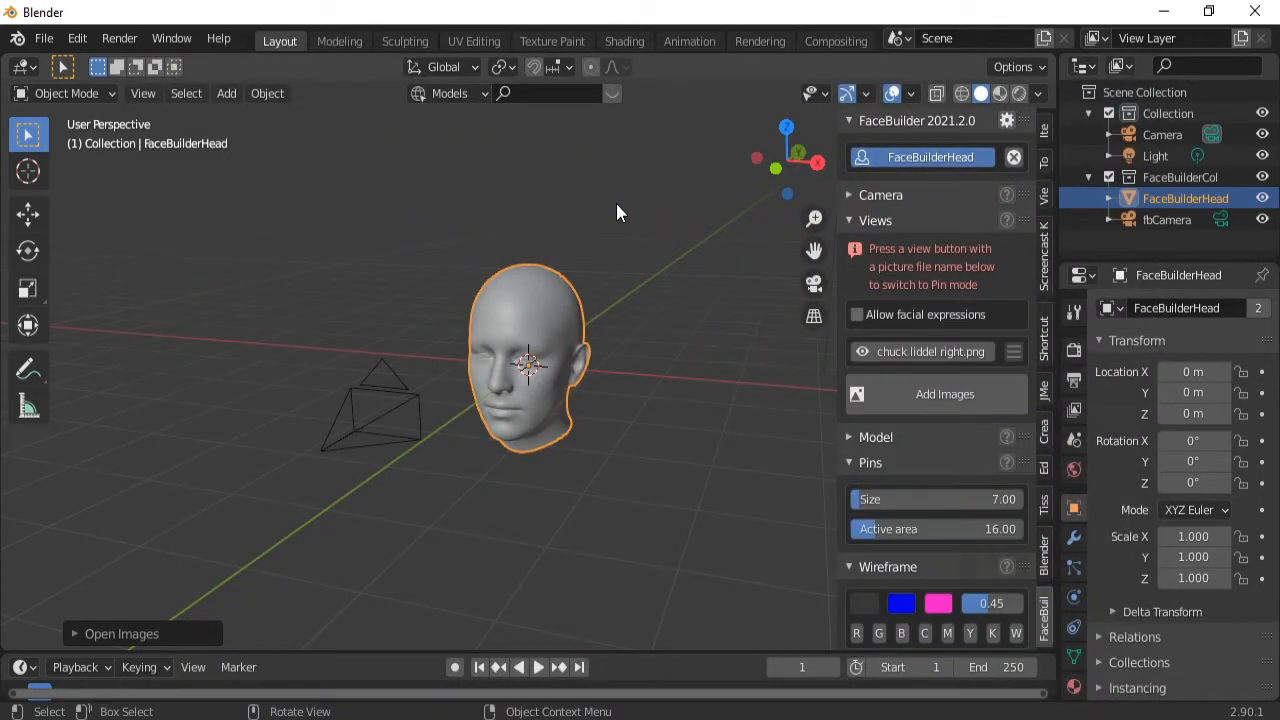
Add chuck liddel.PNG from the Pictures\Blender cars folder as a second FaceBuilder view.
click(933, 396)
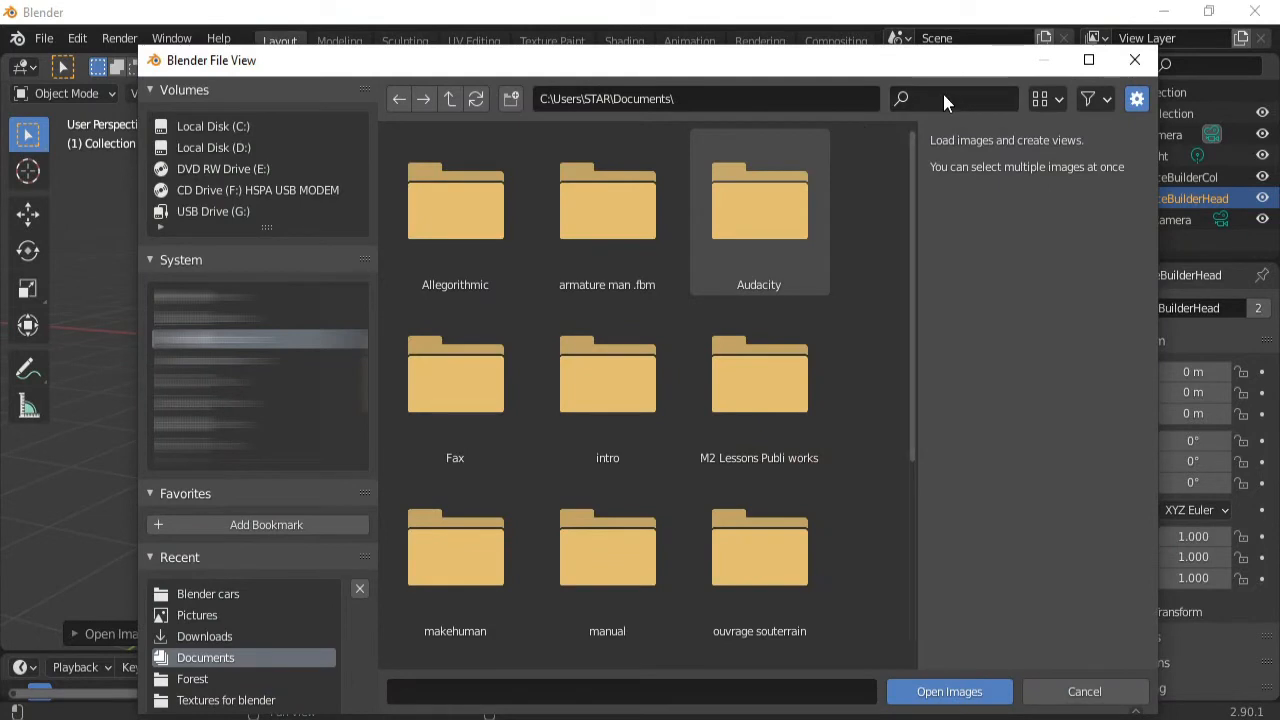
click(943, 94)
text(chu)
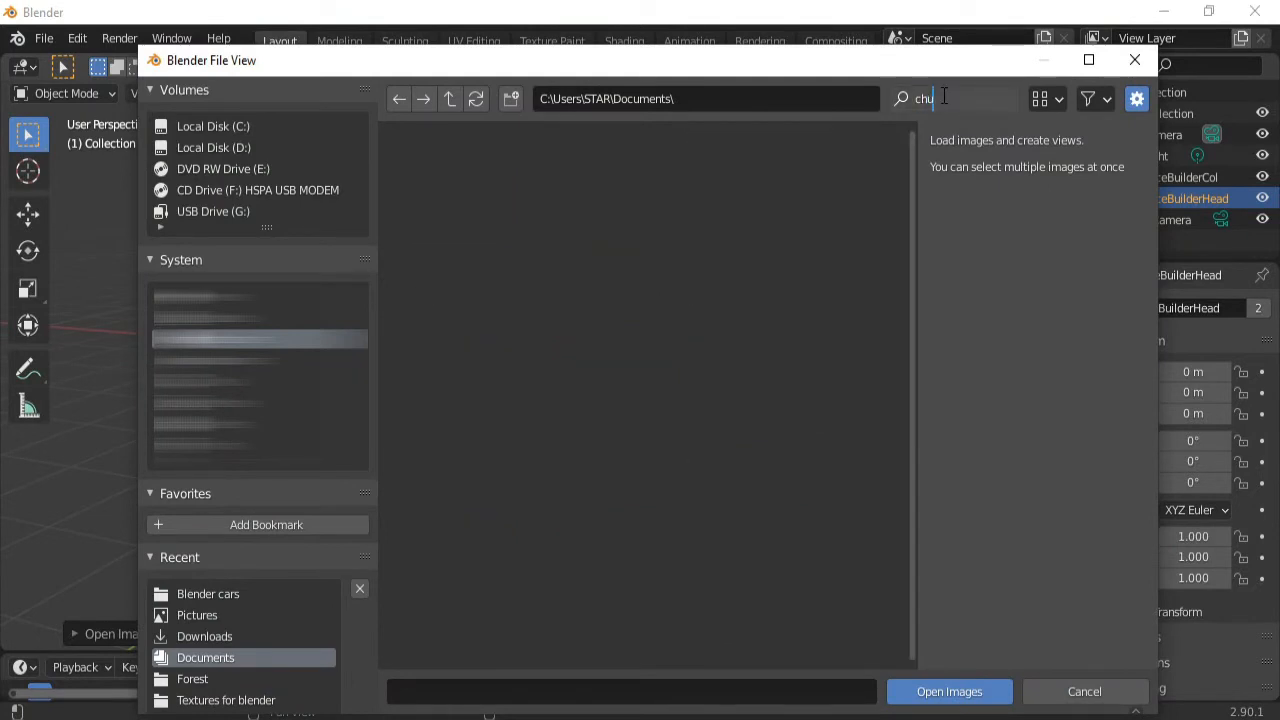
key(BackSpace)
key(BackSpace)
key(BackSpace)
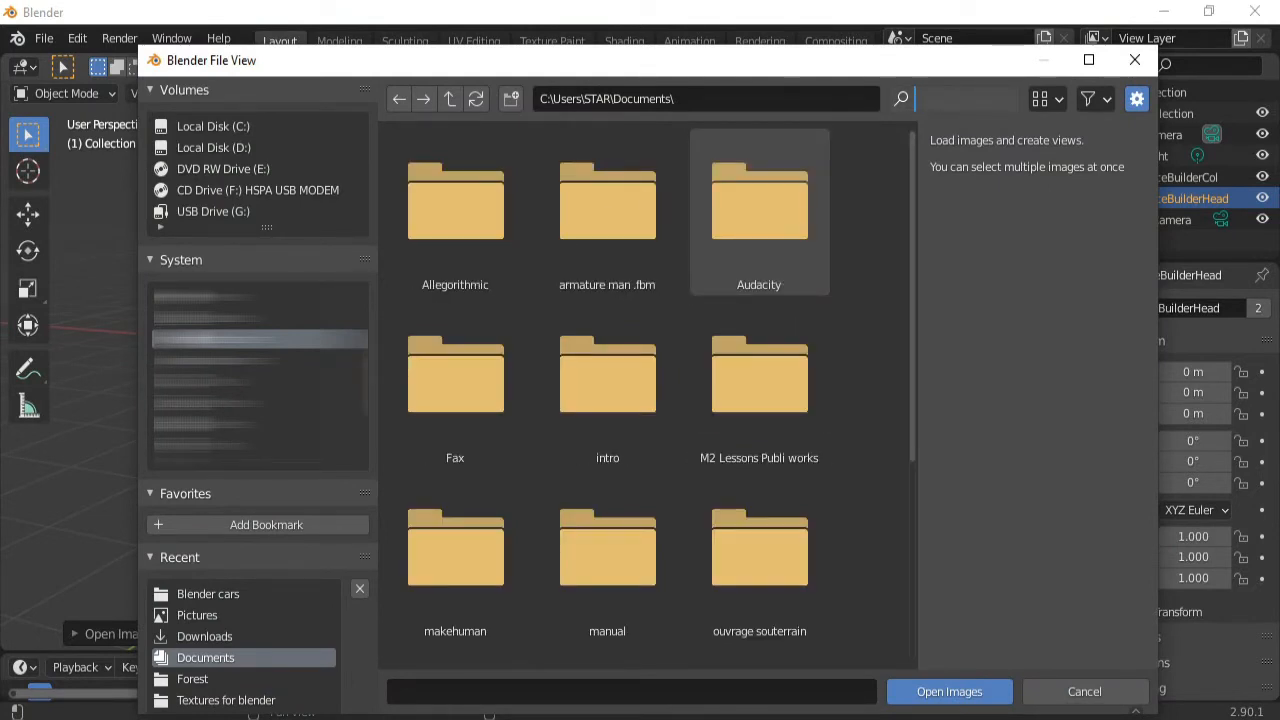
click(197, 615)
click(197, 615)
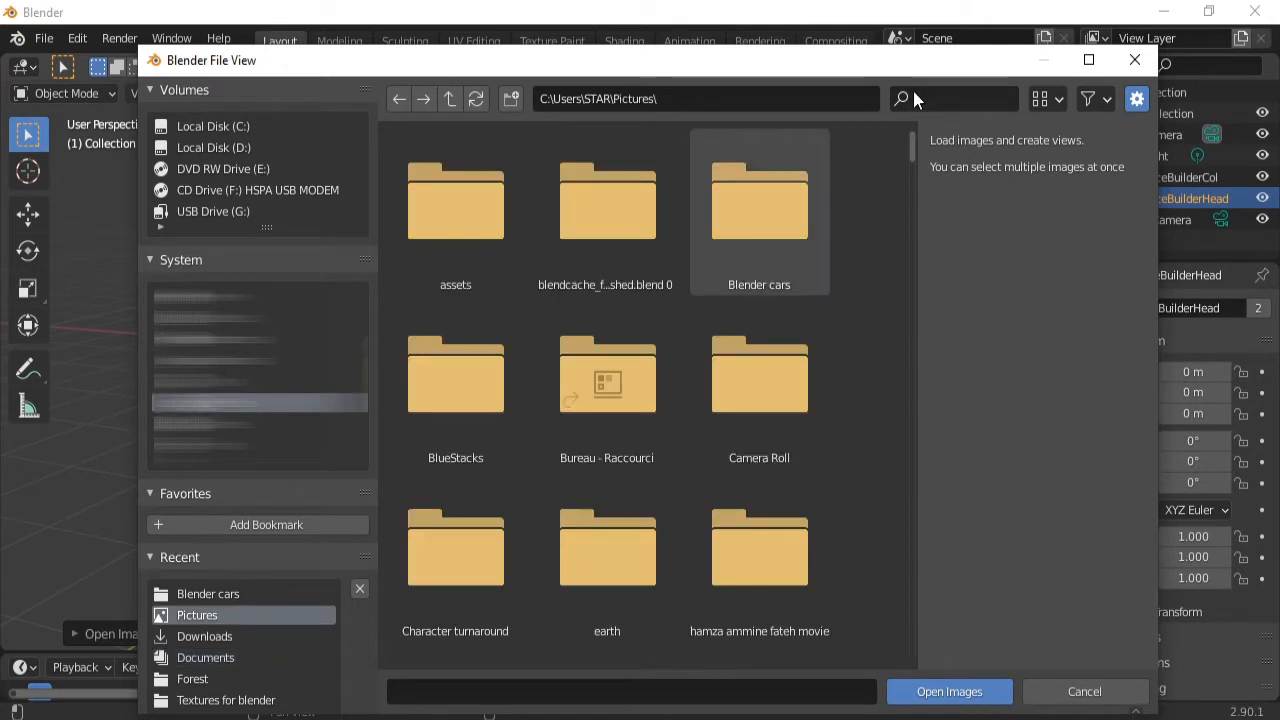
double_click(777, 201)
click(942, 100)
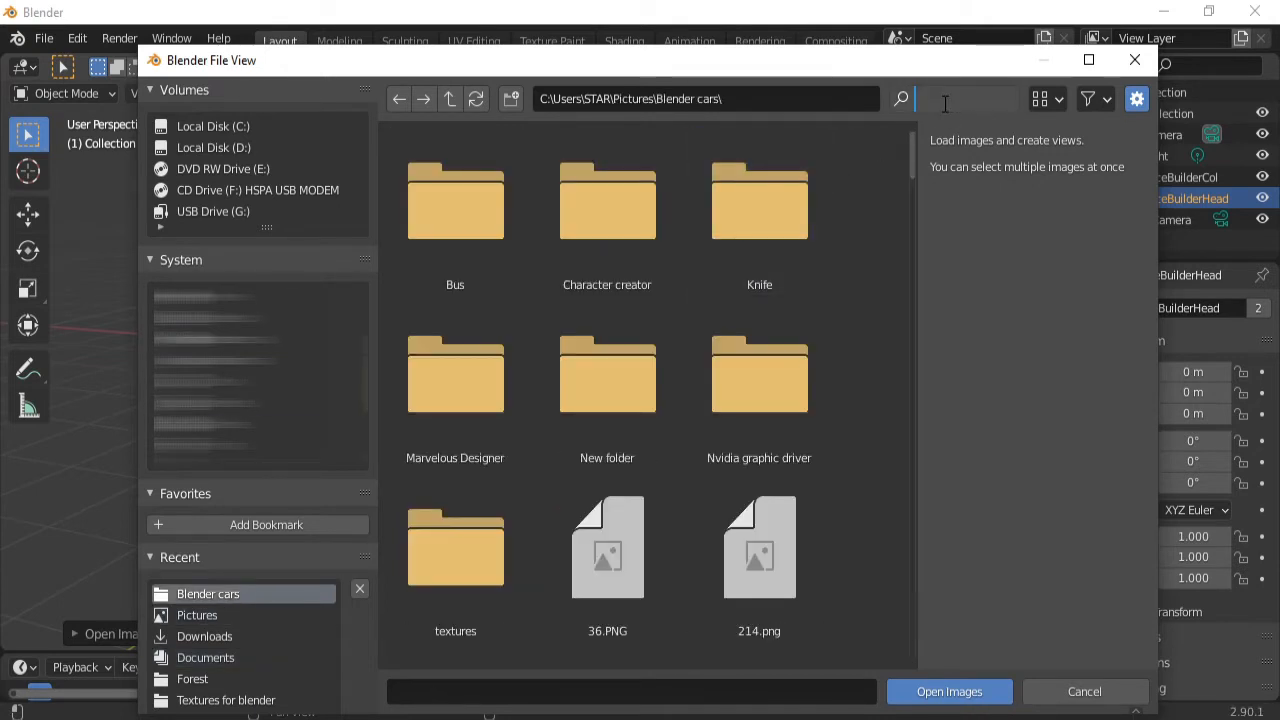
text(chu)
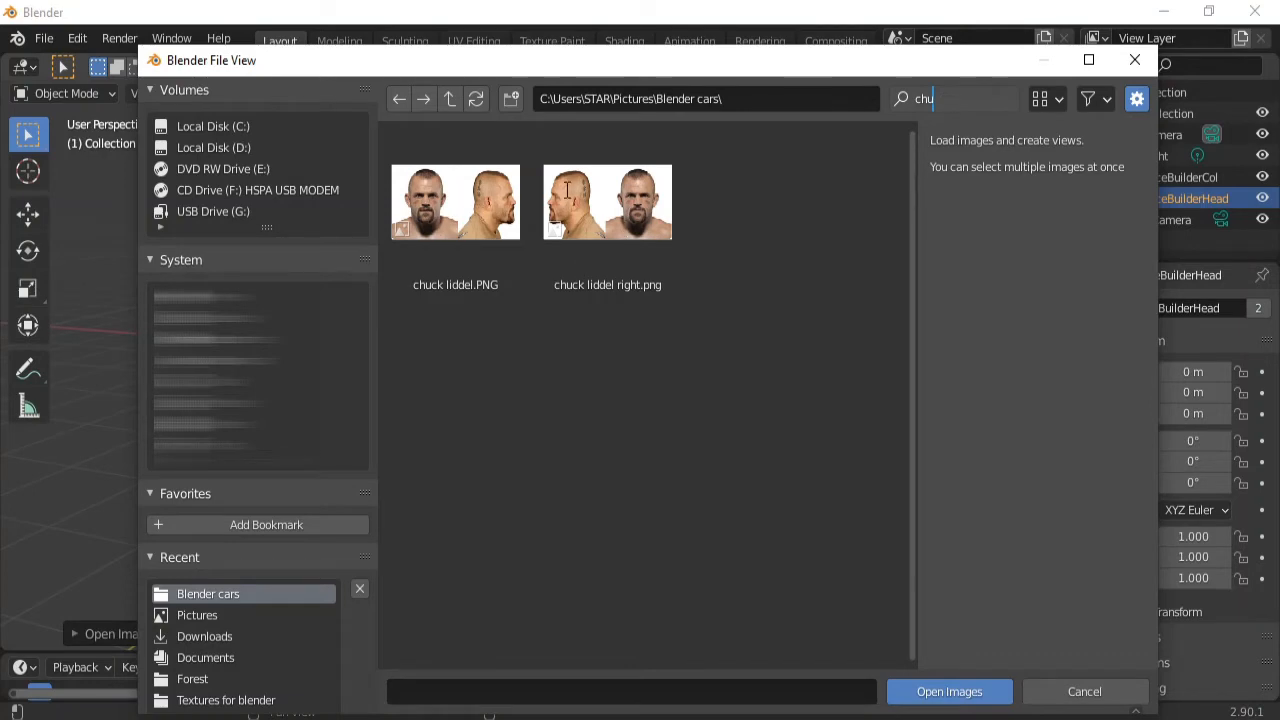
click(451, 218)
double_click(450, 216)
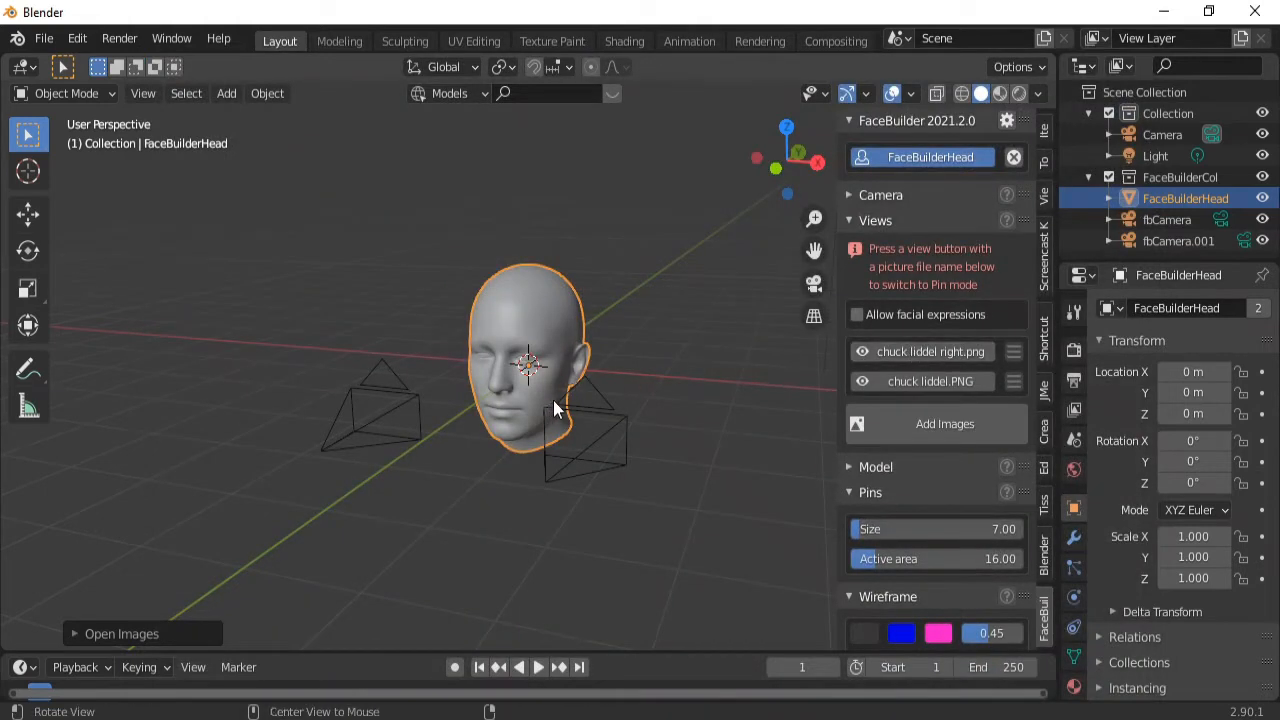
Enter Pin mode on the chuck liddel right.png view.
middle_drag(555, 400, 578, 396)
click(910, 352)
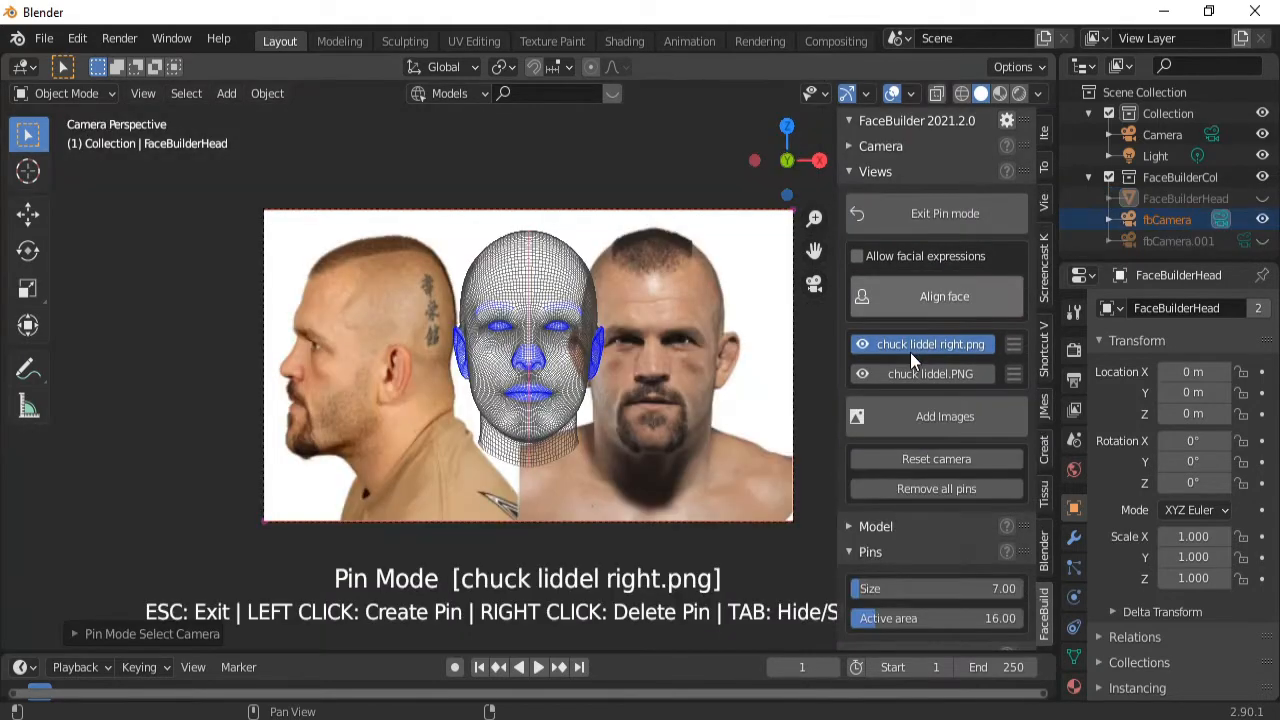
scroll(555, 491, up, 4)
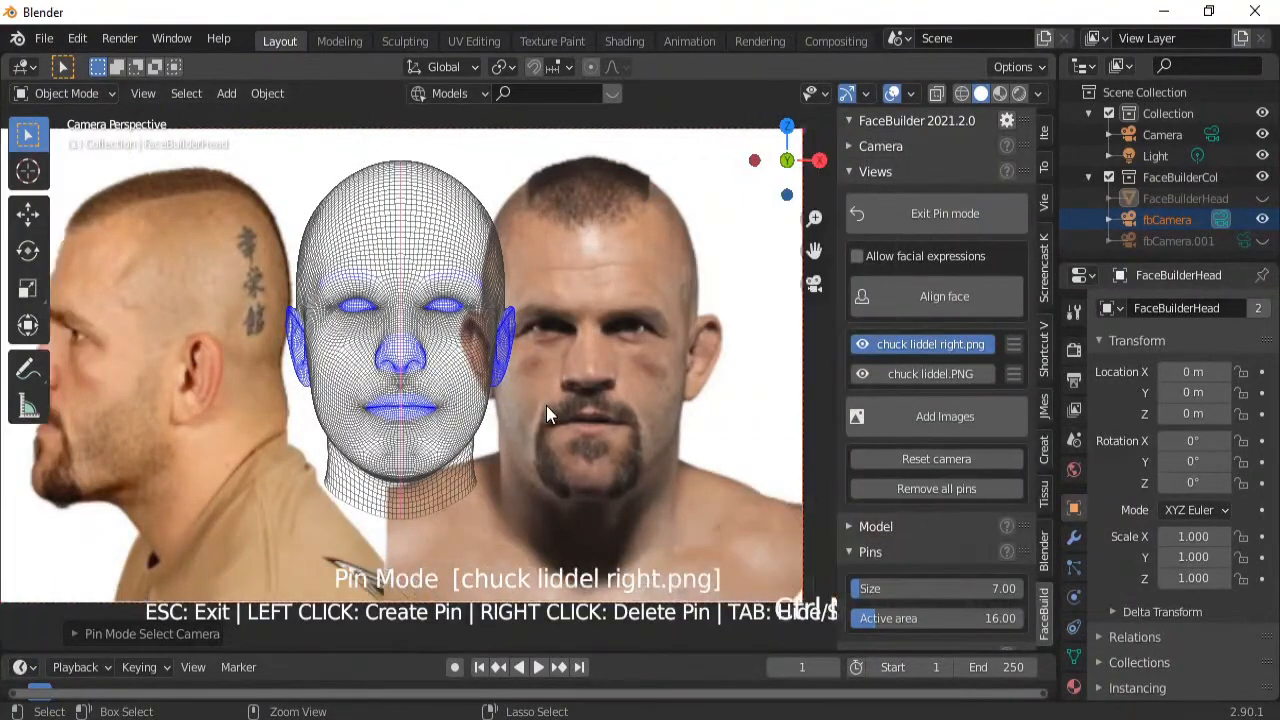
Move the head mesh onto the front-facing photo by pinning its nose tip, and pin the inner and outer corners of both eyes.
ctrl+scroll(548, 414, down, 2)
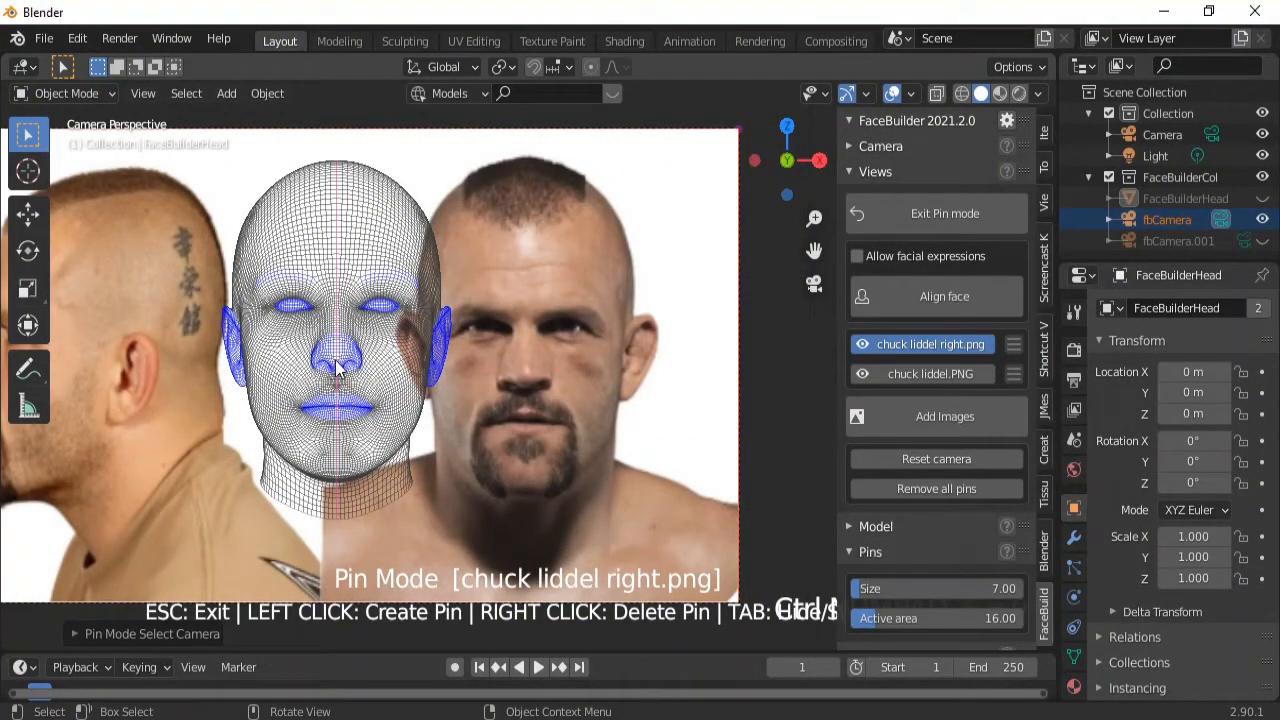
drag(338, 368, 529, 380)
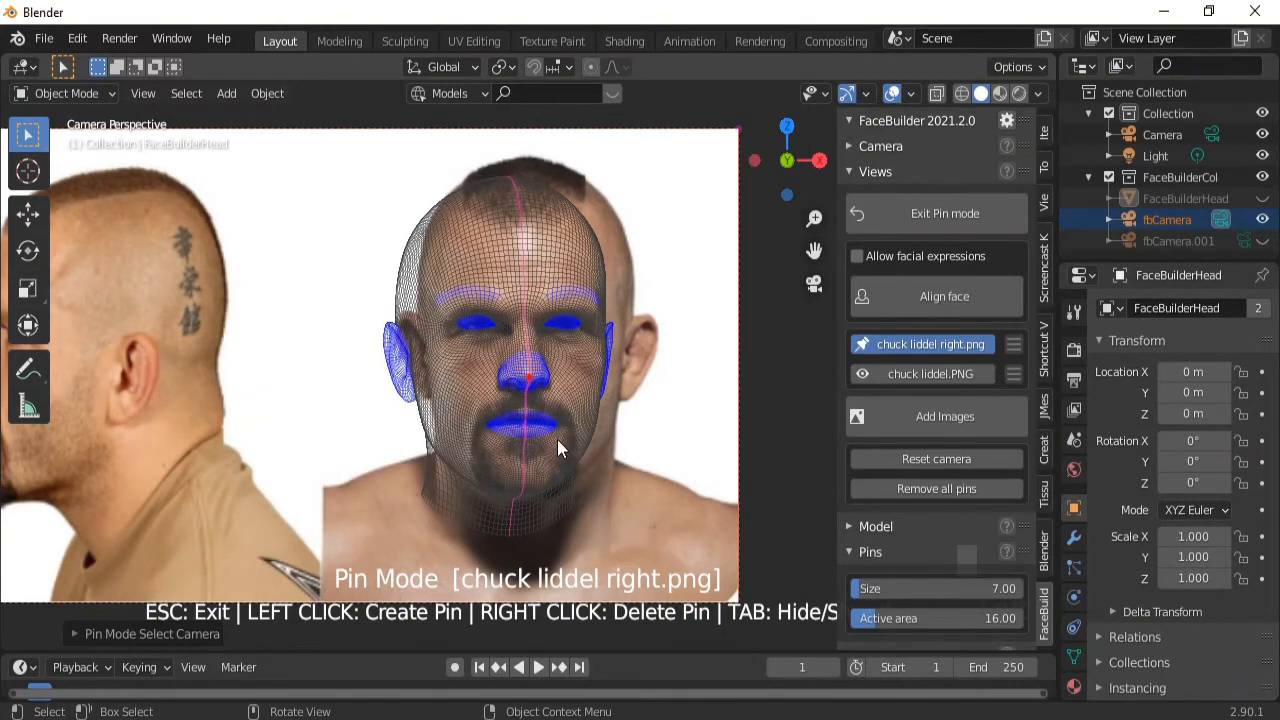
scroll(560, 343, up, 4)
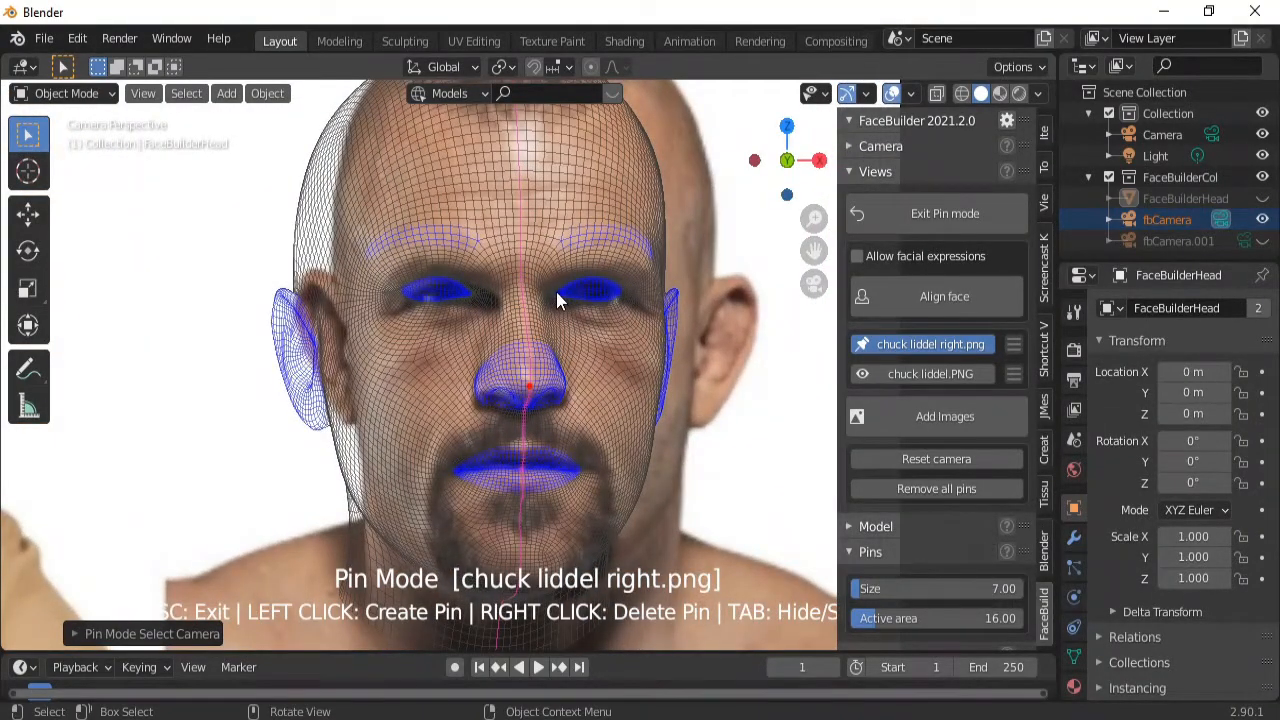
drag(556, 292, 558, 299)
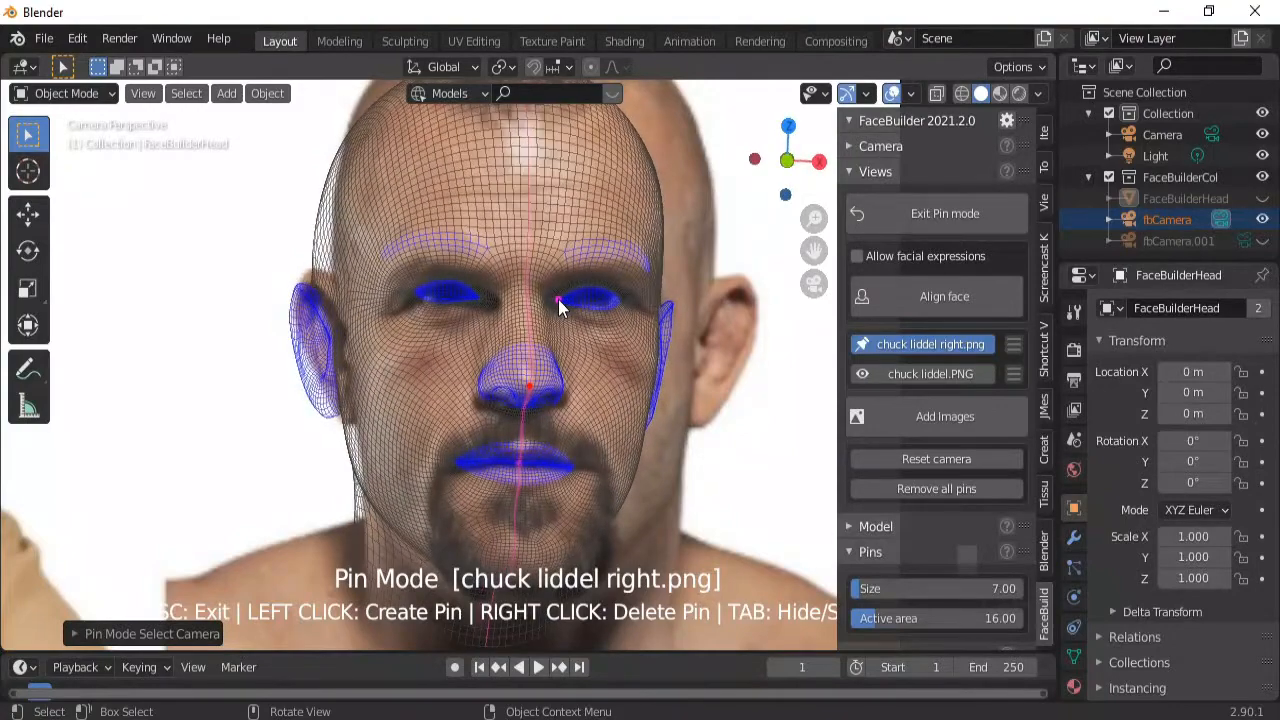
click(622, 299)
drag(628, 298, 629, 298)
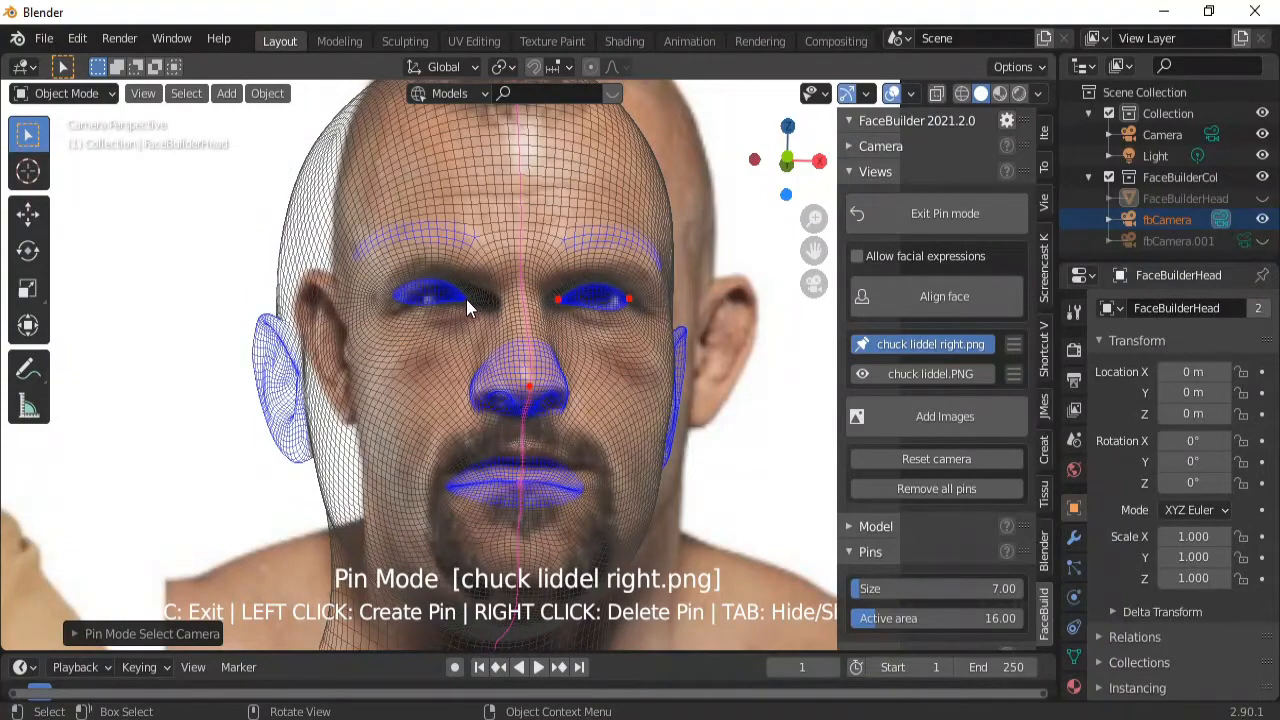
drag(466, 298, 487, 300)
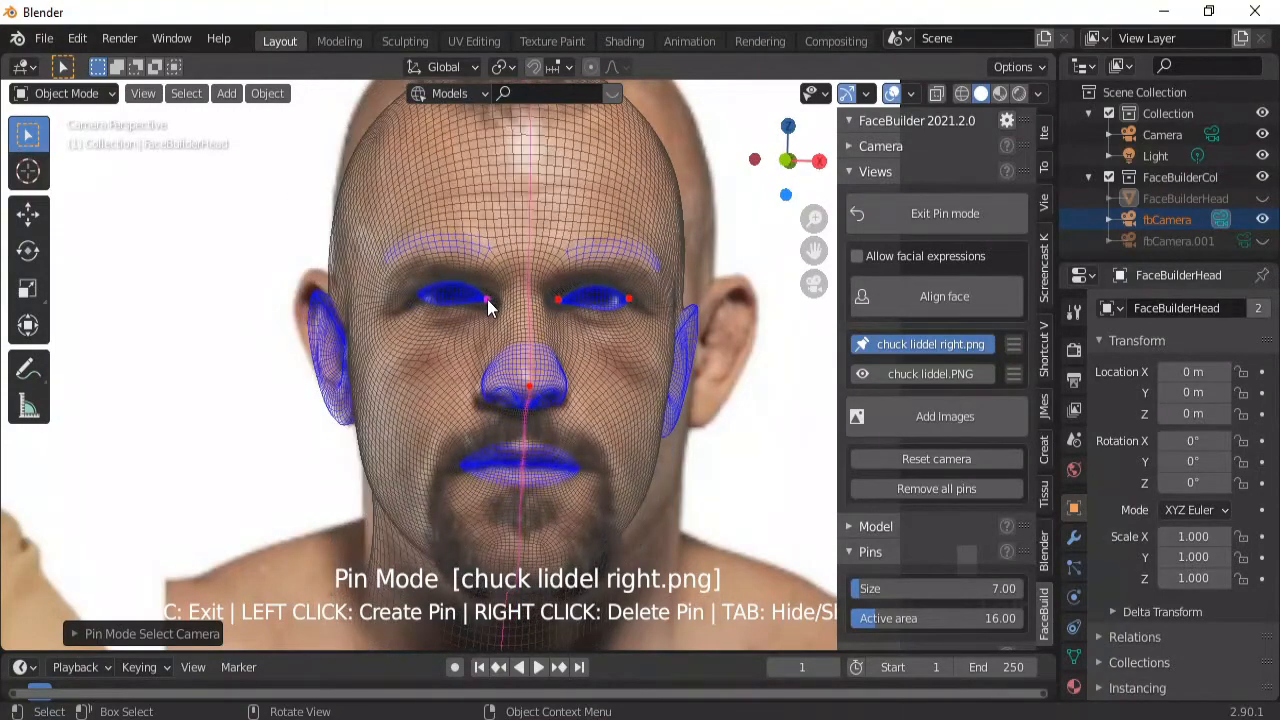
click(414, 298)
drag(414, 298, 411, 298)
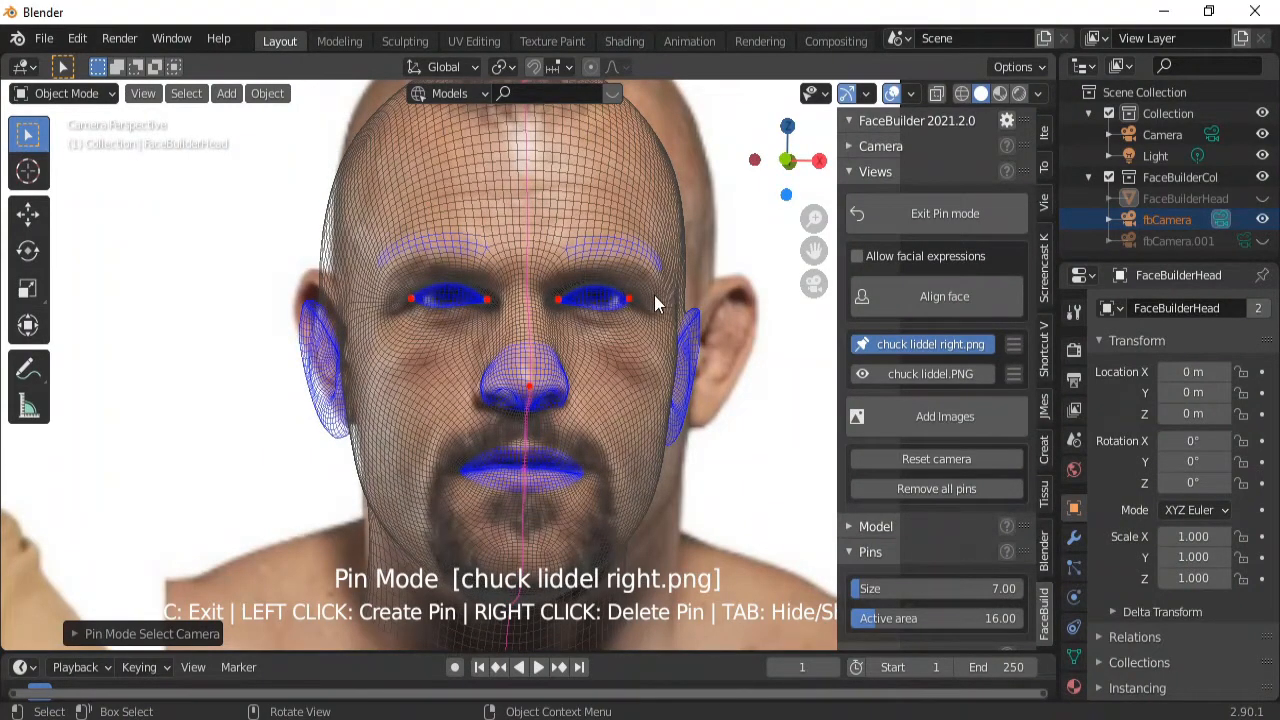
drag(630, 298, 632, 299)
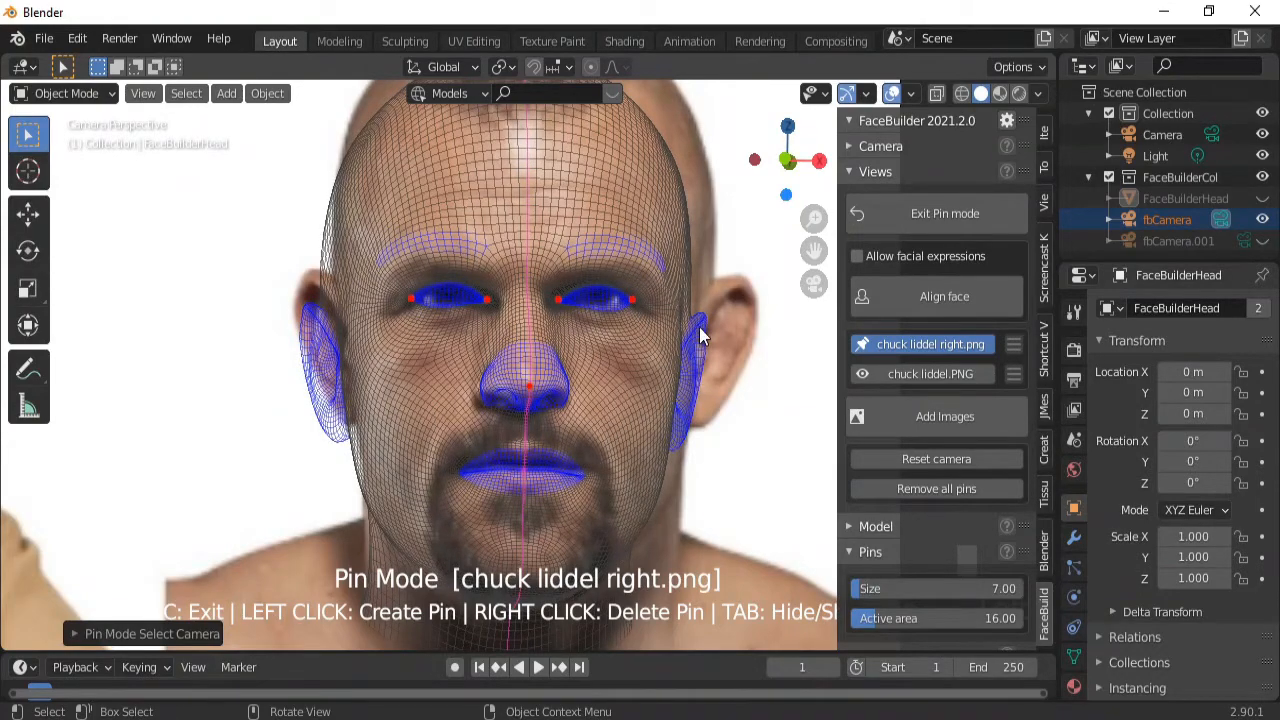
Pin the top, outer edge and lobe of both mesh ears to the ears in the front-facing photo.
drag(702, 317, 740, 289)
drag(707, 434, 706, 422)
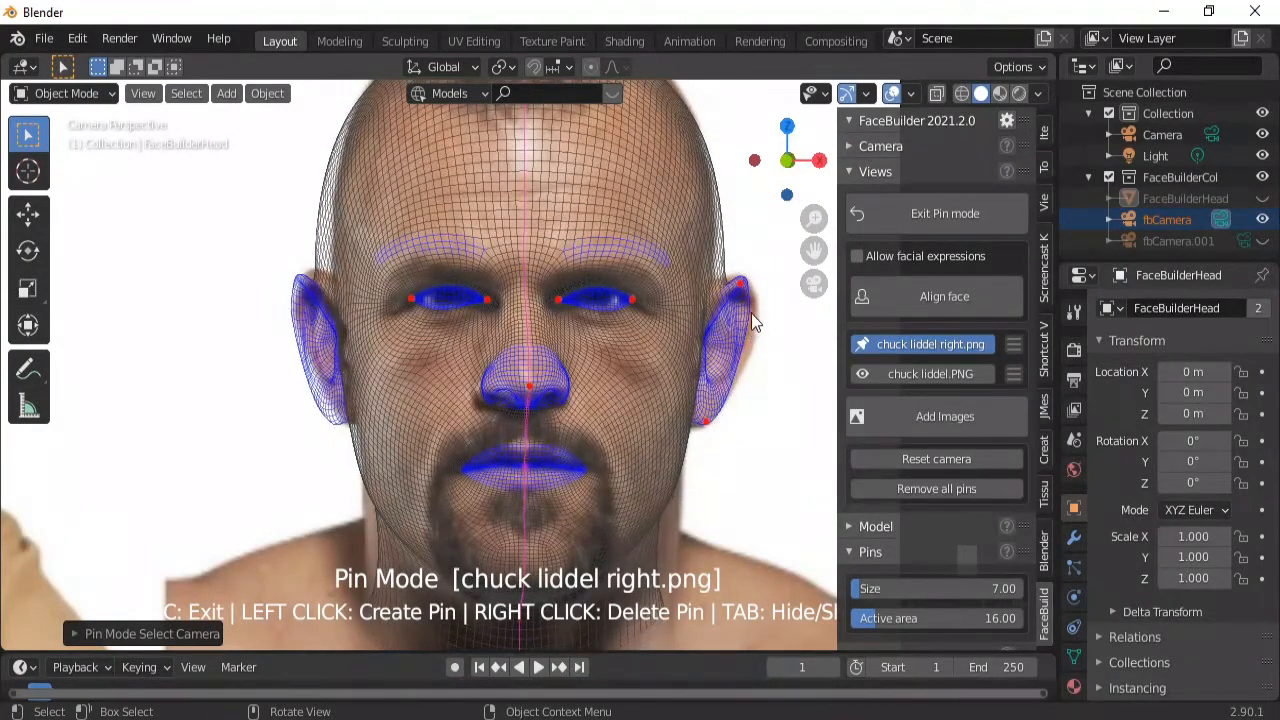
drag(749, 314, 758, 315)
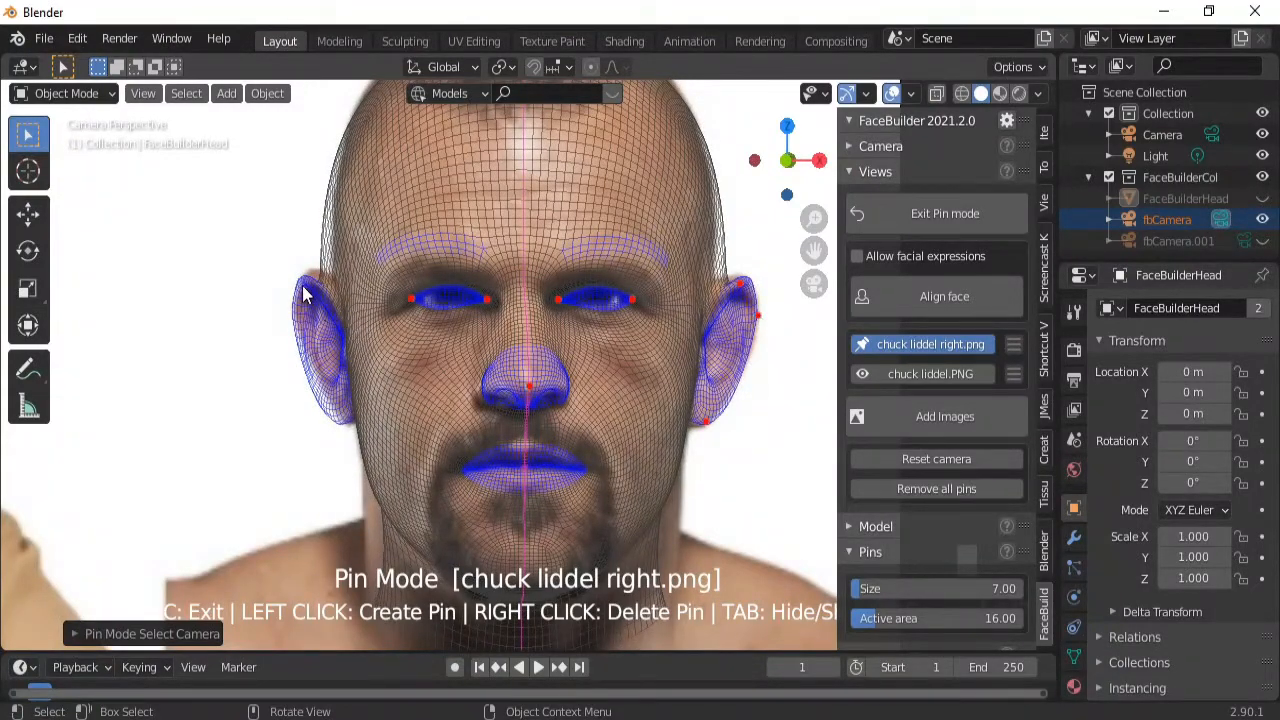
drag(304, 293, 312, 280)
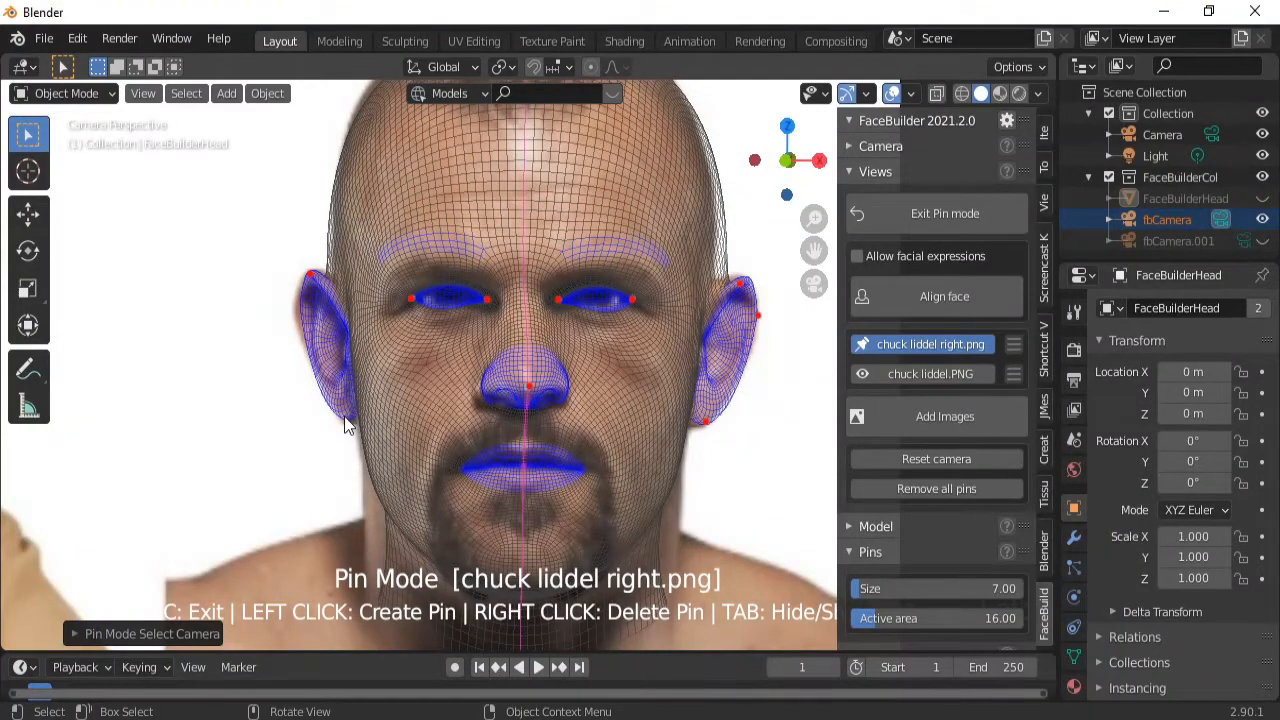
drag(345, 417, 351, 421)
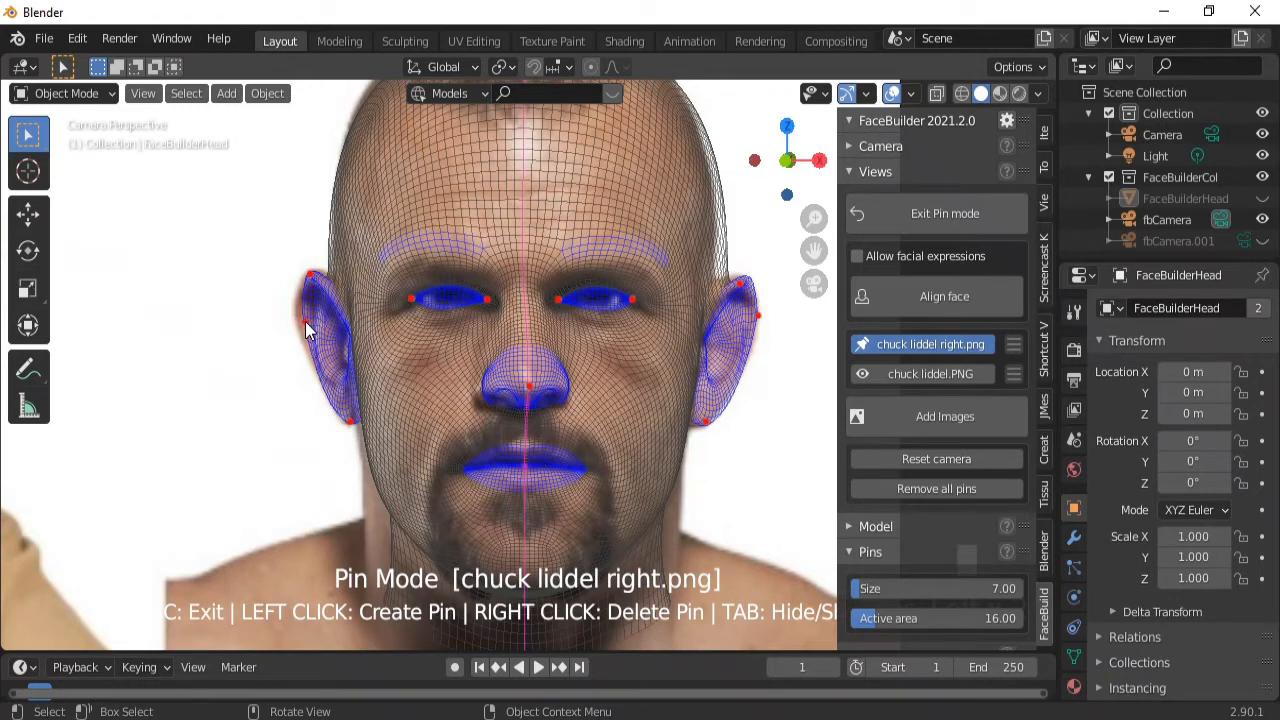
click(299, 321)
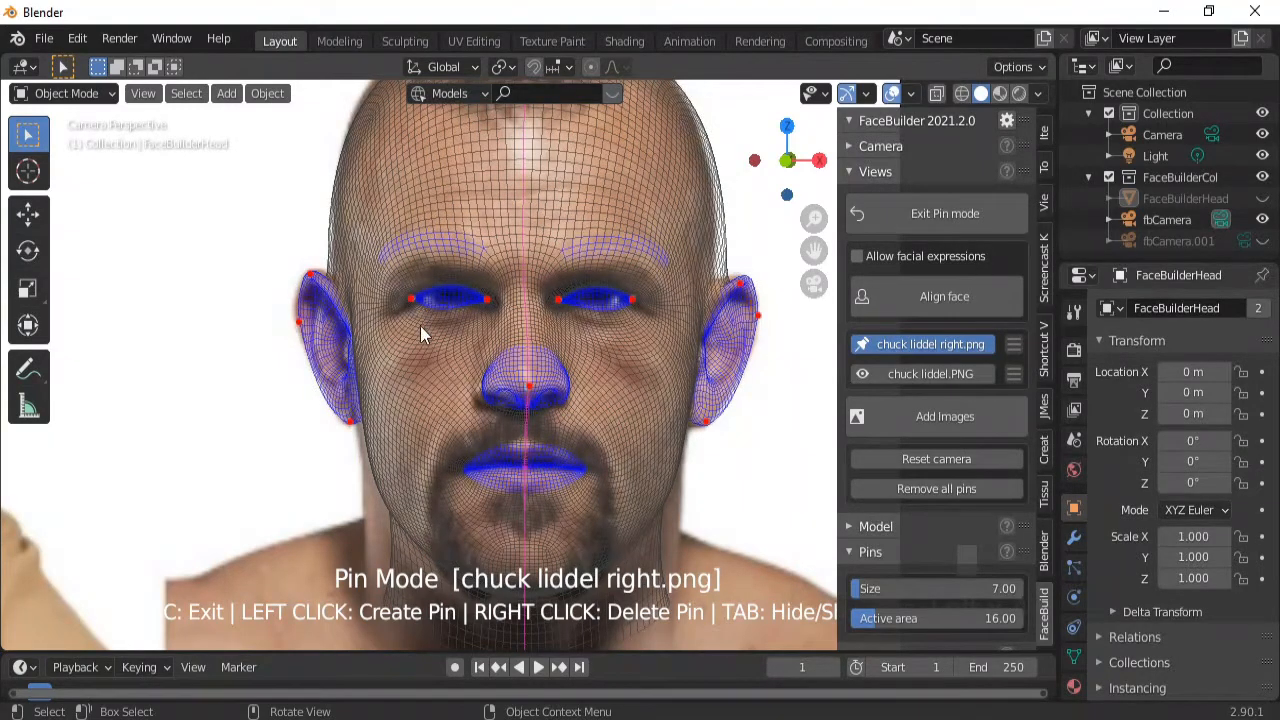
Refine the eye-corner pins and pin the inner and outer ends of both eyebrows to match the front-facing photo.
drag(411, 296, 411, 302)
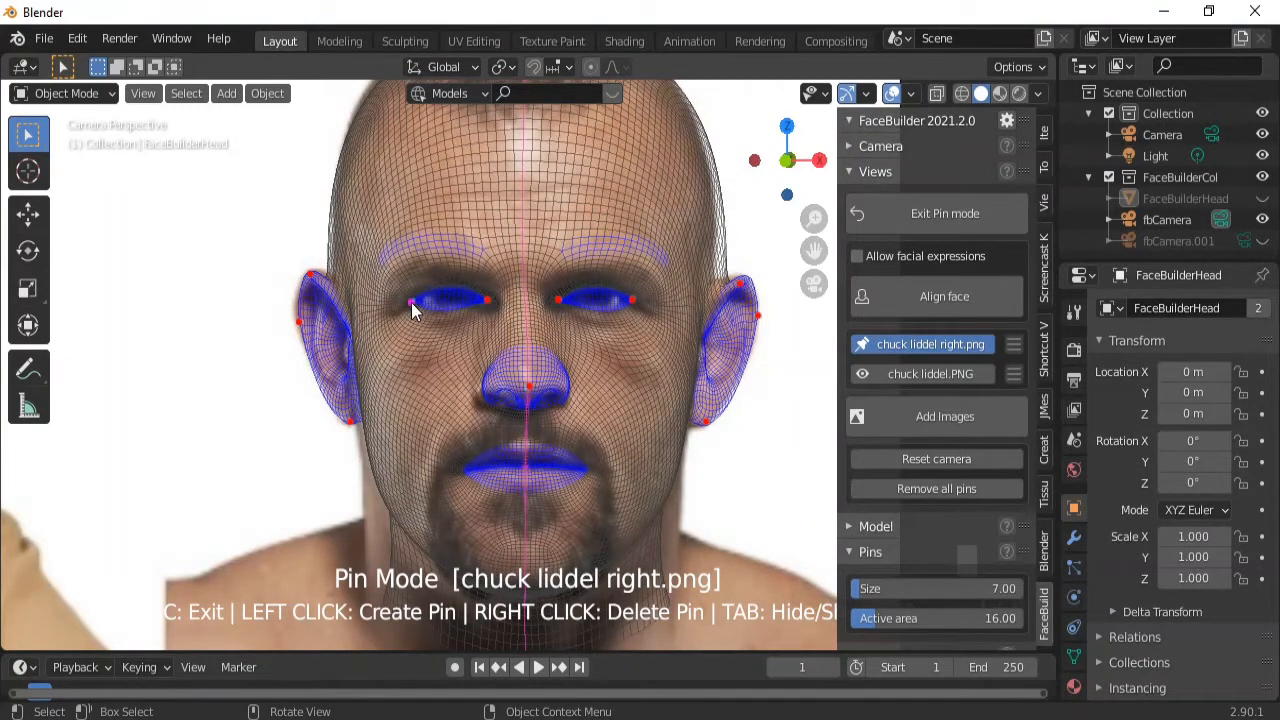
click(558, 298)
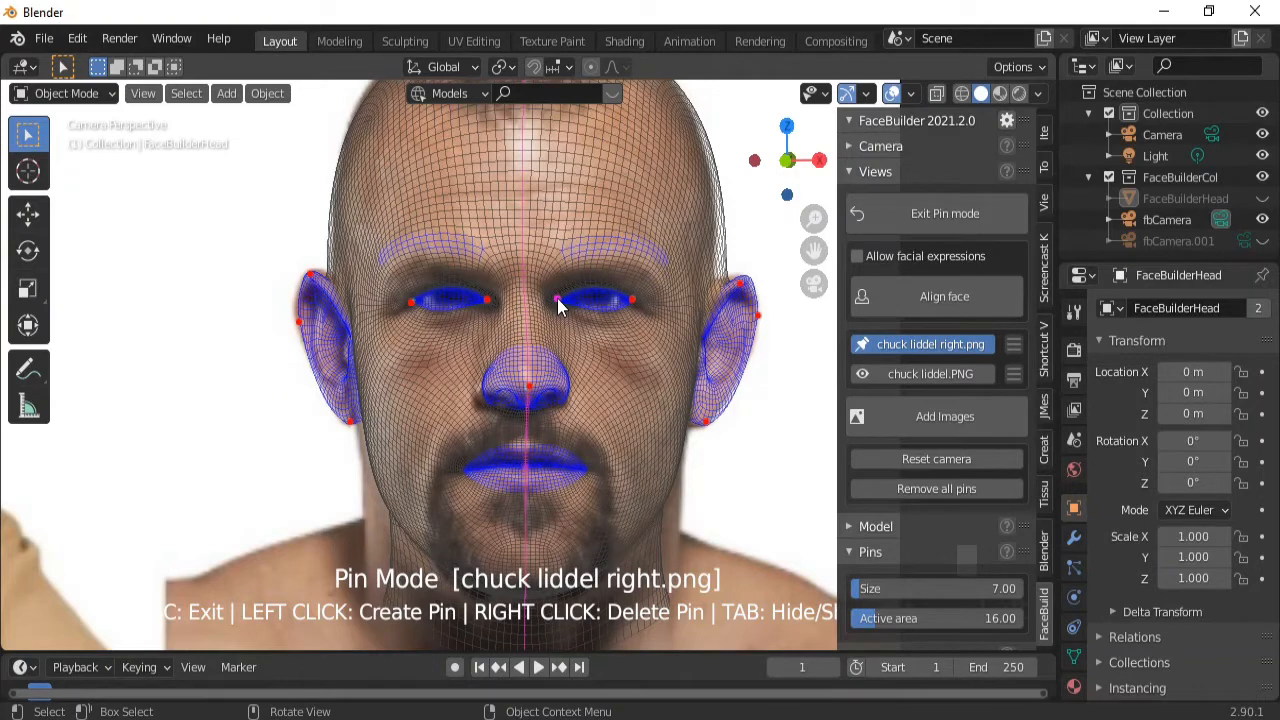
click(570, 256)
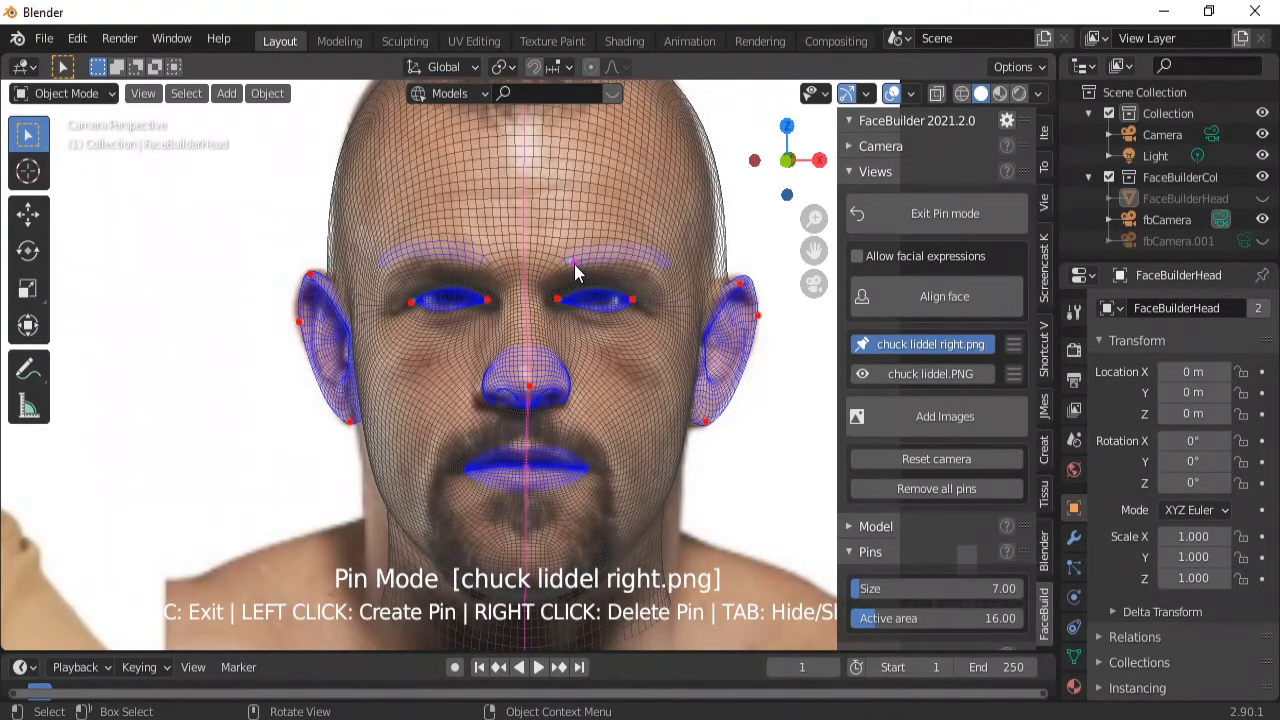
drag(574, 264, 574, 271)
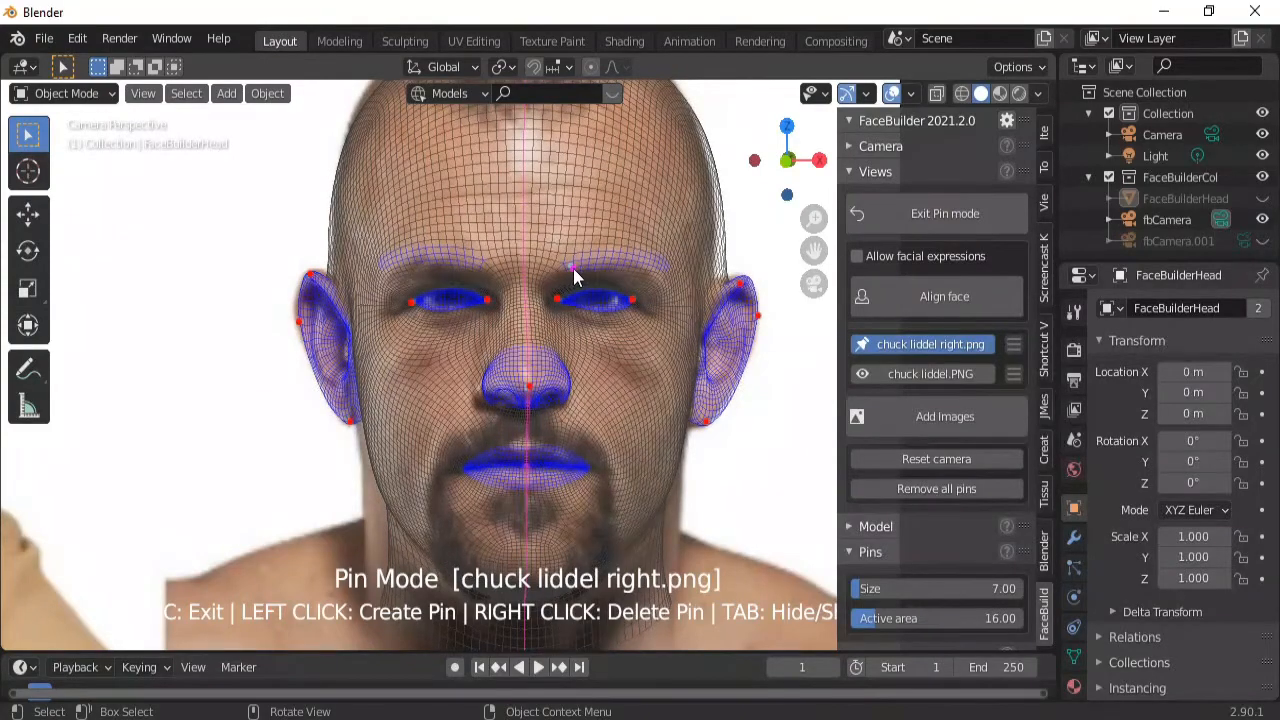
click(650, 273)
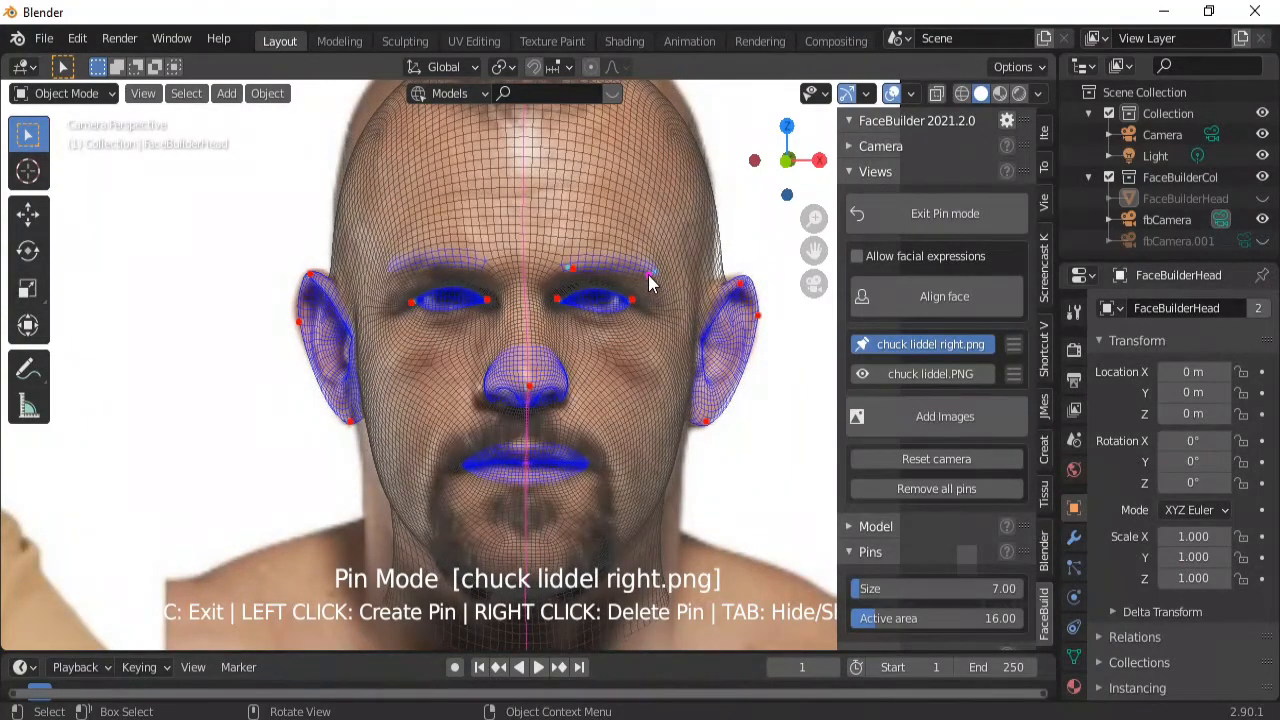
click(489, 269)
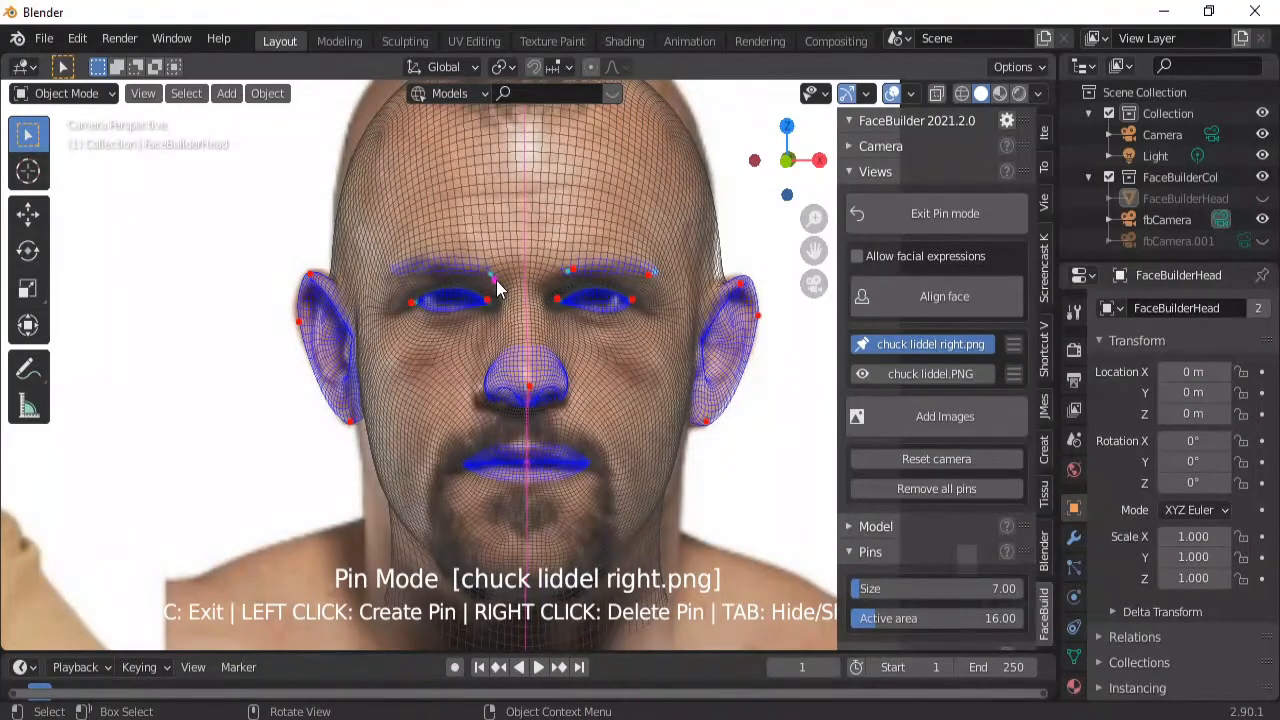
click(396, 275)
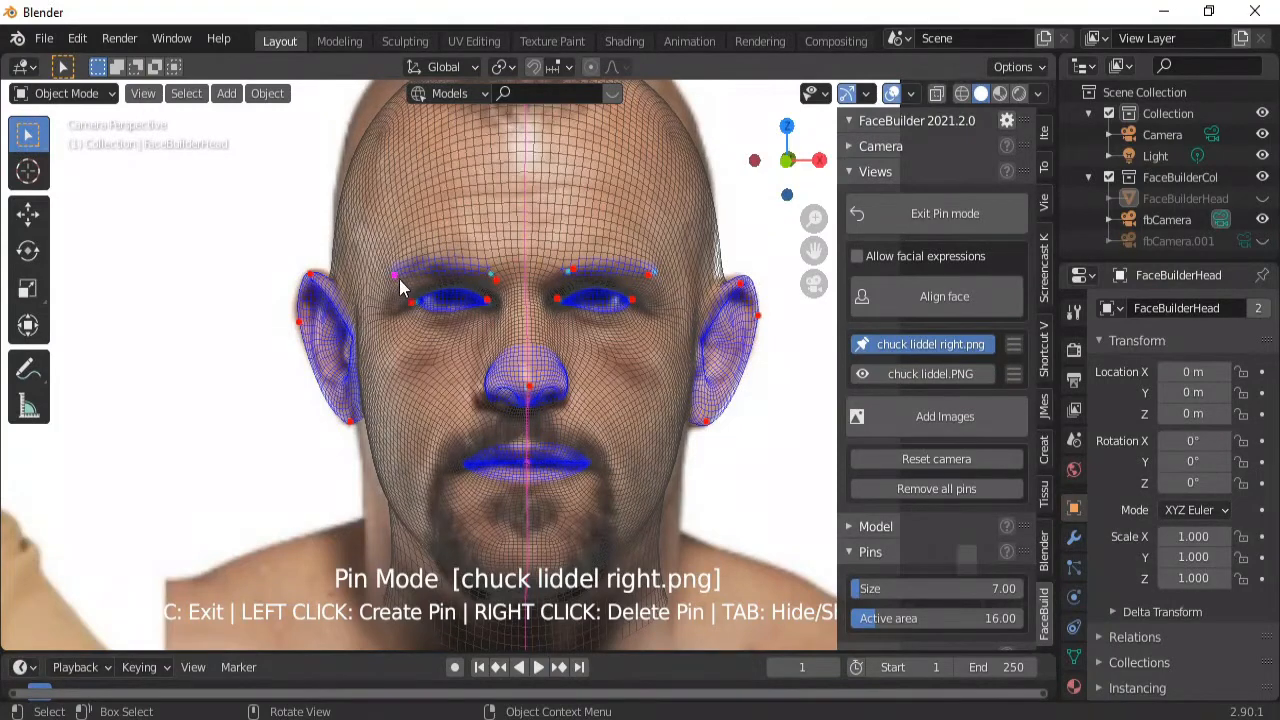
drag(400, 279, 396, 281)
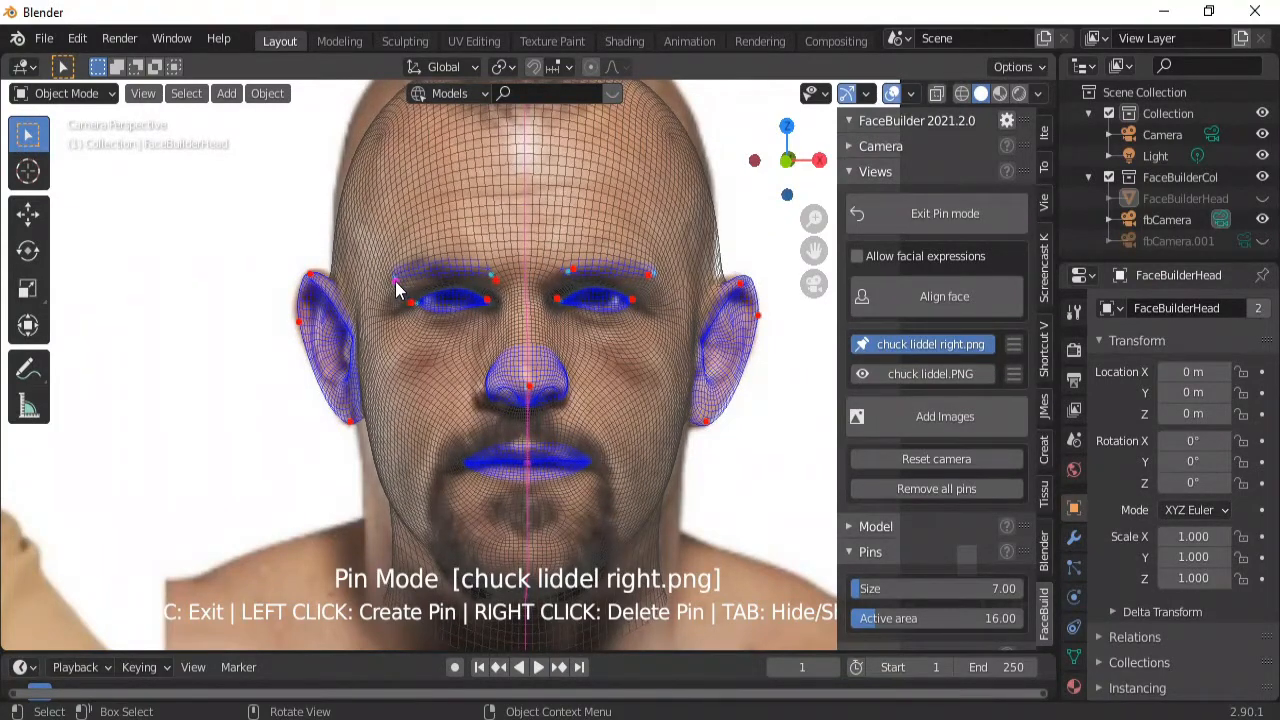
Shift the nose-tip pin onto the photo's nose centre and pin one nostril's outer edge and the nose base.
ctrl+scroll(614, 363, down, 3)
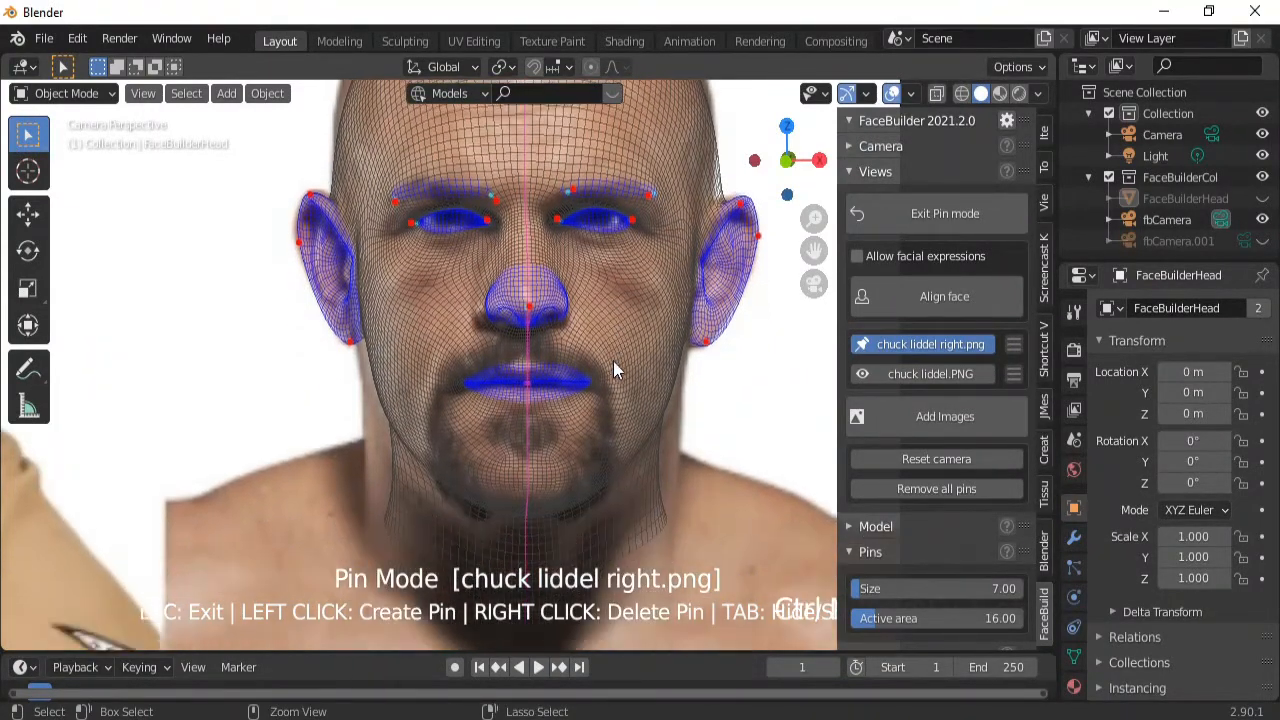
scroll(613, 361, up, 2)
ctrl+scroll(555, 410, down, 4)
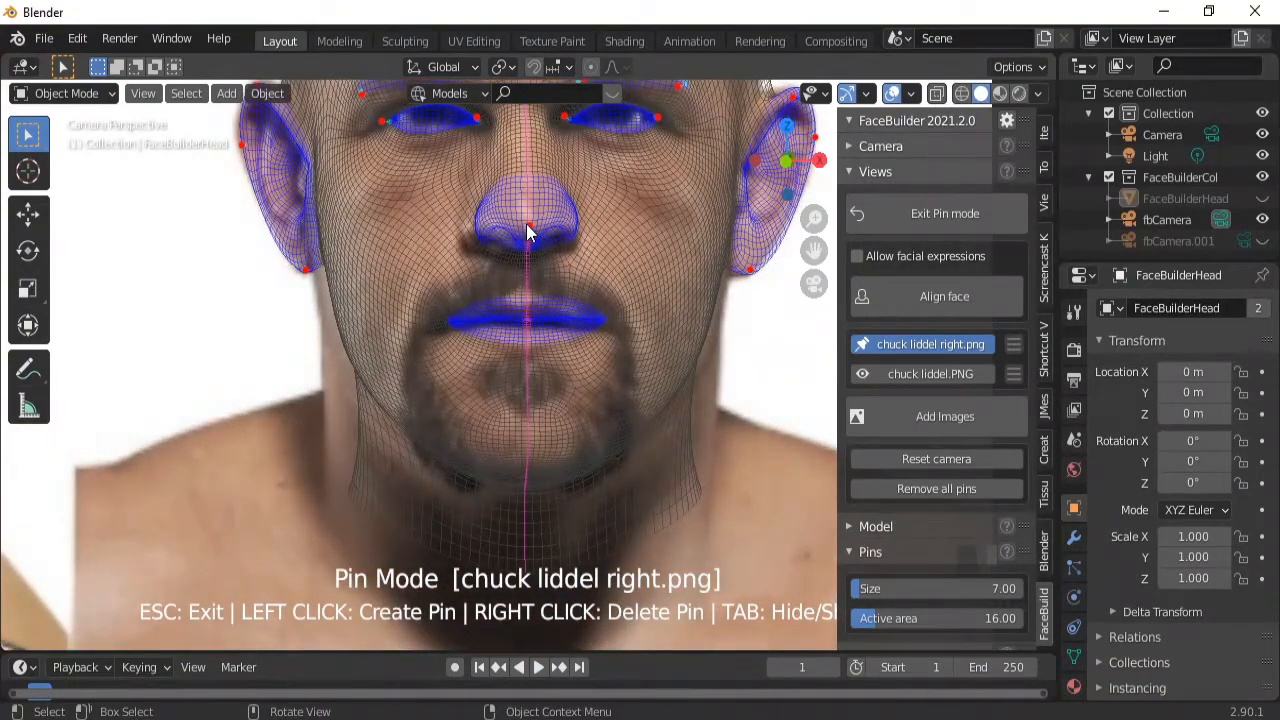
drag(530, 232, 521, 233)
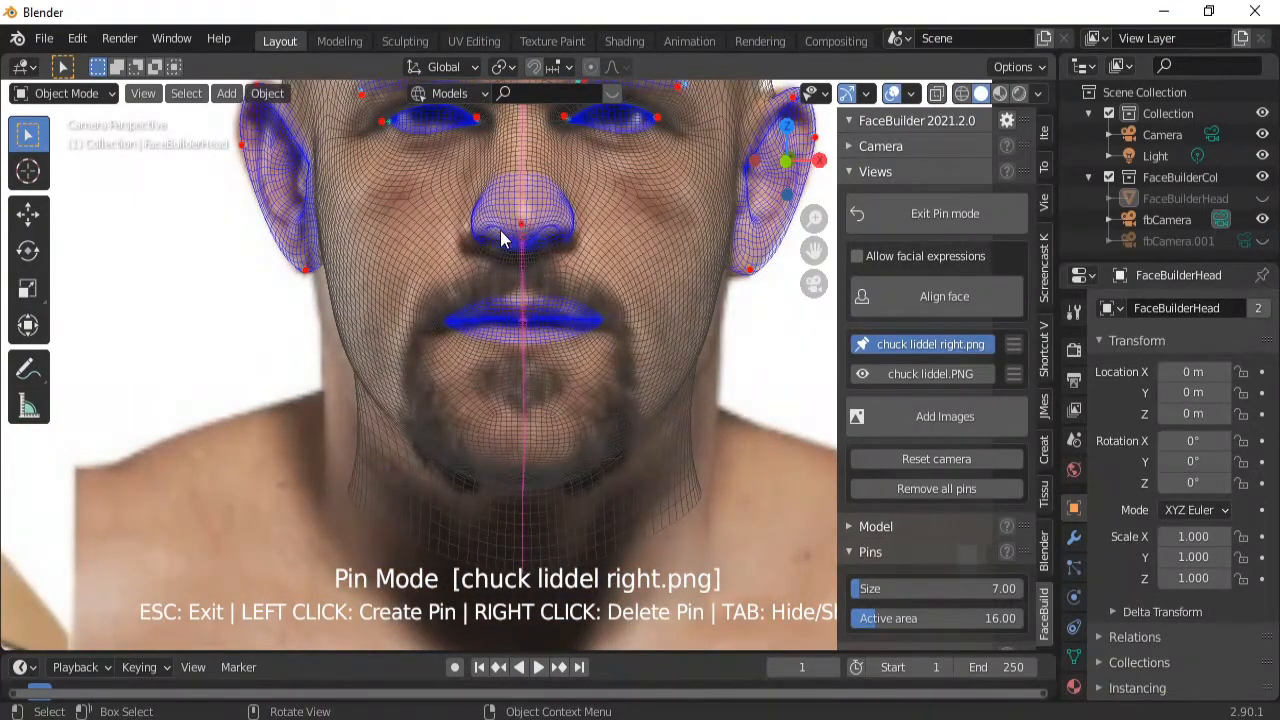
drag(475, 240, 520, 251)
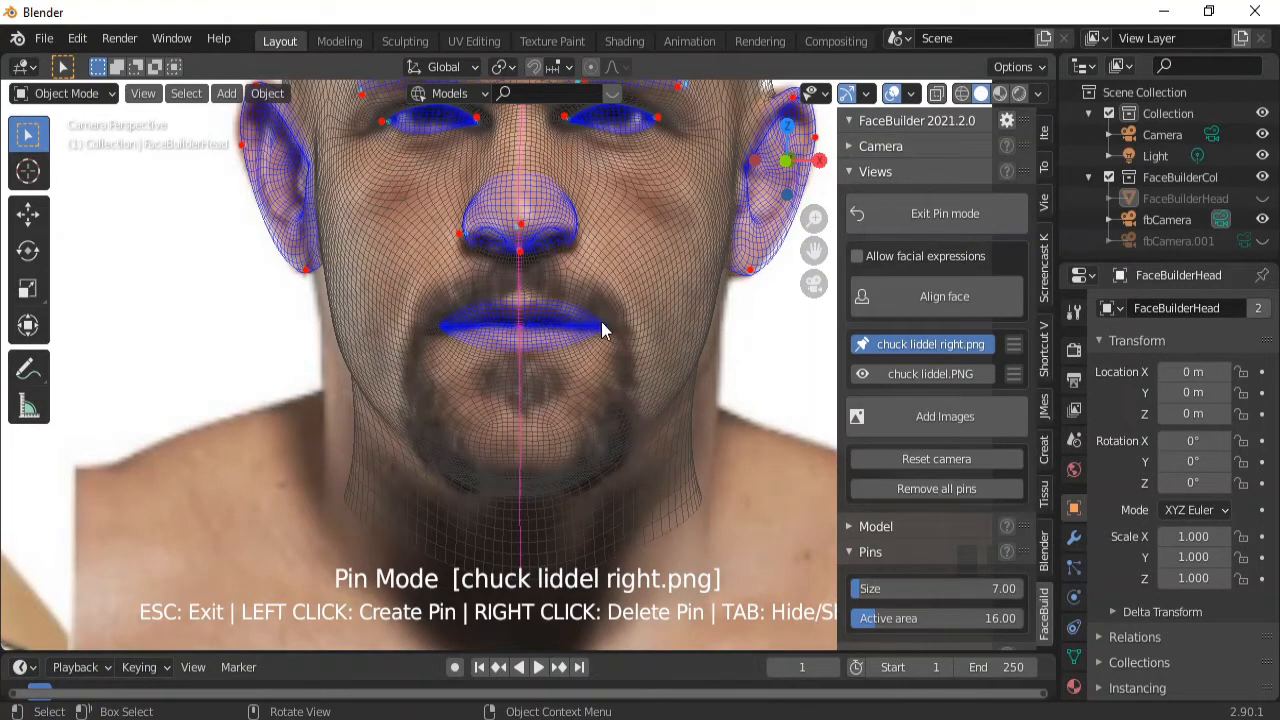
Pin both mouth corners and the bottom of the chin to the front-facing photo.
drag(603, 327, 604, 331)
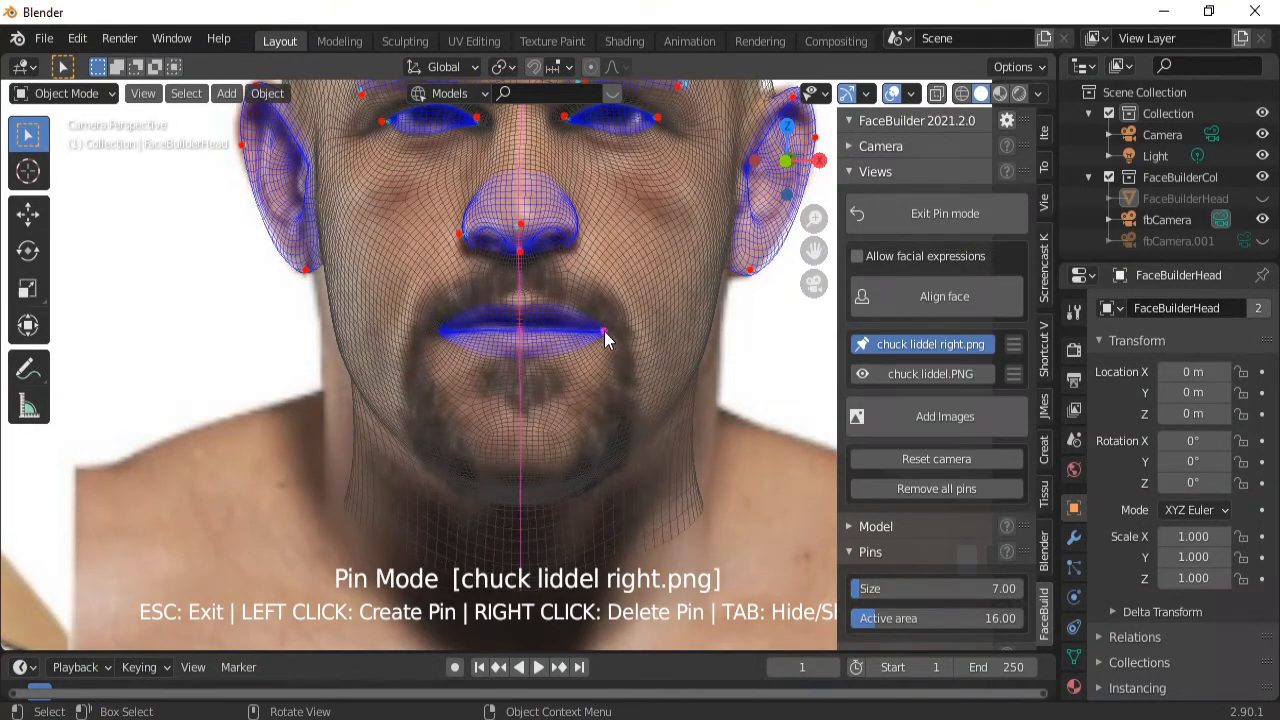
click(437, 331)
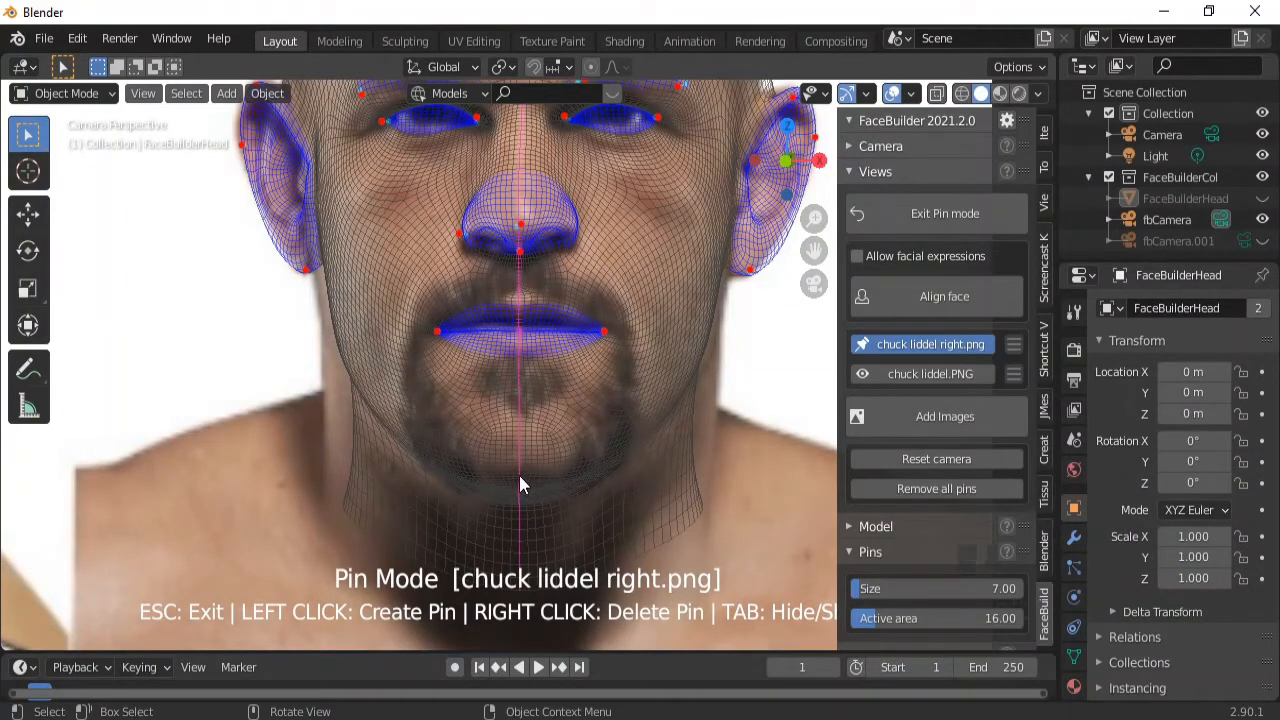
mouse_move(520, 476)
mouse_down()
mouse_move(517, 520)
mouse_move(526, 485)
mouse_up()
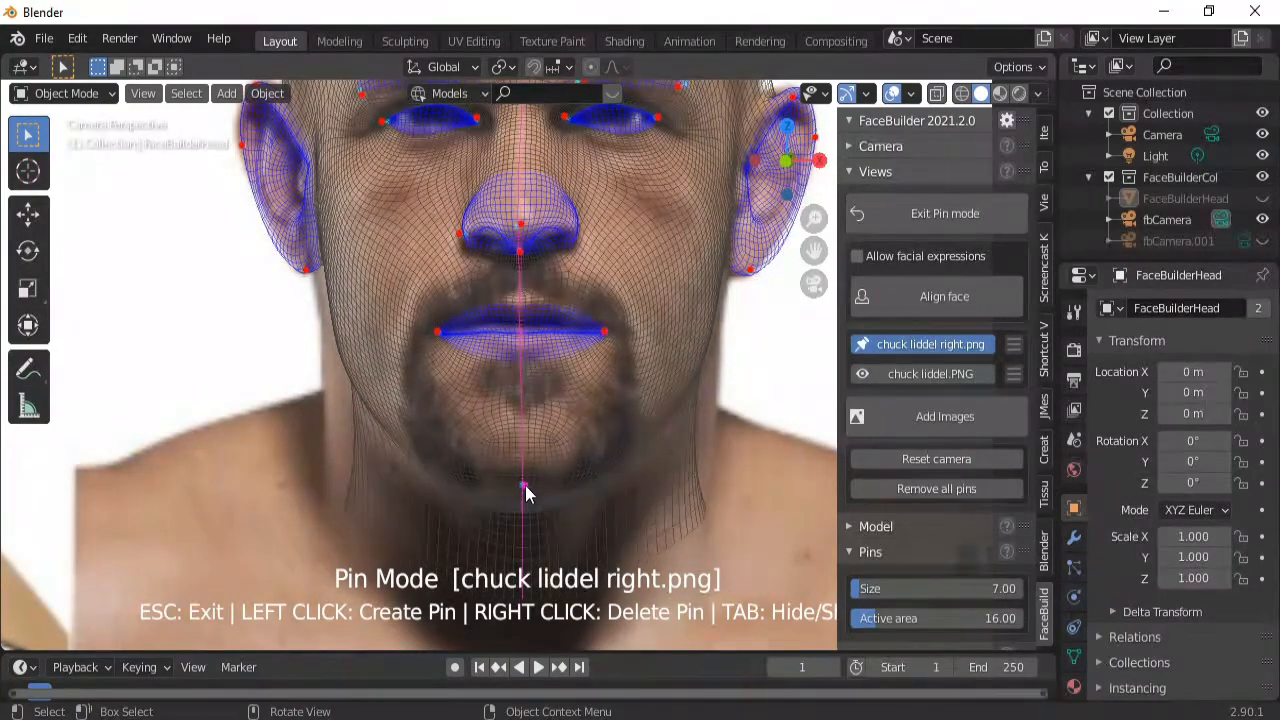
Extend the mesh neck down at its front centre and pin both neck sides to the photo's neck outline.
scroll(594, 364, down, 6)
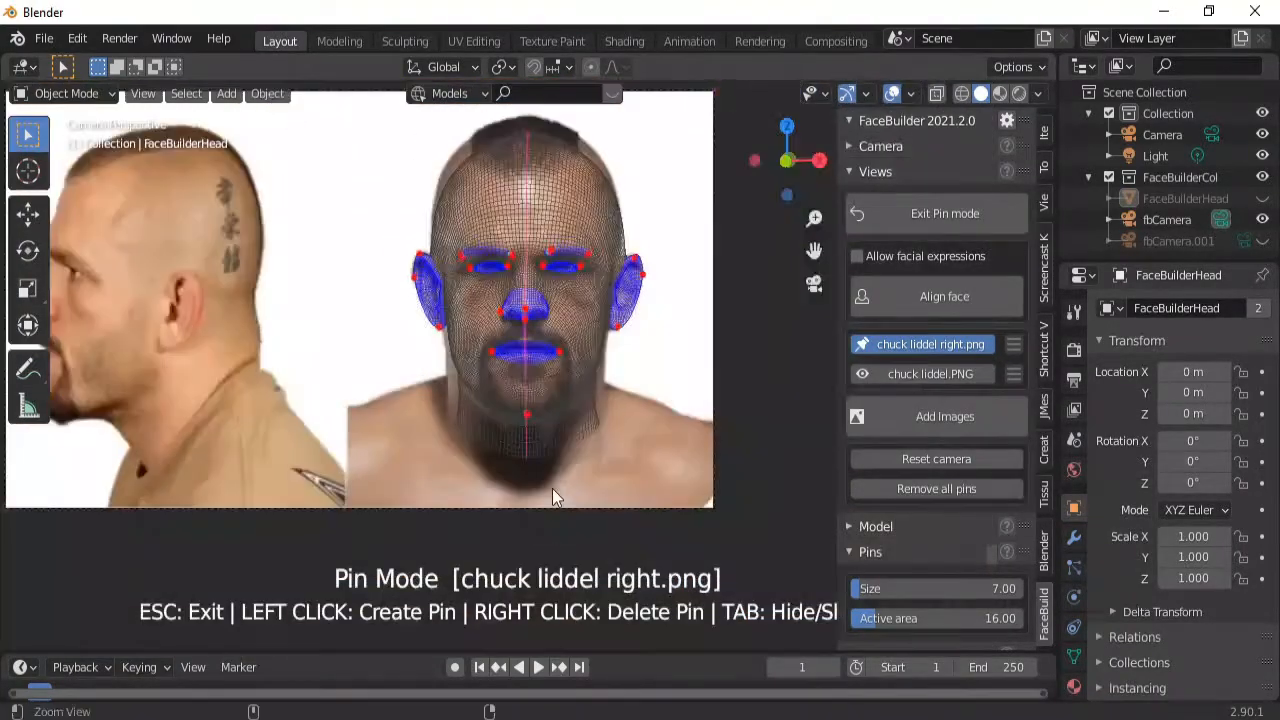
scroll(550, 318, up, 3)
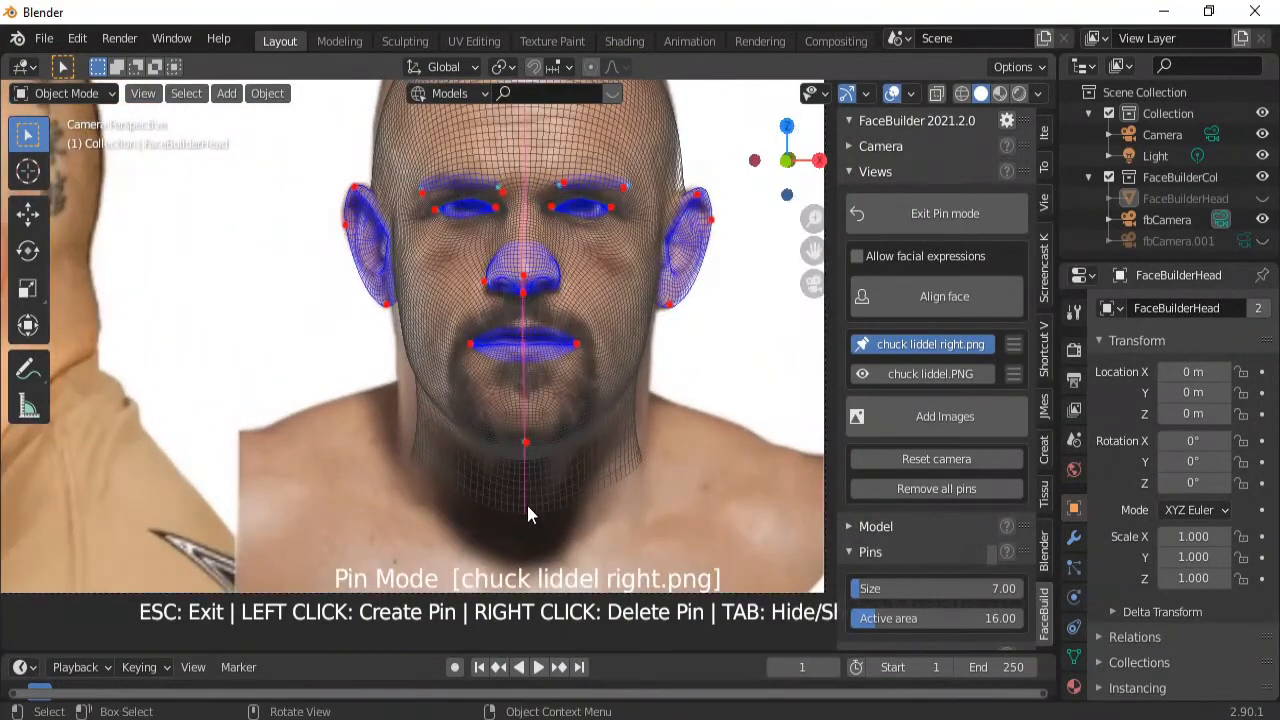
drag(525, 515, 524, 549)
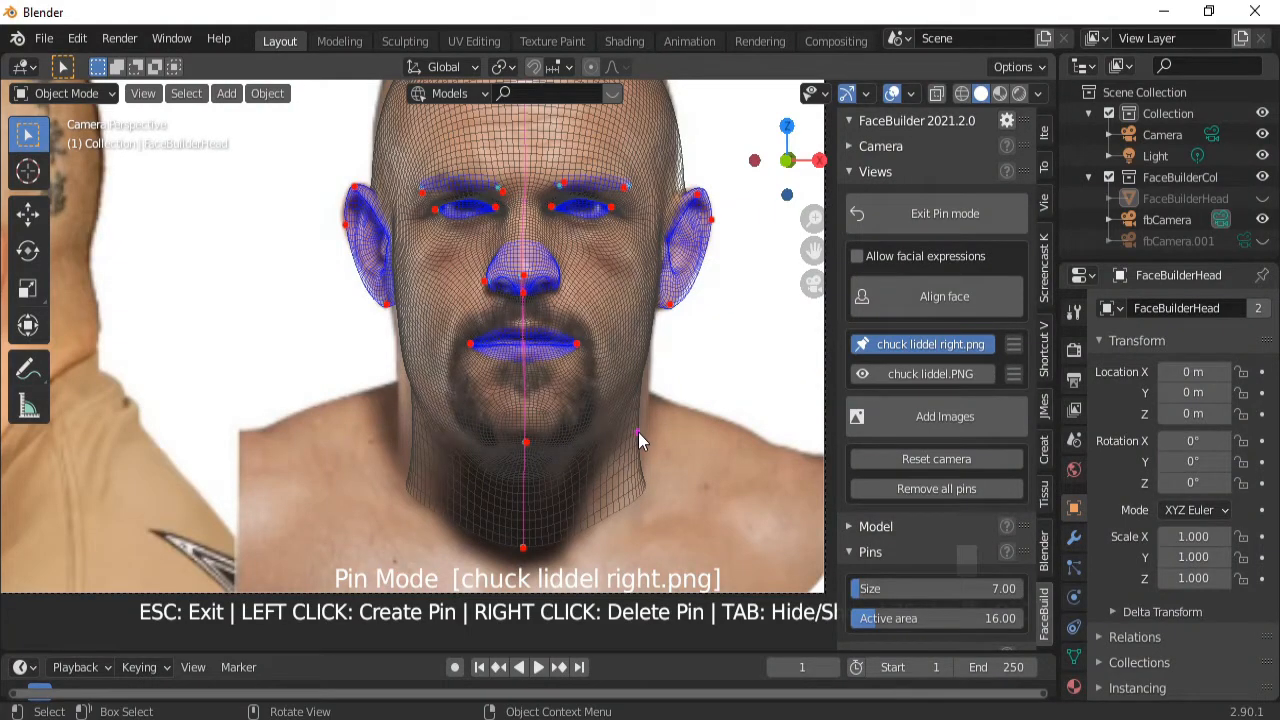
drag(639, 432, 648, 429)
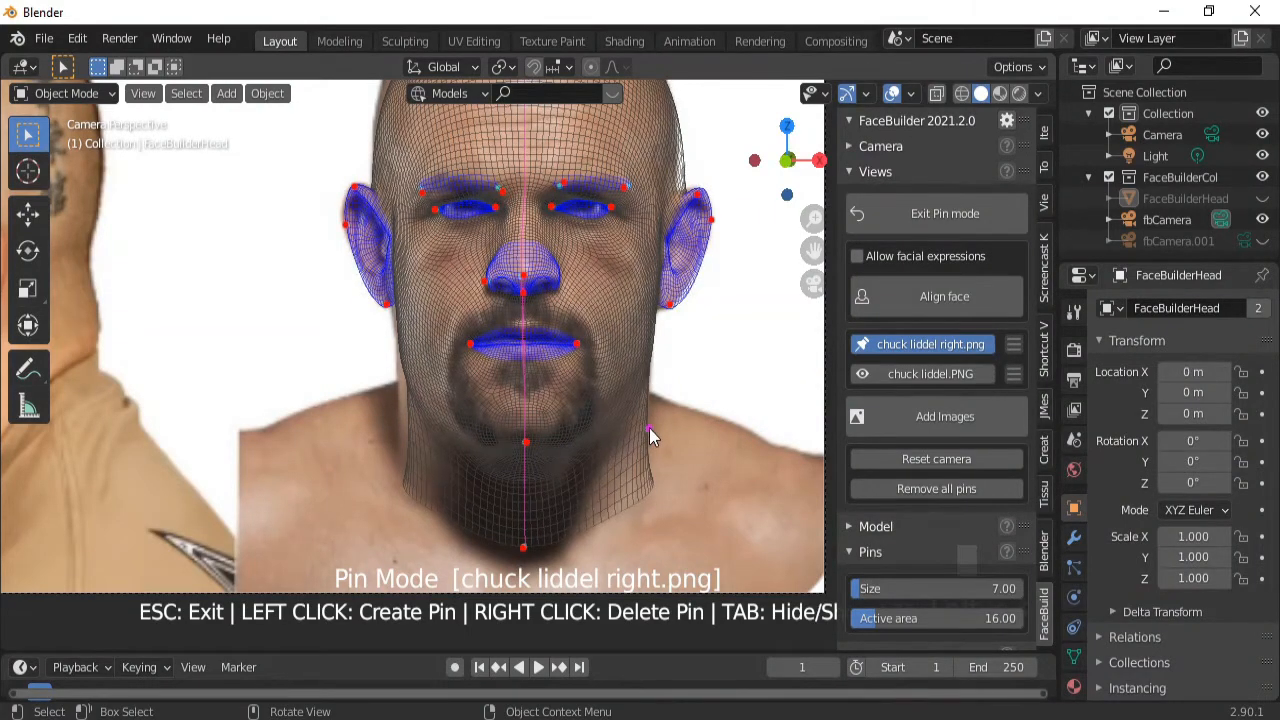
click(409, 432)
drag(409, 432, 400, 432)
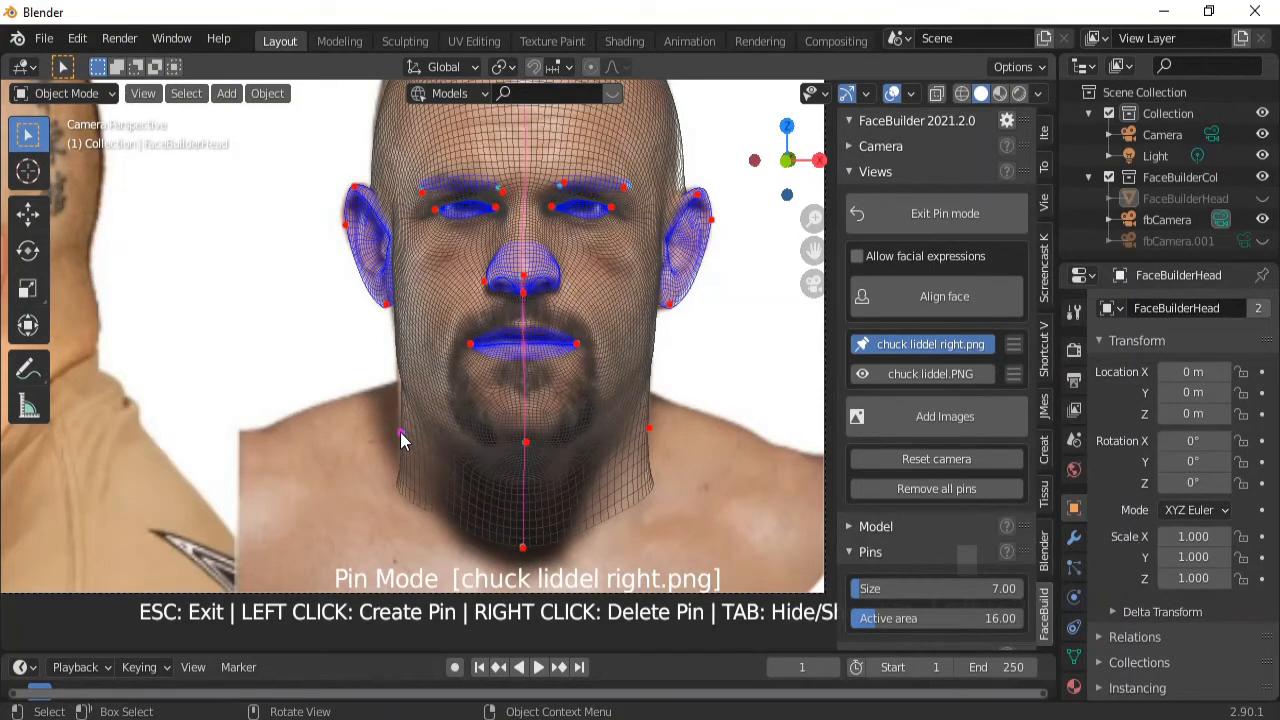
Pin the mesh's crown at its centreline to the top of the hair in the front-facing photo and fine-tune the pin.
scroll(502, 337, down, 3)
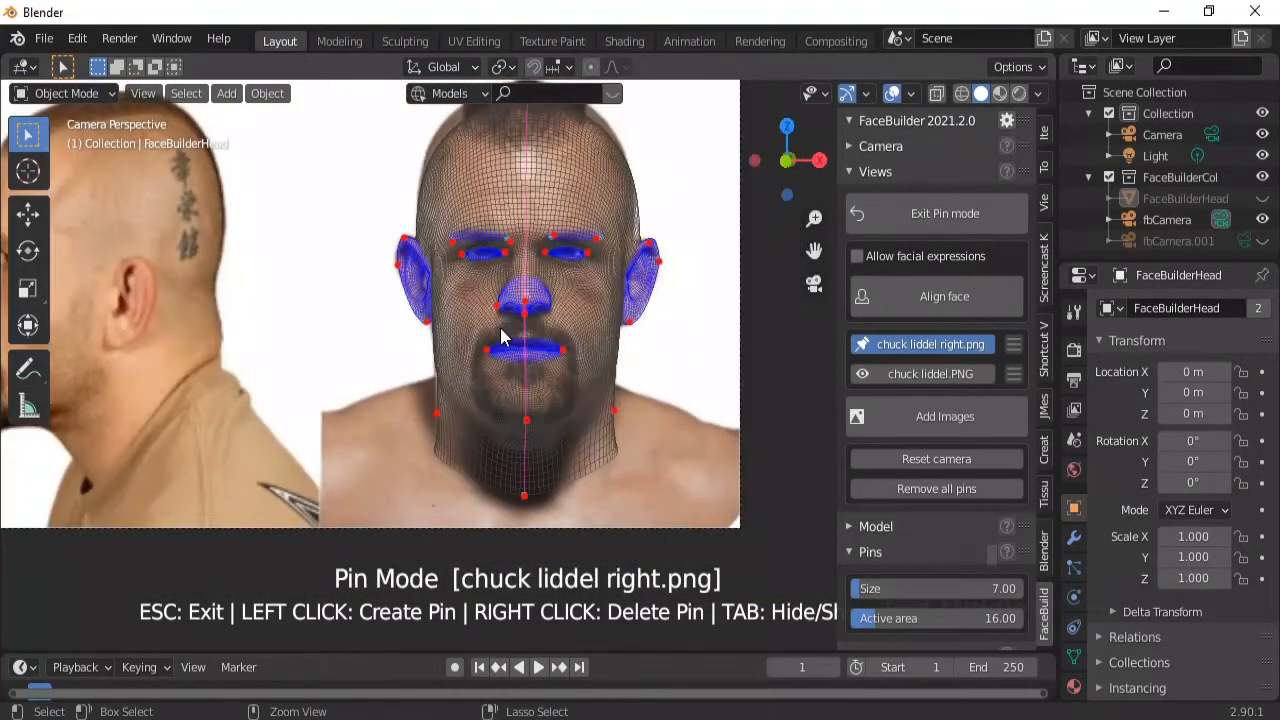
key(ctrl+KP_8)
key(ctrl+KP_8)
key(ctrl+KP_8)
key(ctrl+KP_8)
key(ctrl+KP_8)
key(ctrl+KP_8)
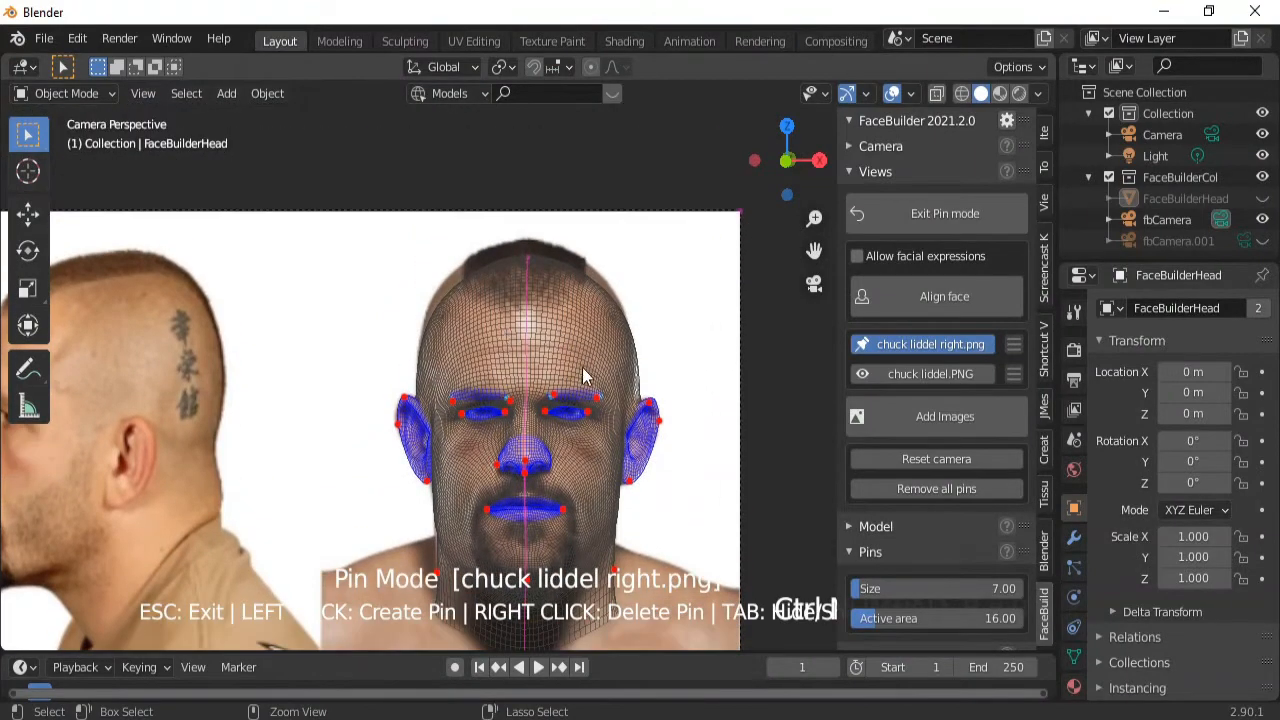
ctrl+middle_drag(580, 366, 582, 260)
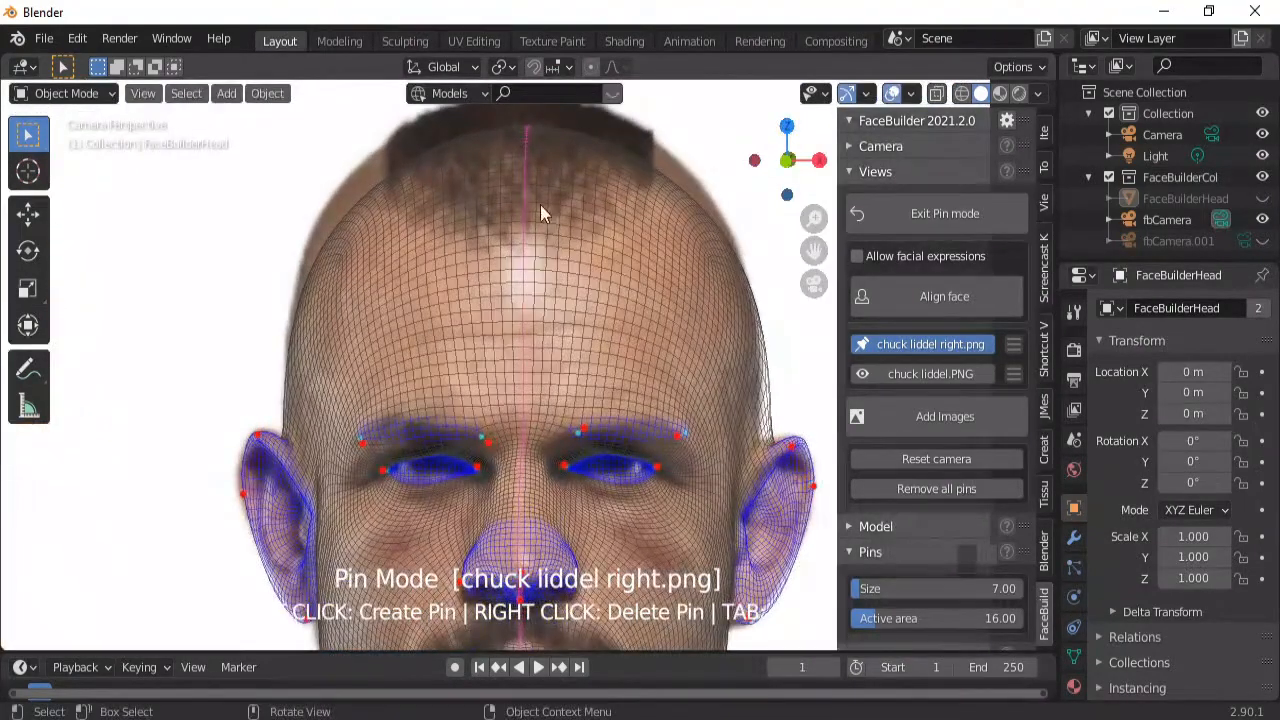
key(ctrl+KP_8)
key(ctrl+KP_8)
key(ctrl+KP_8)
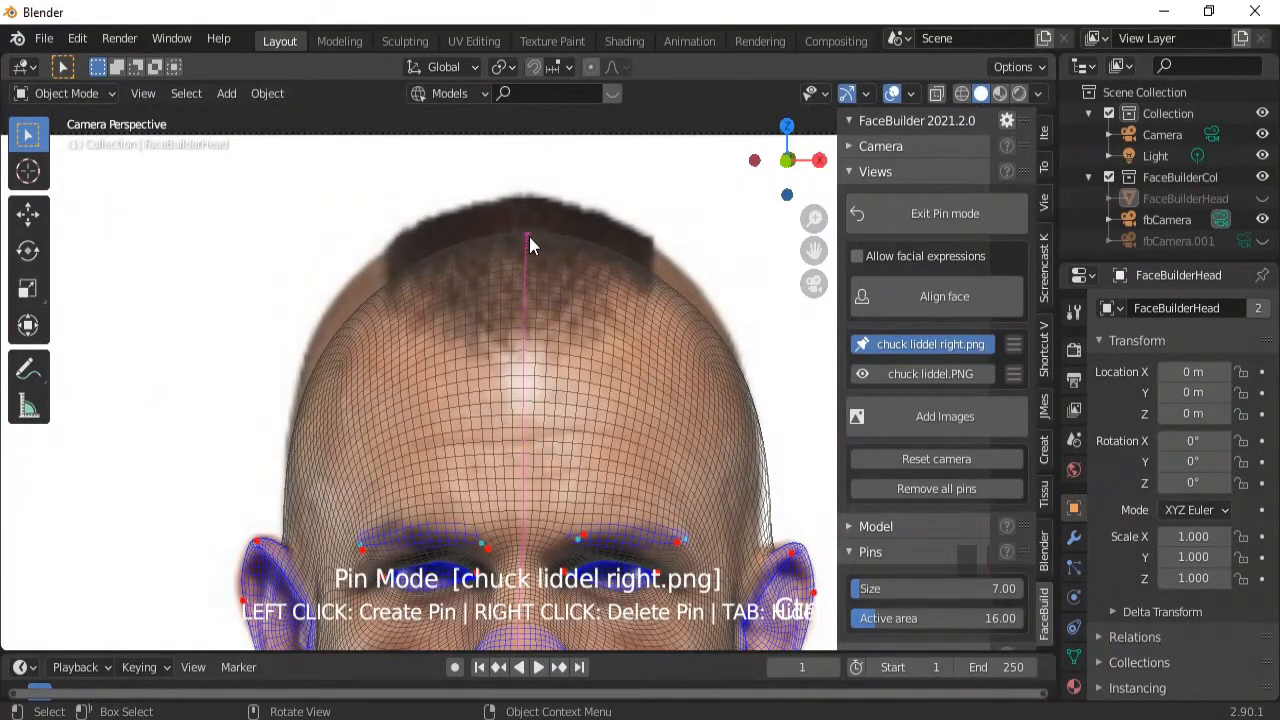
drag(527, 232, 523, 196)
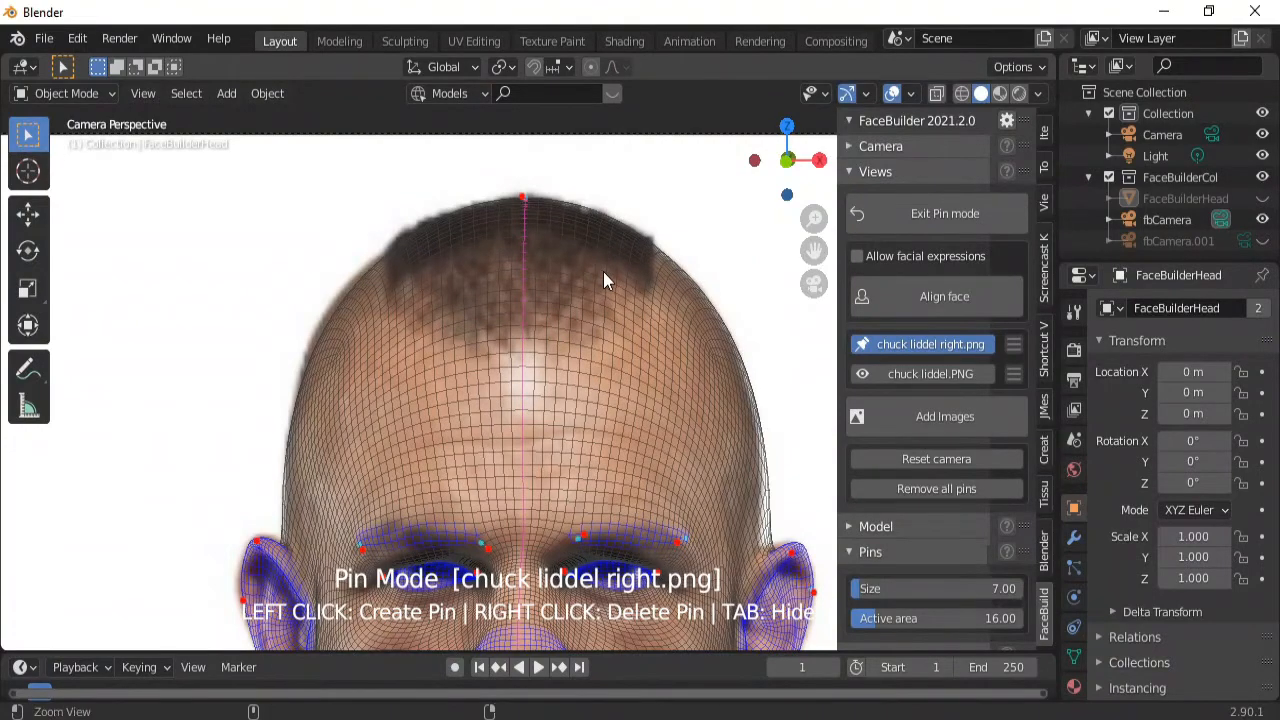
scroll(596, 320, down, 2)
scroll(593, 315, up, 2)
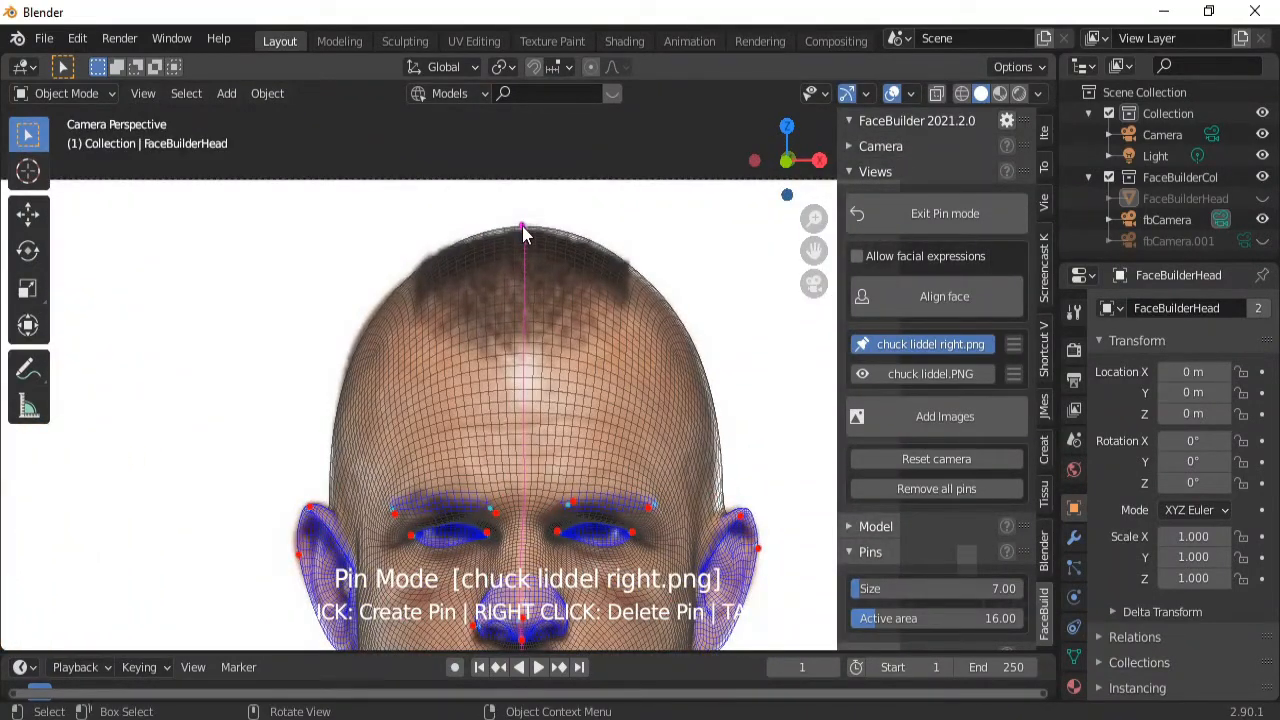
drag(522, 229, 520, 227)
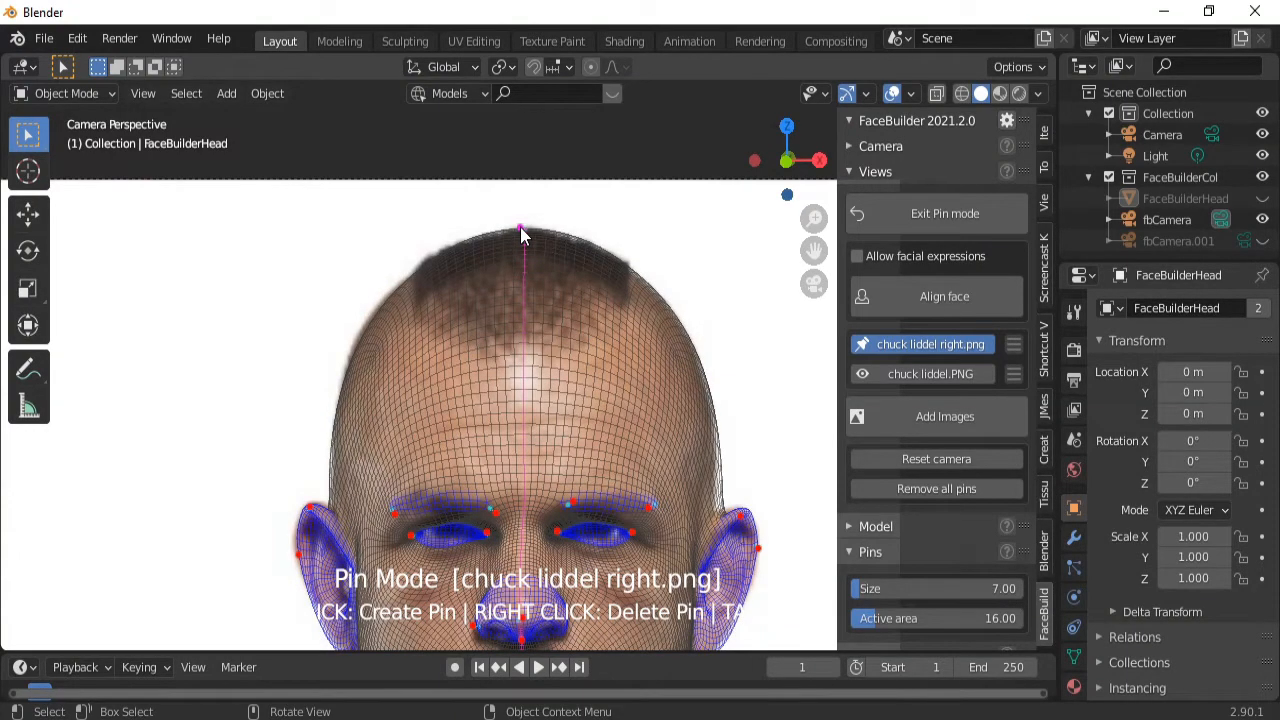
Open the image browser for adding another reference view.
scroll(572, 312, down, 8)
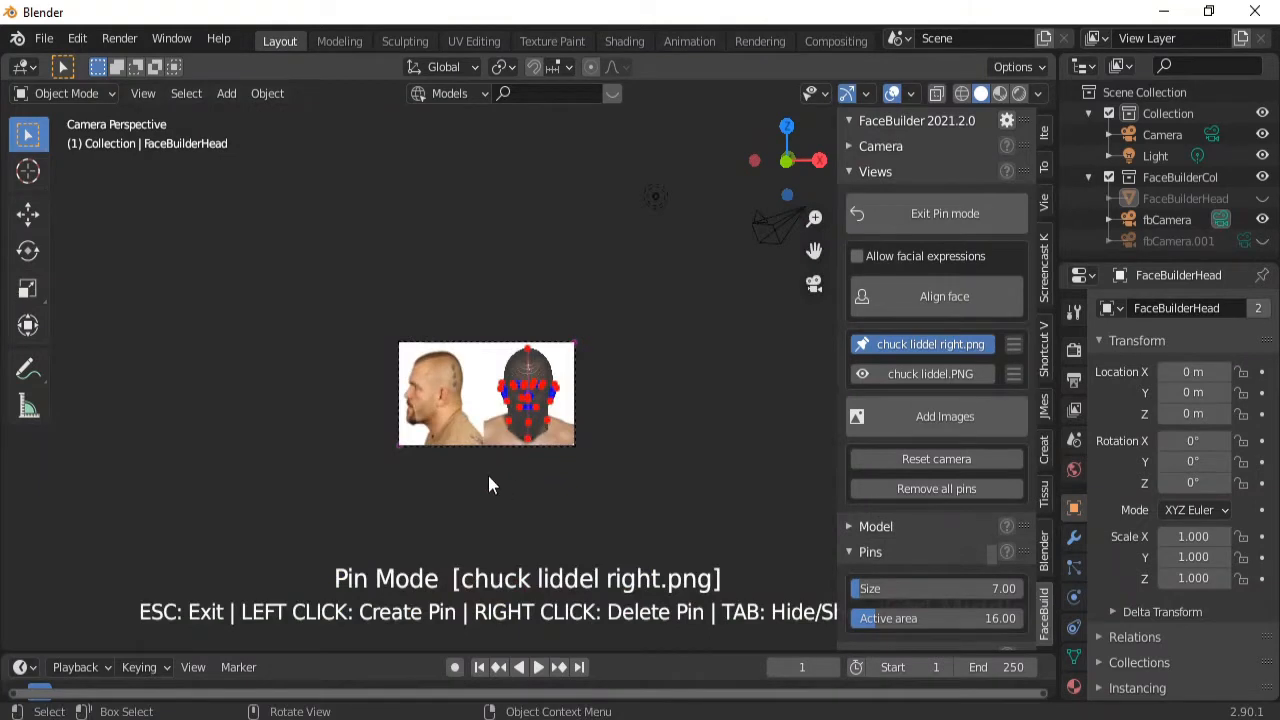
scroll(530, 435, up, 5)
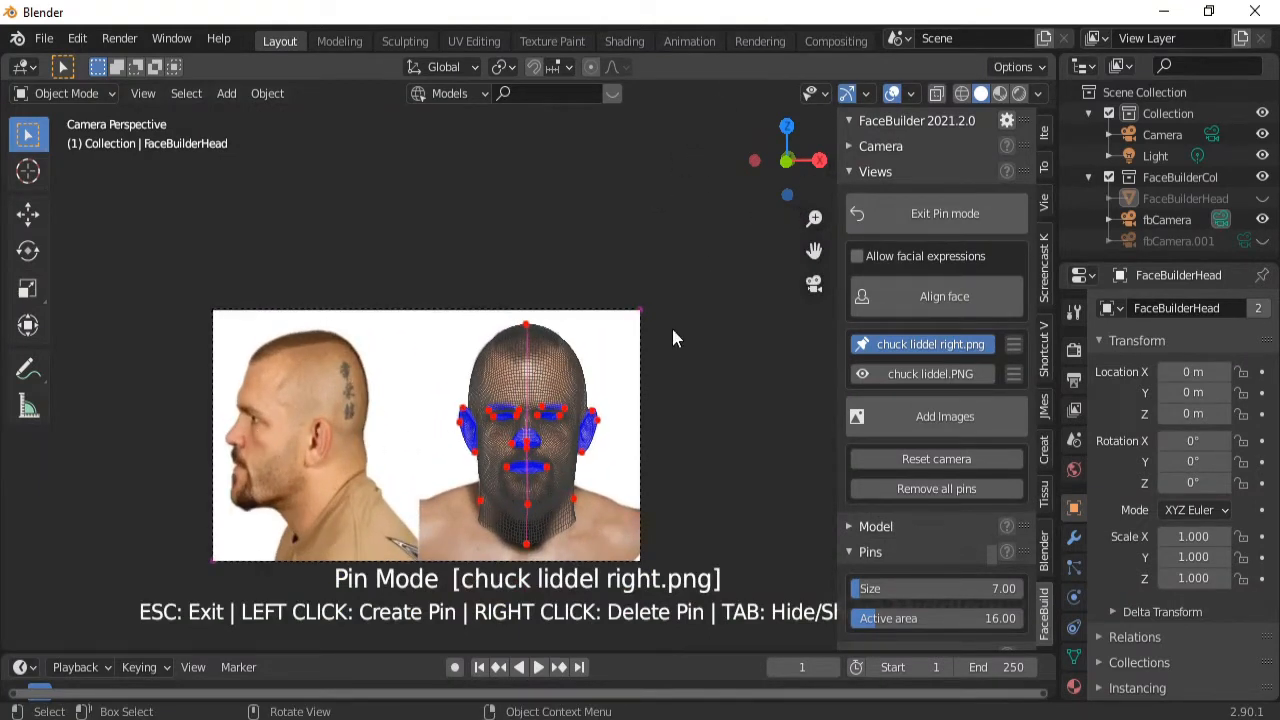
click(929, 415)
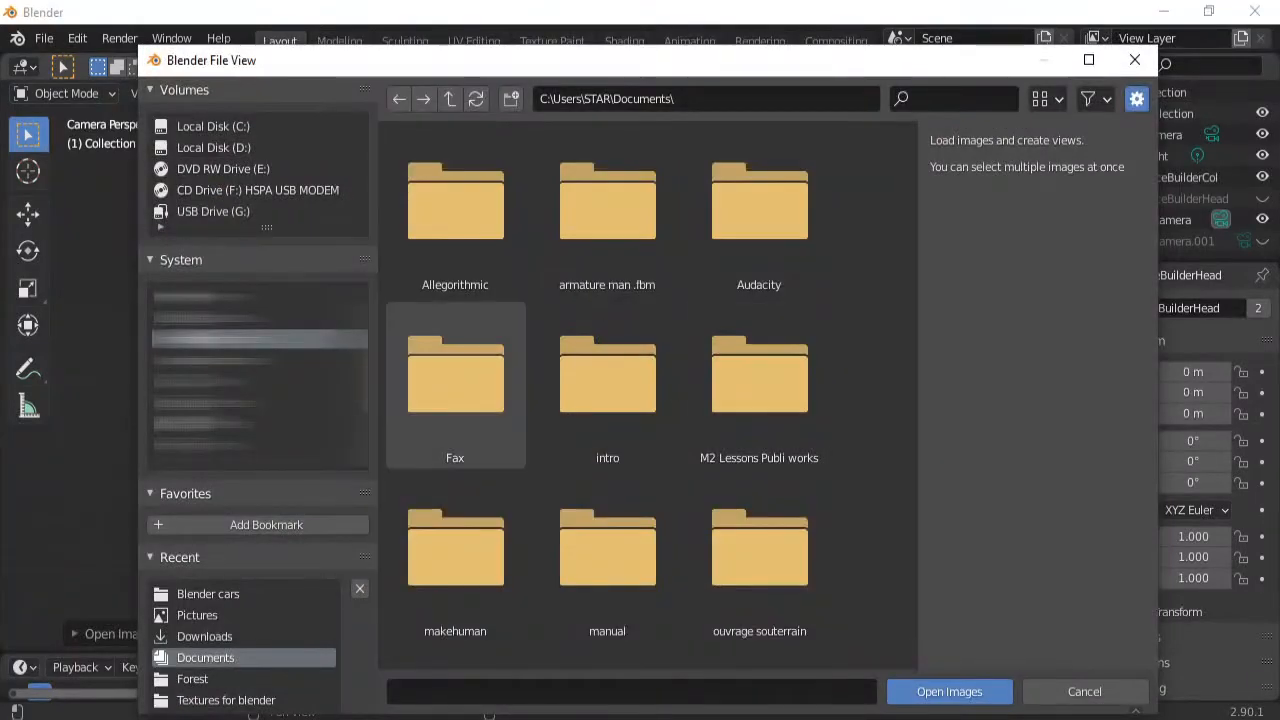
click(210, 403)
click(964, 100)
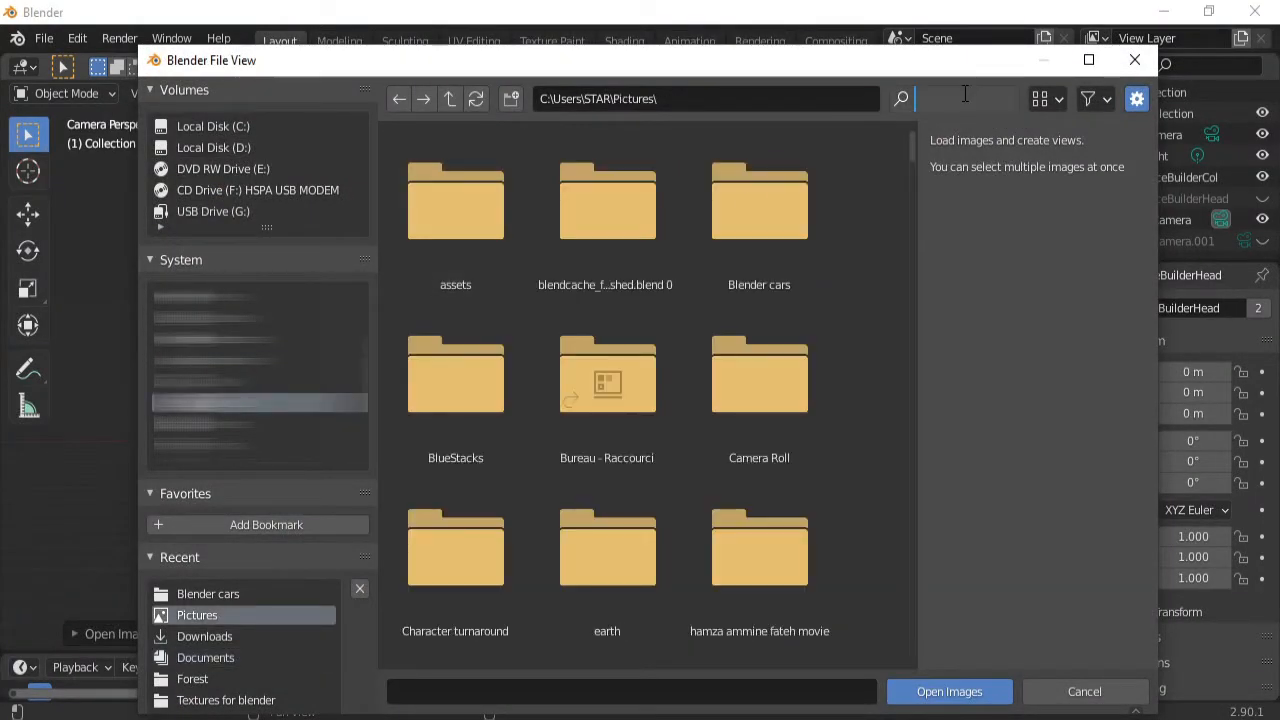
text(chu)
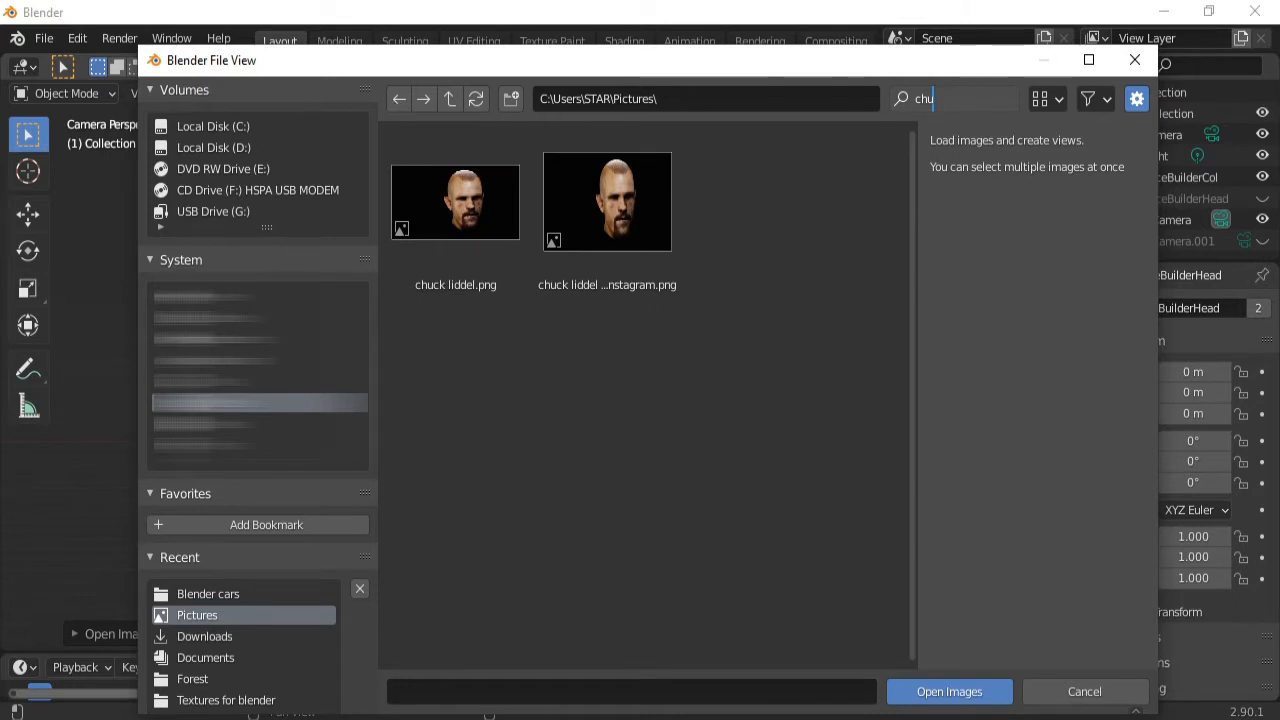
click(397, 98)
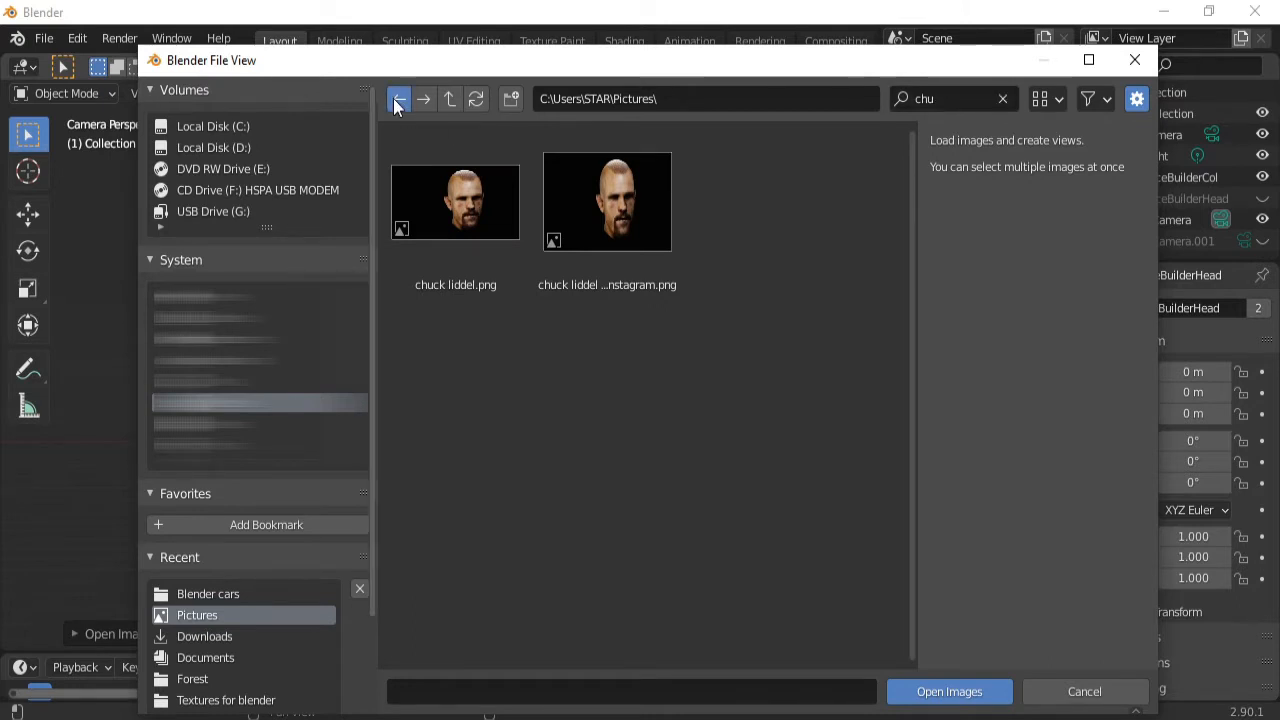
click(397, 98)
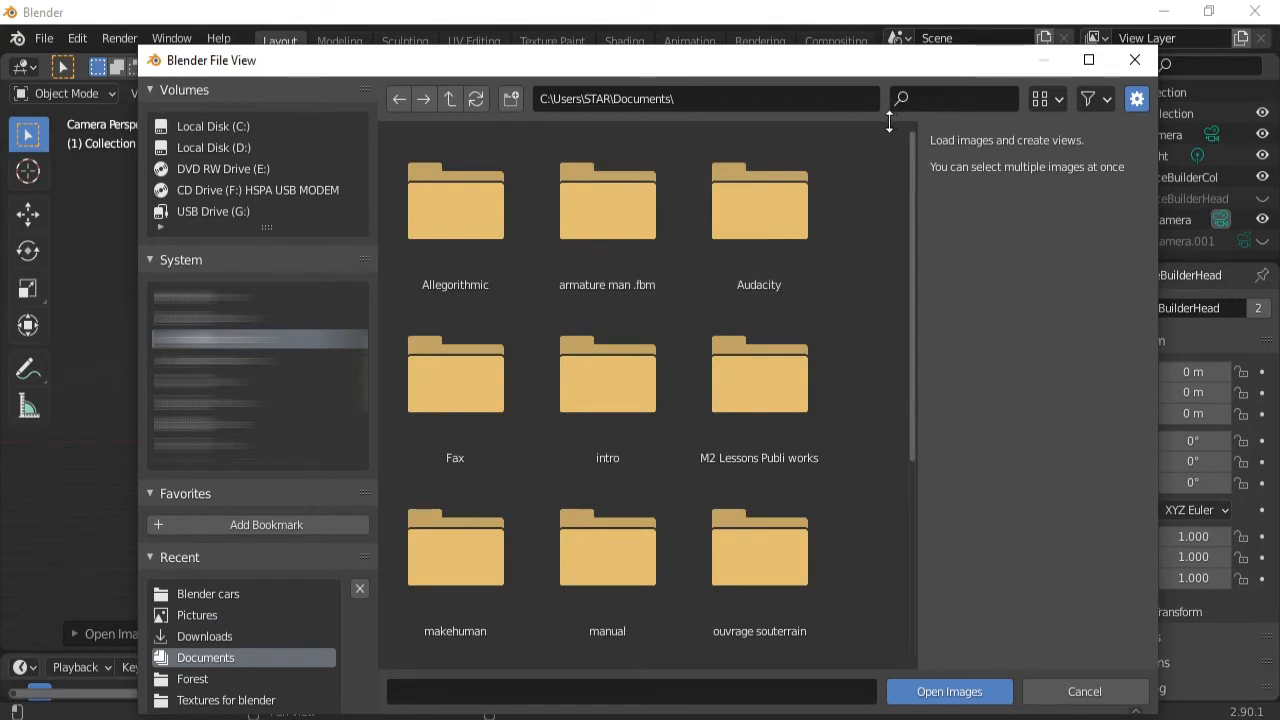
Search the Blender cars folder inside Pictures for "chu" and load chuck liddel right.png as another view.
click(205, 403)
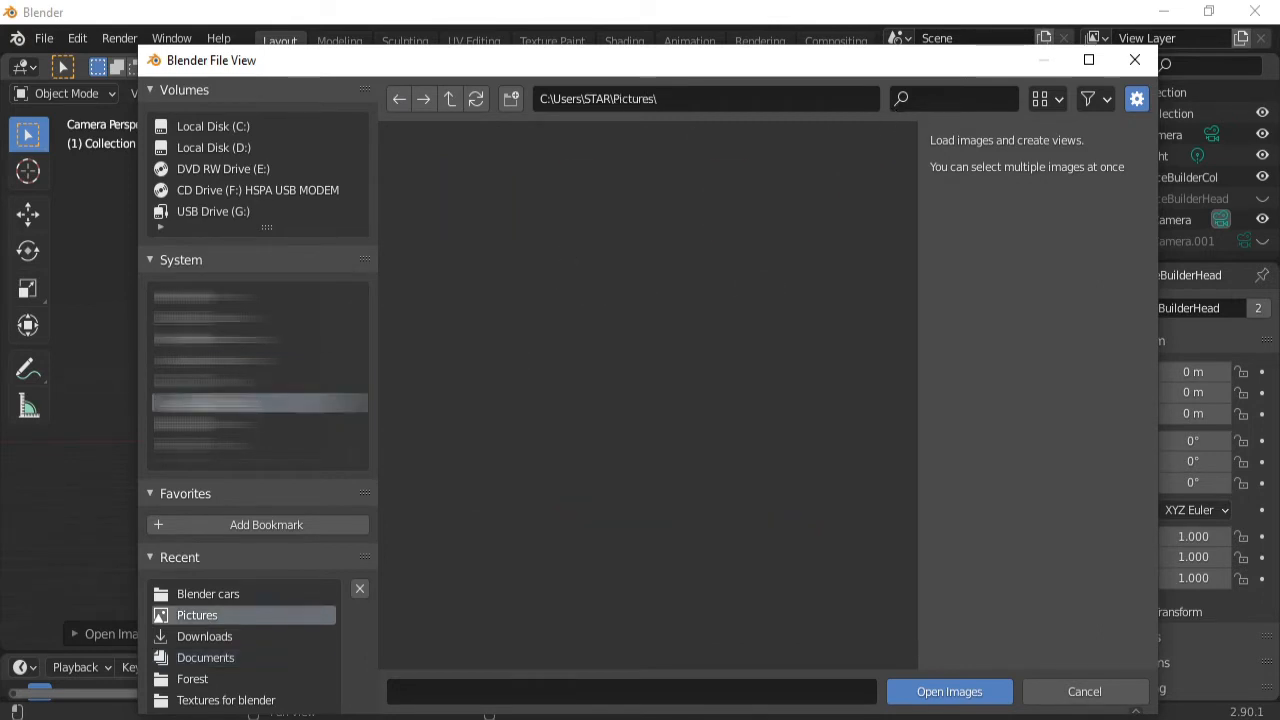
double_click(723, 226)
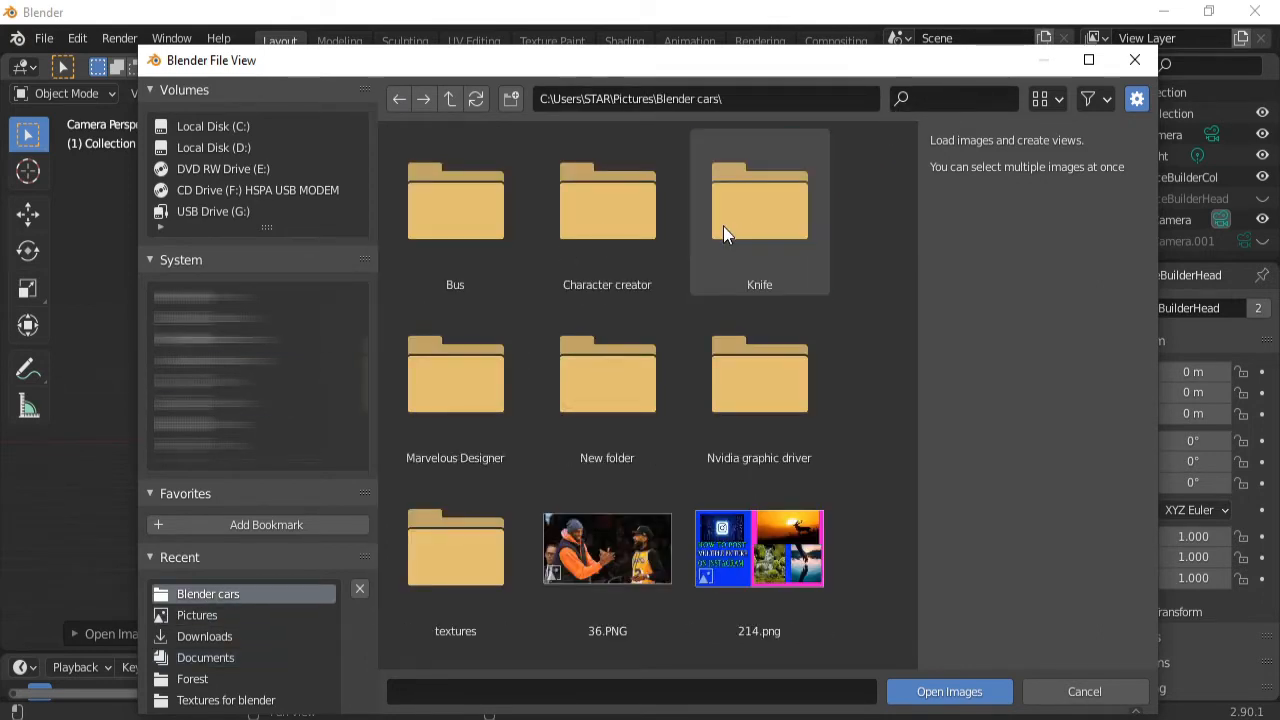
click(950, 101)
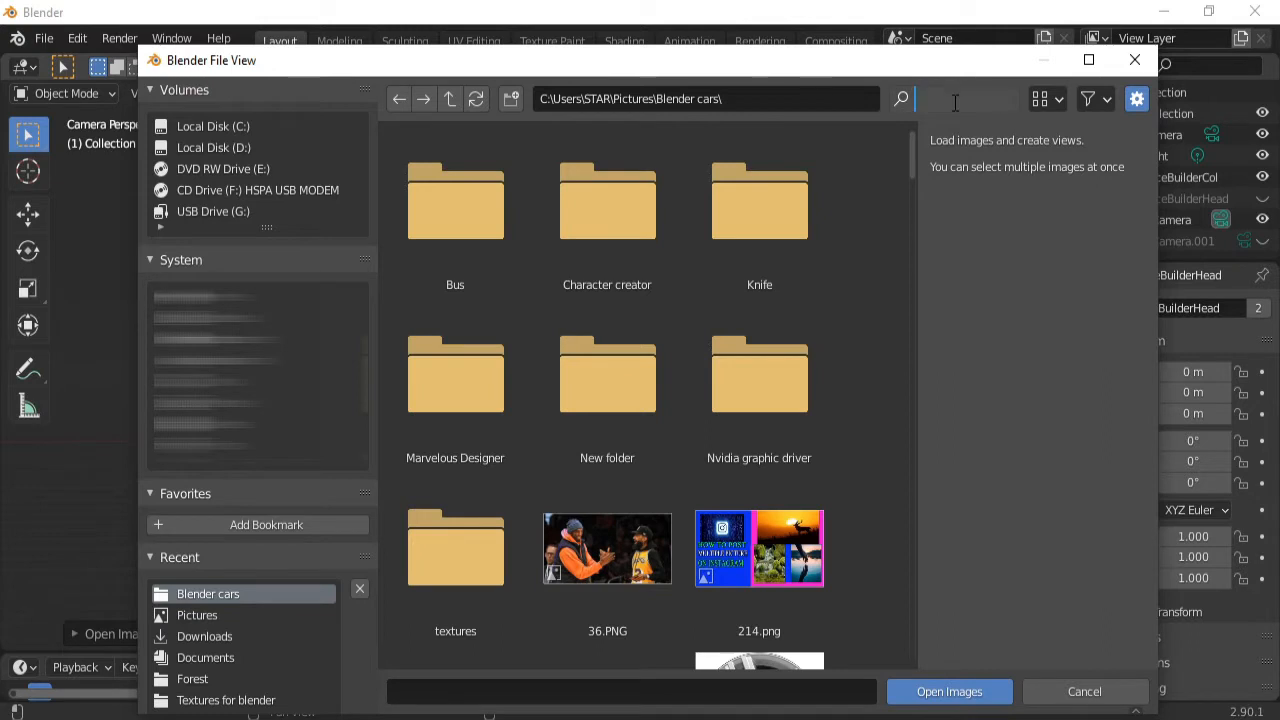
text(chu)
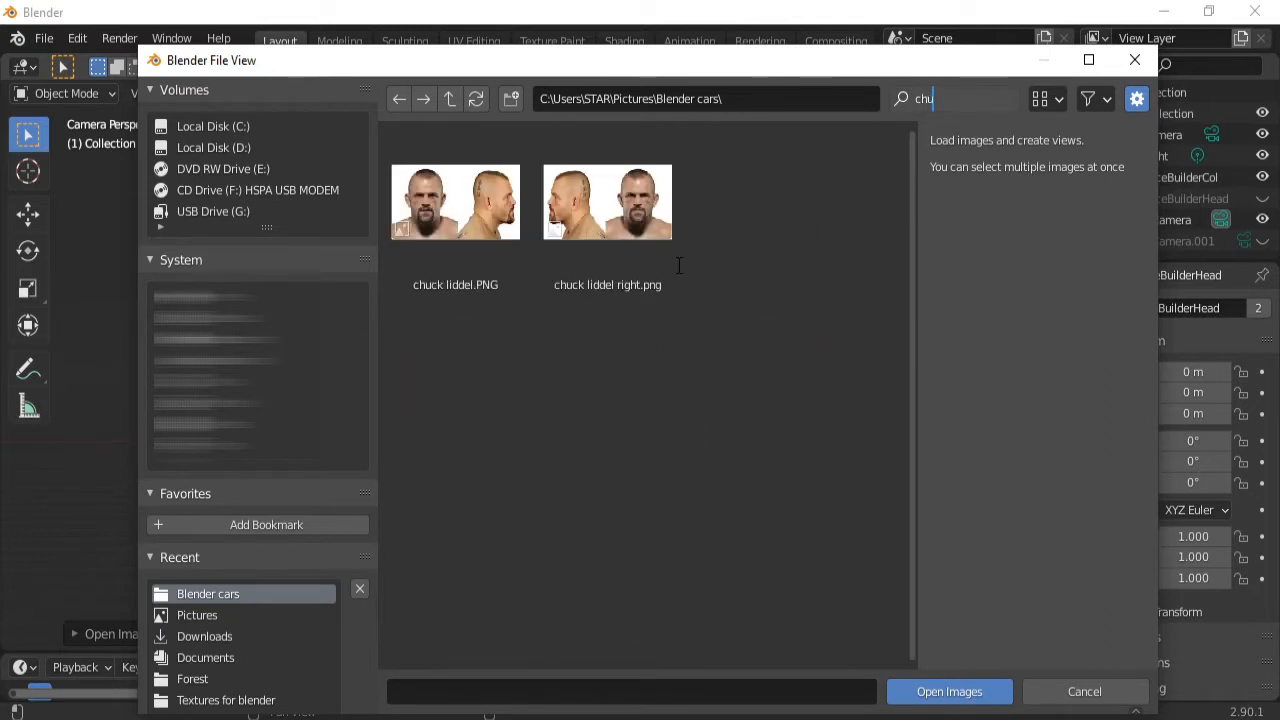
double_click(614, 201)
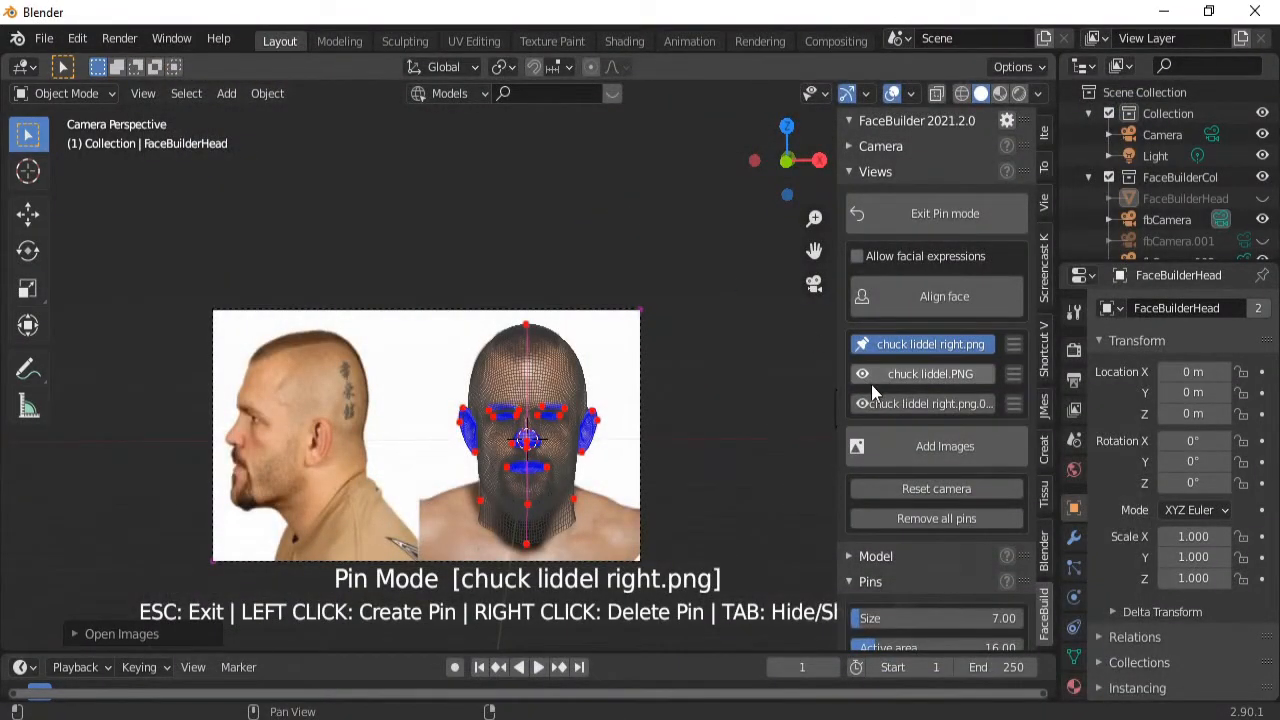
Select the newly added view, exit pin mode, and open the chuck liddel.PNG view for pinning.
click(898, 408)
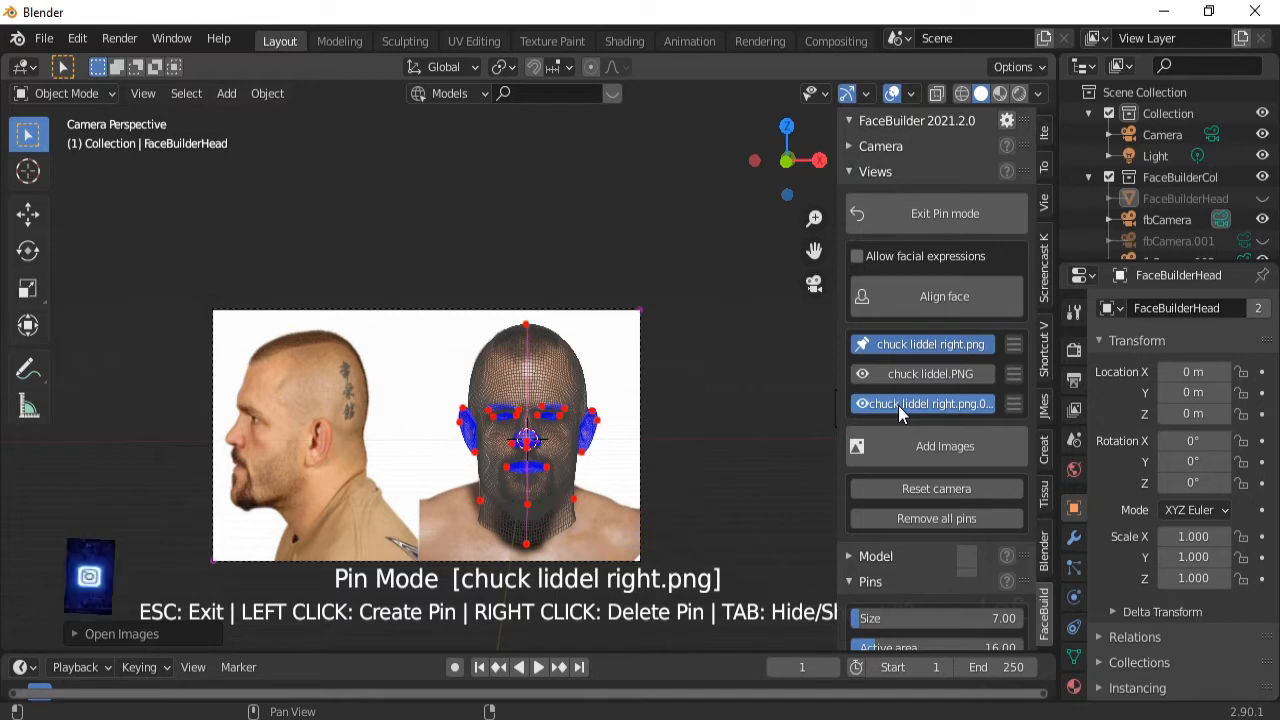
key(Escape)
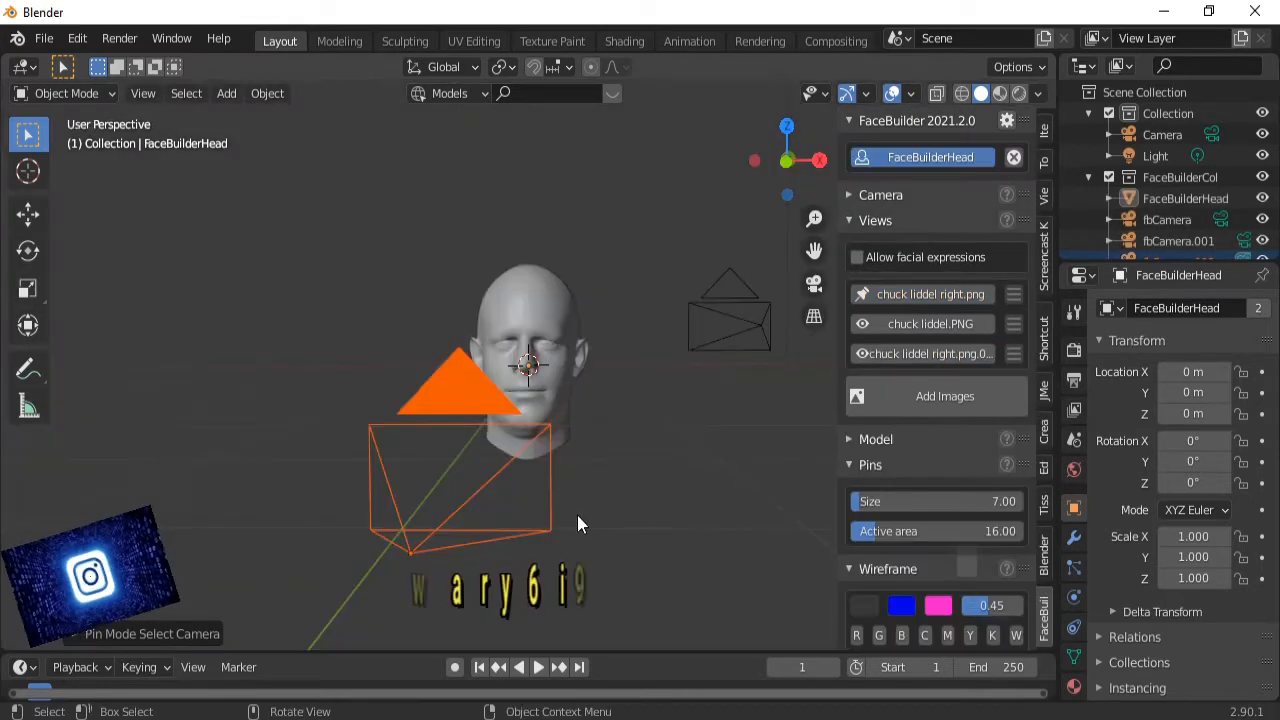
click(918, 326)
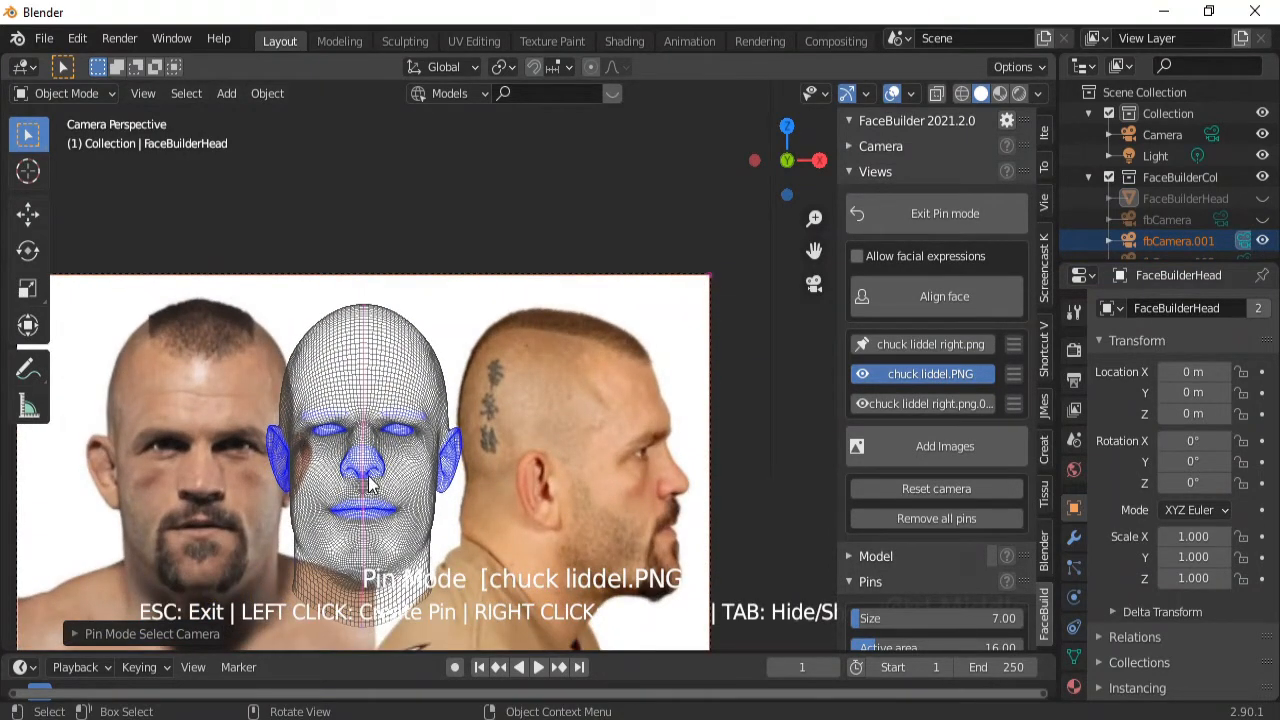
Pin the mesh nose to the profile photo's nose tip and turn the head sideways by pinning the eye corners.
drag(369, 483, 686, 490)
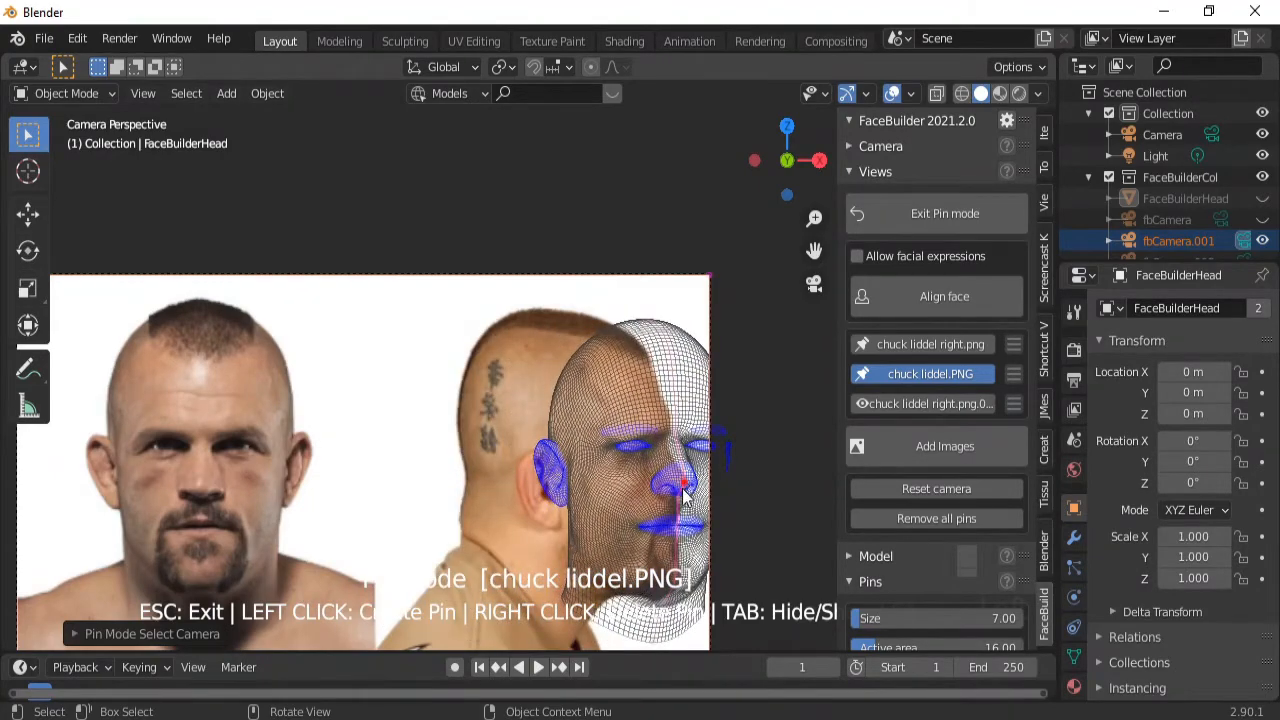
ctrl+scroll(638, 488, down, 3)
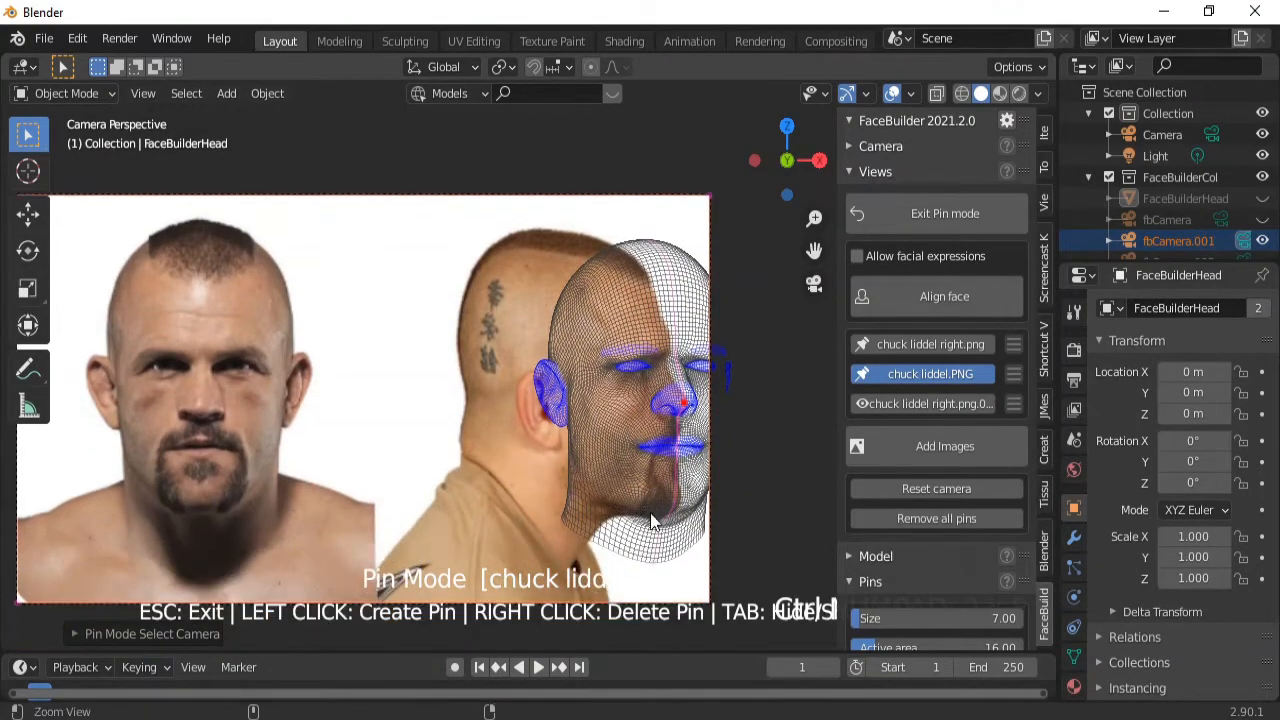
scroll(674, 453, up, 3)
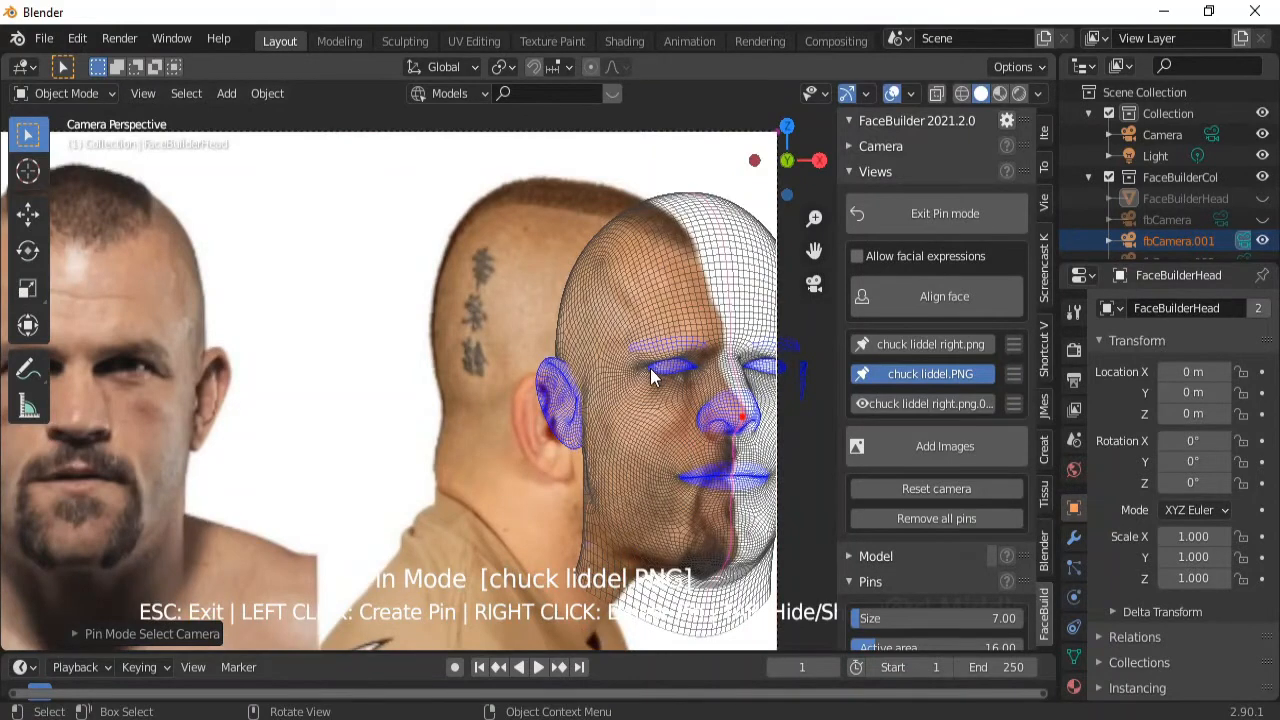
drag(648, 374, 678, 376)
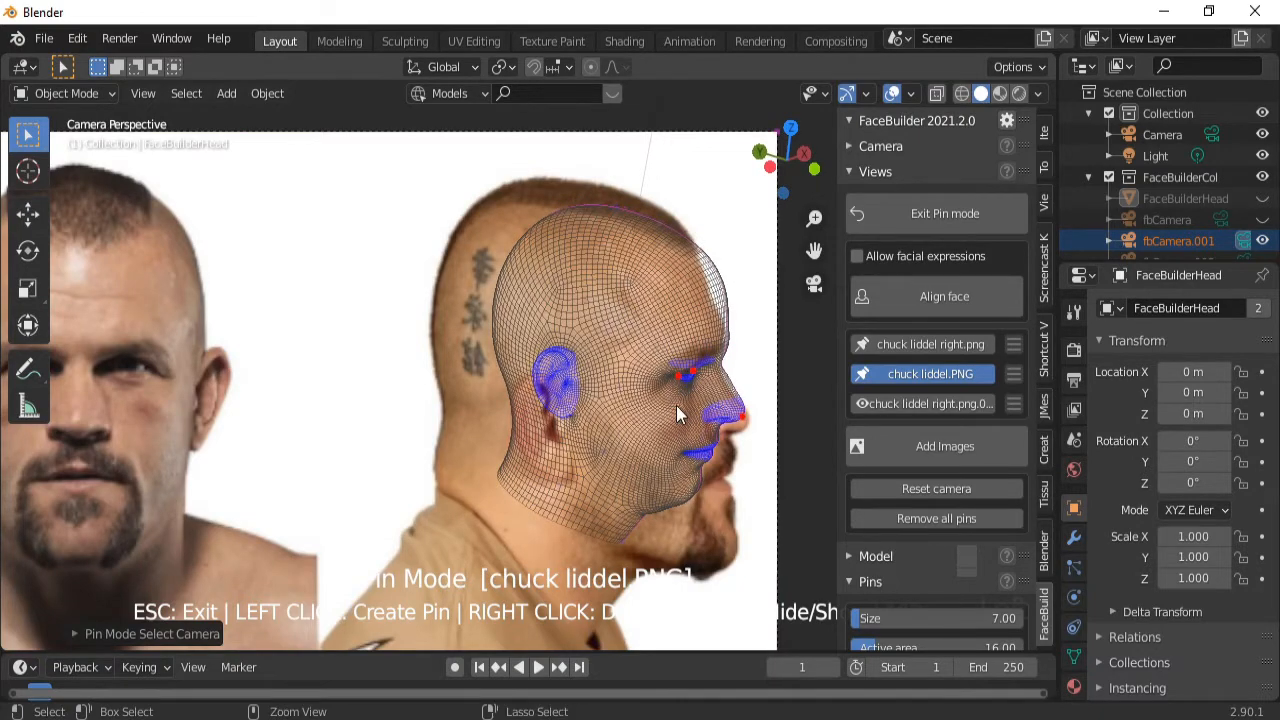
Refine the eye-corner pins to fit the eye in the profile photo.
ctrl+scroll(676, 400, down, 4)
ctrl+scroll(675, 402, down, 1)
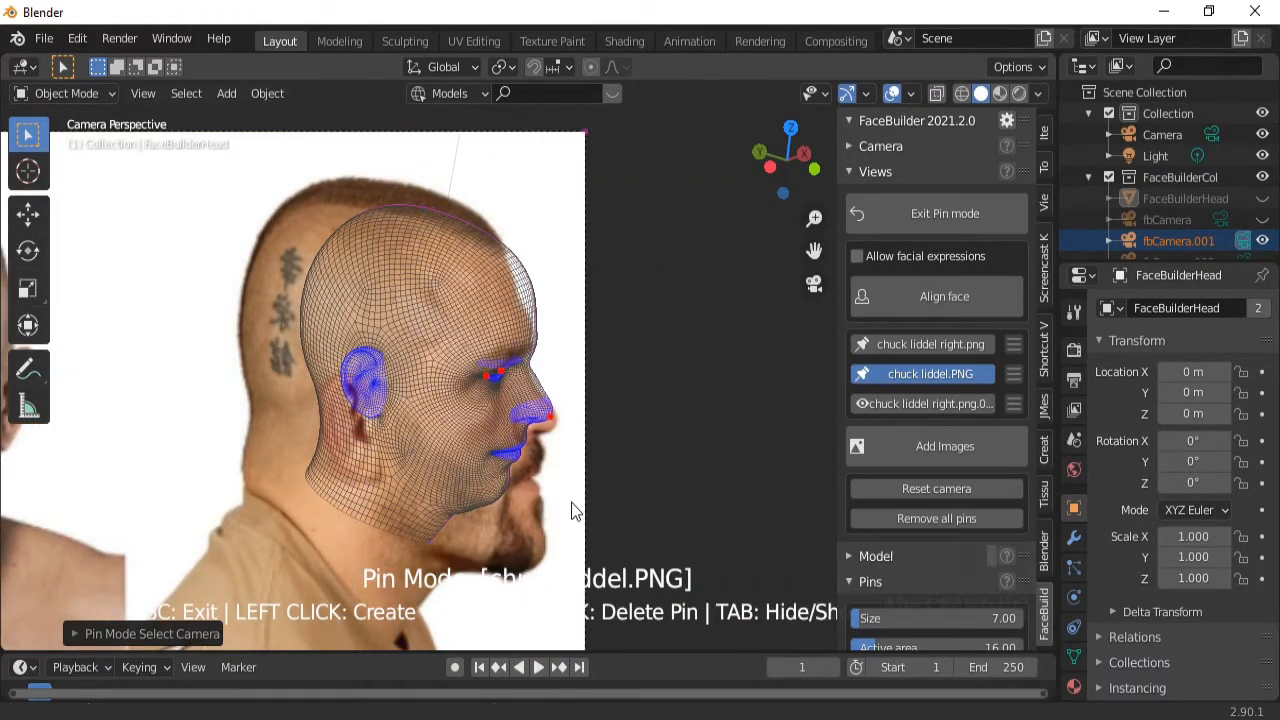
scroll(571, 502, up, 3)
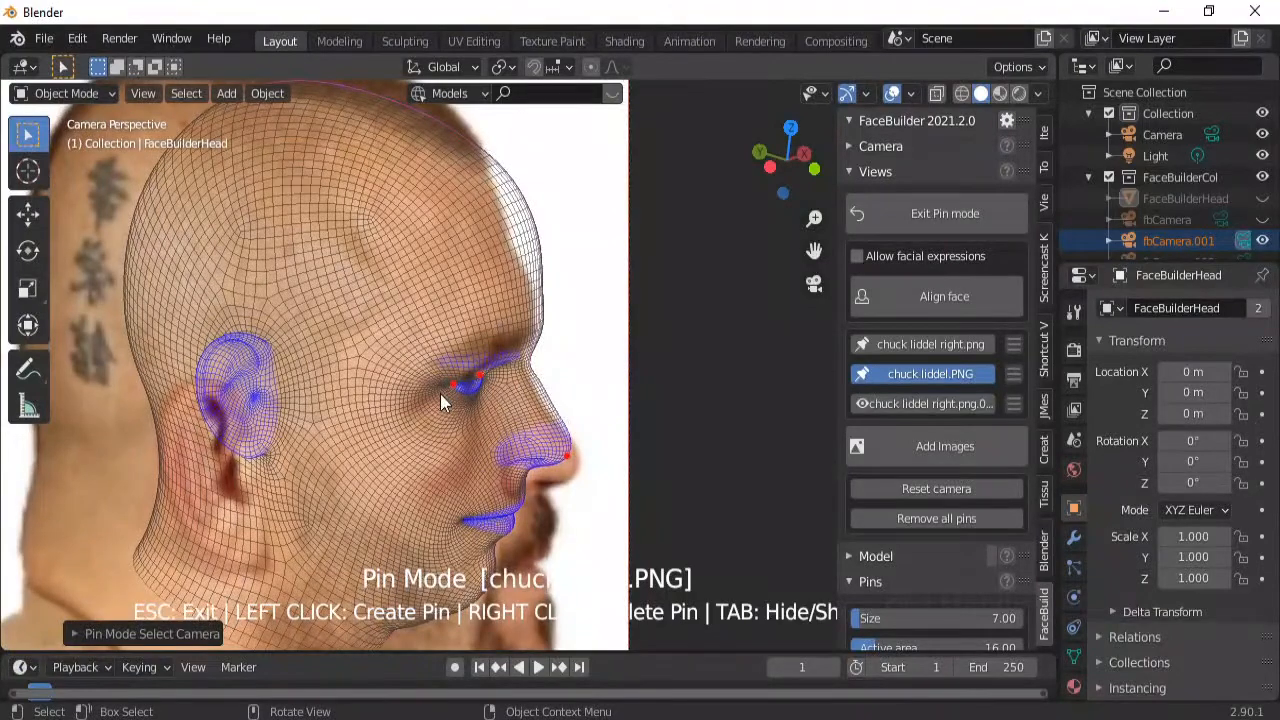
drag(454, 382, 474, 381)
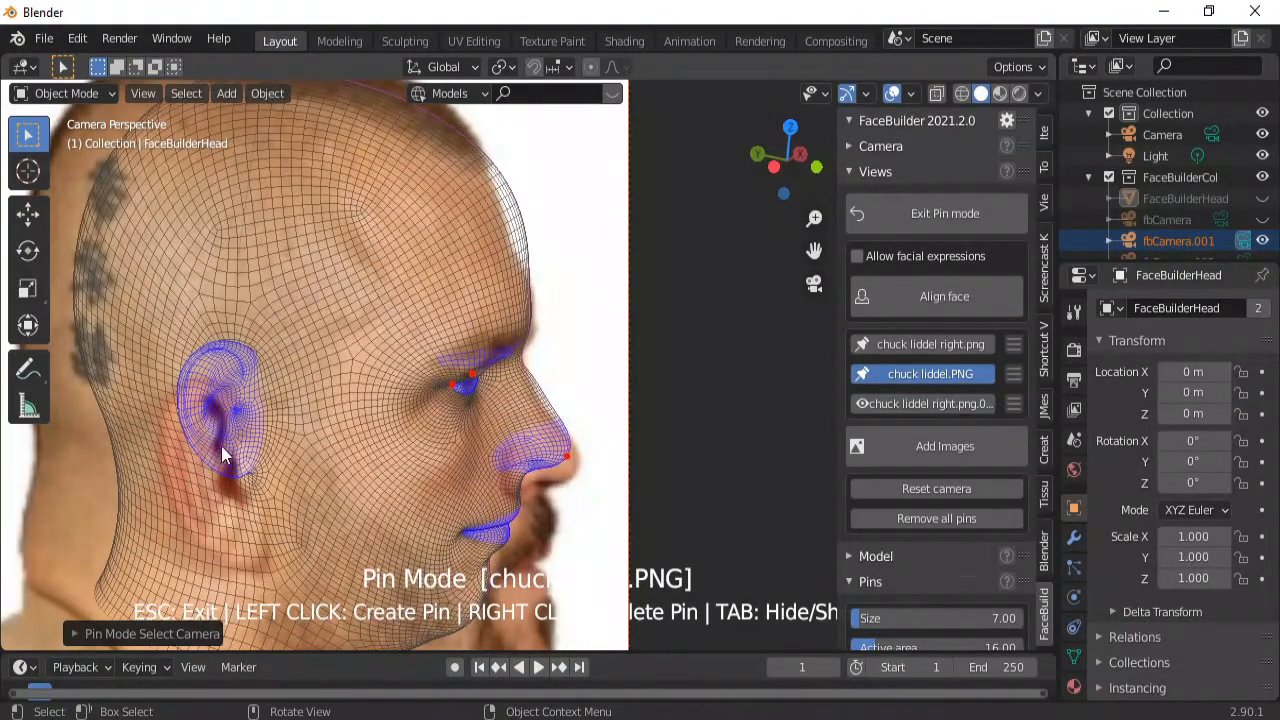
Pin the mesh earlobe and the upper edge of the ear to the ear in the profile photo.
drag(234, 473, 244, 557)
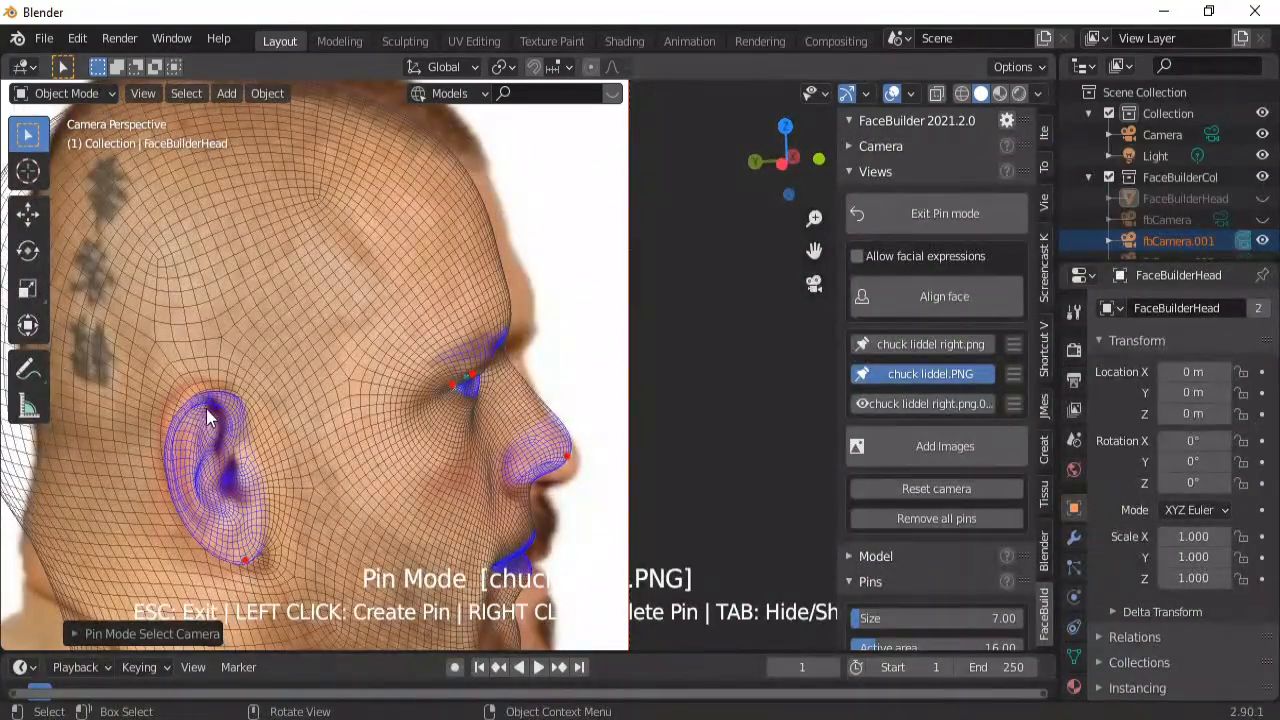
scroll(197, 400, up, 2)
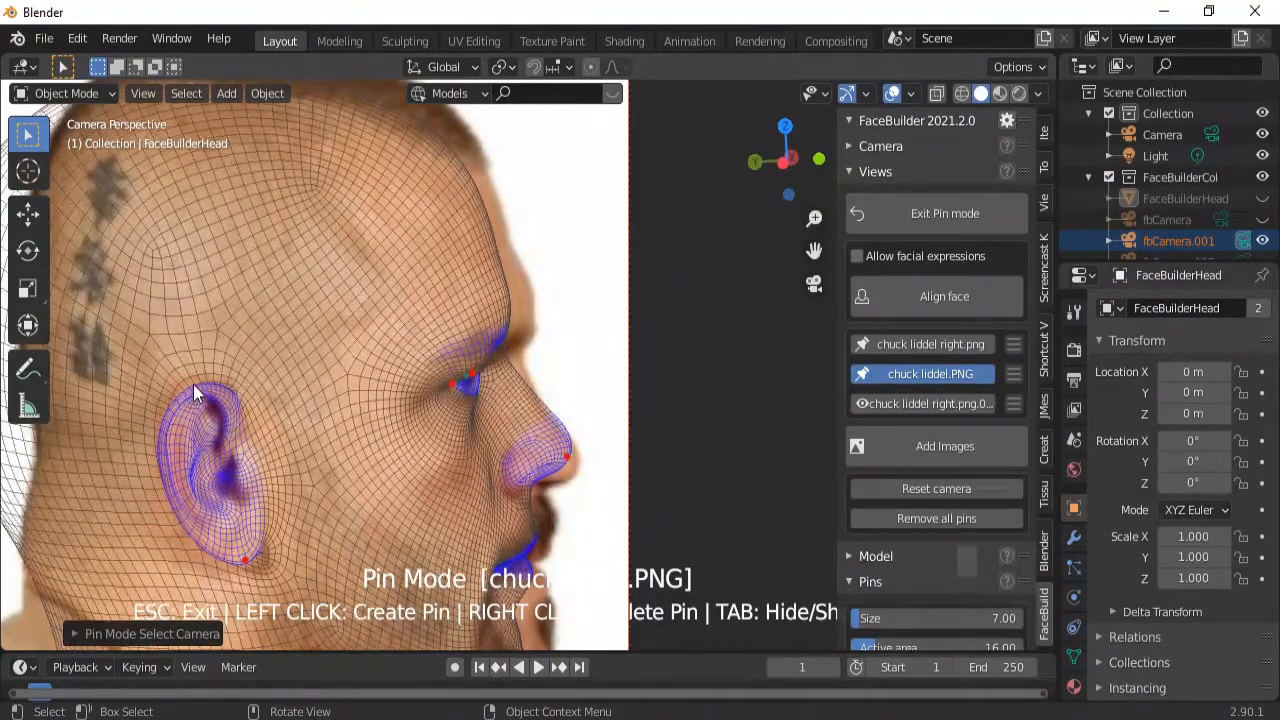
click(193, 383)
Adjust the nose-tip pin to follow the nose outline in the profile photo.
scroll(493, 397, down, 2)
scroll(493, 397, down, 2)
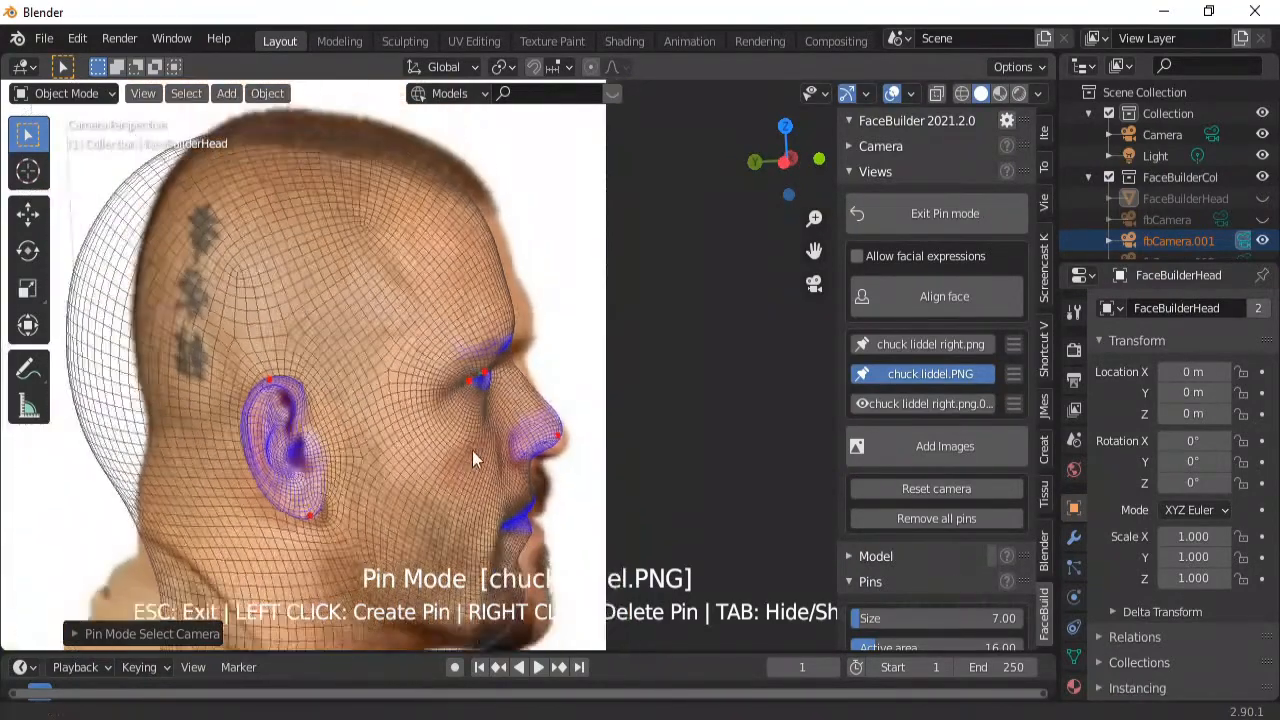
drag(554, 426, 560, 438)
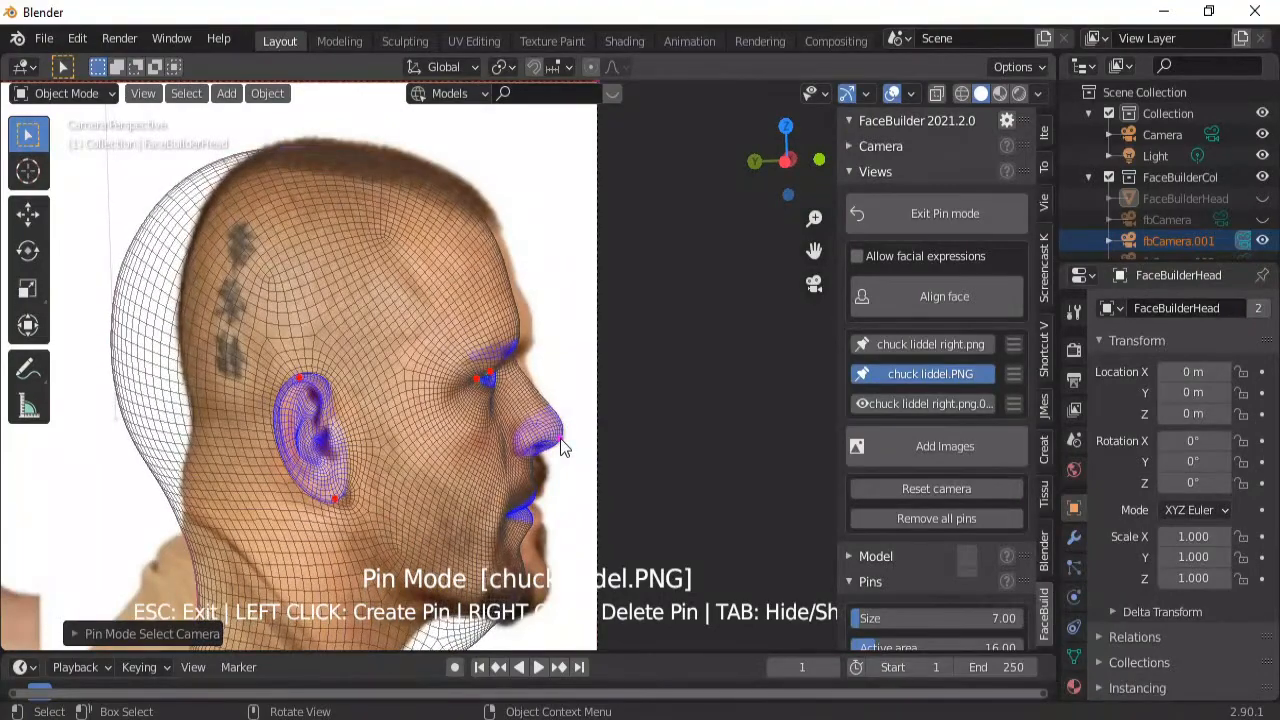
scroll(385, 461, down, 2)
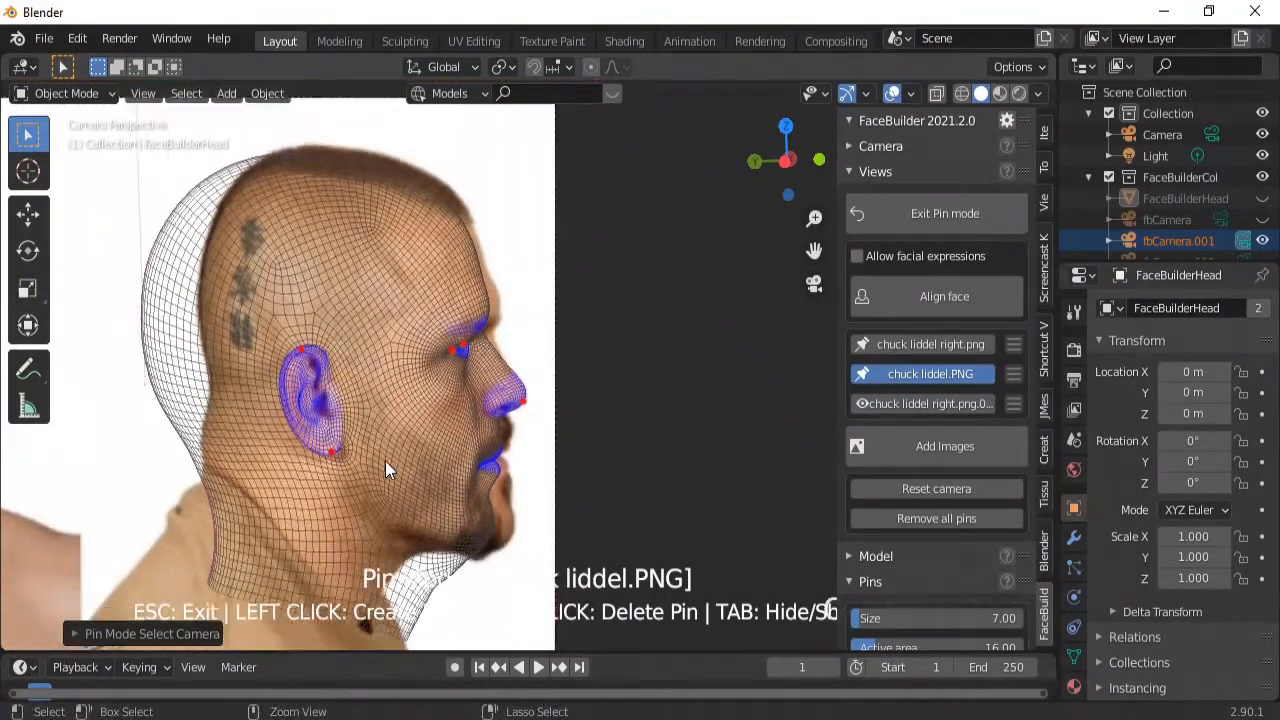
scroll(455, 508, up, 3)
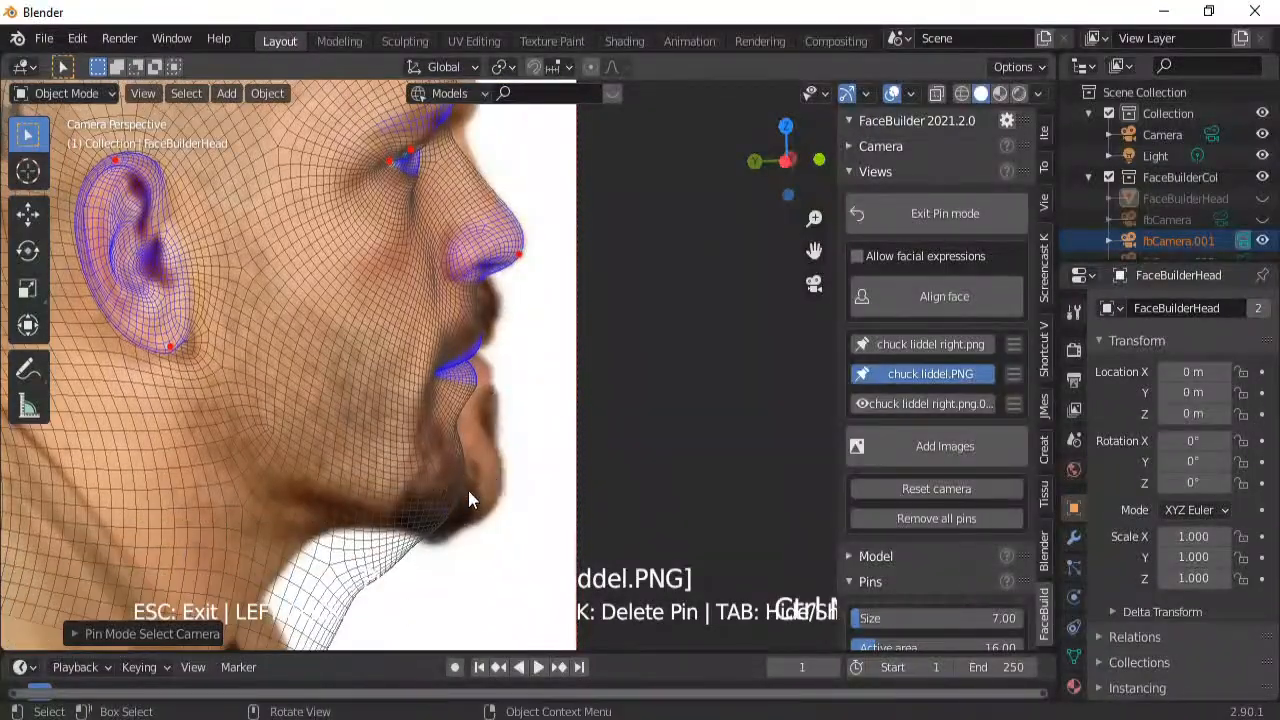
Pin the lips, the chin and the hollow below the lower lip to the face outline in the profile photo.
drag(475, 373, 489, 370)
click(496, 328)
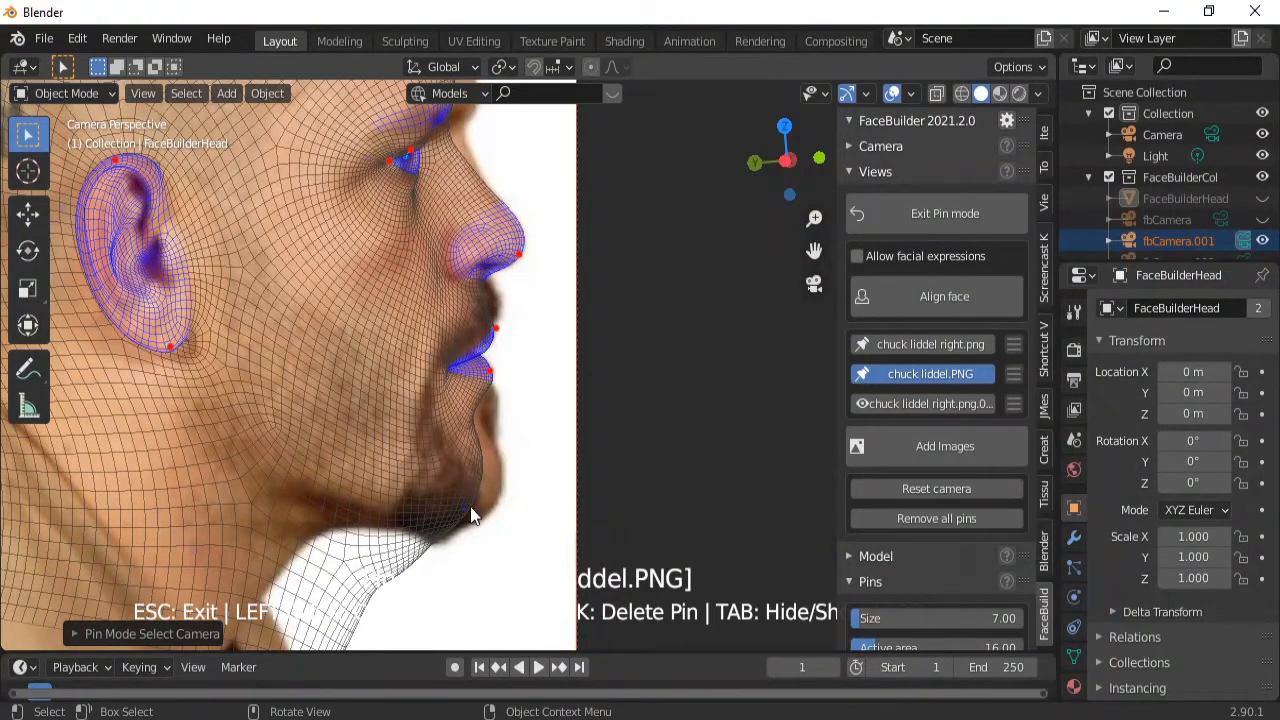
drag(470, 506, 492, 510)
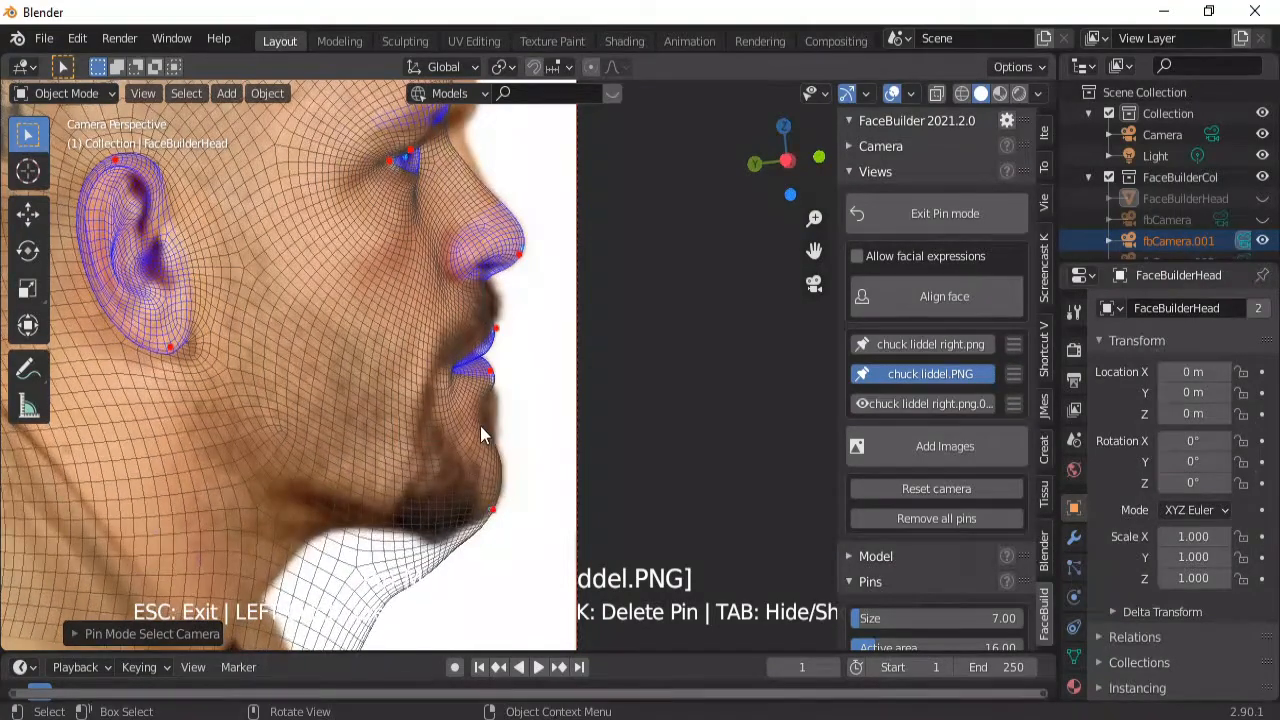
drag(482, 415, 497, 423)
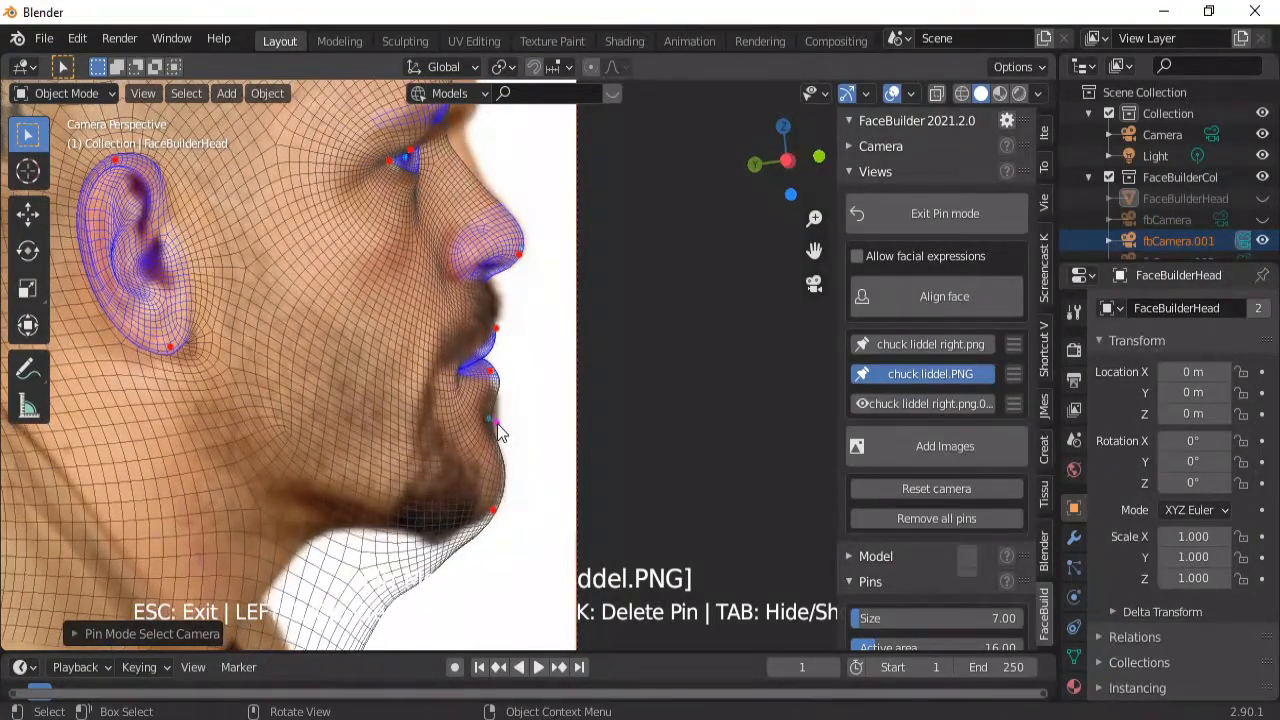
drag(490, 371, 488, 380)
Pin the front edge of the neck base and the throat under the jaw to the profile photo's neck outline.
scroll(465, 465, down, 3)
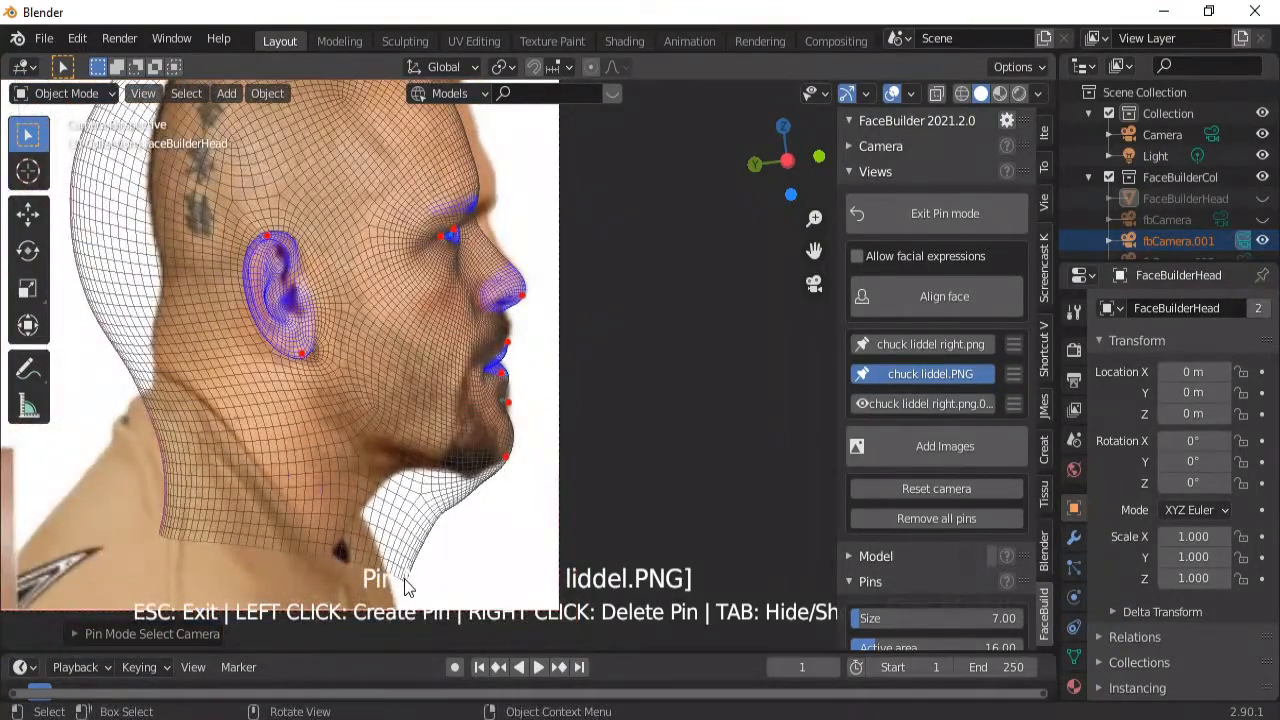
drag(405, 588, 327, 549)
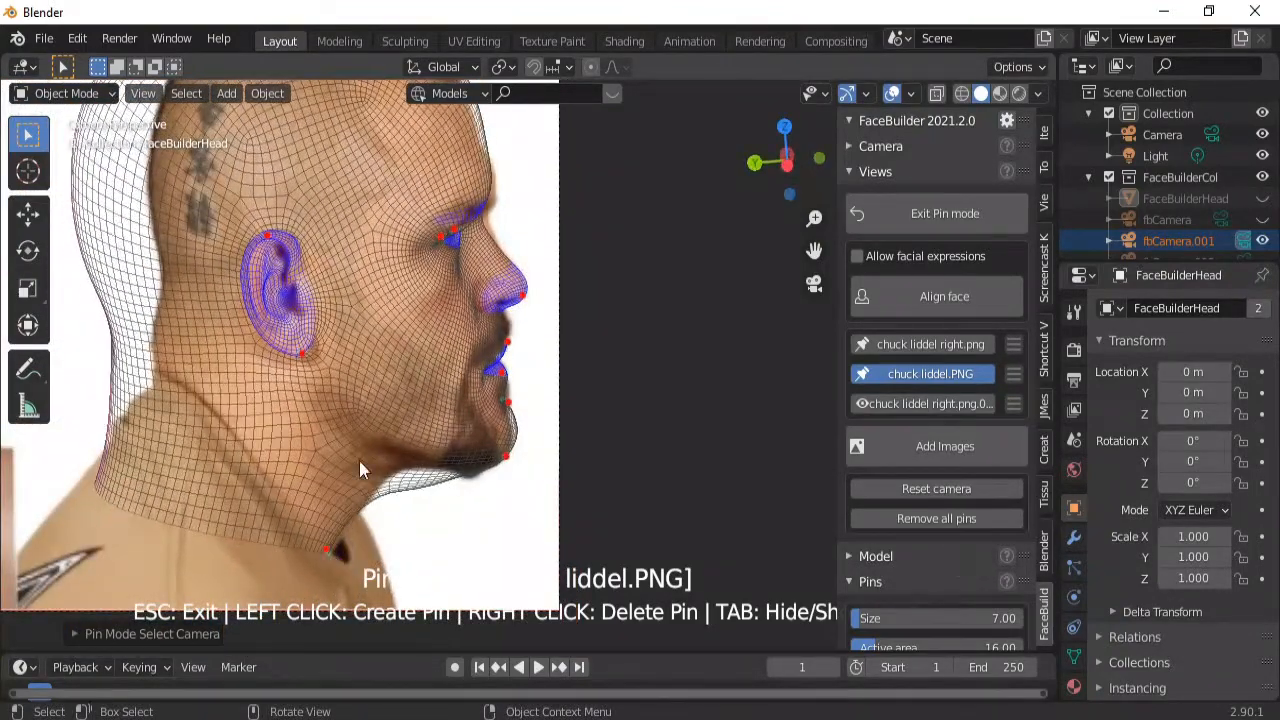
drag(398, 500, 396, 468)
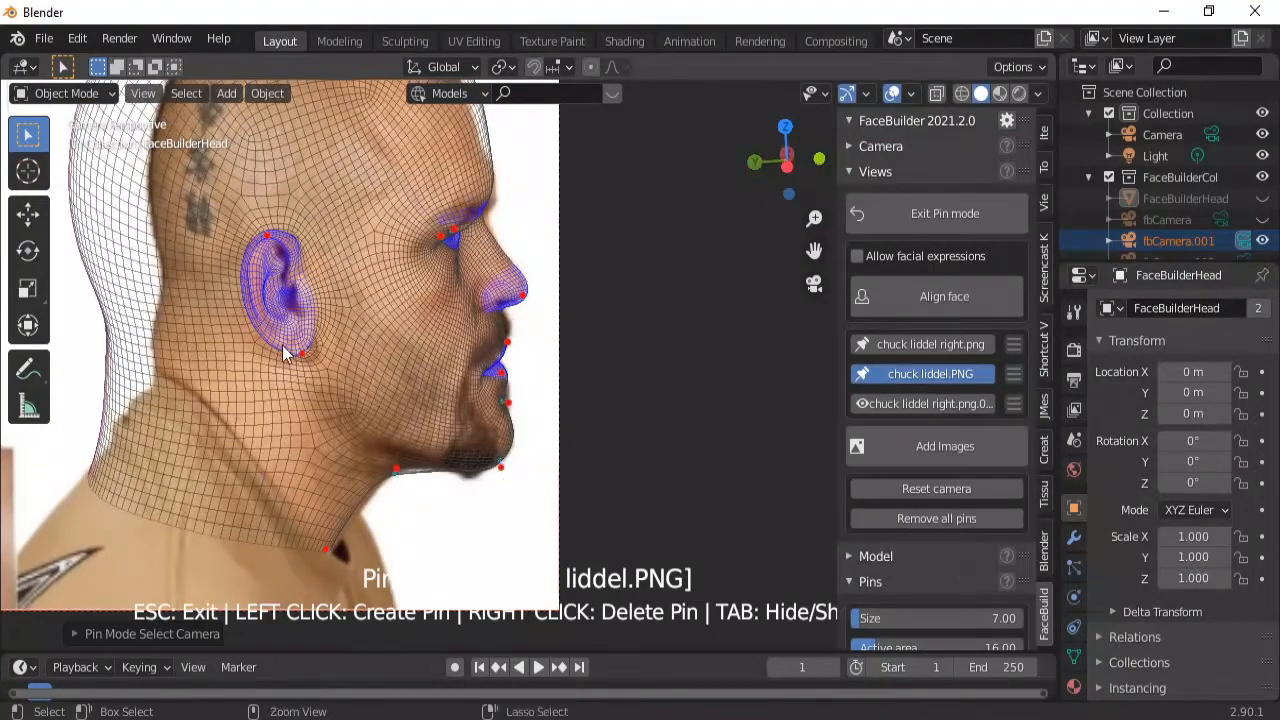
Pin the lower back of the skull and the crown of the mesh to the head outline in the profile photo.
scroll(218, 340, down, 2)
drag(219, 344, 256, 316)
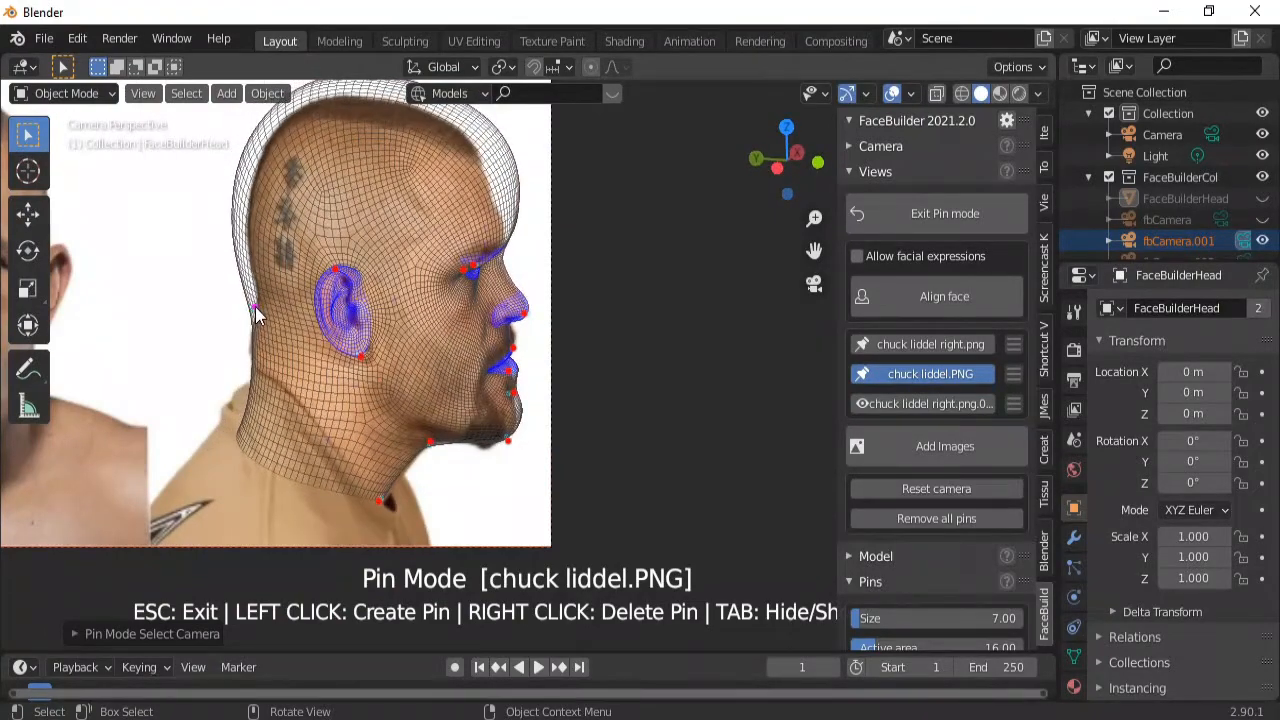
scroll(393, 238, down, 3)
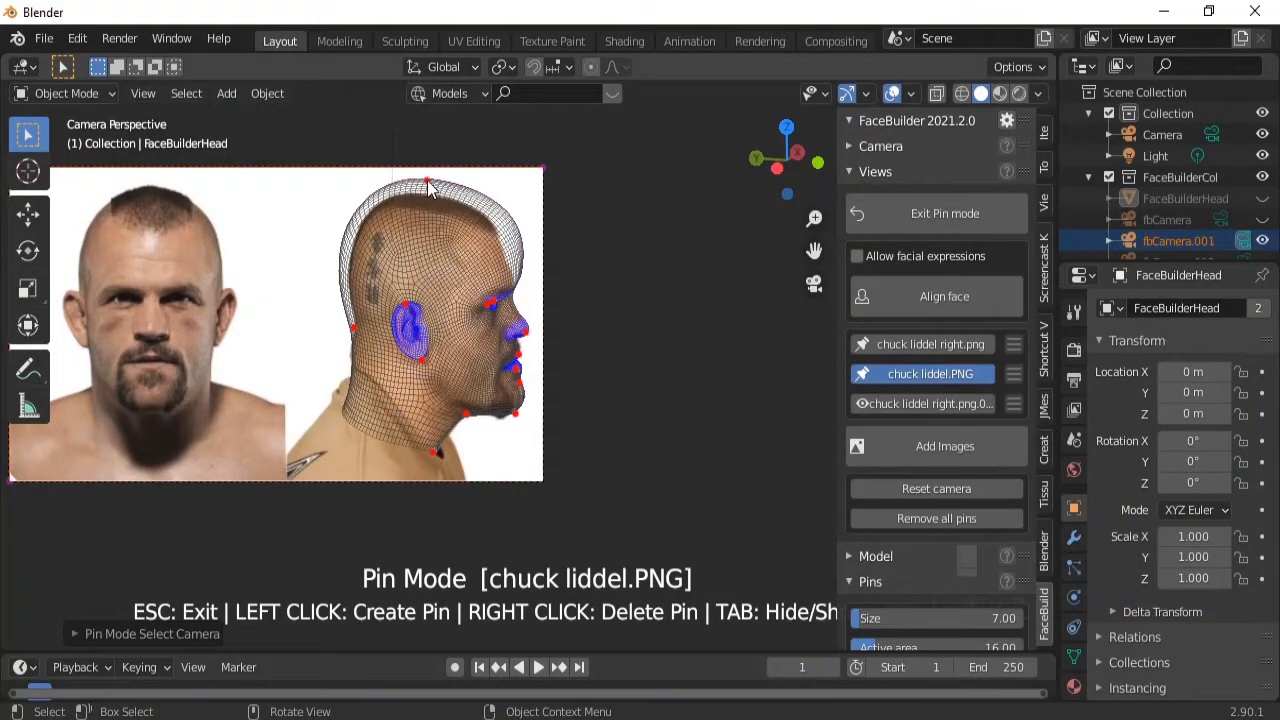
drag(427, 183, 427, 195)
Pin the forehead, the brow ridge and the upper back of the skull to the head outline in the profile photo.
scroll(468, 212, up, 2)
scroll(493, 196, up, 3)
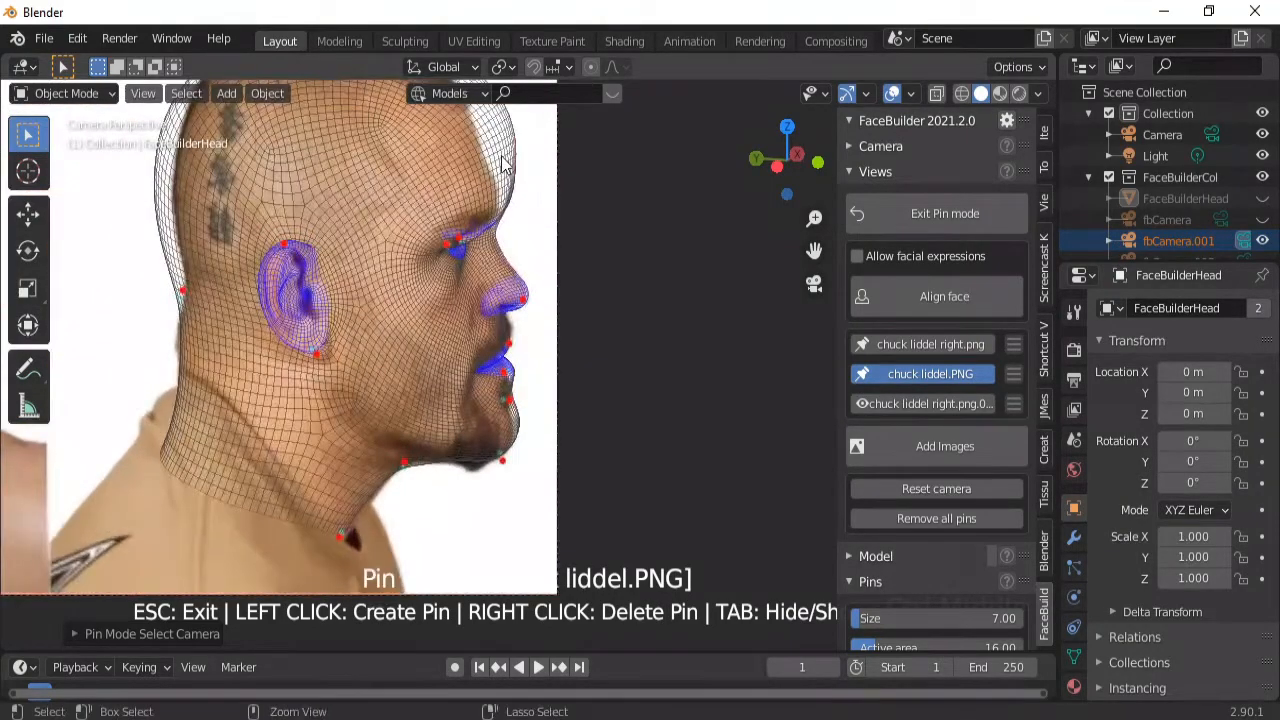
click(505, 213)
drag(505, 214, 465, 213)
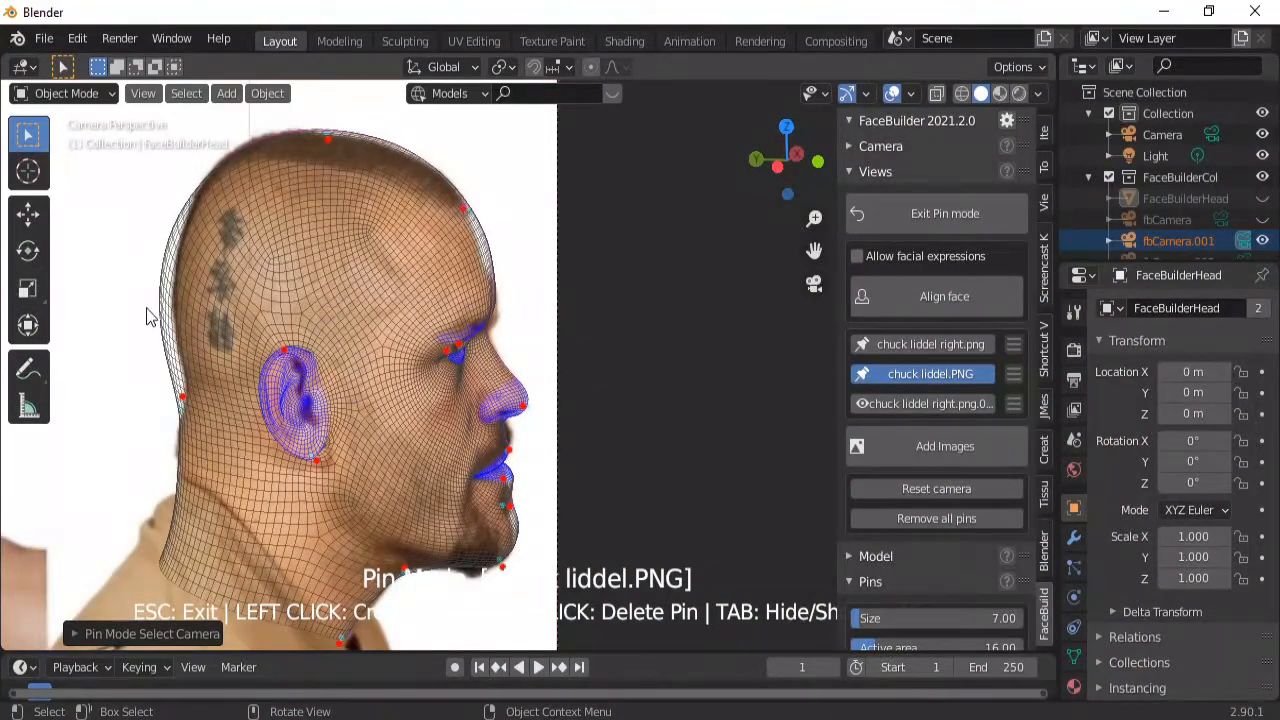
drag(161, 297, 182, 290)
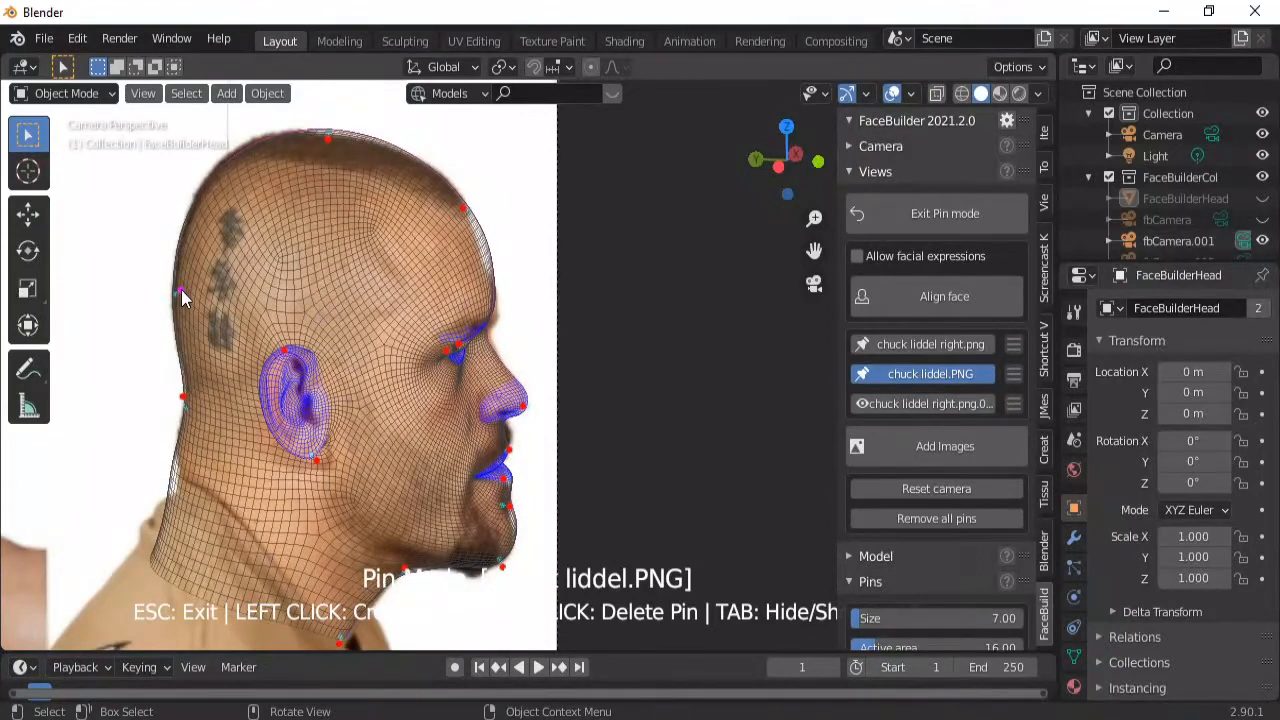
drag(486, 243, 481, 244)
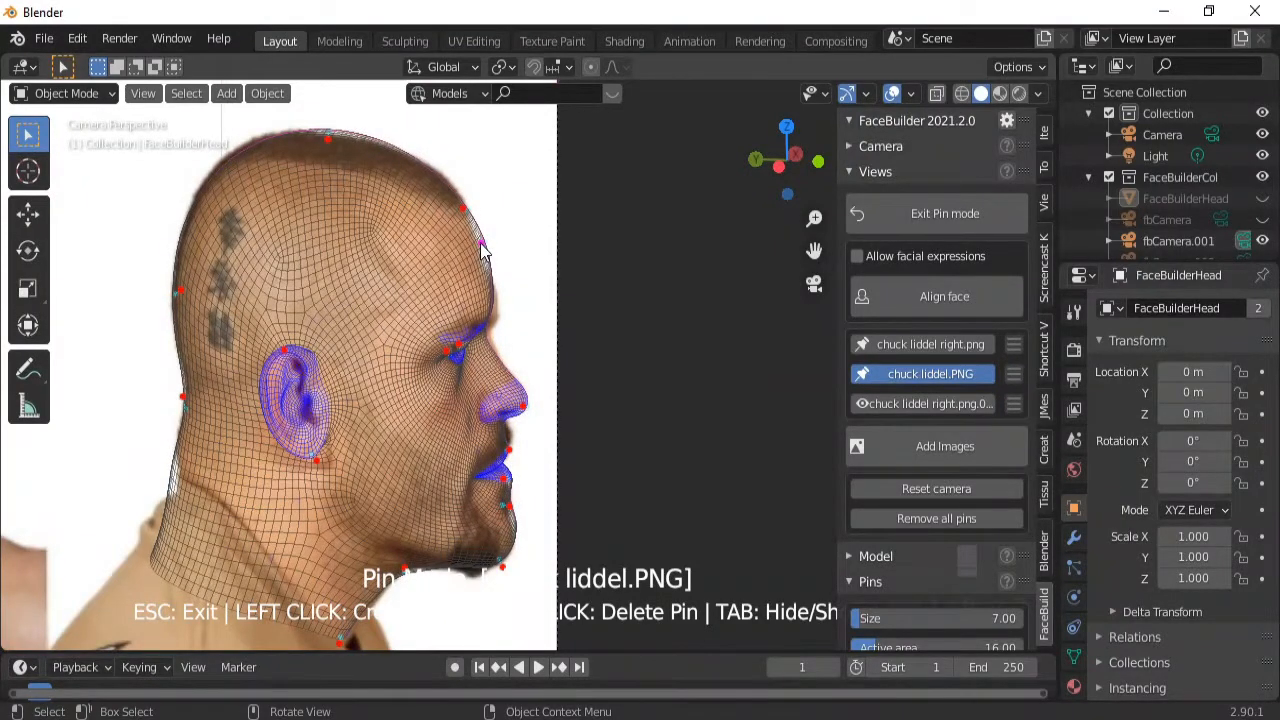
drag(491, 302, 499, 313)
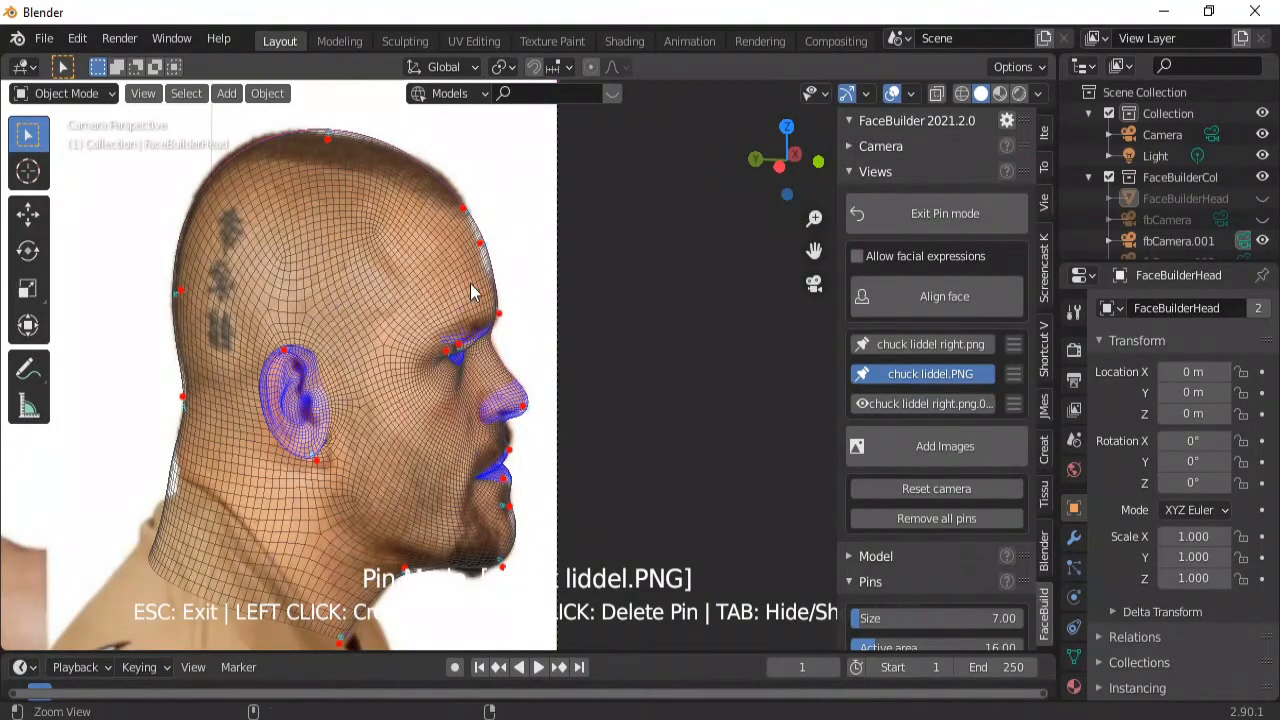
Exit pin mode and examine the shape of the fitted head model from different angles.
scroll(503, 421, down, 5)
key(Escape)
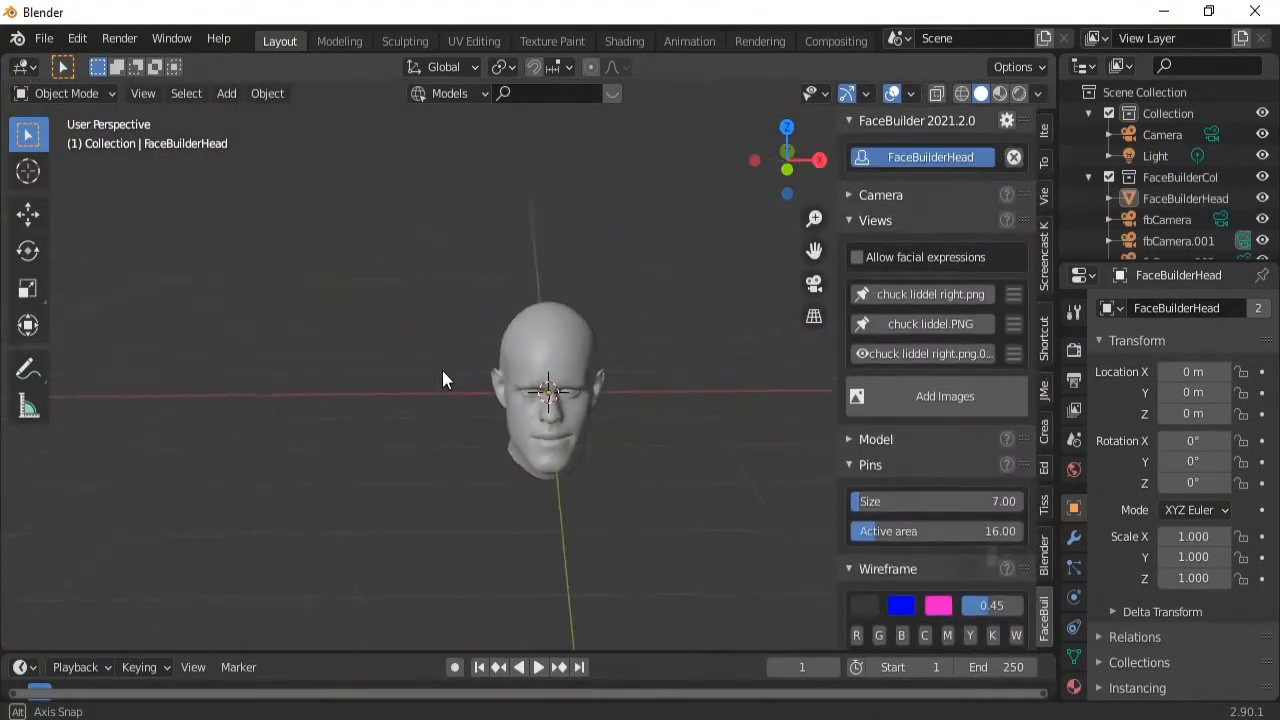
middle_drag(443, 374, 395, 343)
ctrl+middle_drag(520, 441, 609, 450)
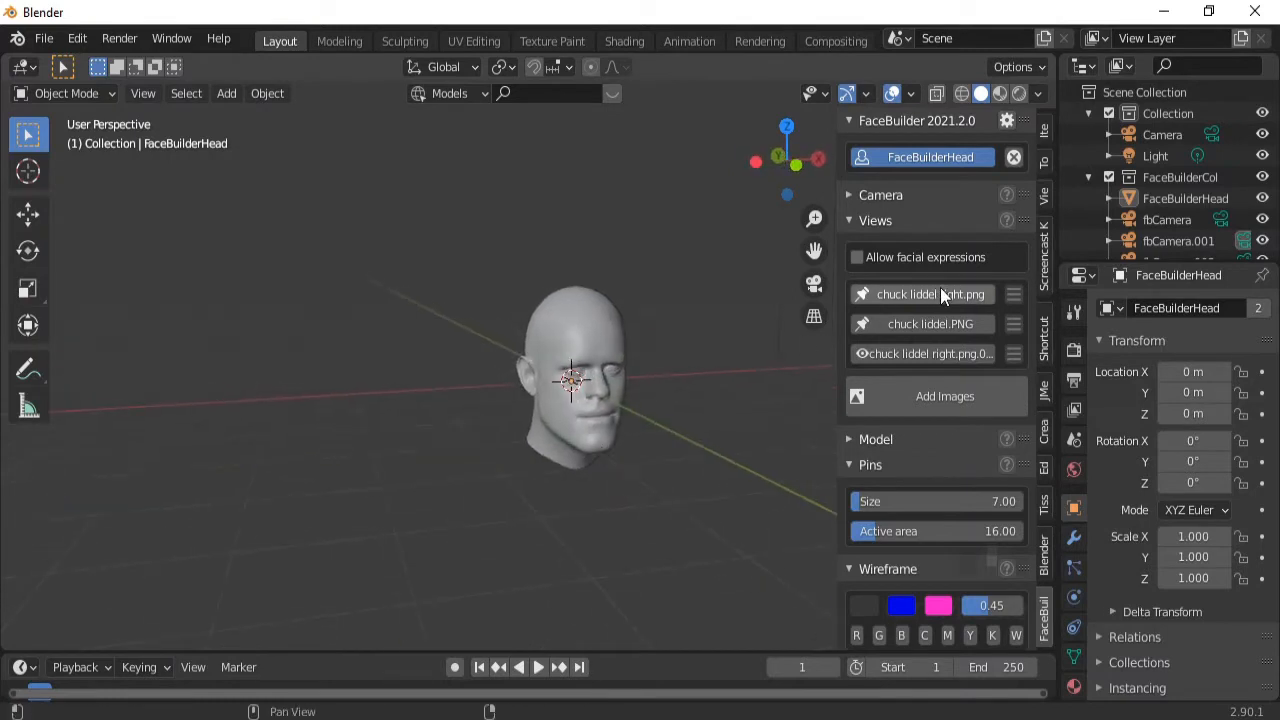
click(913, 352)
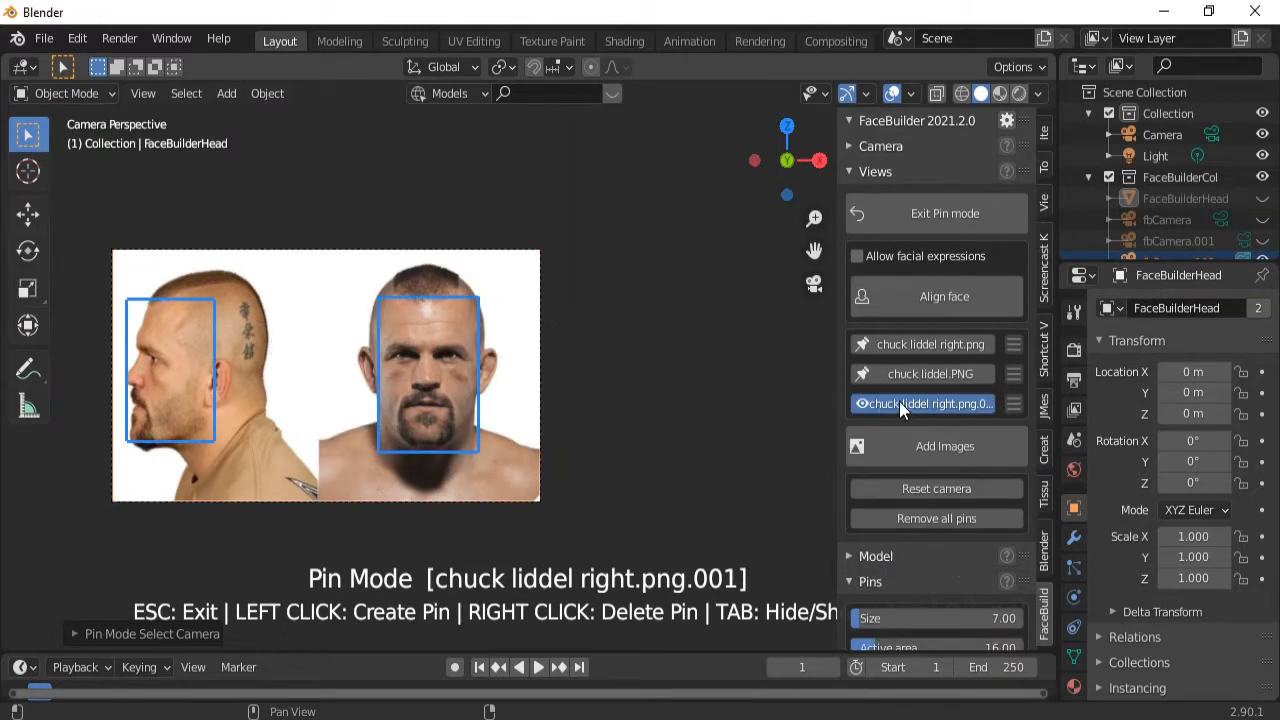
key(Escape)
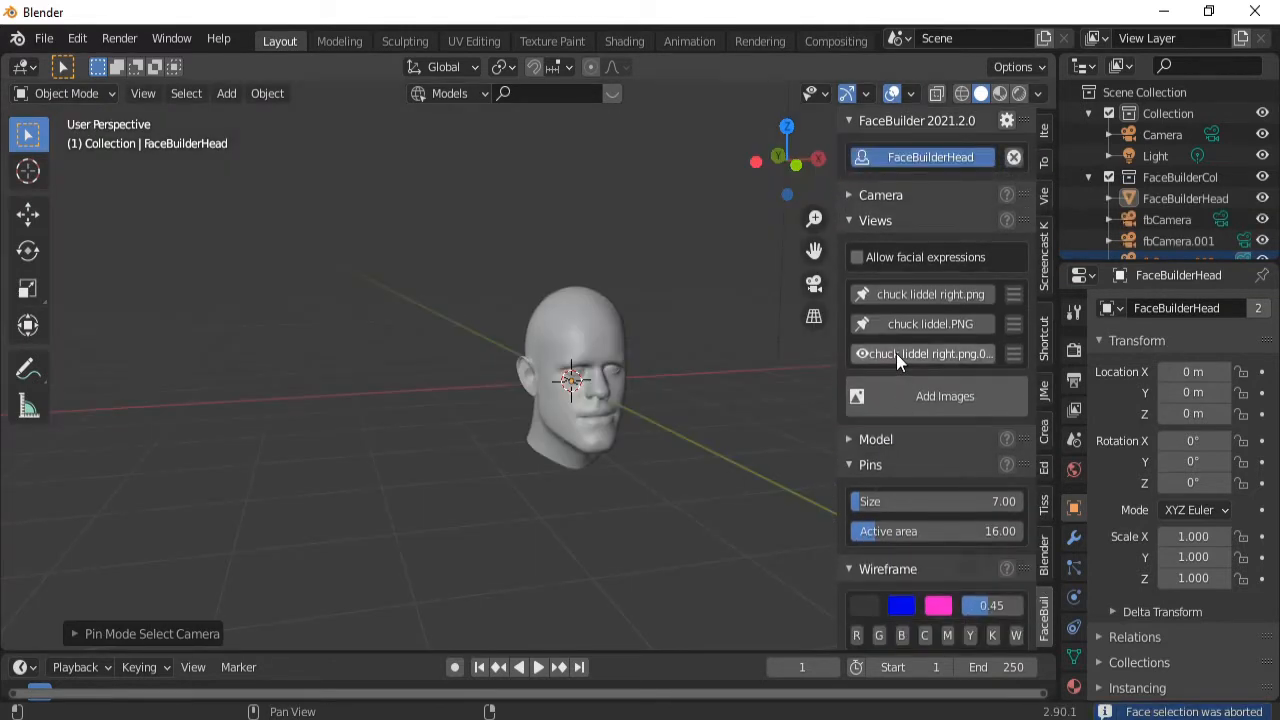
click(896, 353)
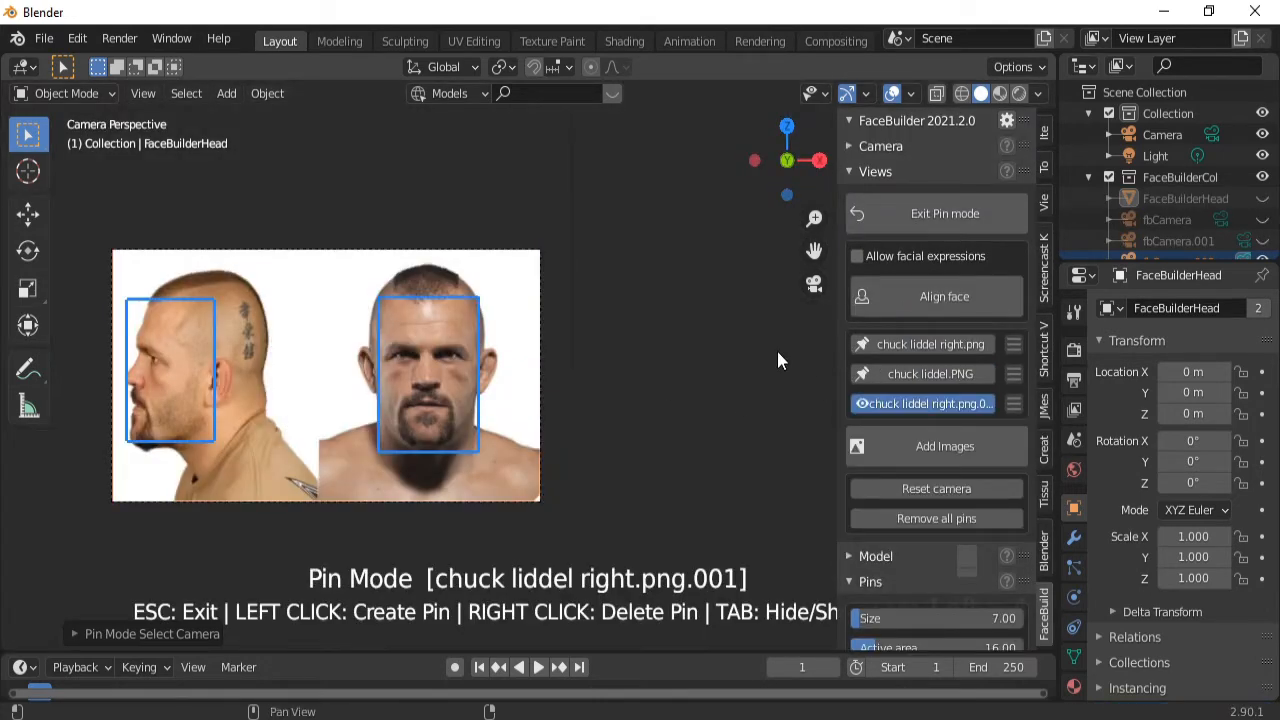
key(Escape)
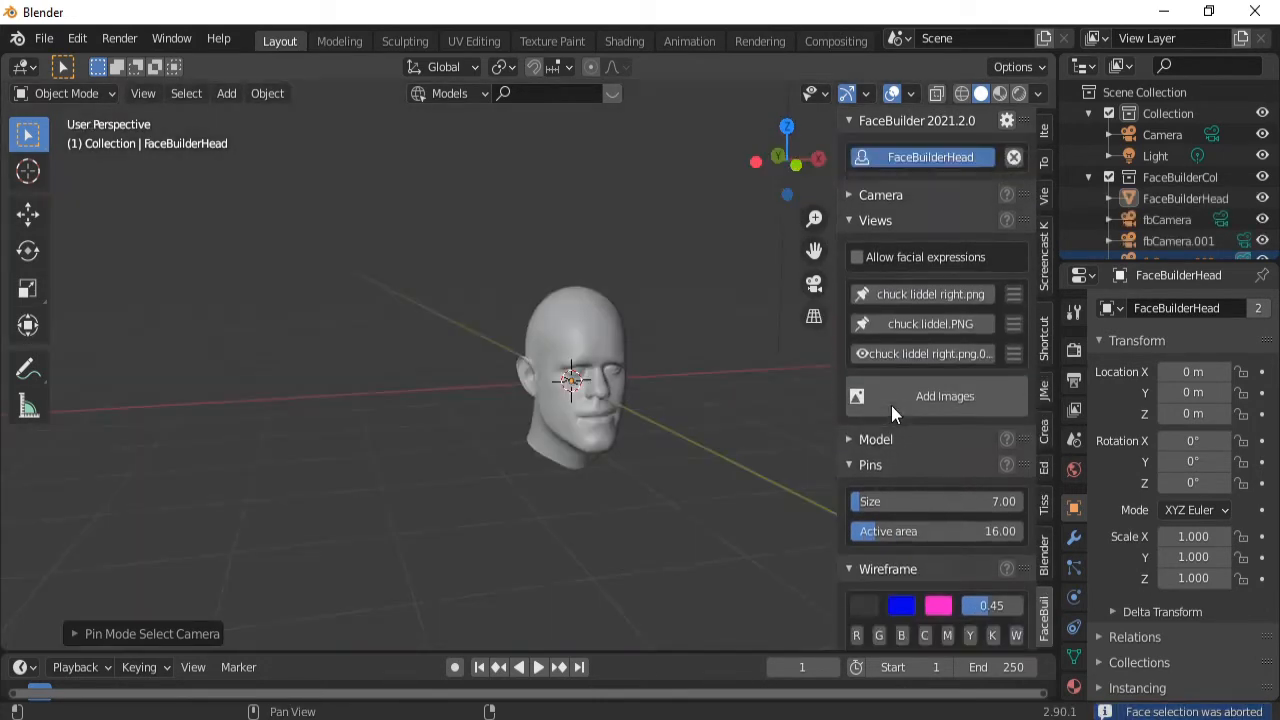
Open the chuck liddel right.png.001 view in pin mode, skip face detection, and pin the mesh nose to the left-facing profile's nose tip.
click(896, 353)
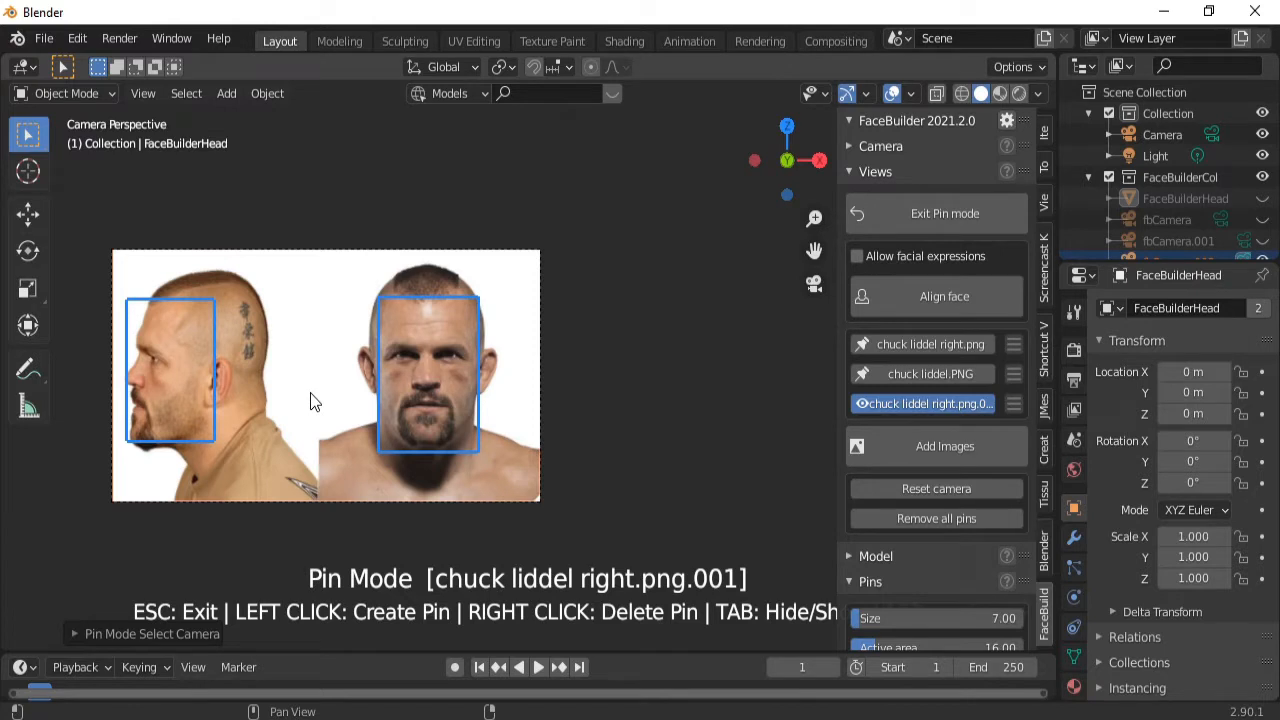
key(Escape)
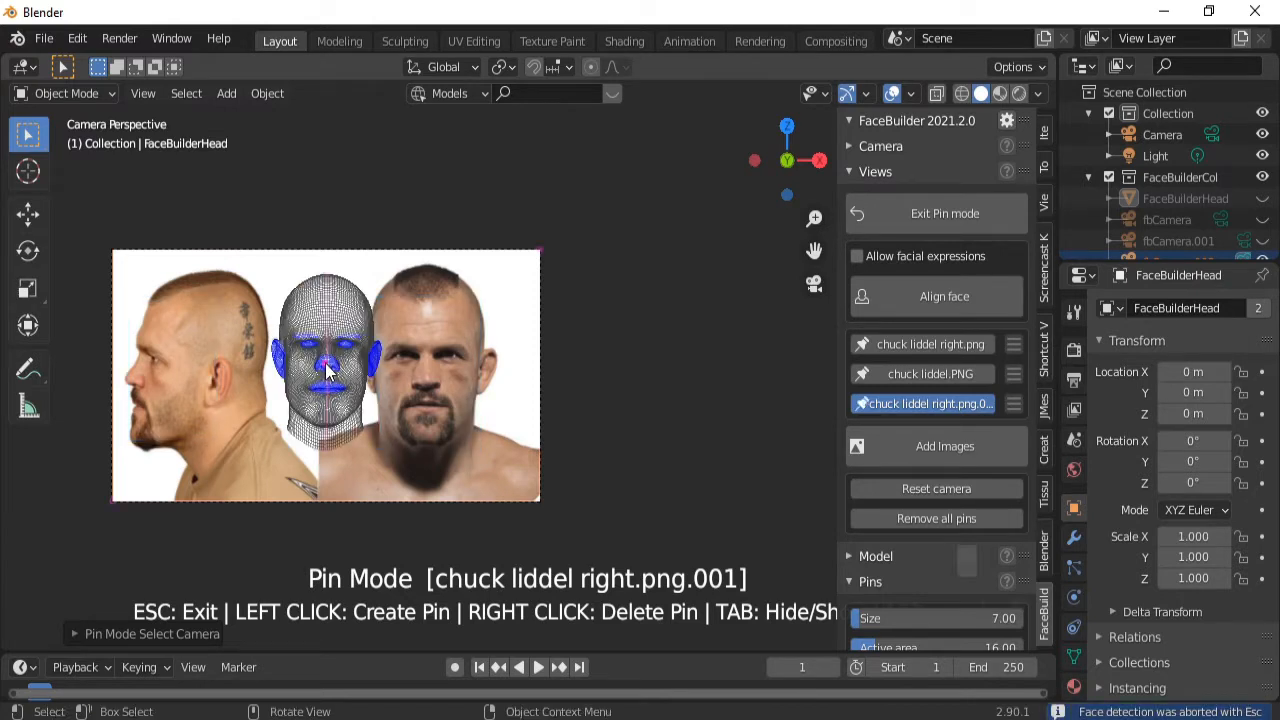
drag(326, 362, 127, 383)
Turn the mesh to the left-facing profile by pinning the eye corners, and pin the ear's upper edge and earlobe to the photo.
ctrl+scroll(127, 384, down, 7)
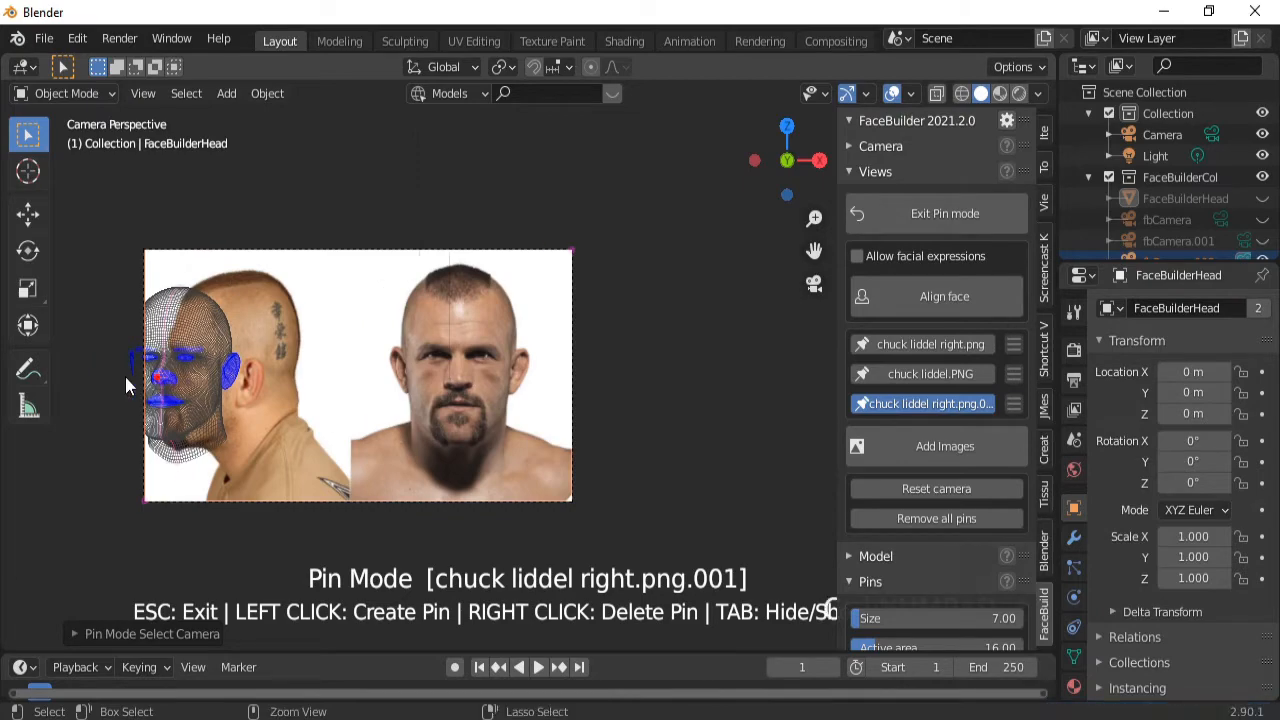
scroll(361, 381, up, 2)
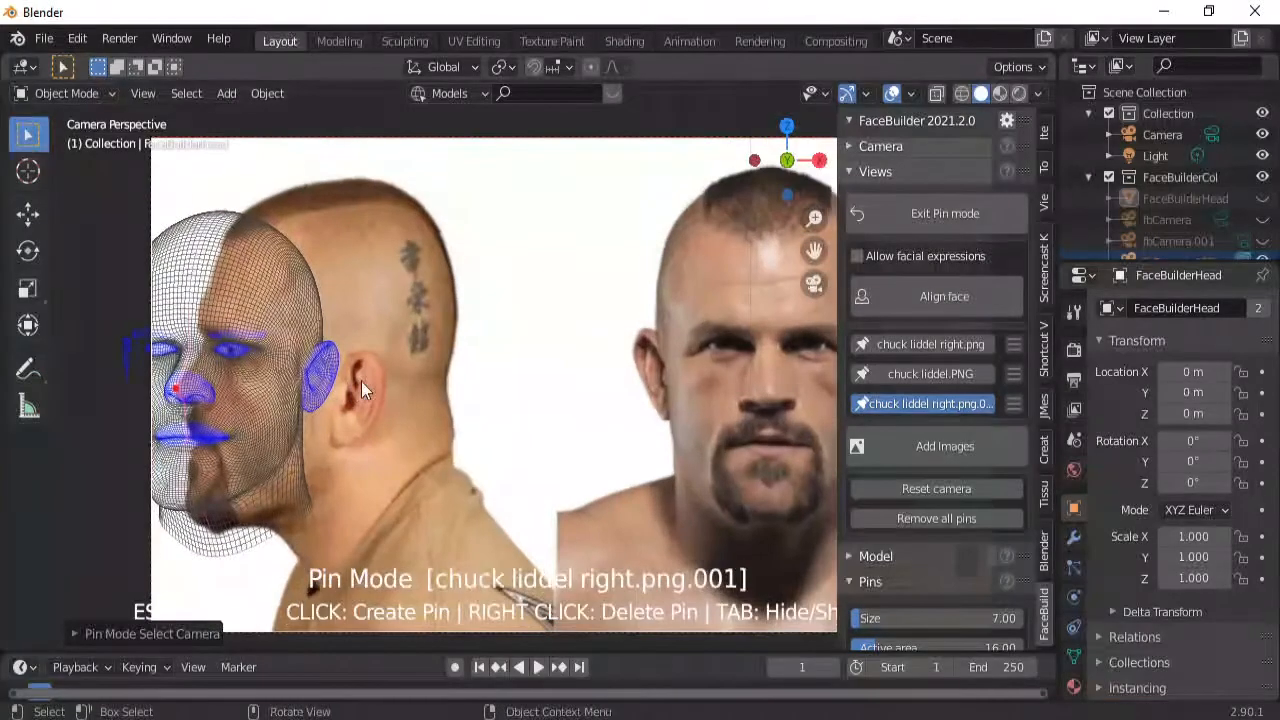
ctrl+scroll(256, 373, down, 3)
scroll(305, 480, up, 2)
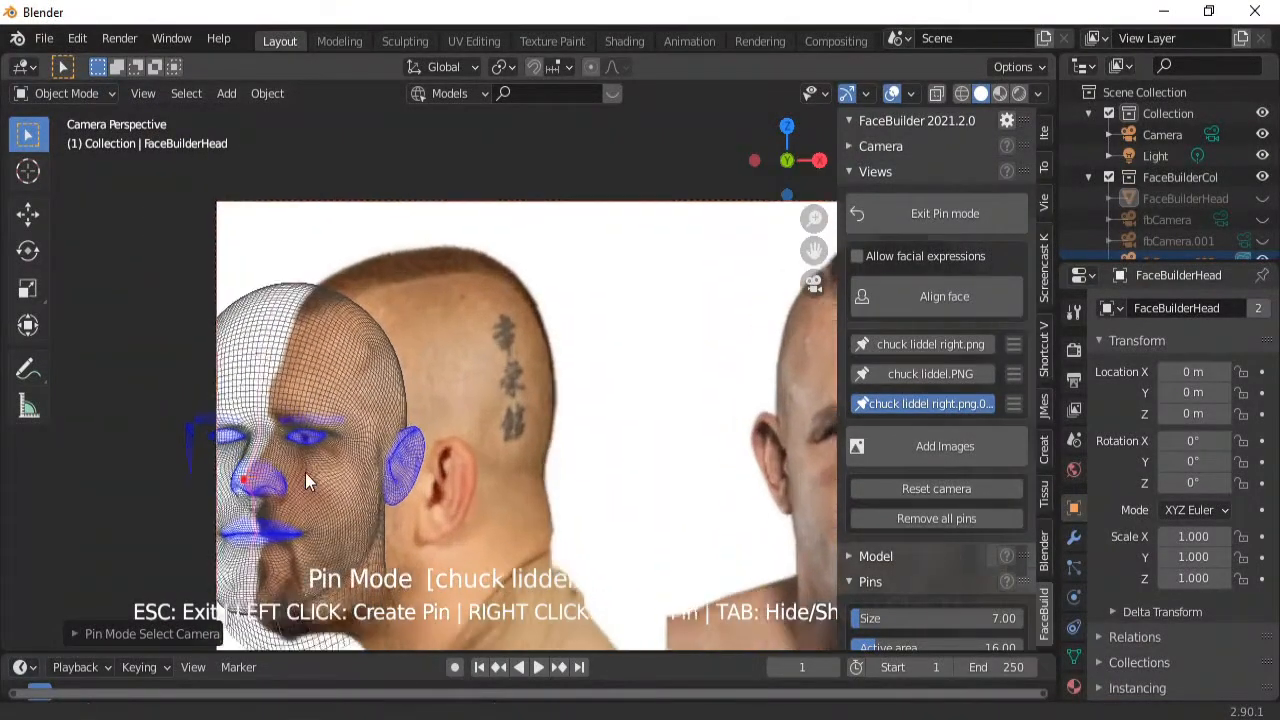
scroll(305, 473, up, 1)
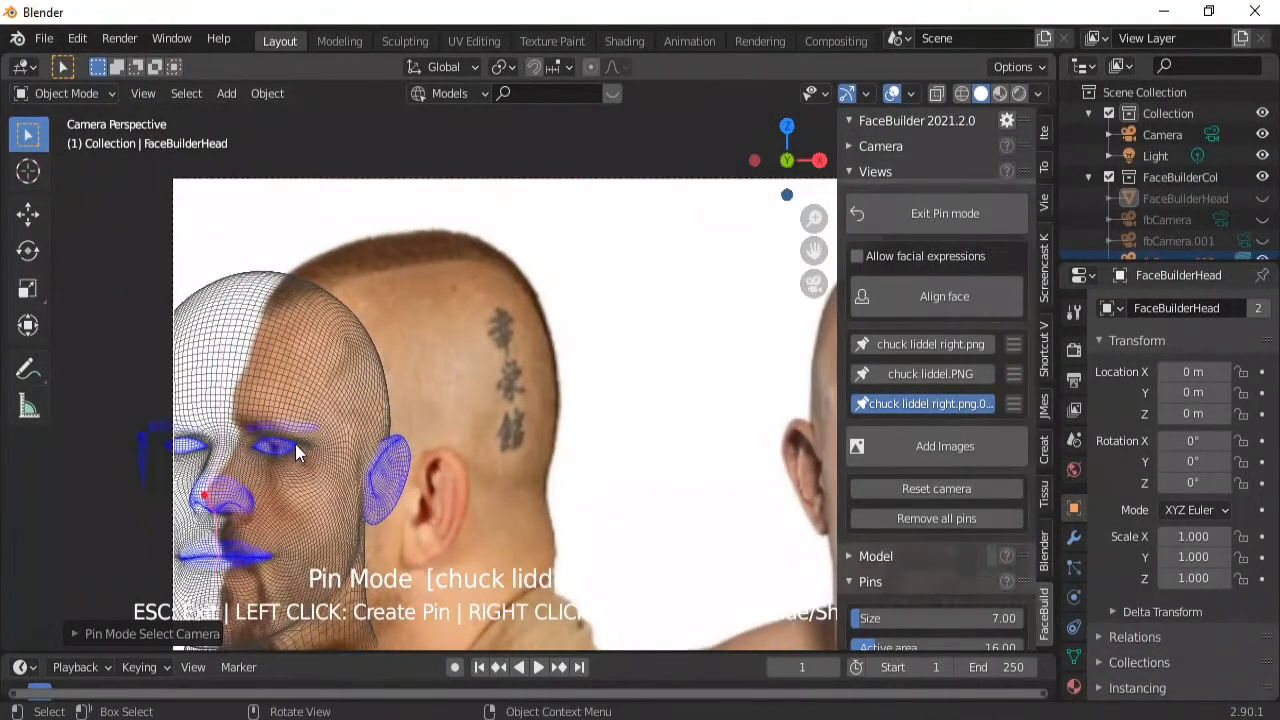
mouse_move(297, 446)
mouse_down()
mouse_move(268, 455)
mouse_move(277, 450)
mouse_up()
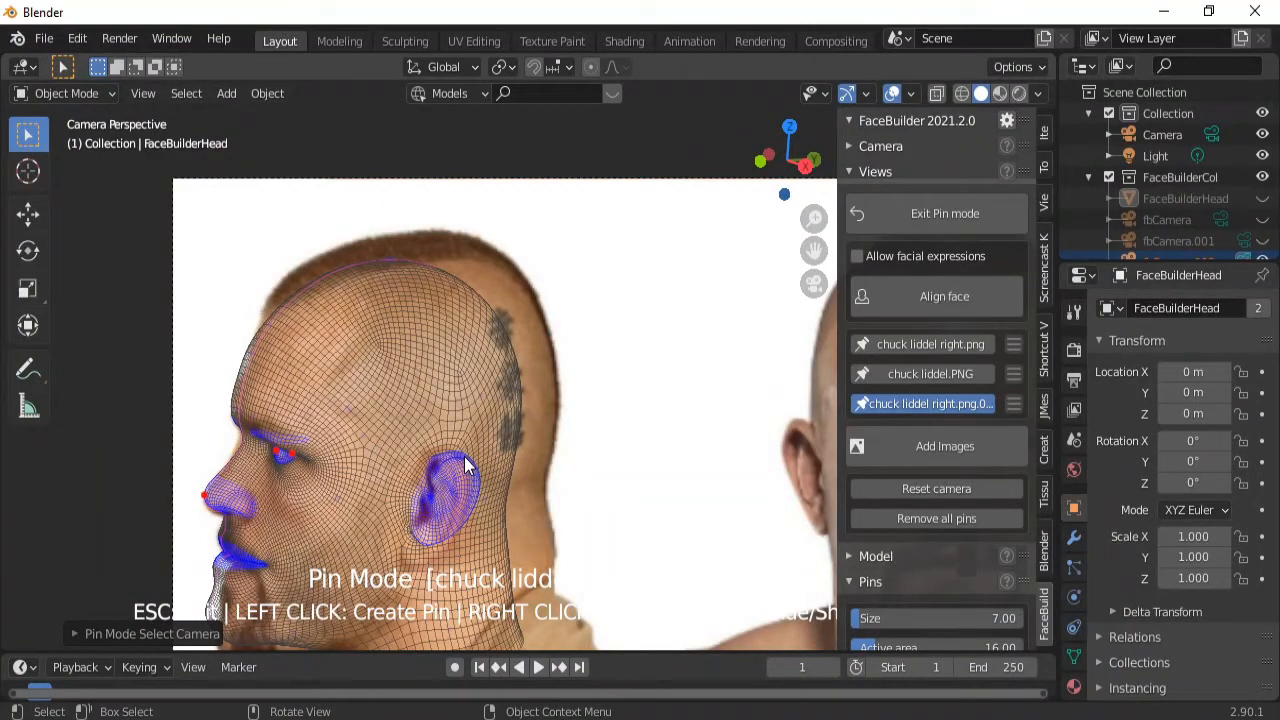
drag(465, 465, 450, 456)
drag(419, 533, 415, 559)
Pin the chin and upper lip to the left-facing profile's outline and refine the nose-tip pin.
key(ctrl+KP_2)
key(ctrl+KP_2)
key(ctrl+KP_2)
key(ctrl+KP_2)
key(ctrl+KP_2)
key(ctrl+KP_2)
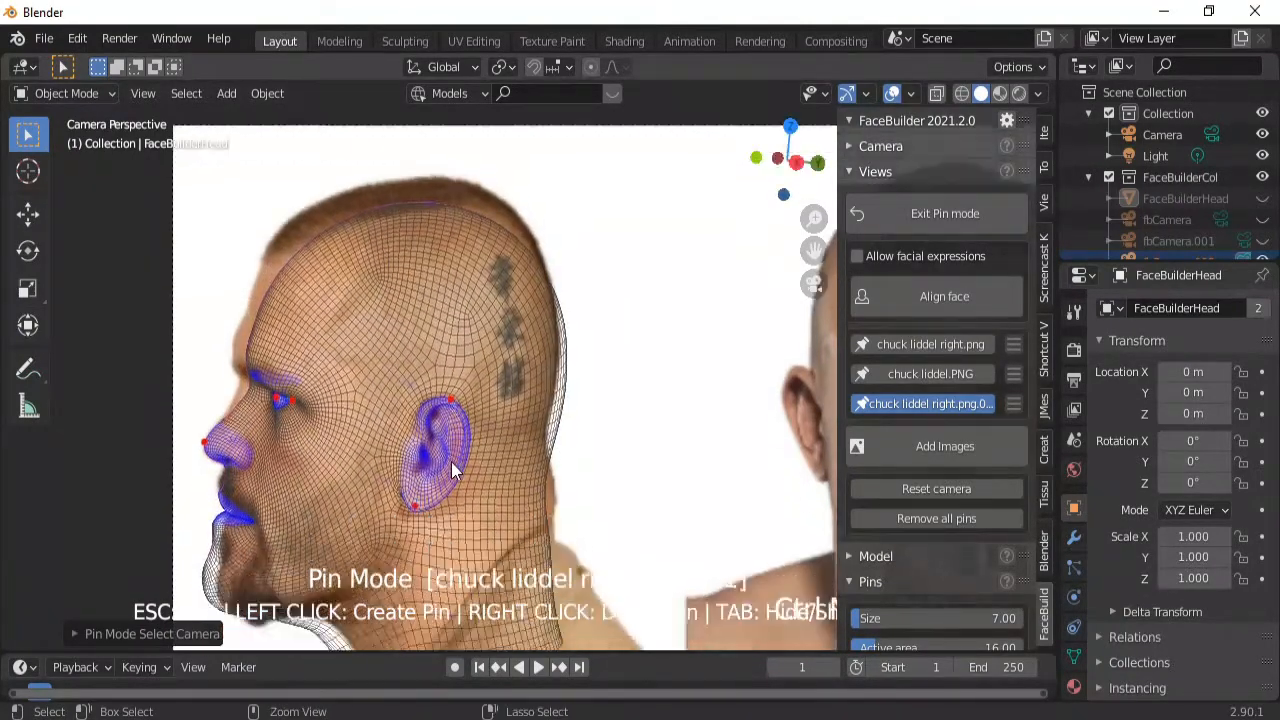
key(ctrl+KP_4)
key(ctrl+KP_4)
key(ctrl+KP_4)
key(ctrl+KP_4)
key(ctrl+KP_2)
key(ctrl+KP_2)
key(ctrl+KP_2)
key(ctrl+KP_2)
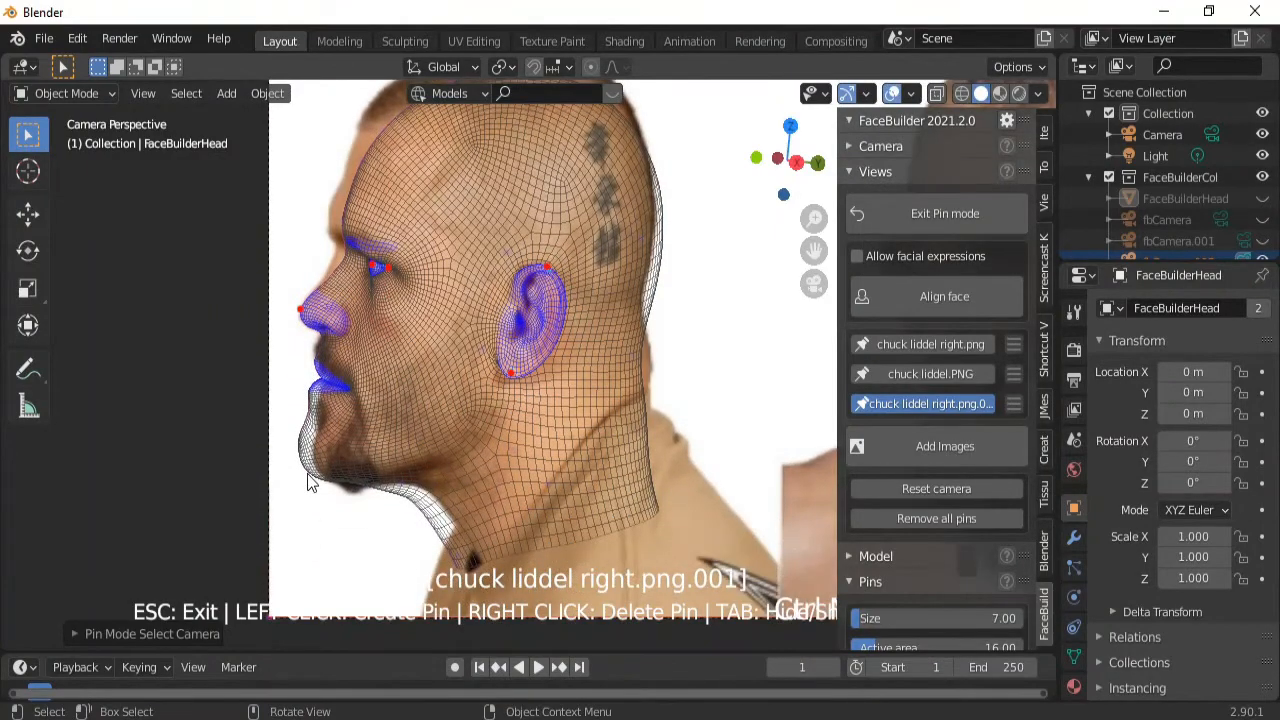
drag(312, 479, 326, 480)
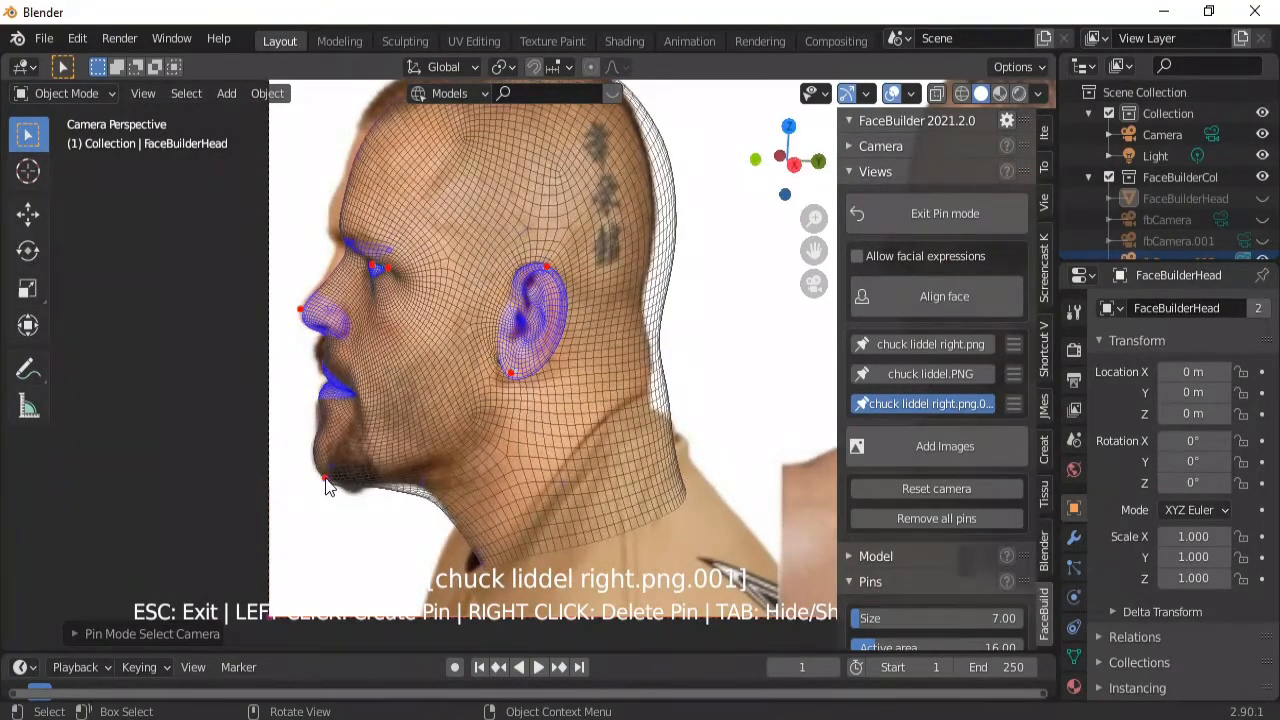
drag(304, 314, 297, 313)
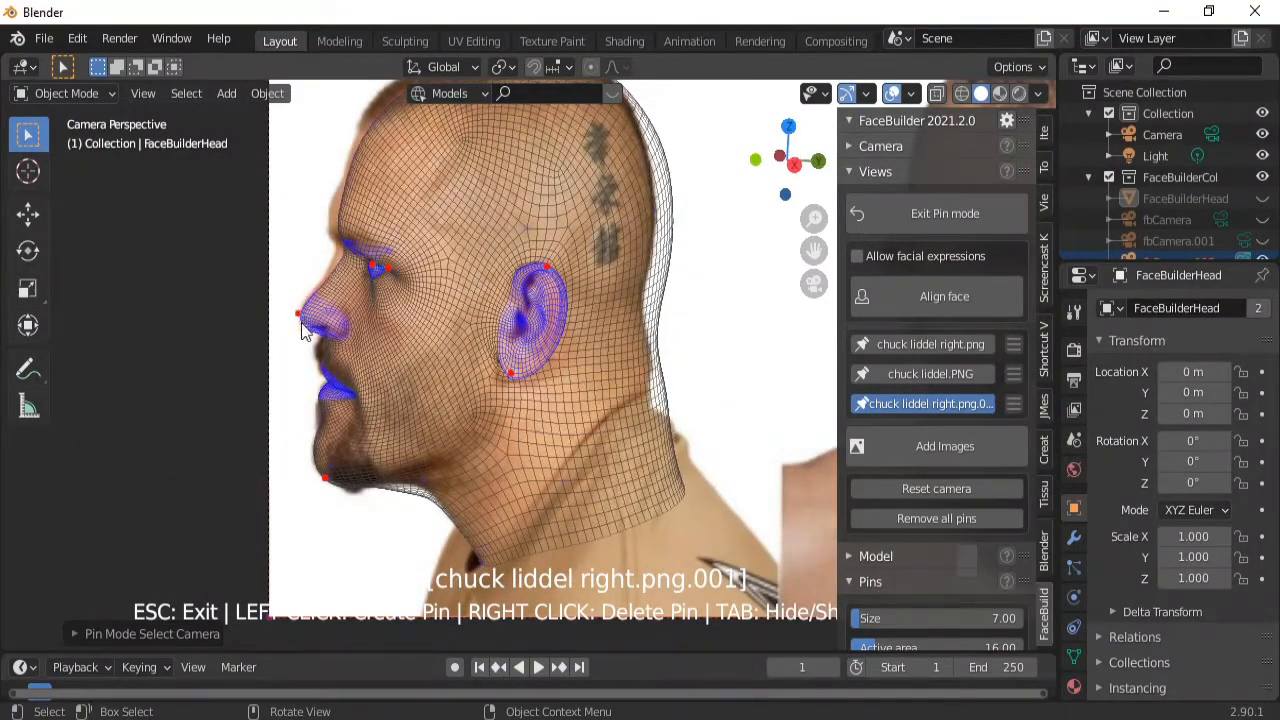
drag(325, 369, 319, 352)
Pin the forehead, the crown and the back of the skull to the head outline in the left-facing profile photo.
shift+scroll(361, 359, up, 8)
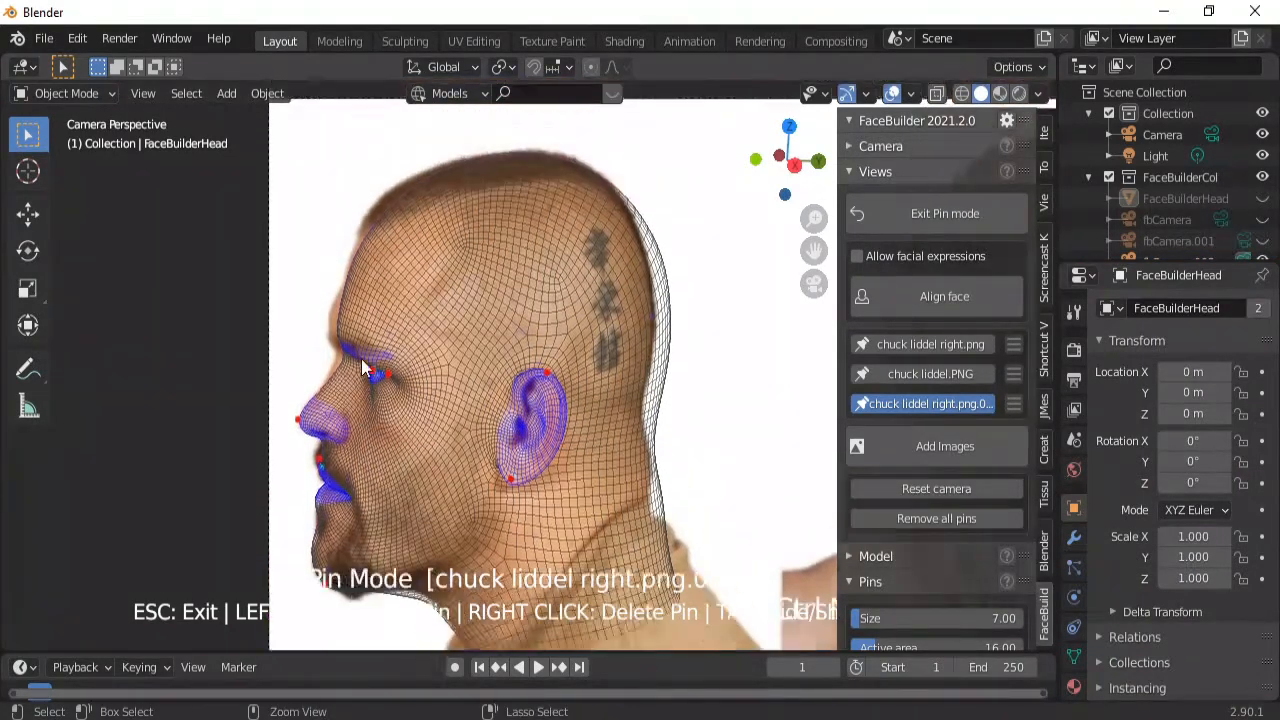
drag(364, 315, 356, 315)
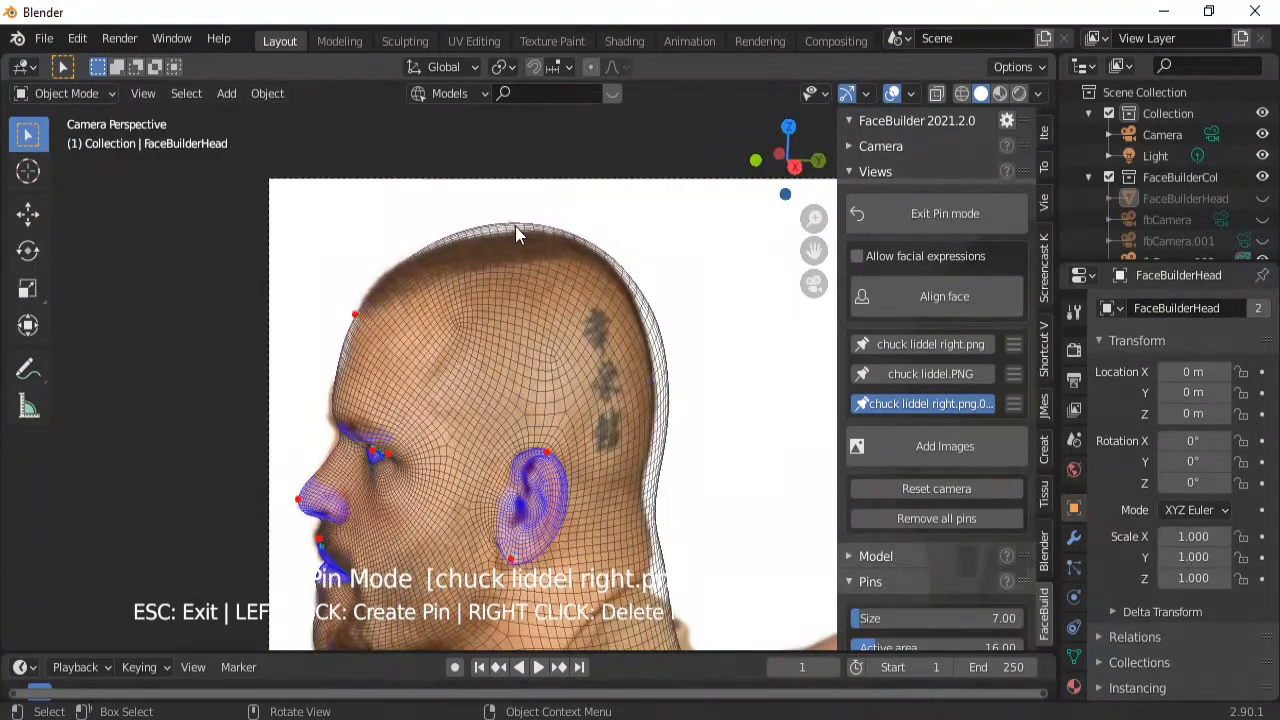
drag(515, 226, 515, 234)
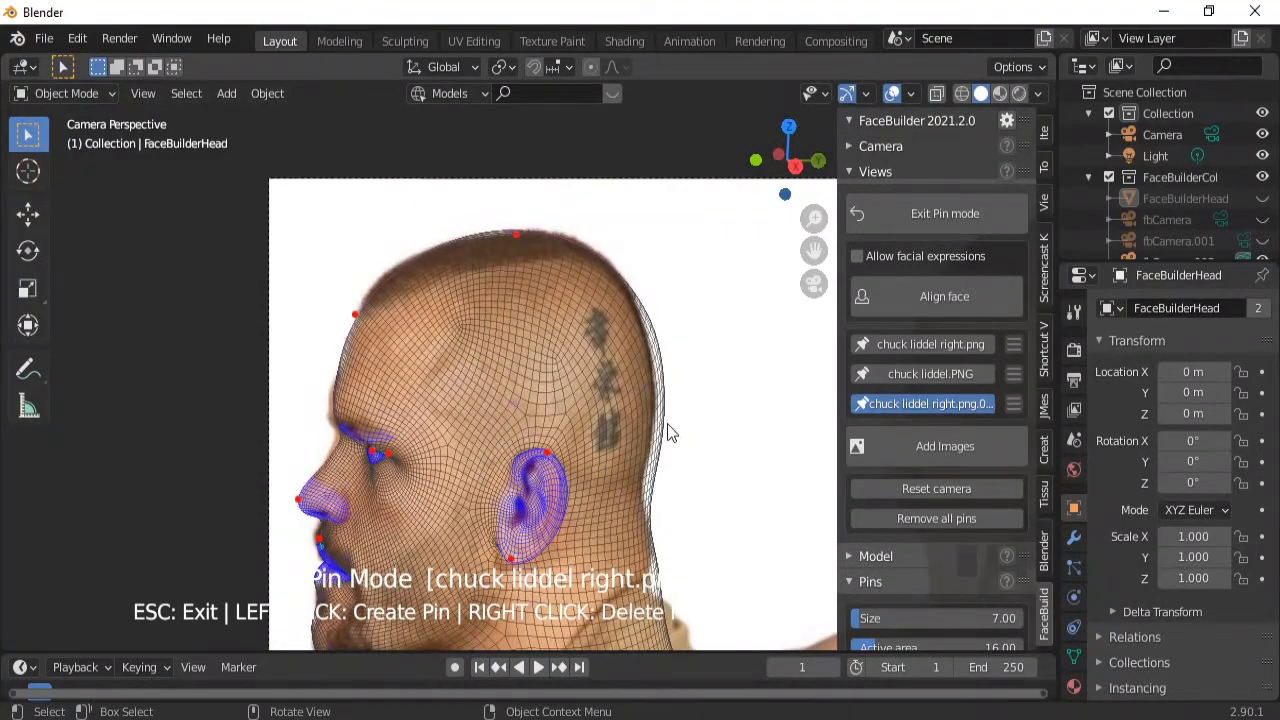
drag(663, 423, 650, 425)
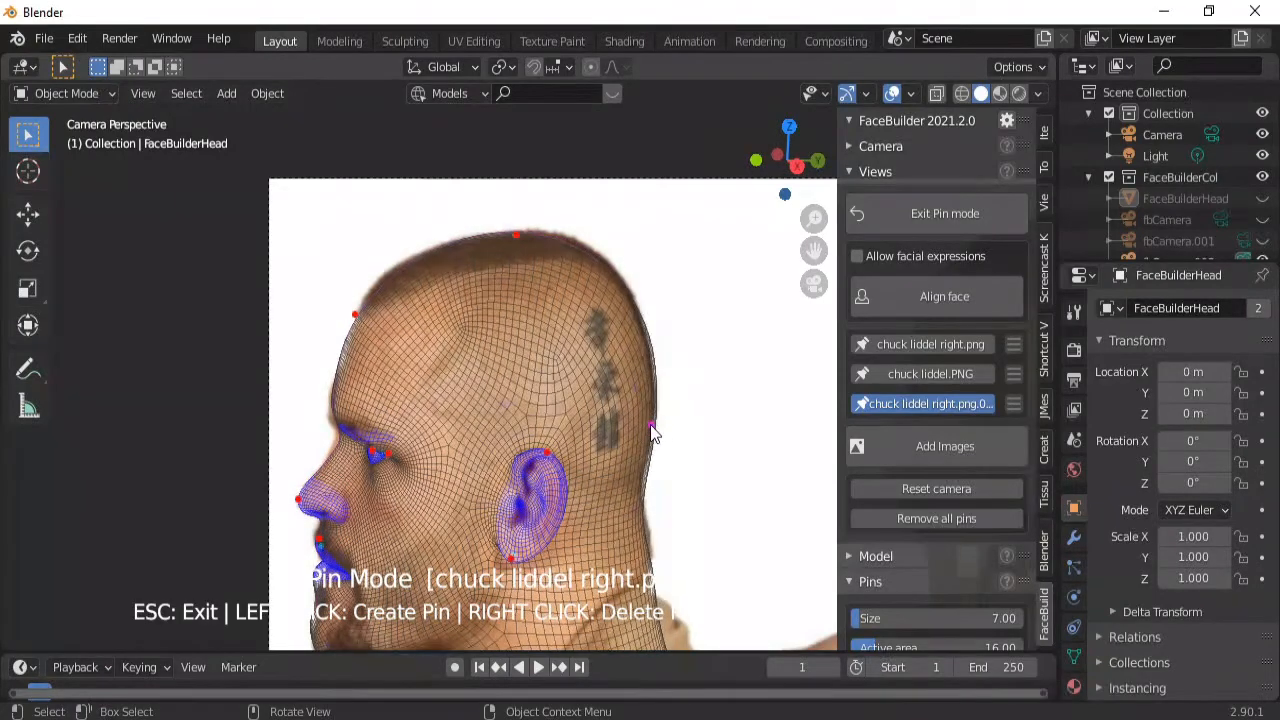
scroll(530, 420, down, 3)
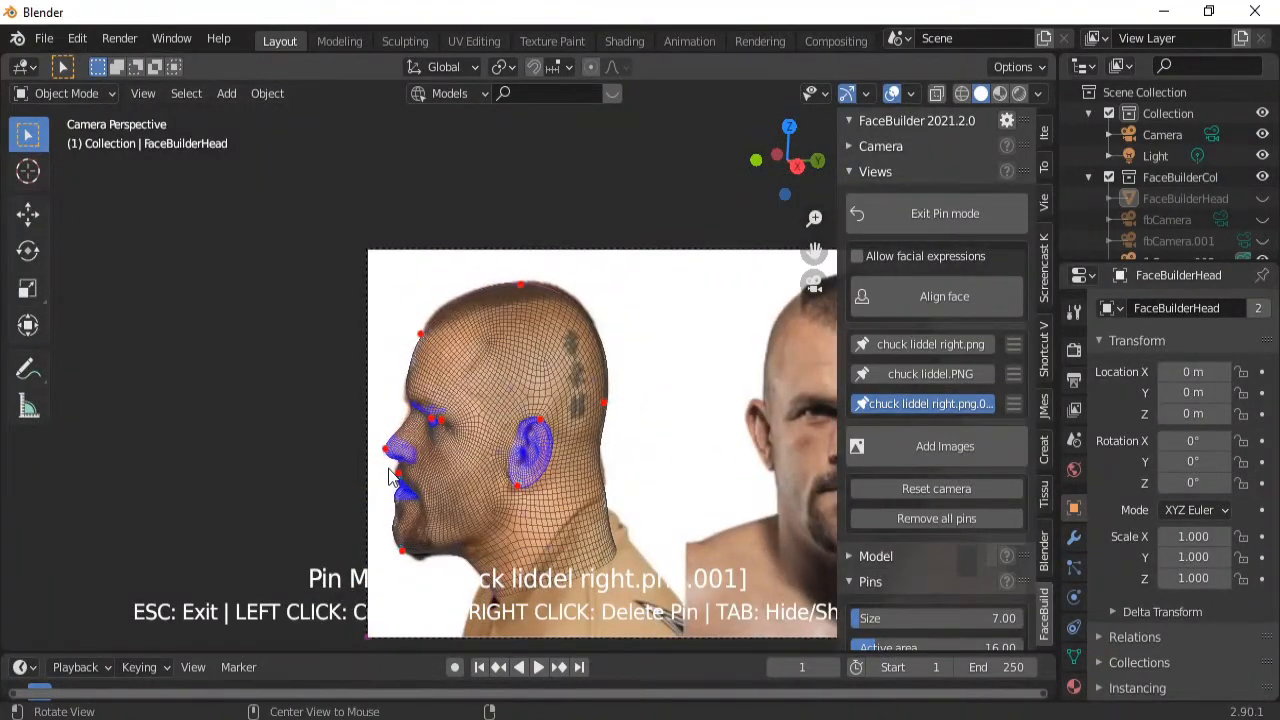
Exit pin mode and examine the shaped head mesh from the front and at an angle.
key(Escape)
middle_drag(651, 480, 611, 491)
ctrl+alt+drag(611, 491, 597, 420)
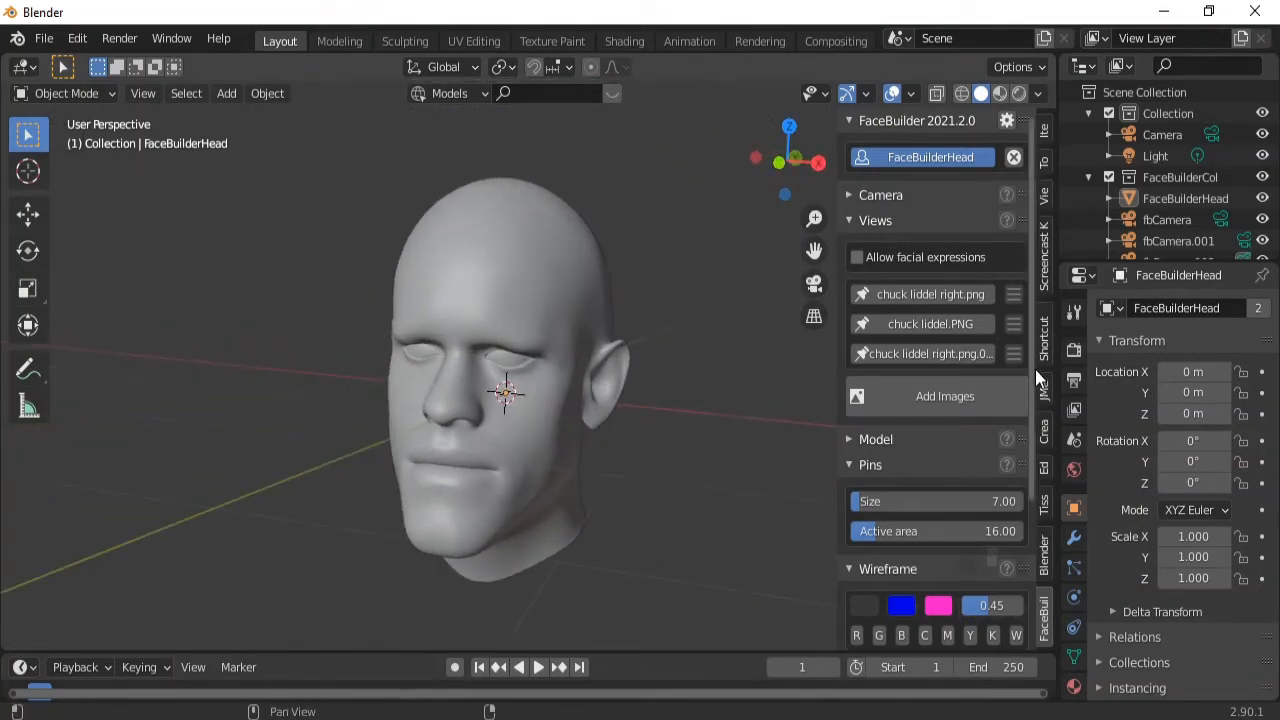
drag(1035, 369, 1019, 578)
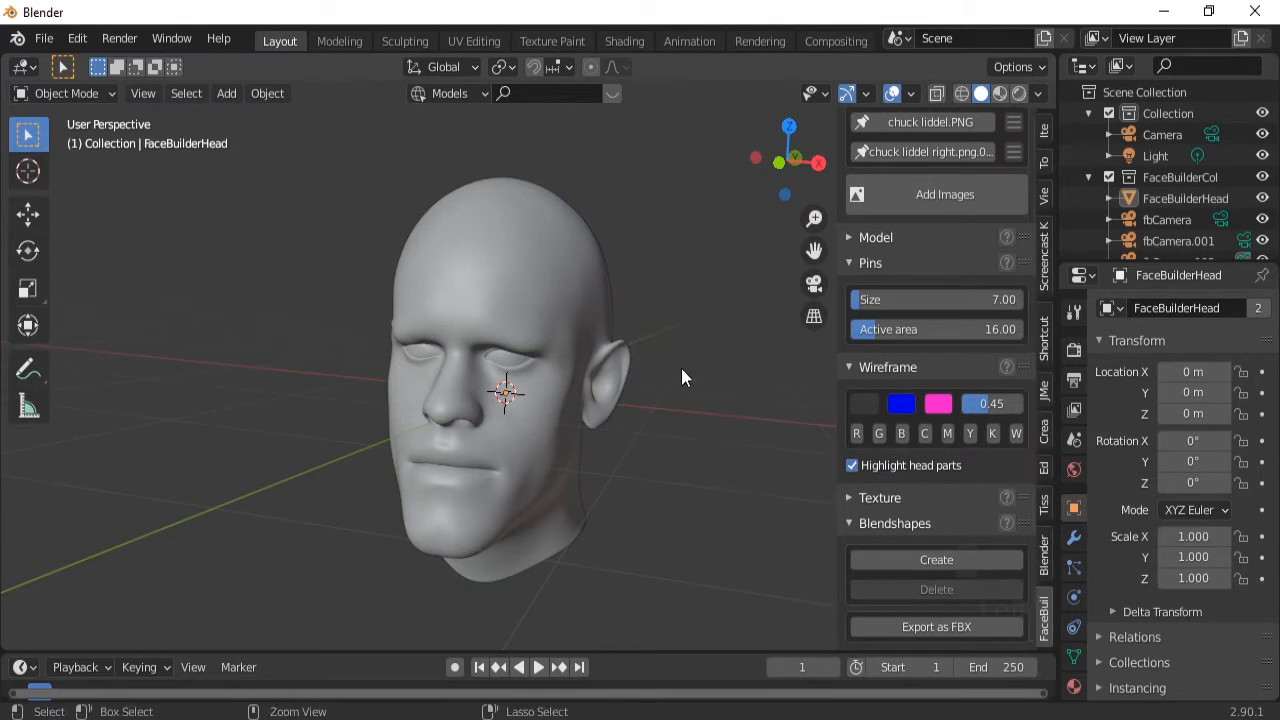
ctrl+alt+drag(682, 368, 604, 466)
alt+drag(604, 466, 641, 463)
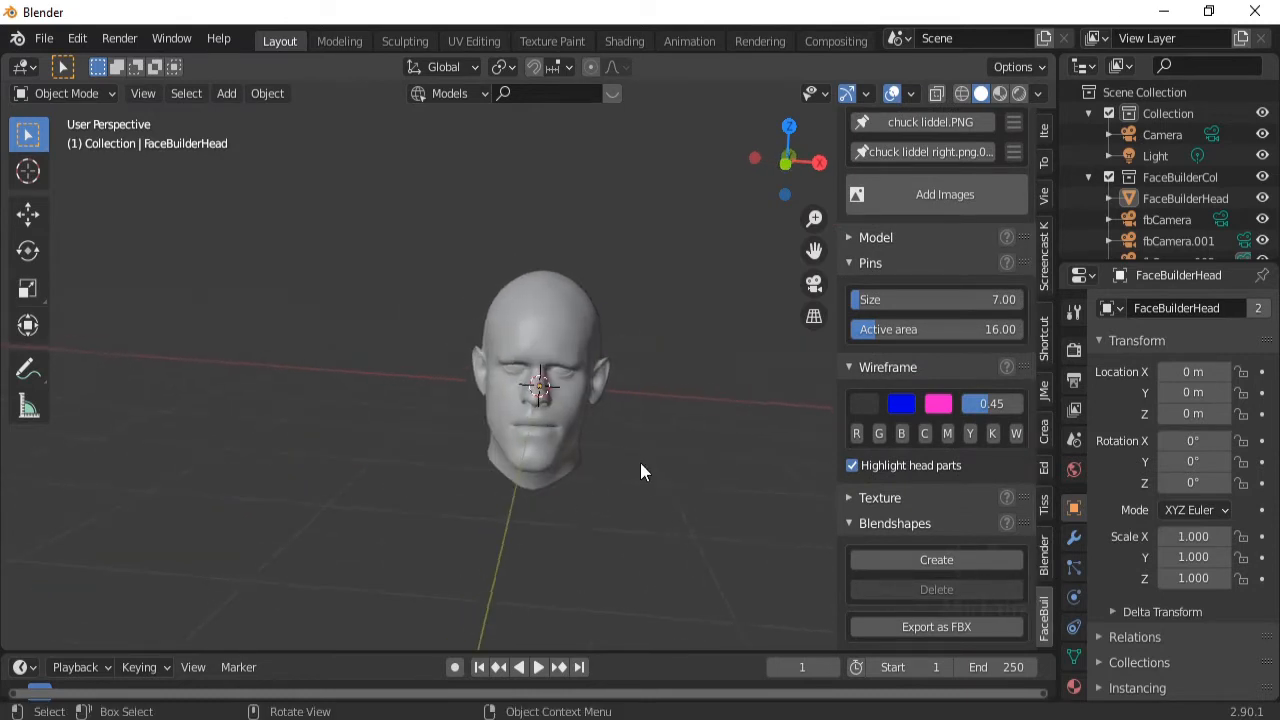
ctrl+alt+drag(629, 362, 620, 415)
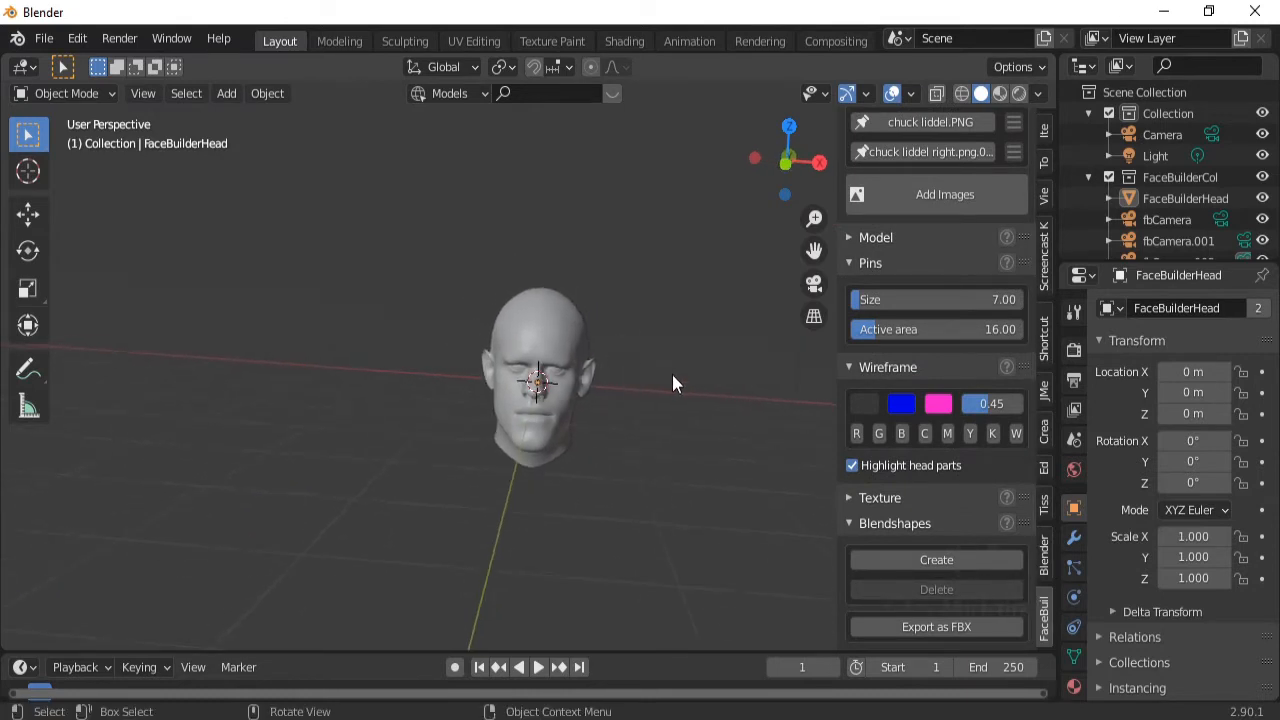
Create the head's texture from the pinned photo views, keeping the butterfly UV layout.
click(852, 497)
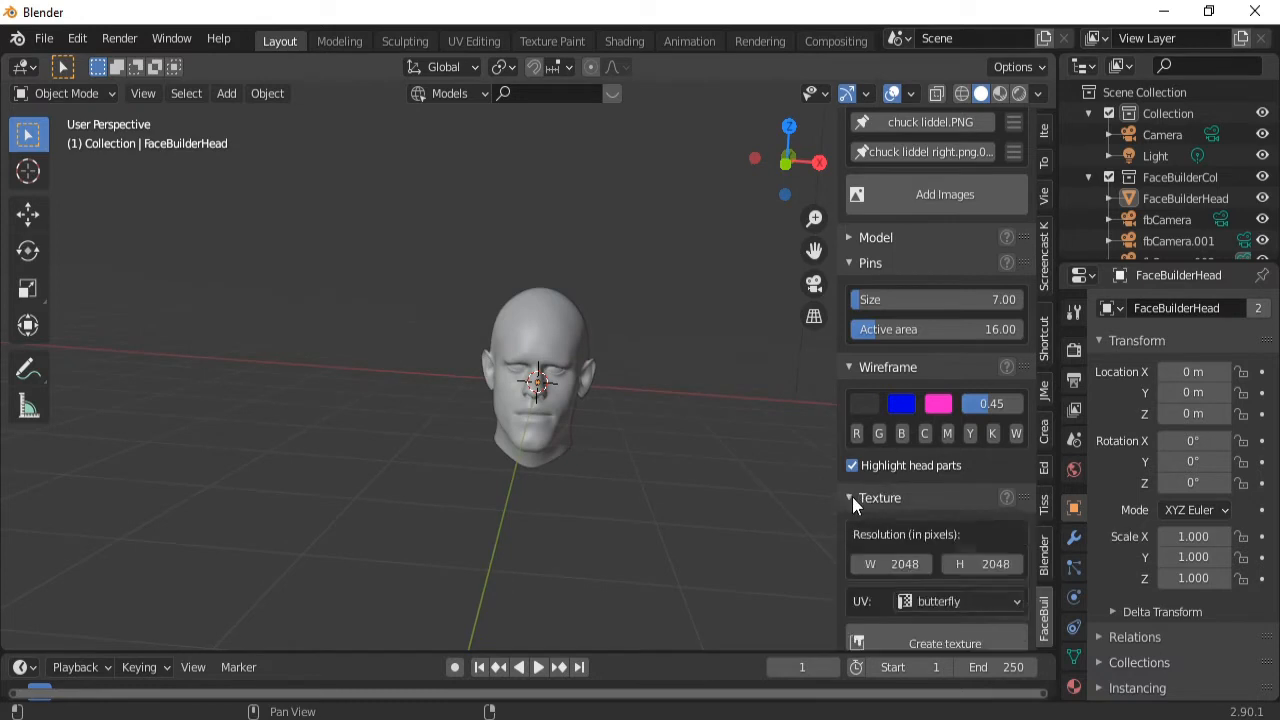
drag(1033, 429, 1033, 628)
middle_drag(695, 450, 459, 304)
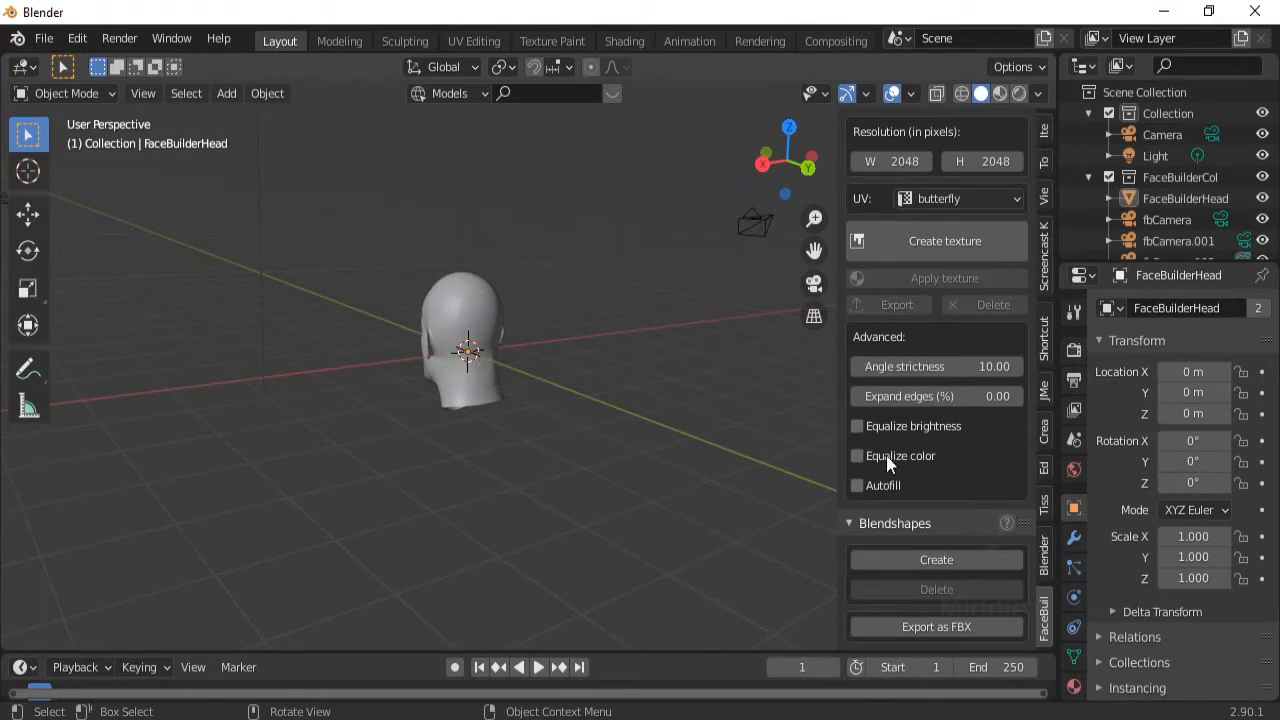
drag(1032, 448, 1040, 258)
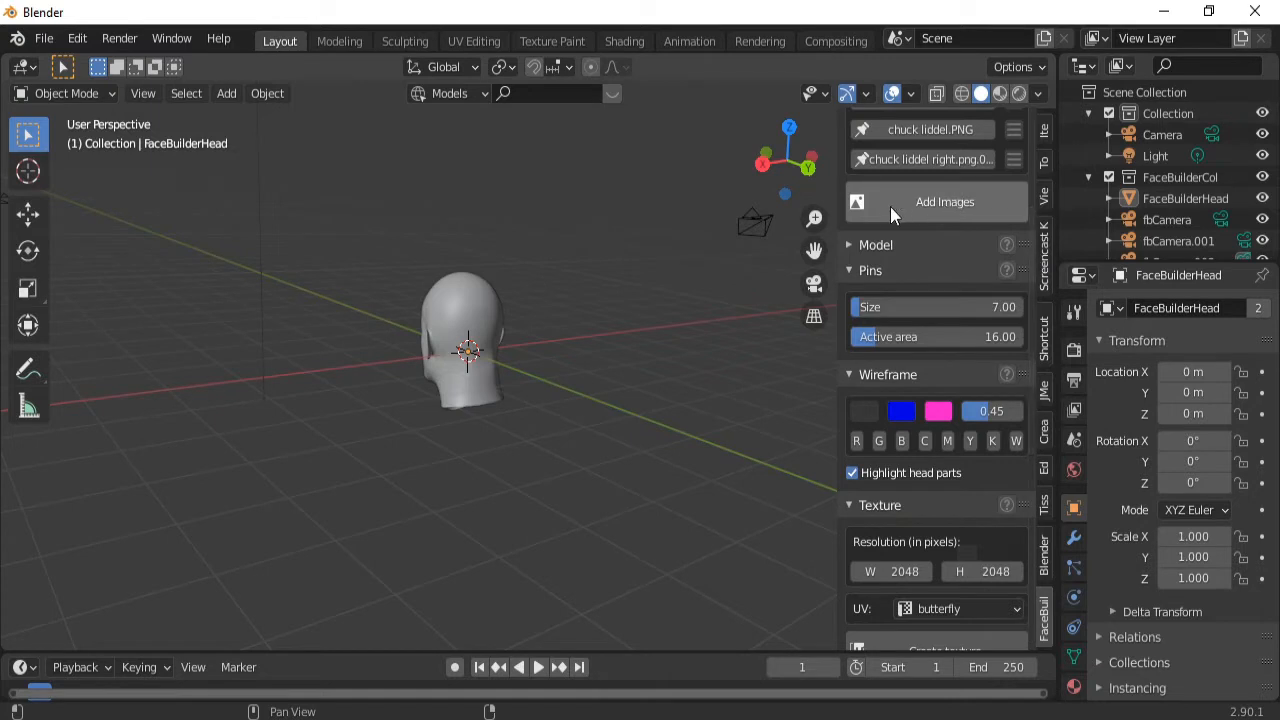
middle_drag(497, 473, 900, 410)
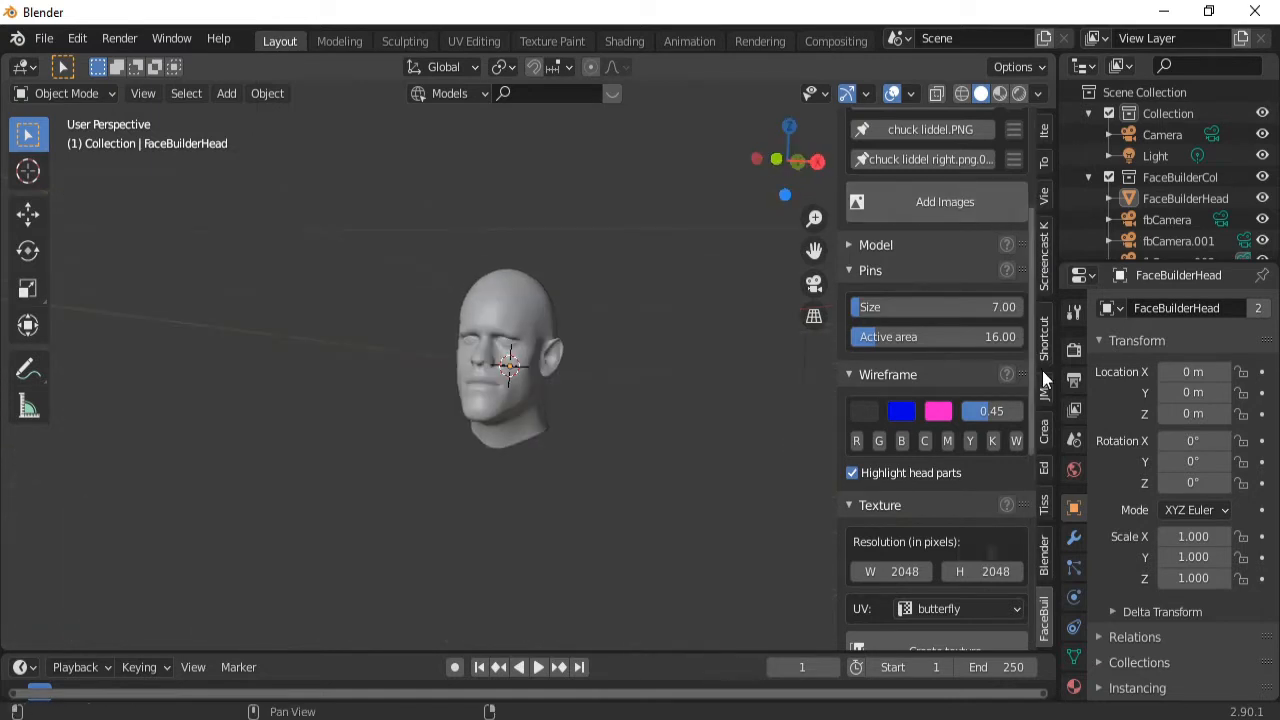
drag(1037, 354, 1046, 621)
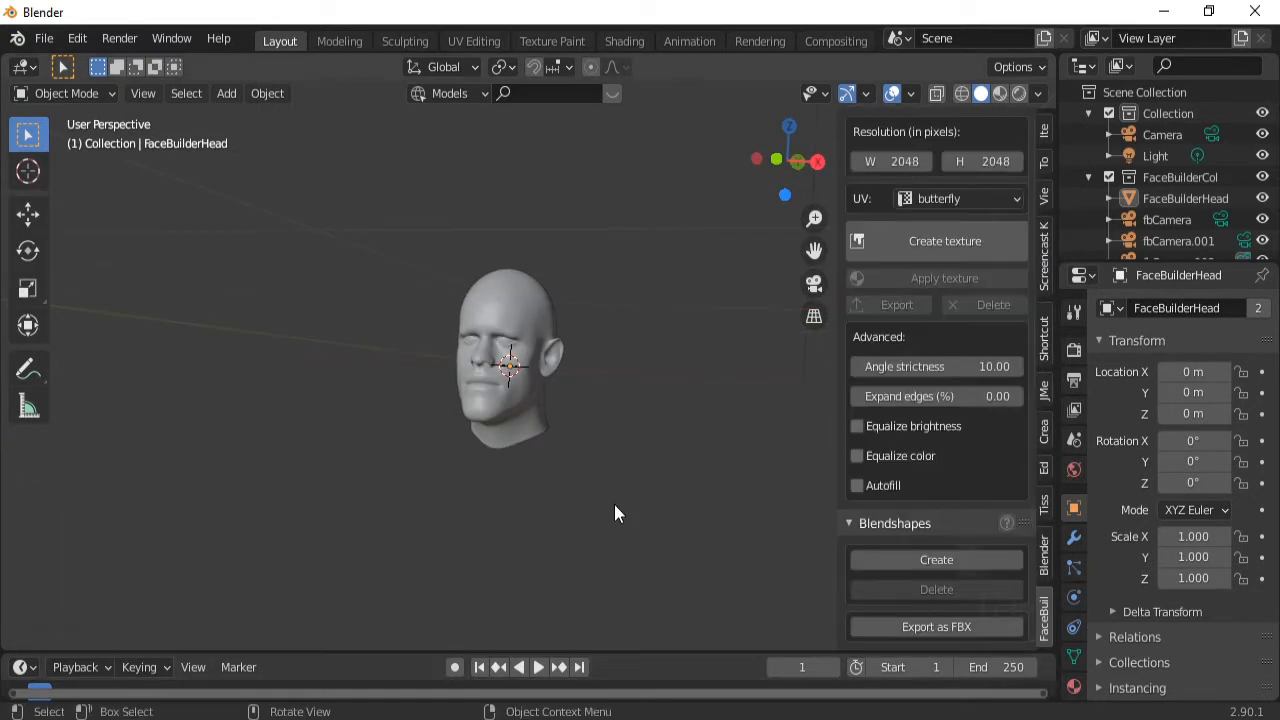
middle_drag(614, 504, 640, 500)
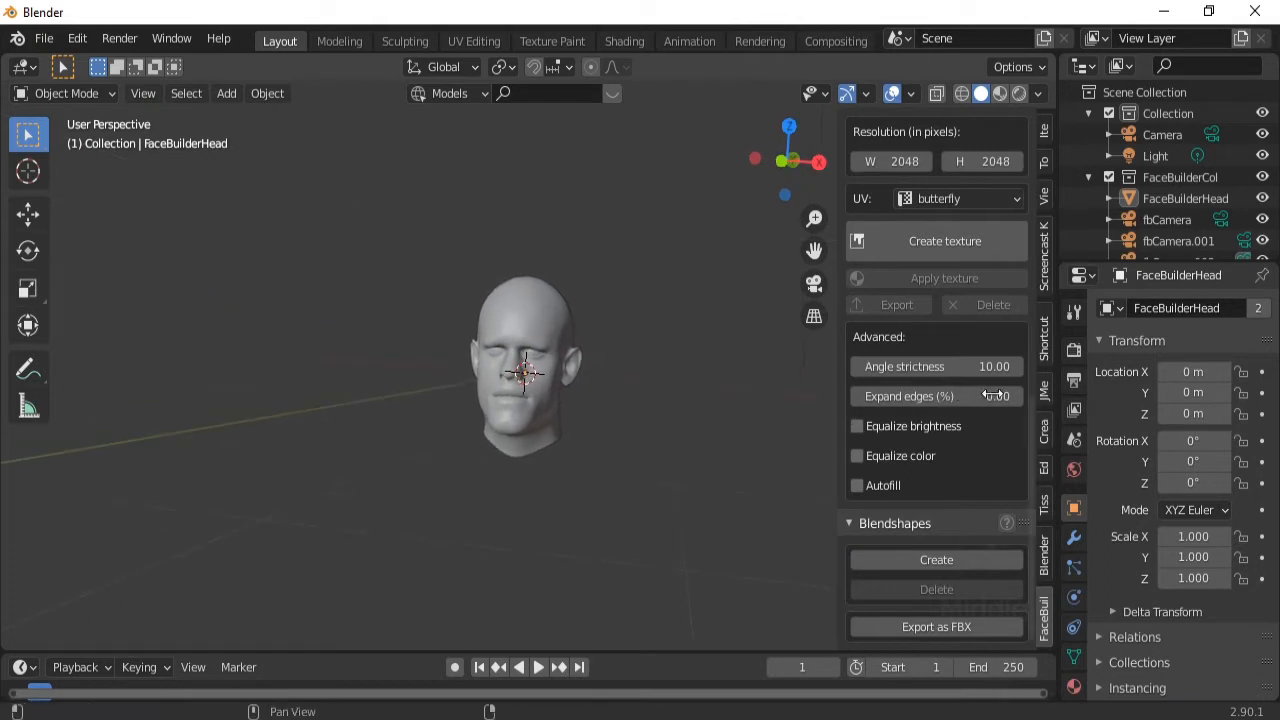
drag(1034, 453, 1030, 320)
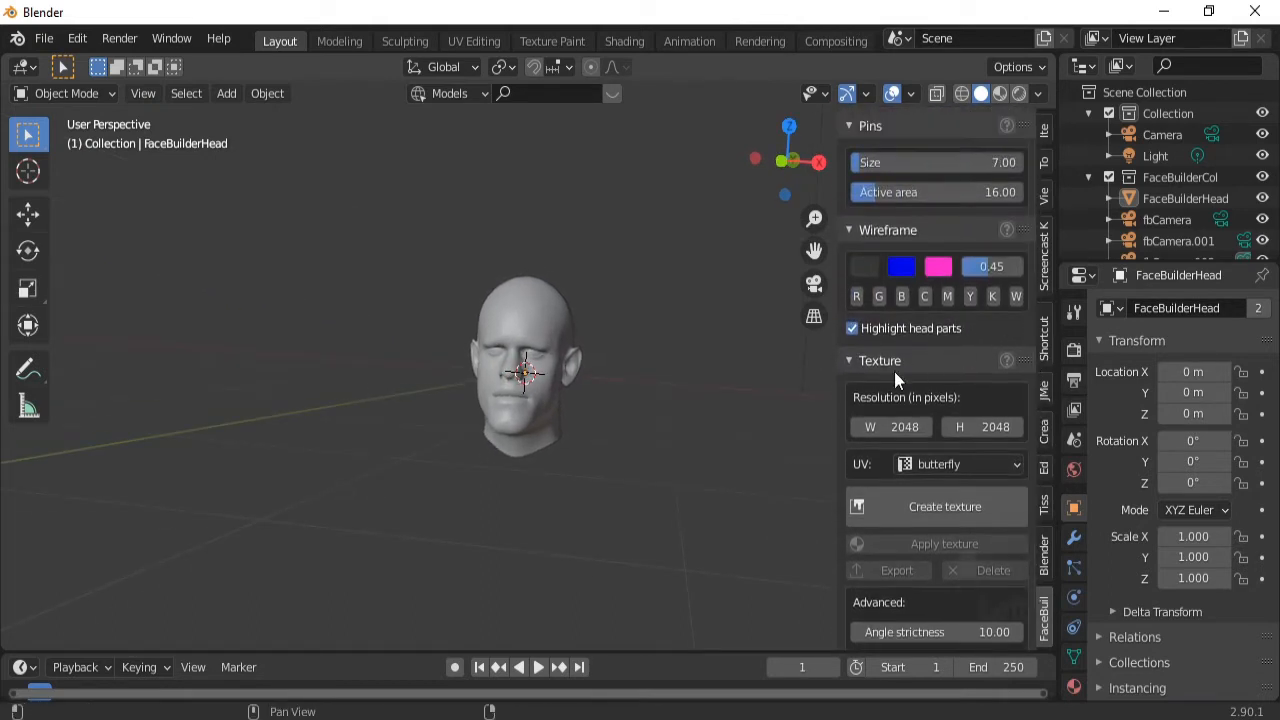
click(951, 506)
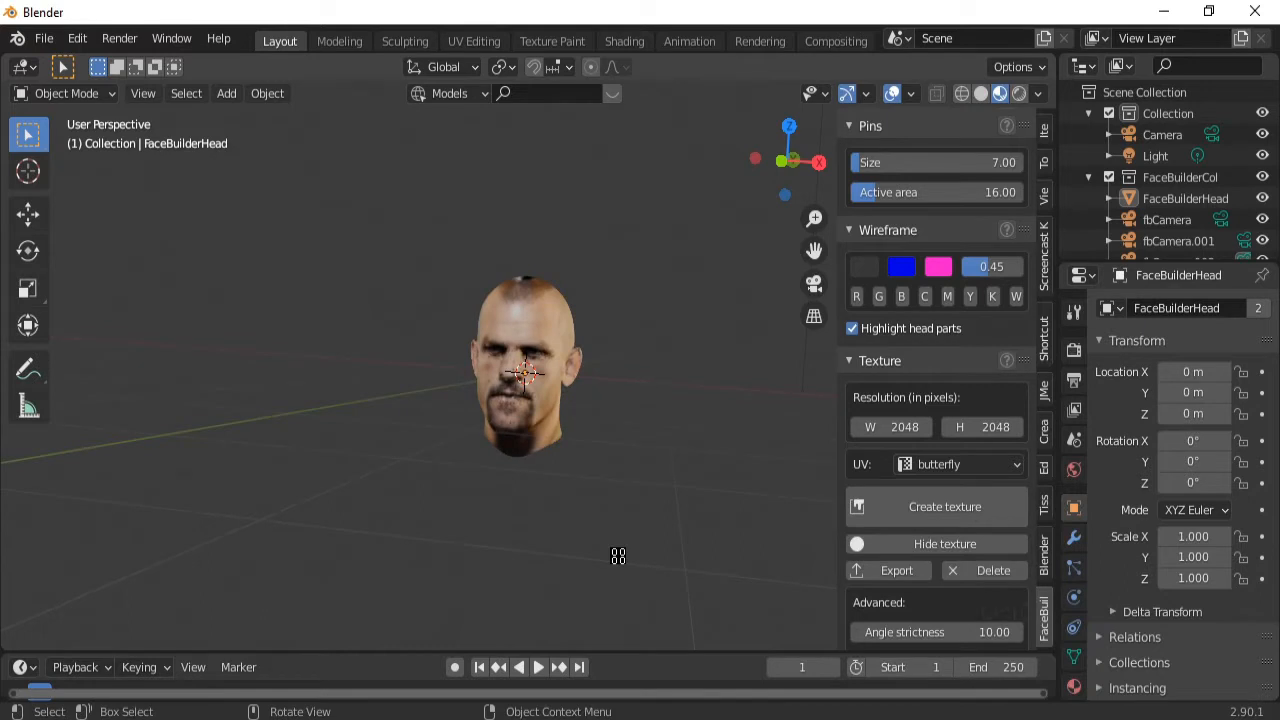
Inspect the textured head from the side, back and front, and view its texture image in Object Mode in the UV Editing workspace.
middle_drag(577, 477, 326, 534)
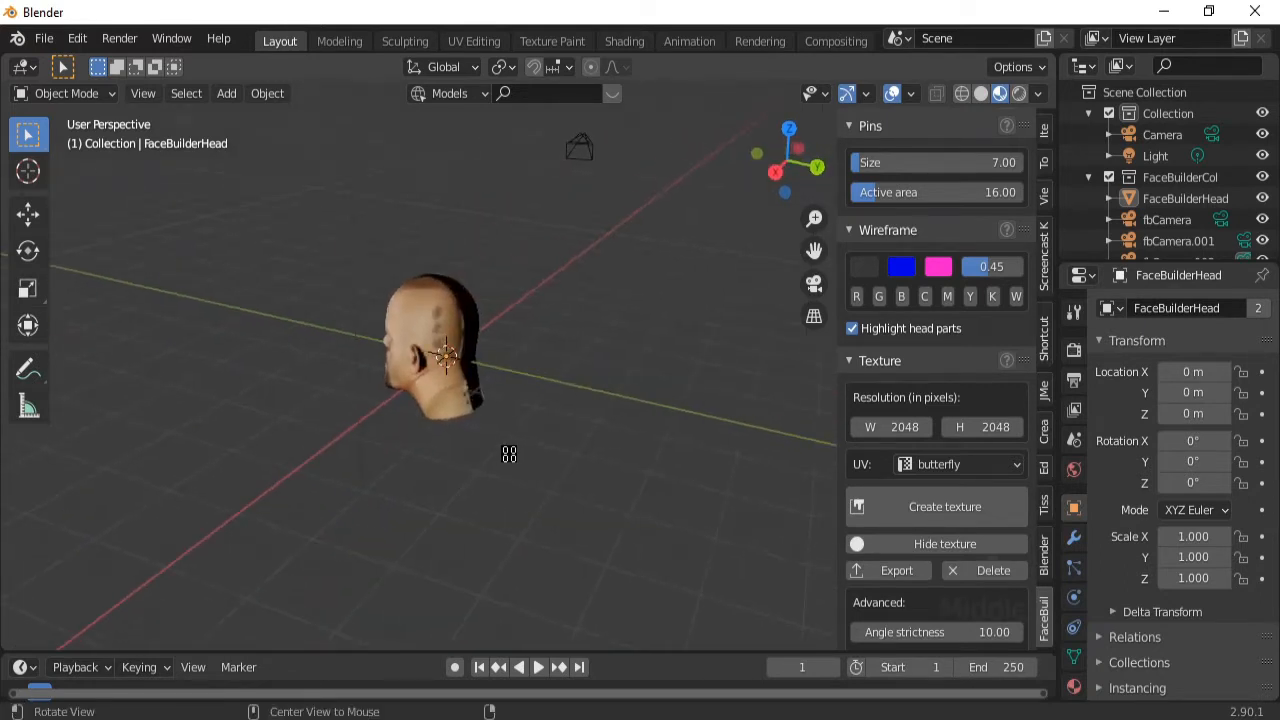
middle_drag(506, 451, 436, 411)
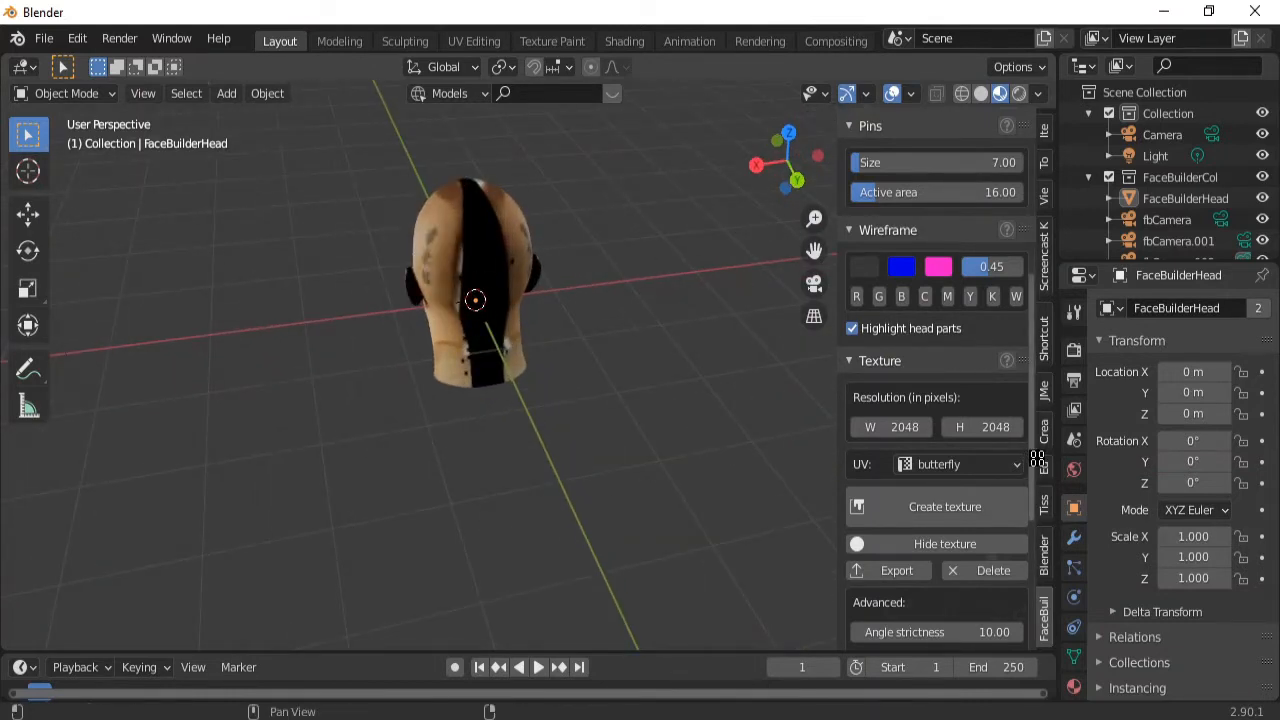
scroll(913, 413, up, 8)
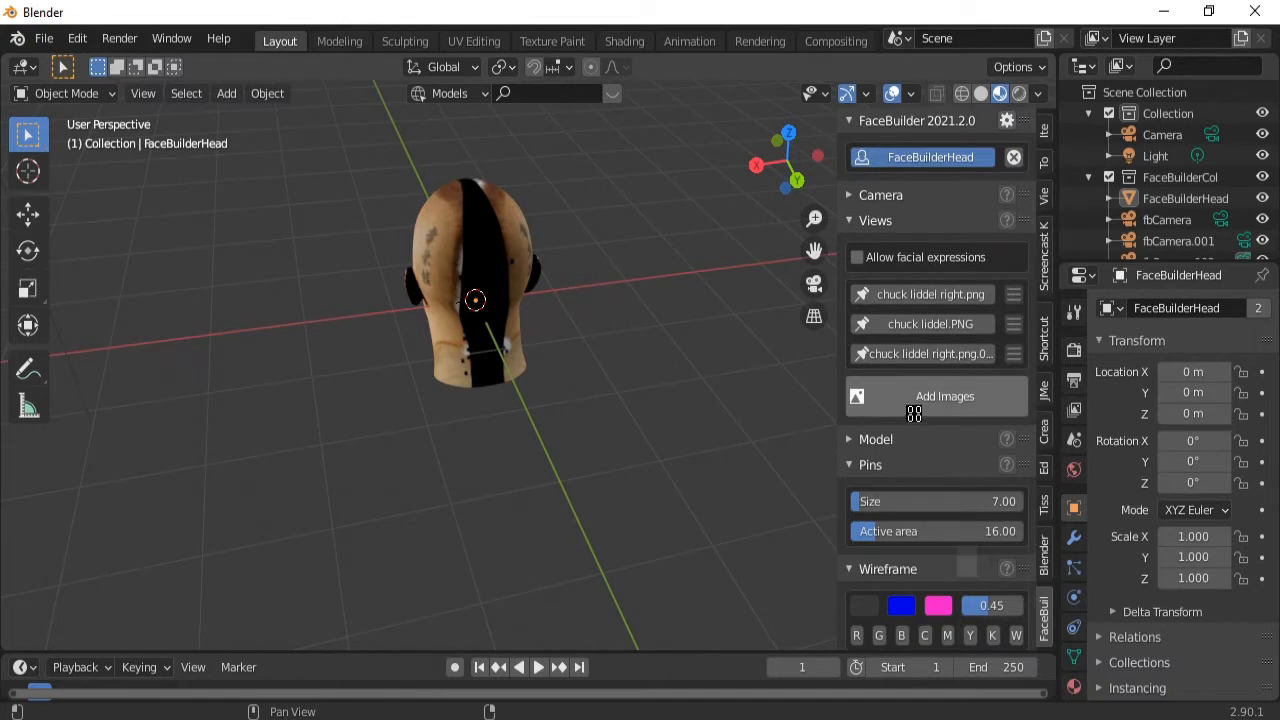
middle_drag(471, 400, 577, 450)
scroll(577, 450, up, 2)
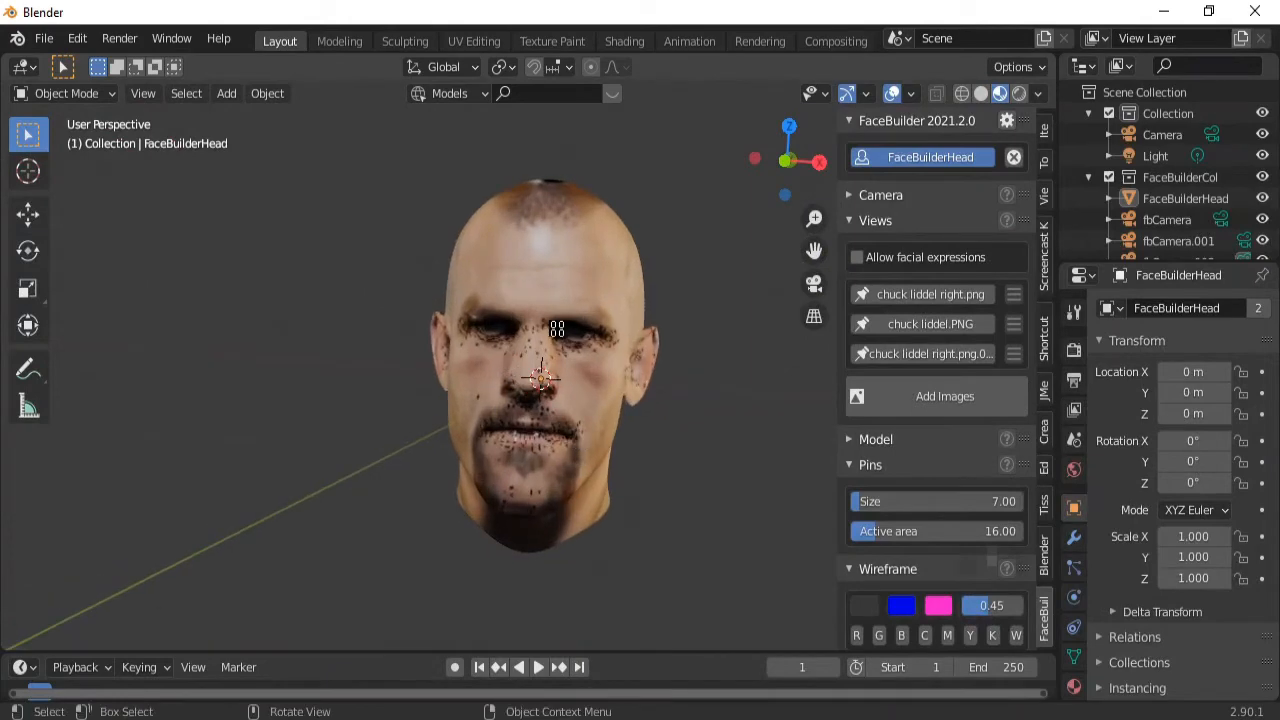
click(474, 41)
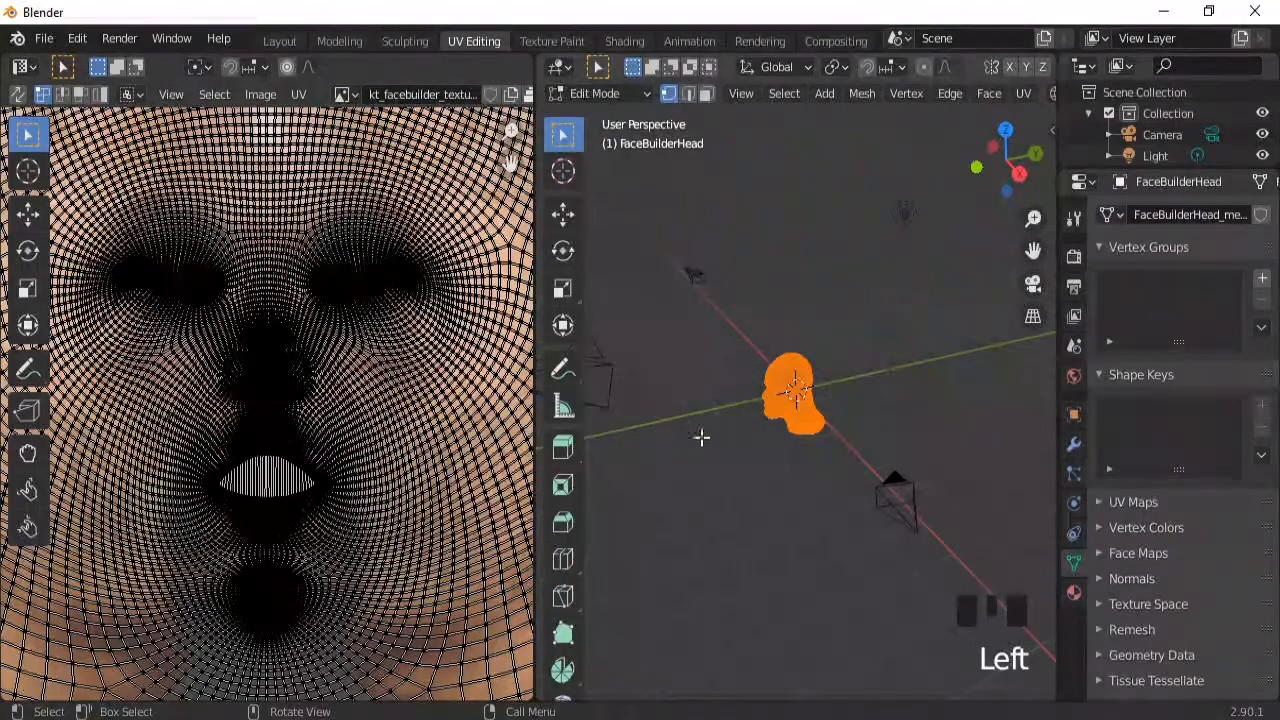
click(641, 91)
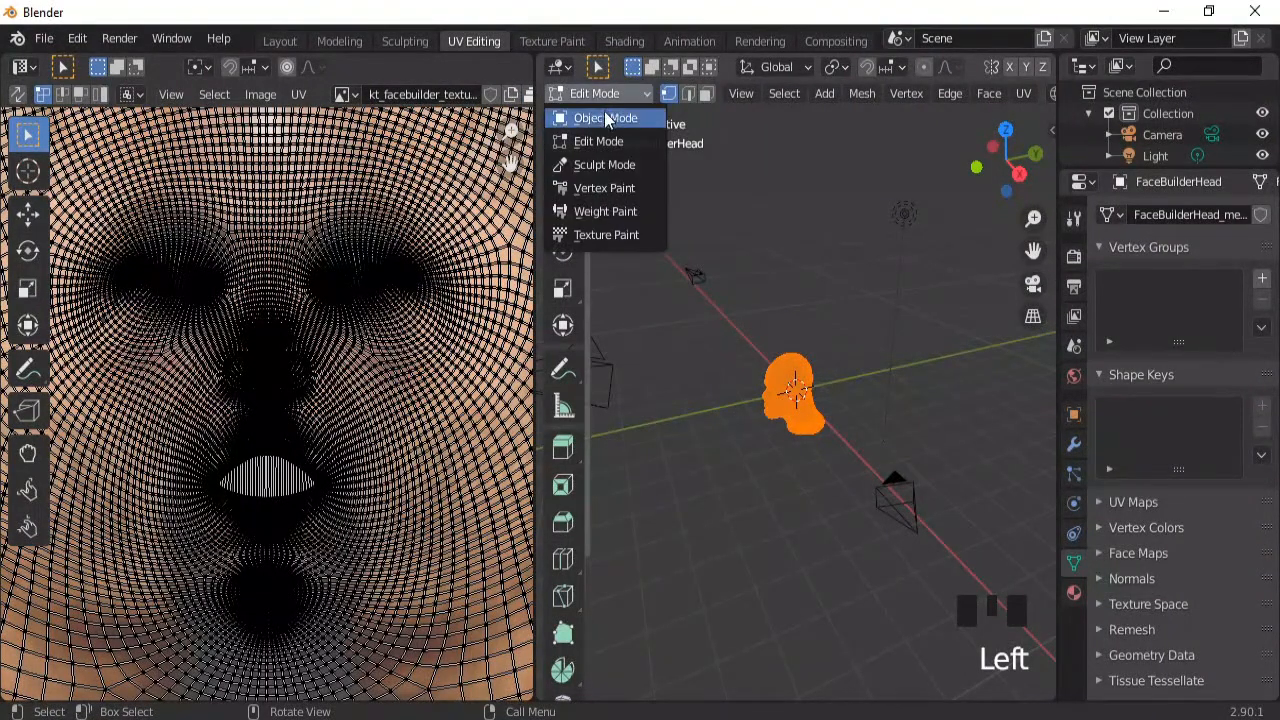
click(606, 118)
middle_drag(714, 437, 912, 190)
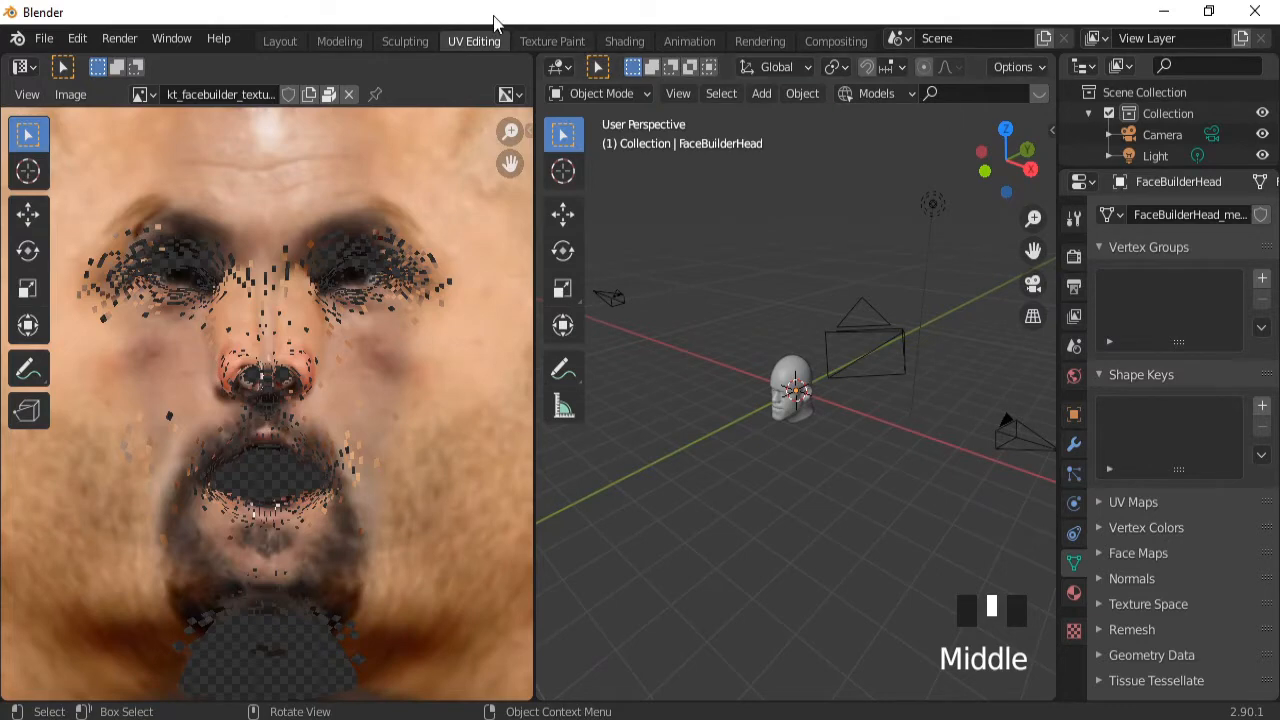
In the Texture Paint workspace, blur the speckles around the eyes, nose, lips and chin on the face texture with the Soften brush.
click(548, 41)
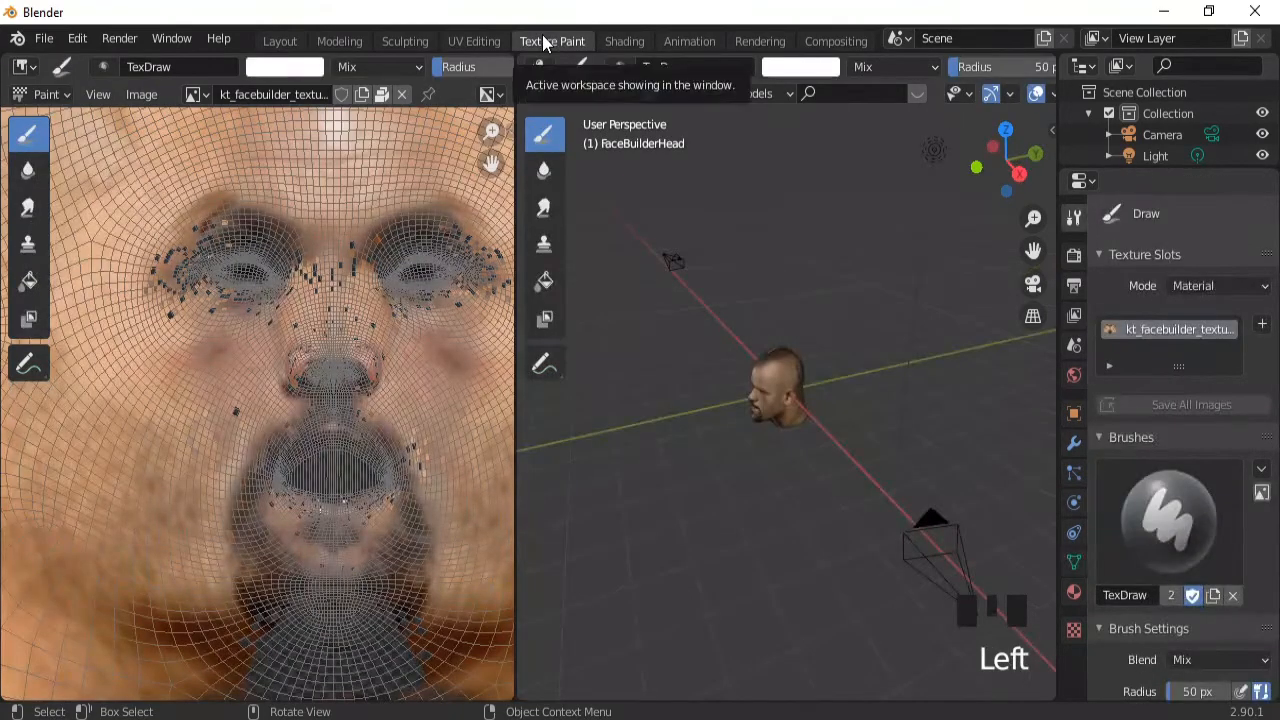
middle_drag(650, 489, 848, 313)
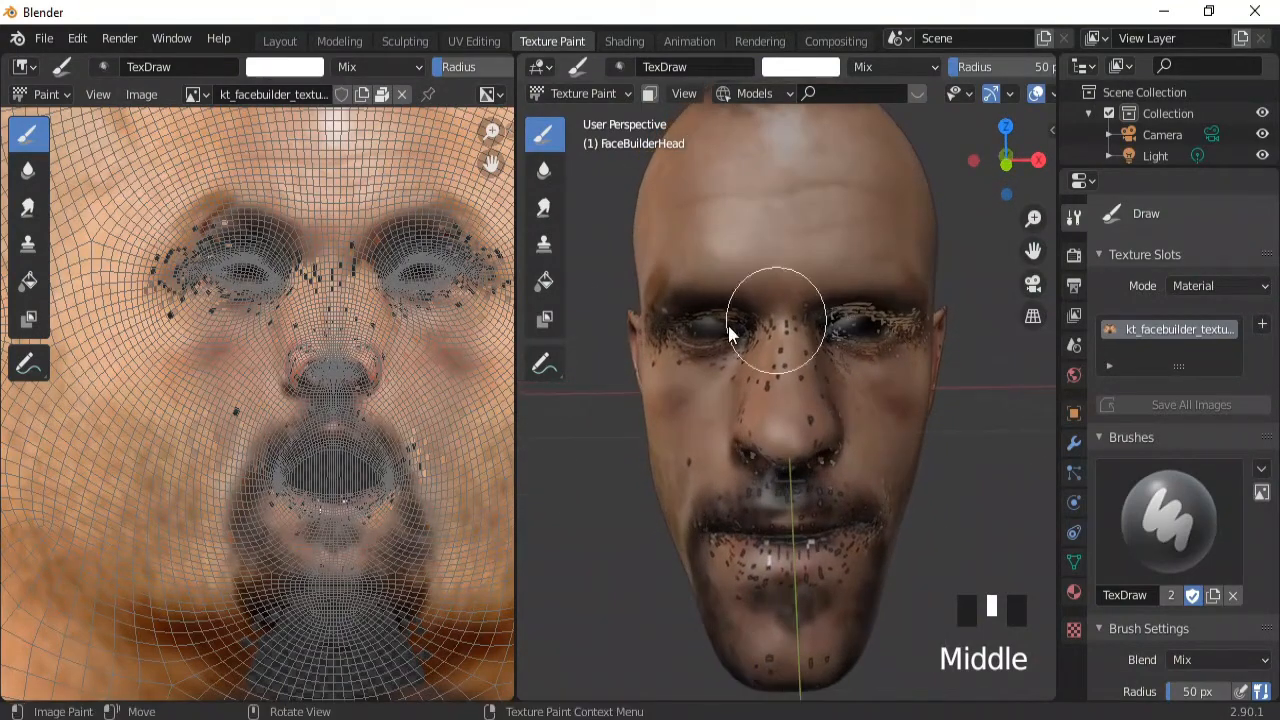
click(29, 172)
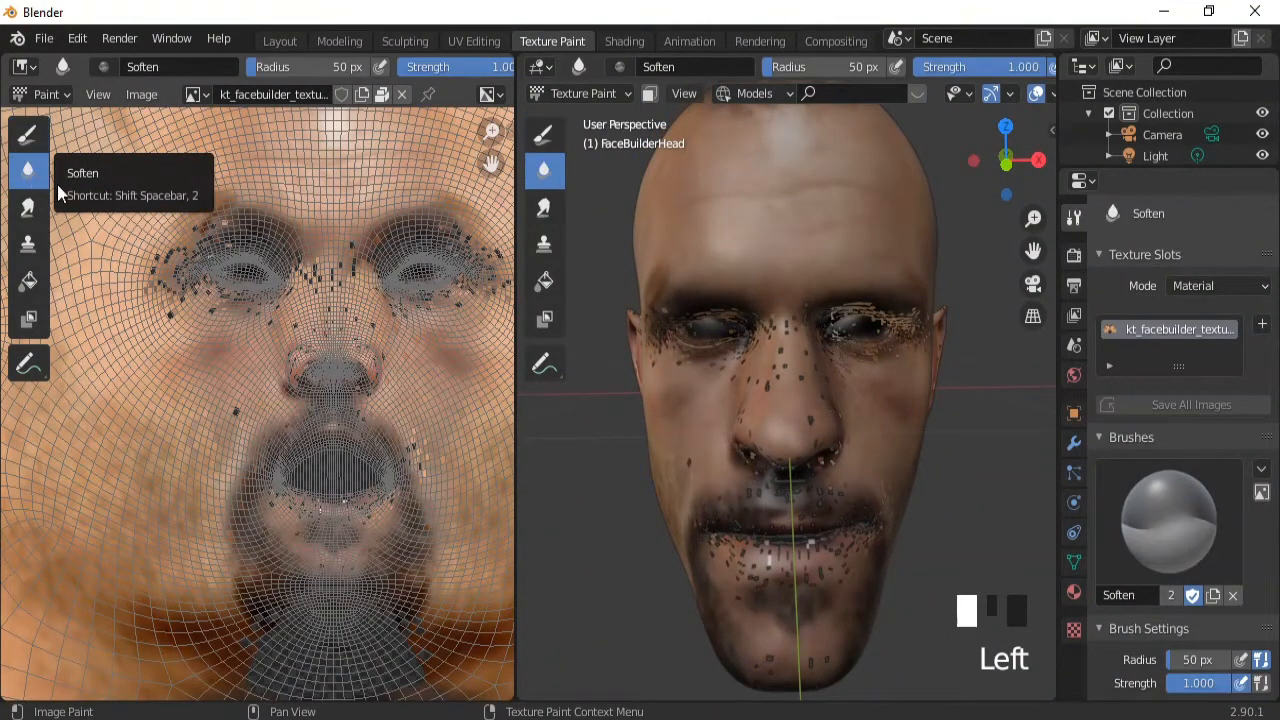
drag(205, 266, 208, 220)
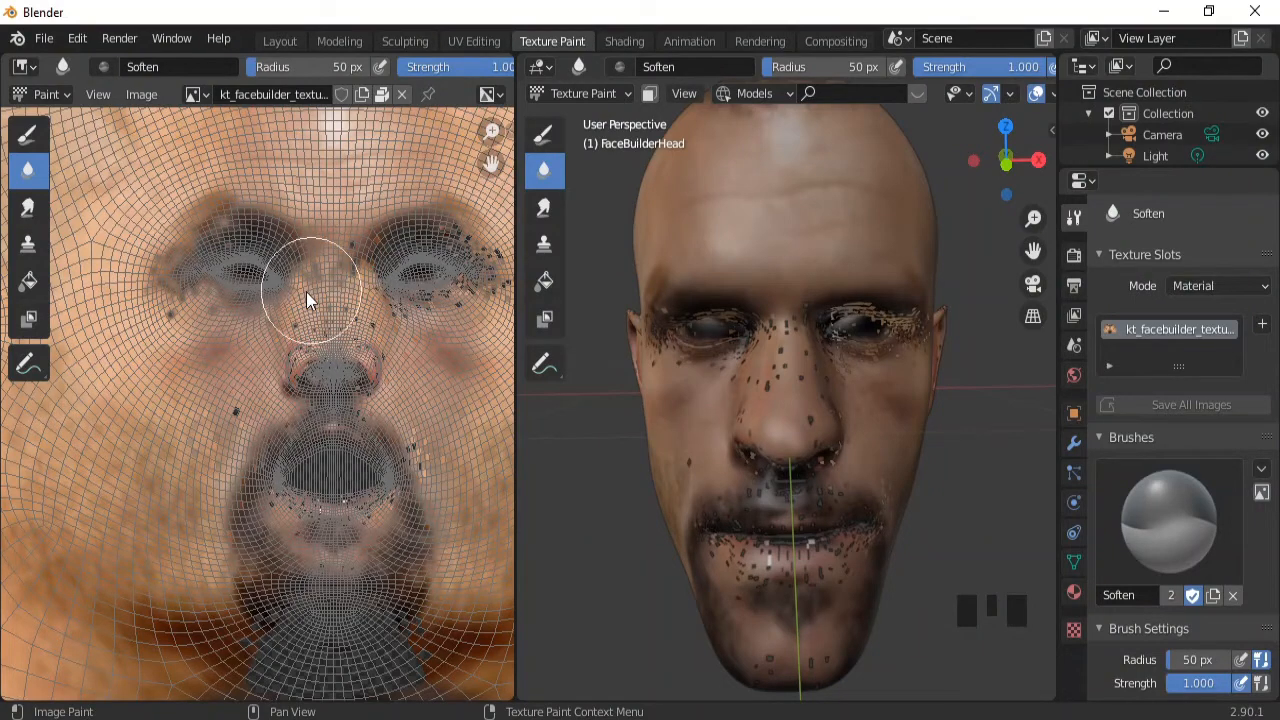
mouse_move(366, 257)
mouse_down()
mouse_move(422, 260)
mouse_move(402, 302)
mouse_move(322, 355)
mouse_move(150, 432)
mouse_up()
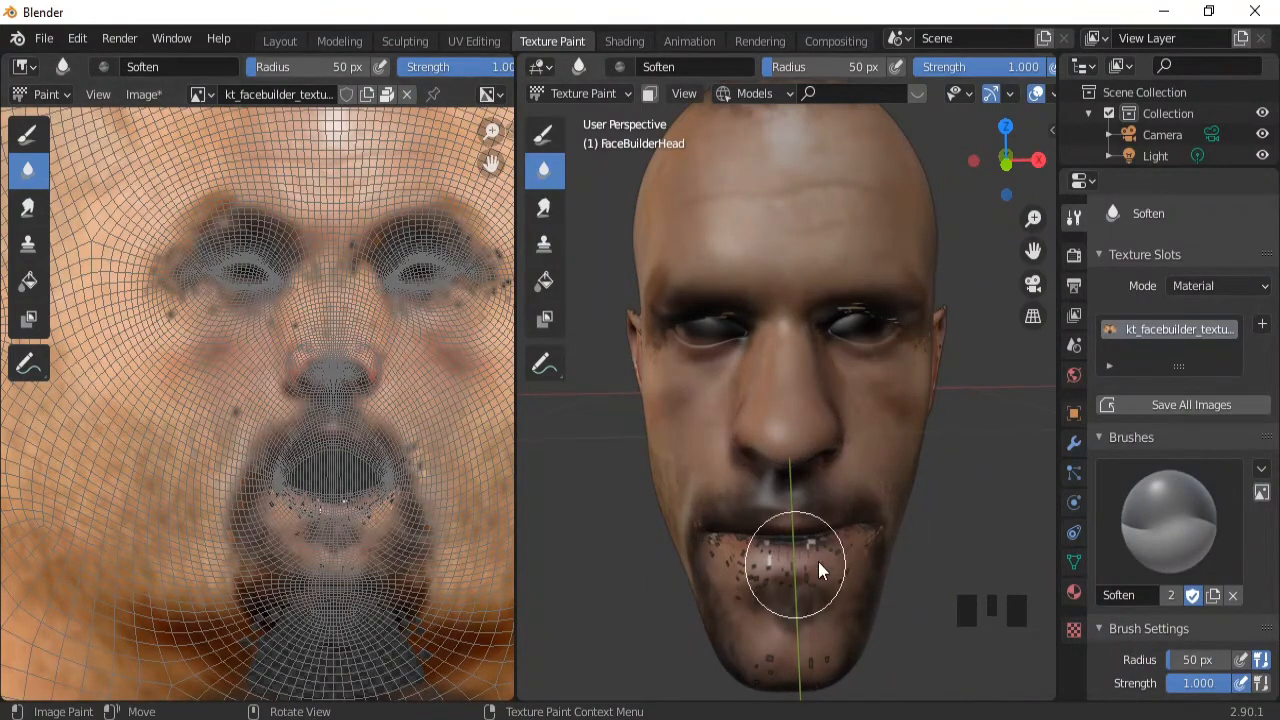
mouse_move(357, 573)
mouse_down()
mouse_move(286, 528)
mouse_move(323, 451)
mouse_move(405, 633)
mouse_up()
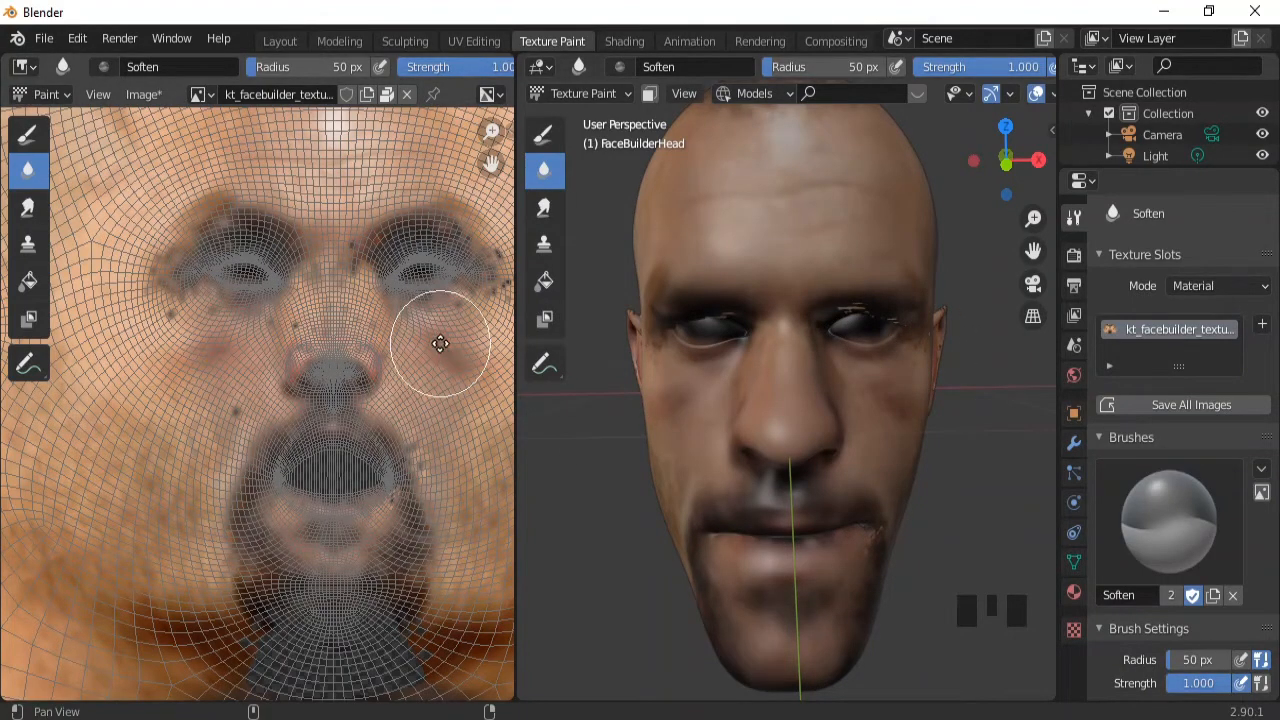
Soften the speckled texture at the head's left ear, the mouth corner and the surrounding cheek.
middle_drag(428, 343, 281, 310)
mouse_move(281, 310)
mouse_down()
mouse_move(330, 260)
mouse_move(163, 262)
mouse_move(378, 330)
mouse_move(233, 260)
mouse_move(210, 200)
mouse_move(180, 350)
mouse_up()
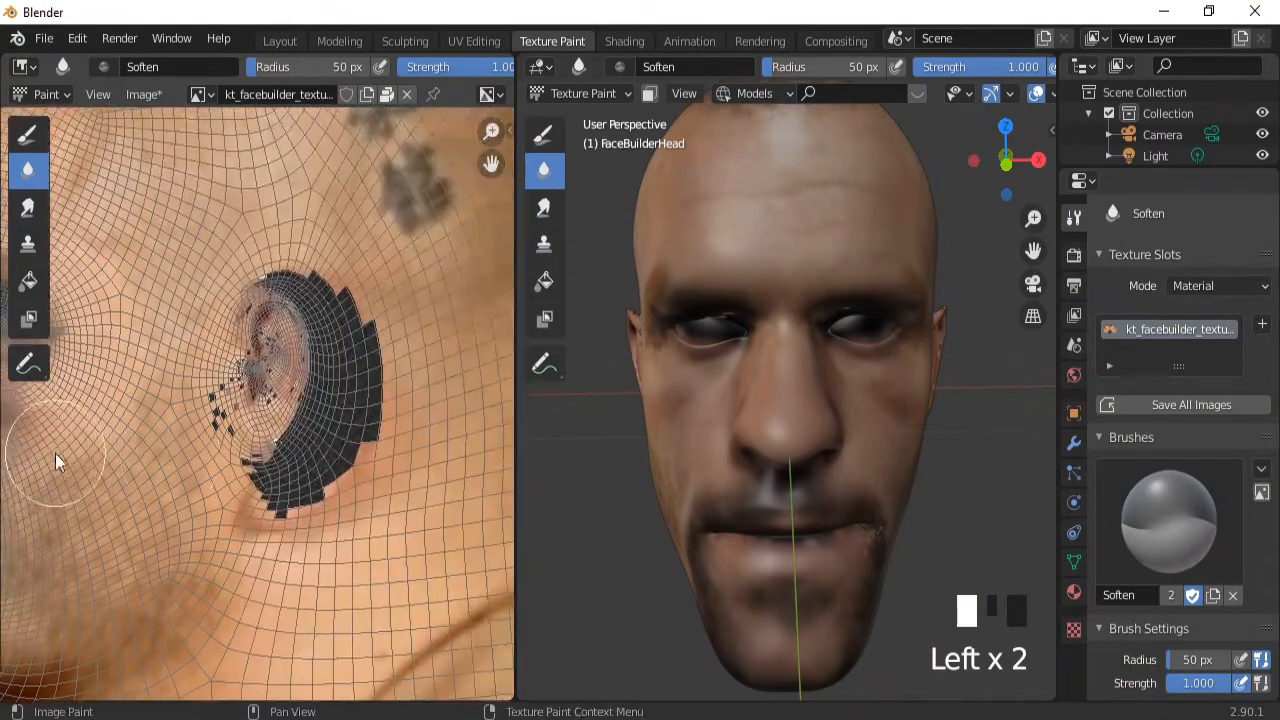
mouse_move(51, 457)
mouse_down()
mouse_move(265, 306)
mouse_move(288, 268)
mouse_move(286, 360)
mouse_move(313, 278)
mouse_move(152, 463)
mouse_up()
mouse_move(151, 461)
middle_down()
mouse_move(286, 271)
mouse_move(256, 332)
middle_up()
mouse_move(256, 332)
mouse_down()
mouse_move(219, 294)
mouse_move(203, 374)
mouse_up()
mouse_move(188, 325)
mouse_down()
mouse_move(186, 300)
mouse_move(202, 302)
mouse_up()
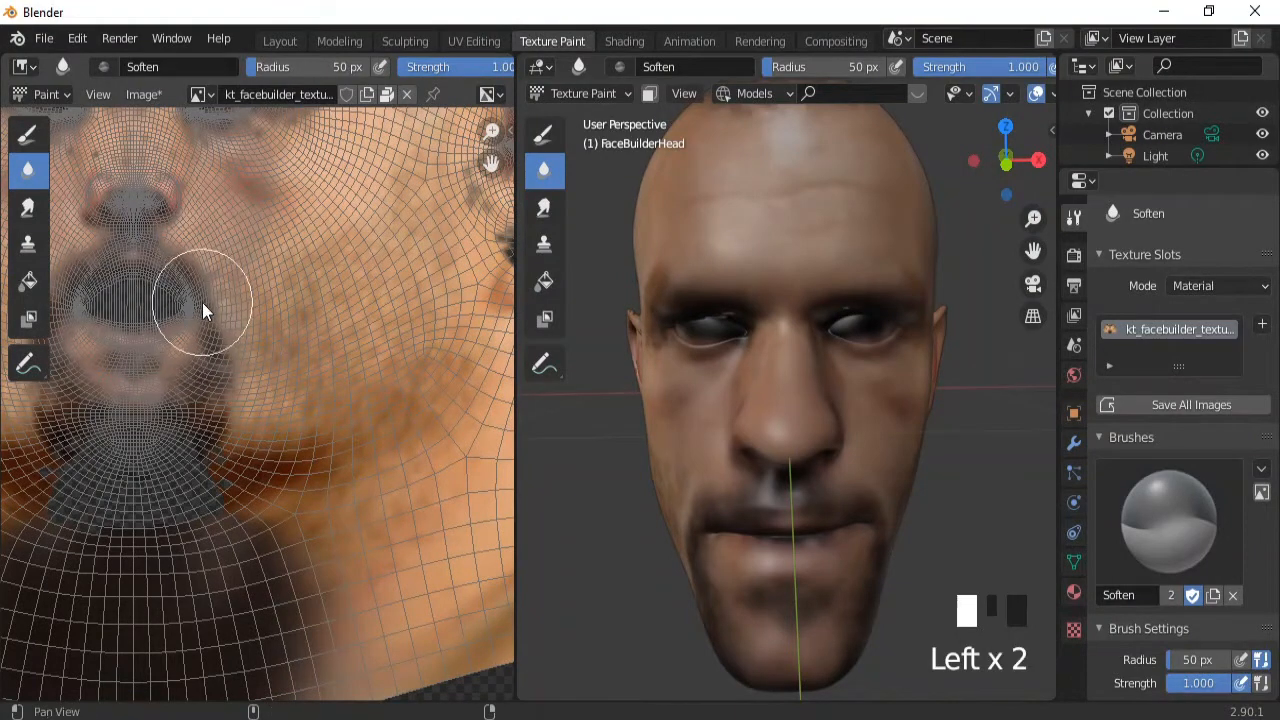
middle_drag(202, 302, 301, 292)
mouse_move(301, 292)
mouse_down()
mouse_move(371, 214)
mouse_move(333, 185)
mouse_up()
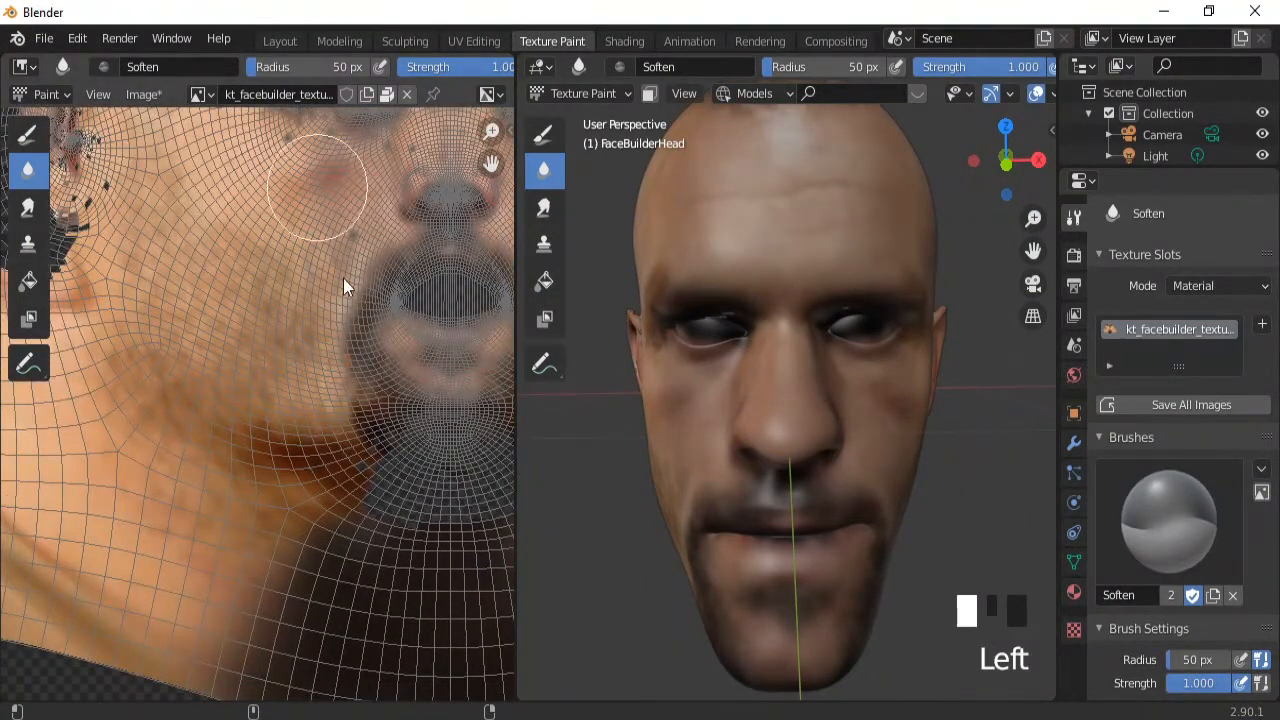
Soften the speckled texture on and around the head's right ear.
mouse_move(640, 455)
middle_down()
mouse_move(294, 354)
mouse_move(486, 329)
mouse_move(255, 395)
middle_up()
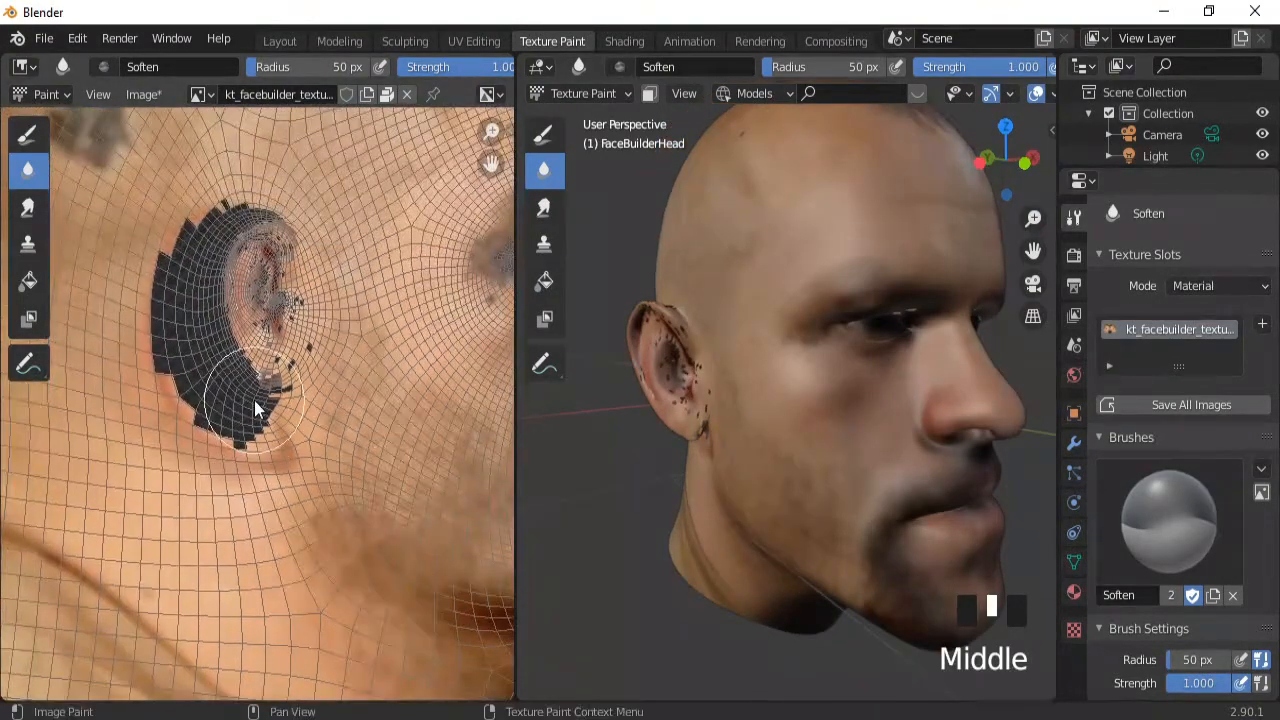
mouse_move(255, 395)
mouse_down()
mouse_move(275, 370)
mouse_move(280, 315)
mouse_up()
mouse_move(349, 150)
mouse_down()
mouse_move(425, 312)
mouse_move(400, 360)
mouse_up()
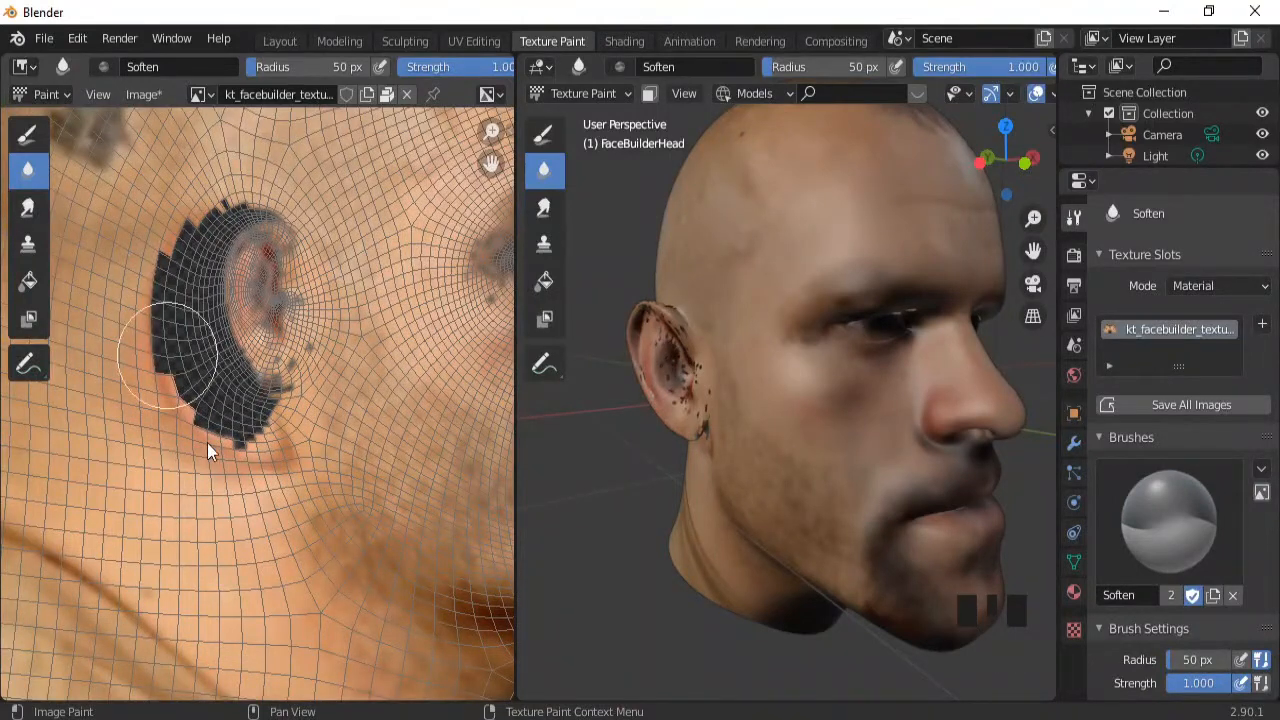
mouse_move(275, 220)
mouse_down()
mouse_move(263, 165)
mouse_move(204, 332)
mouse_move(212, 167)
mouse_move(150, 168)
mouse_up()
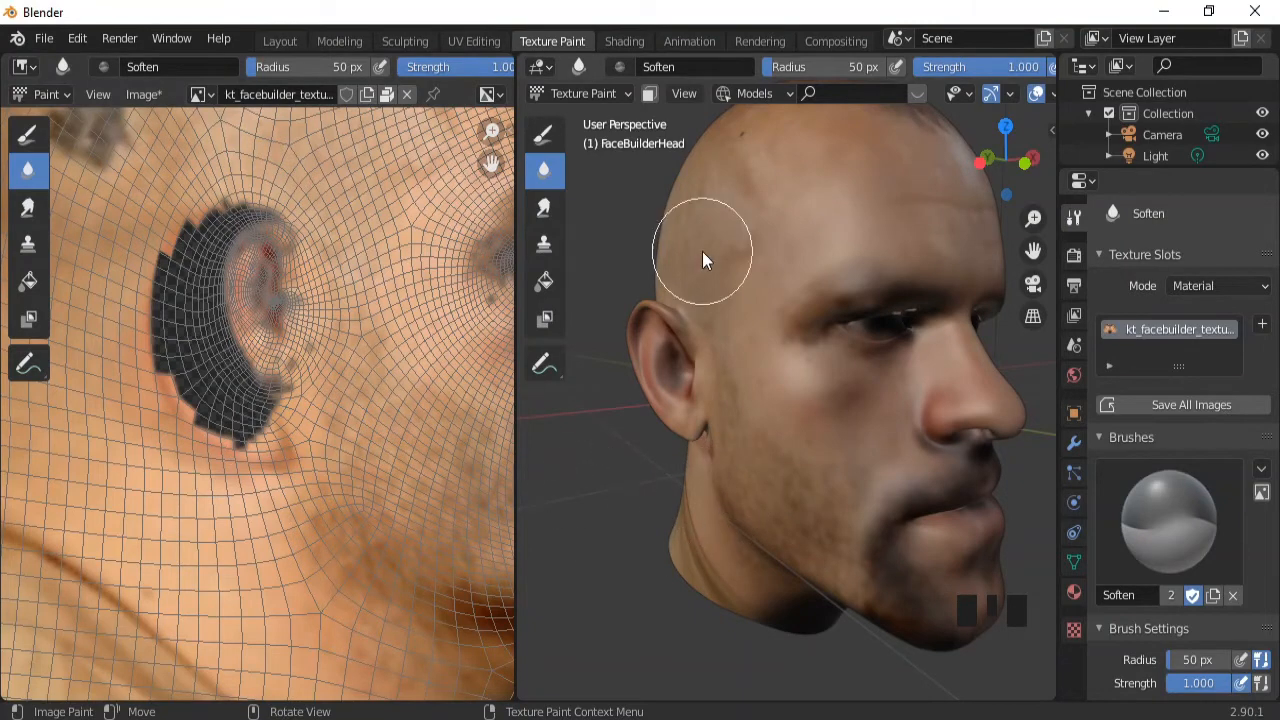
Join the image editor area into the 3D view to check the softened face, and return to the Layout workspace.
right_click(513, 500)
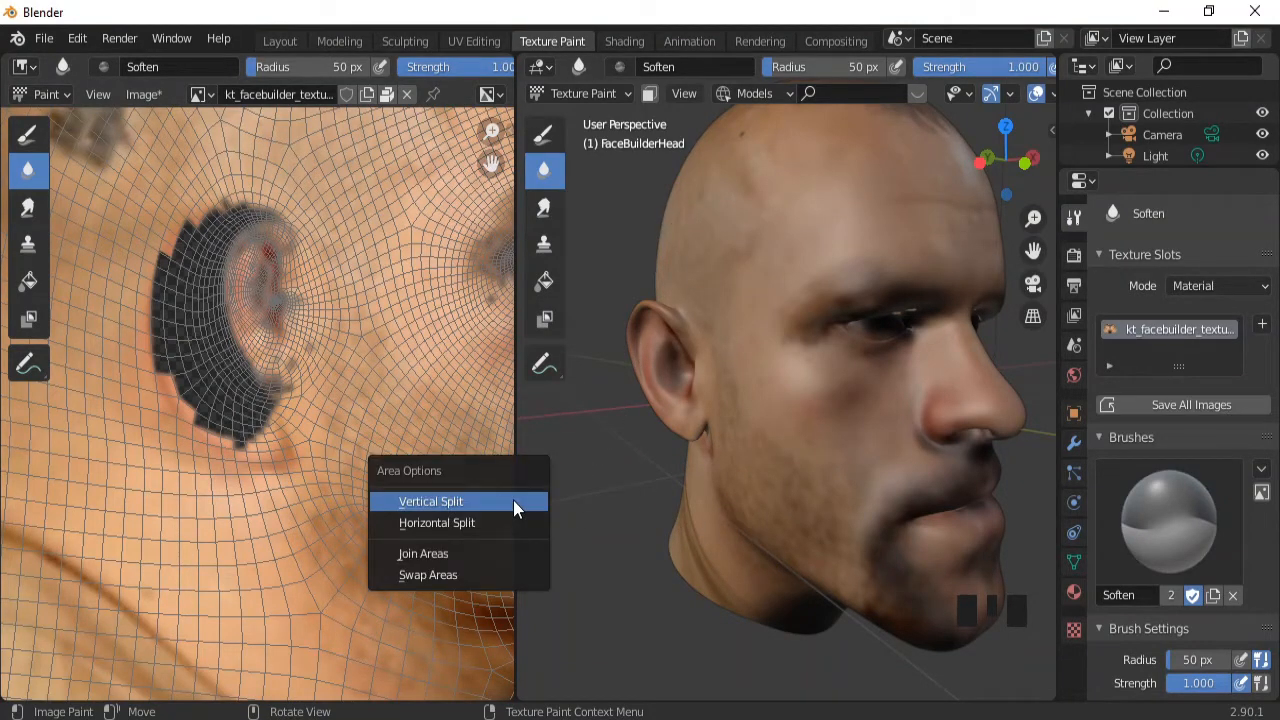
click(452, 553)
click(323, 523)
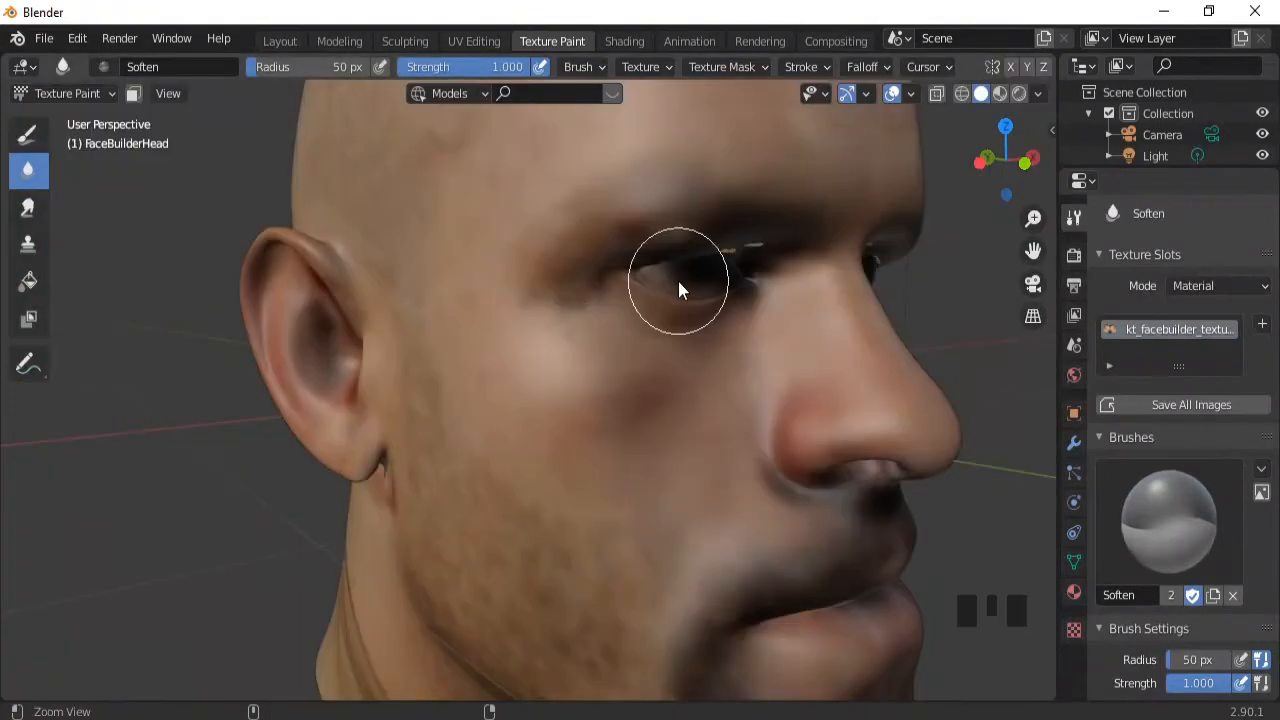
mouse_move(678, 281)
ctrl+middle_down()
mouse_move(637, 398)
mouse_move(570, 433)
mouse_move(509, 442)
mouse_move(532, 434)
mouse_move(536, 396)
ctrl+middle_up()
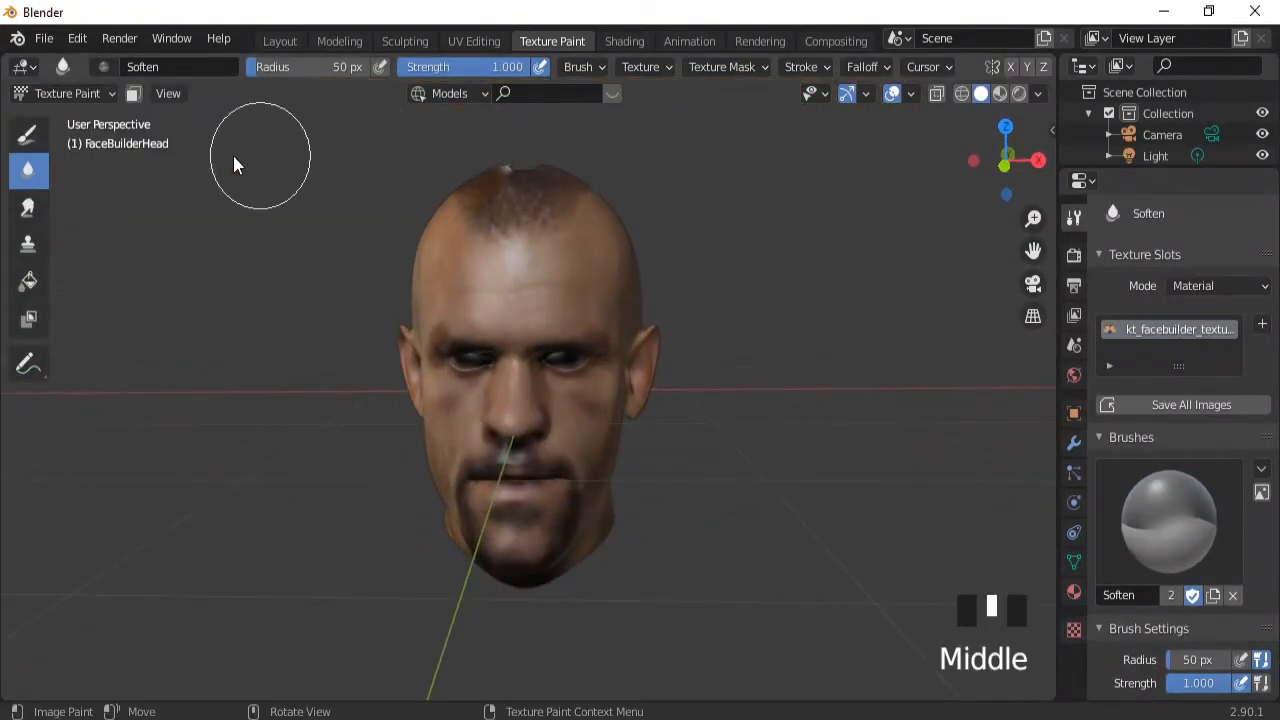
click(281, 41)
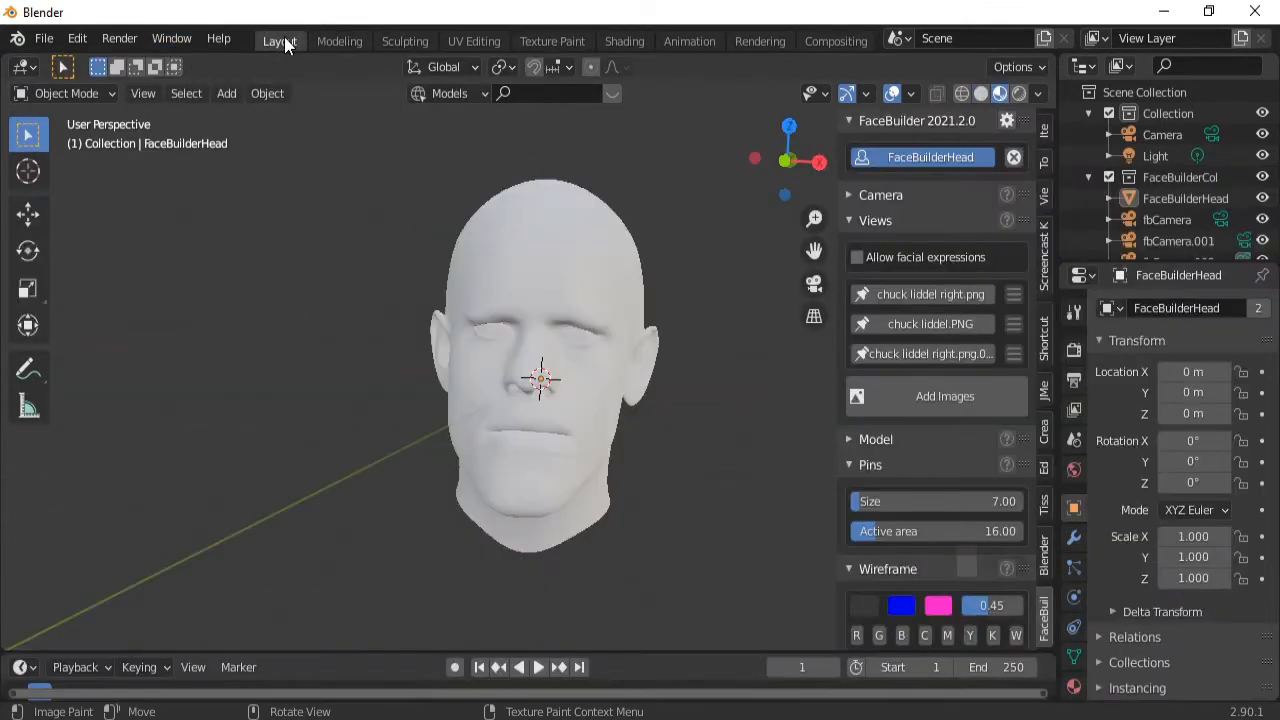
Switch the head to Weight Paint and paint full weight over the front of the mohawk with a 26 px Draw brush.
middle_drag(529, 267, 530, 300)
click(104, 94)
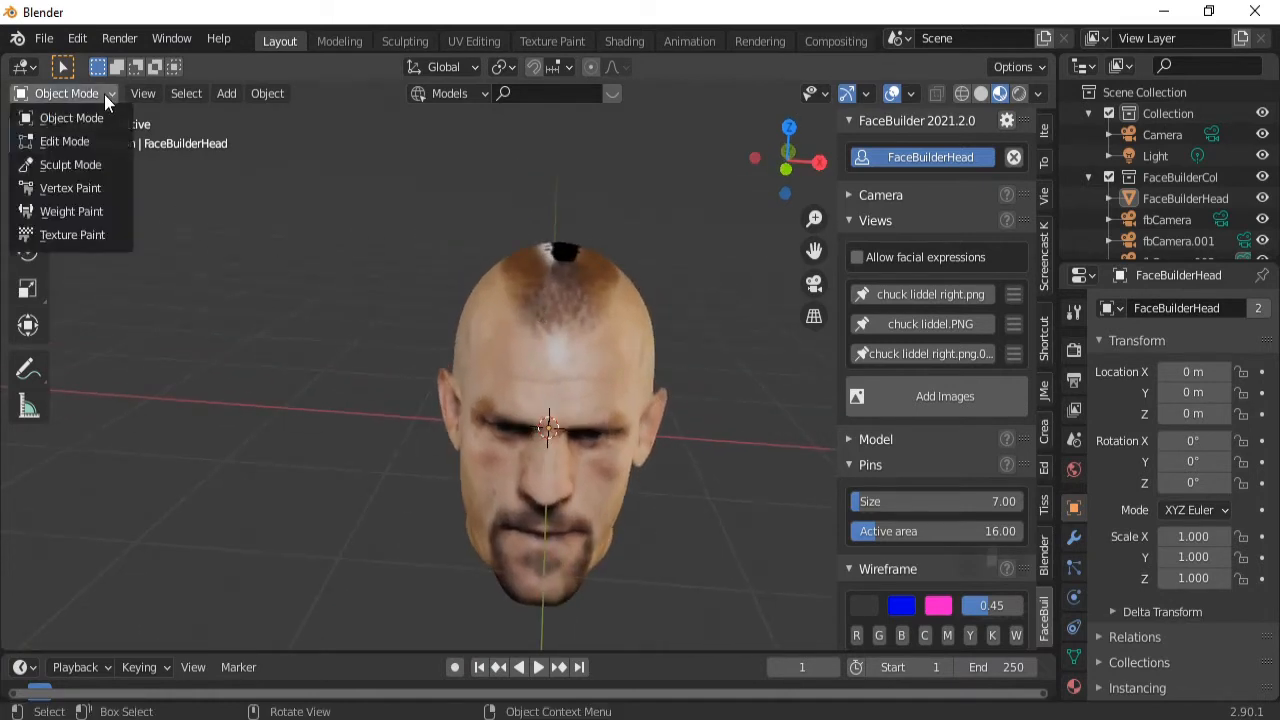
click(72, 188)
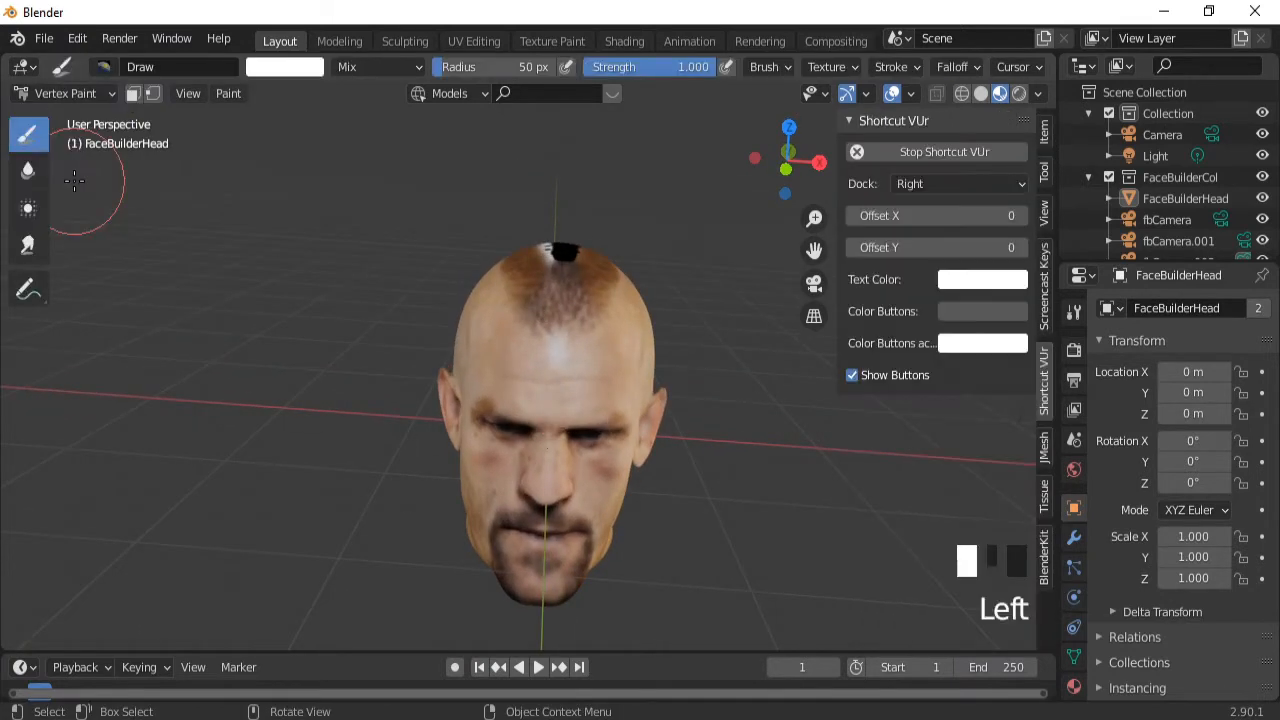
click(107, 92)
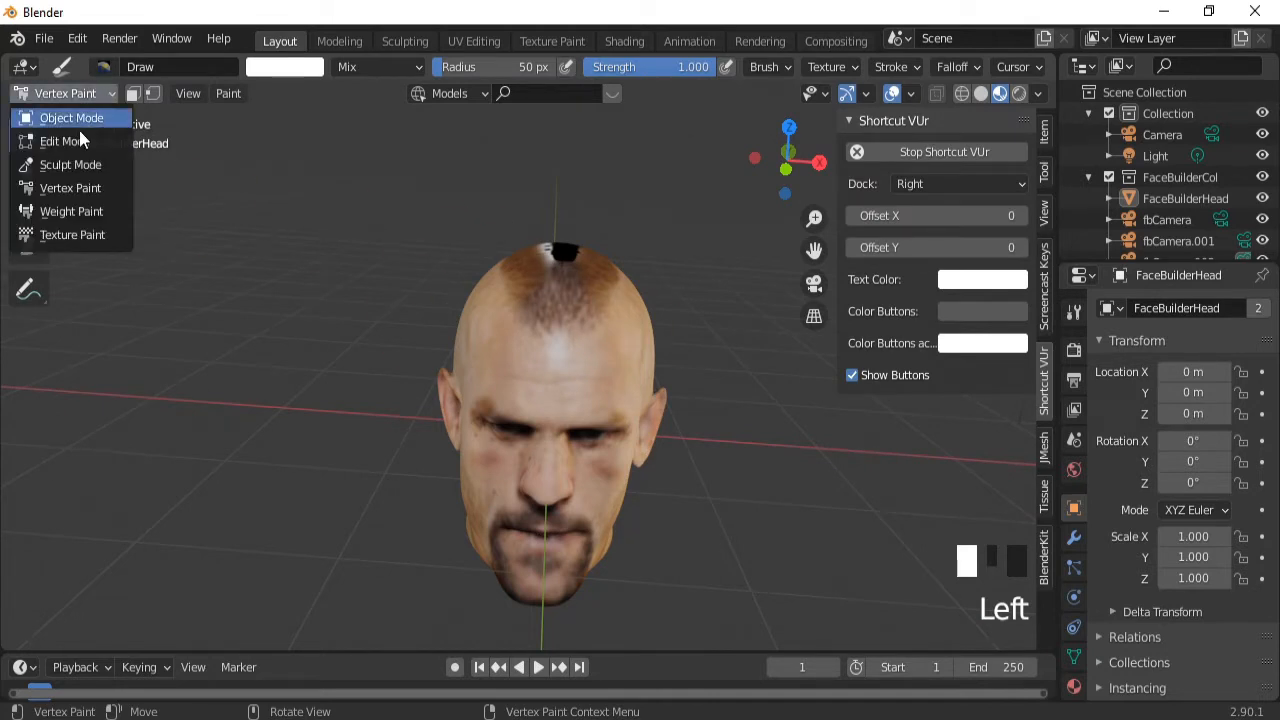
click(62, 213)
middle_drag(580, 346, 557, 380)
key(f)
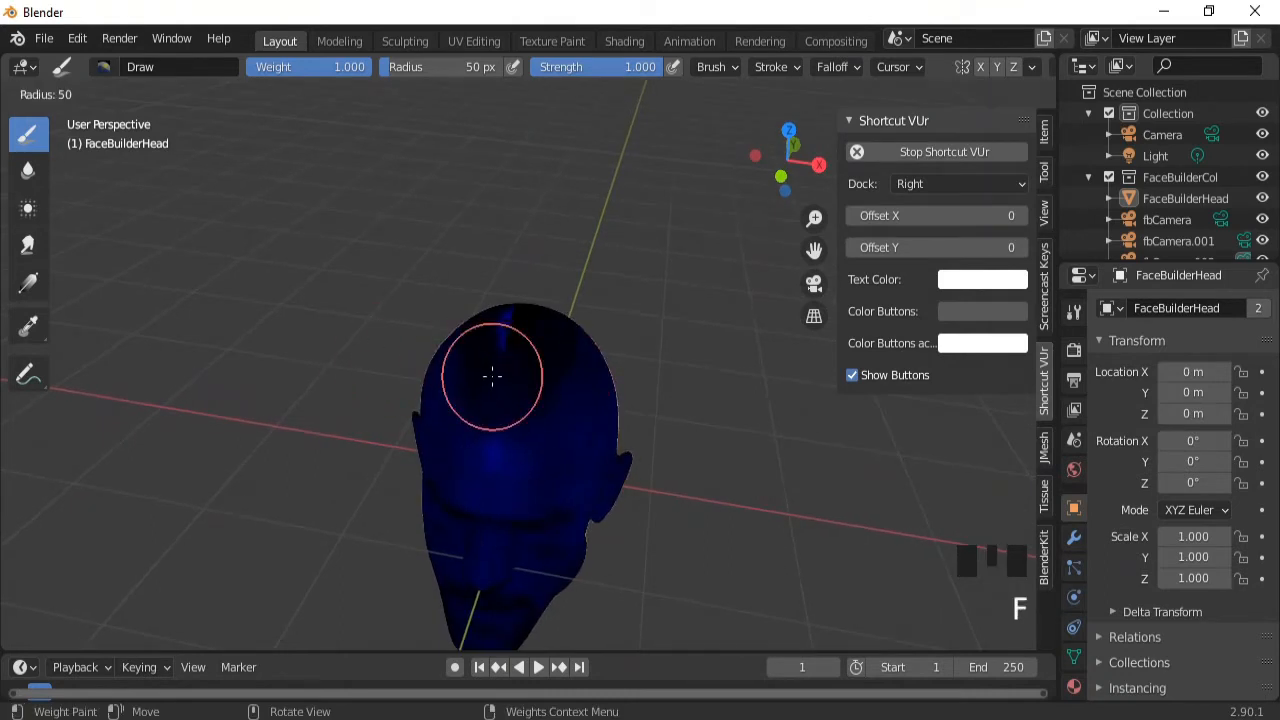
click(491, 390)
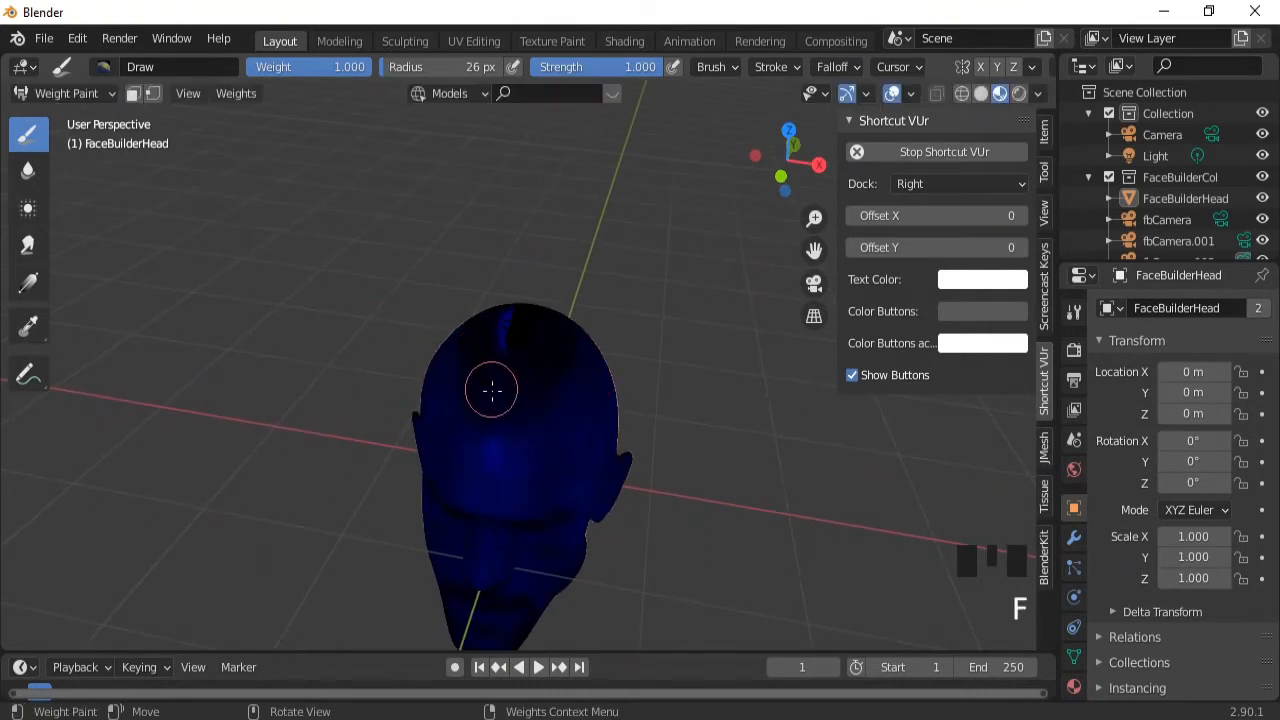
mouse_move(496, 400)
mouse_down()
mouse_move(558, 304)
mouse_move(523, 337)
mouse_move(543, 330)
mouse_move(532, 379)
mouse_move(491, 309)
mouse_move(539, 297)
mouse_up()
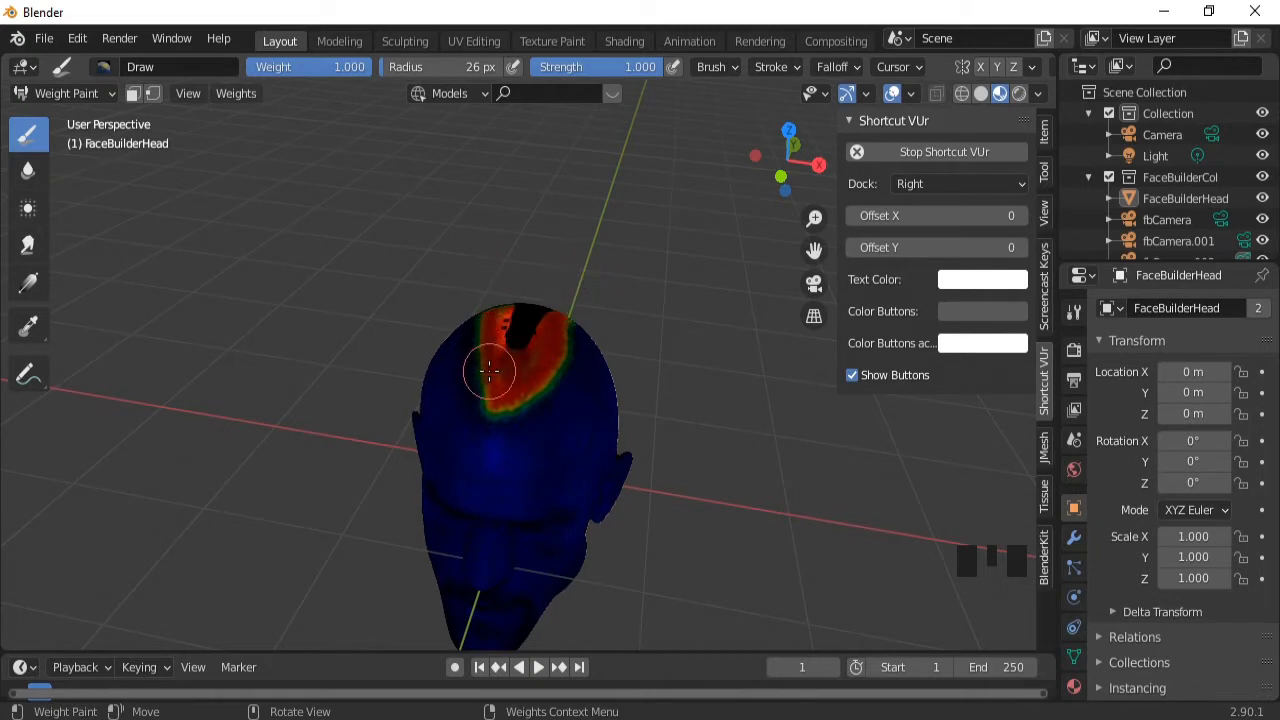
mouse_move(489, 371)
mouse_down()
mouse_move(477, 309)
mouse_move(480, 382)
mouse_move(503, 397)
mouse_move(524, 389)
mouse_move(517, 411)
mouse_up()
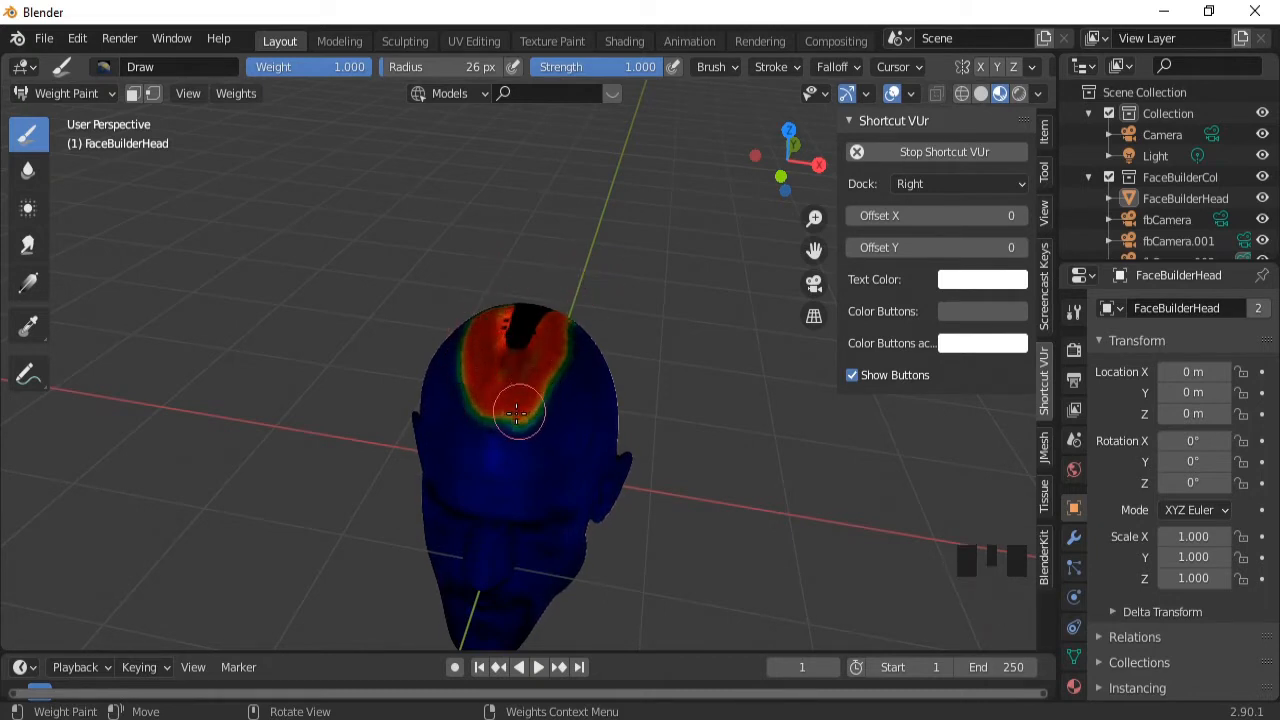
Extend the full-weight mohawk strip over the crown and down both sides of the back of the head.
mouse_move(595, 339)
middle_down()
mouse_move(385, 325)
mouse_move(429, 300)
middle_up()
mouse_move(414, 206)
mouse_down()
mouse_move(429, 300)
mouse_move(405, 240)
mouse_move(417, 318)
mouse_up()
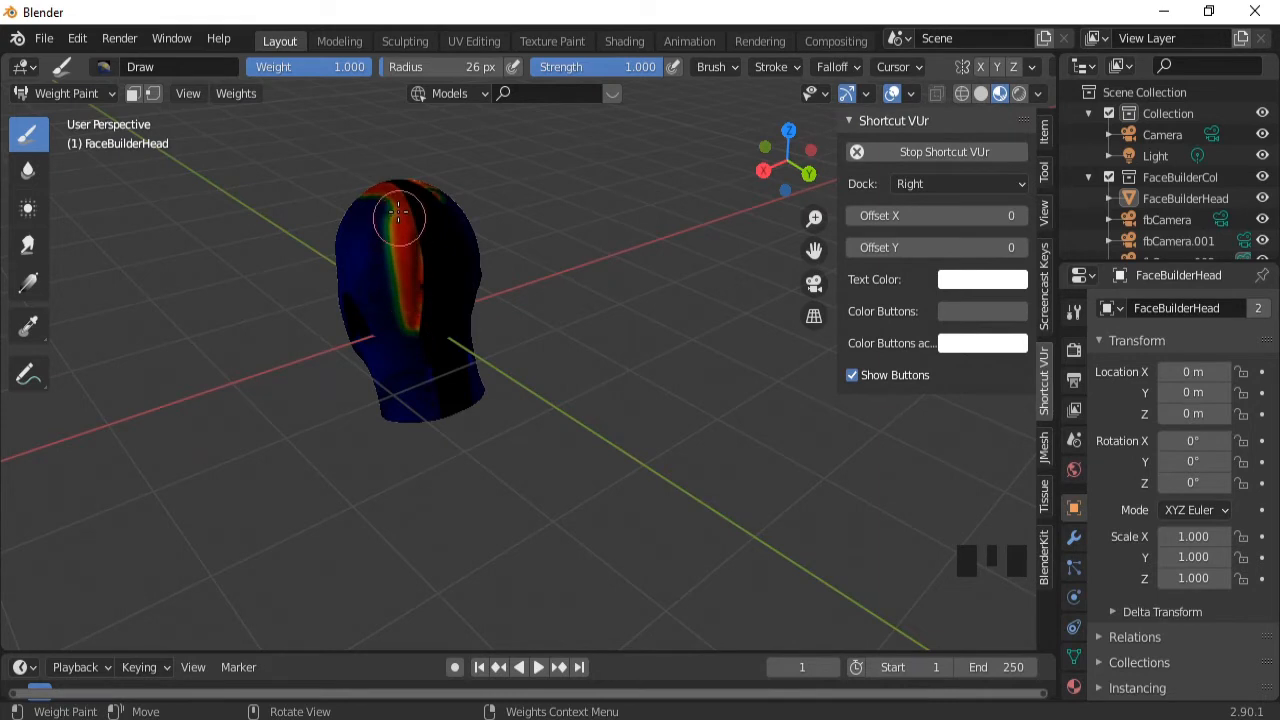
mouse_move(414, 225)
middle_down()
mouse_move(354, 266)
mouse_move(562, 188)
middle_up()
mouse_move(562, 188)
mouse_down()
mouse_move(543, 171)
mouse_move(536, 305)
mouse_up()
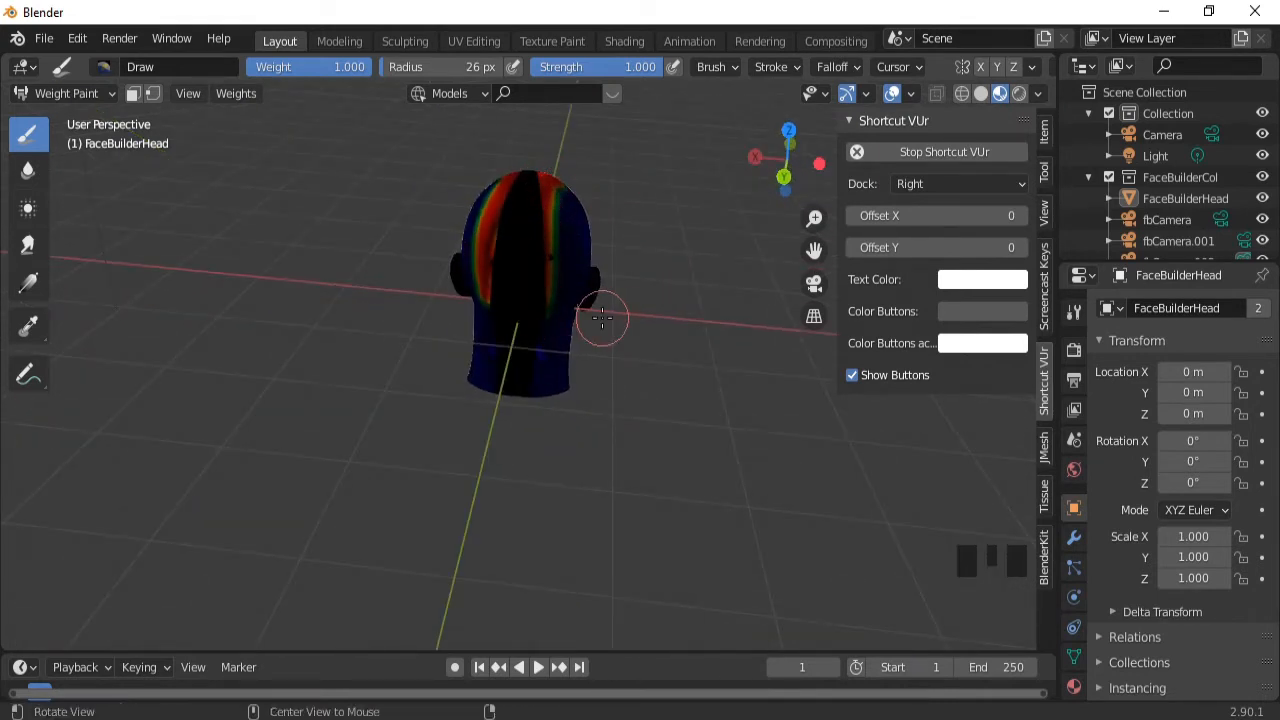
Paint full weight down the head's left side of the goatee and along the chin with 13 px and 21 px brushes.
middle_drag(586, 309, 547, 370)
key(f)
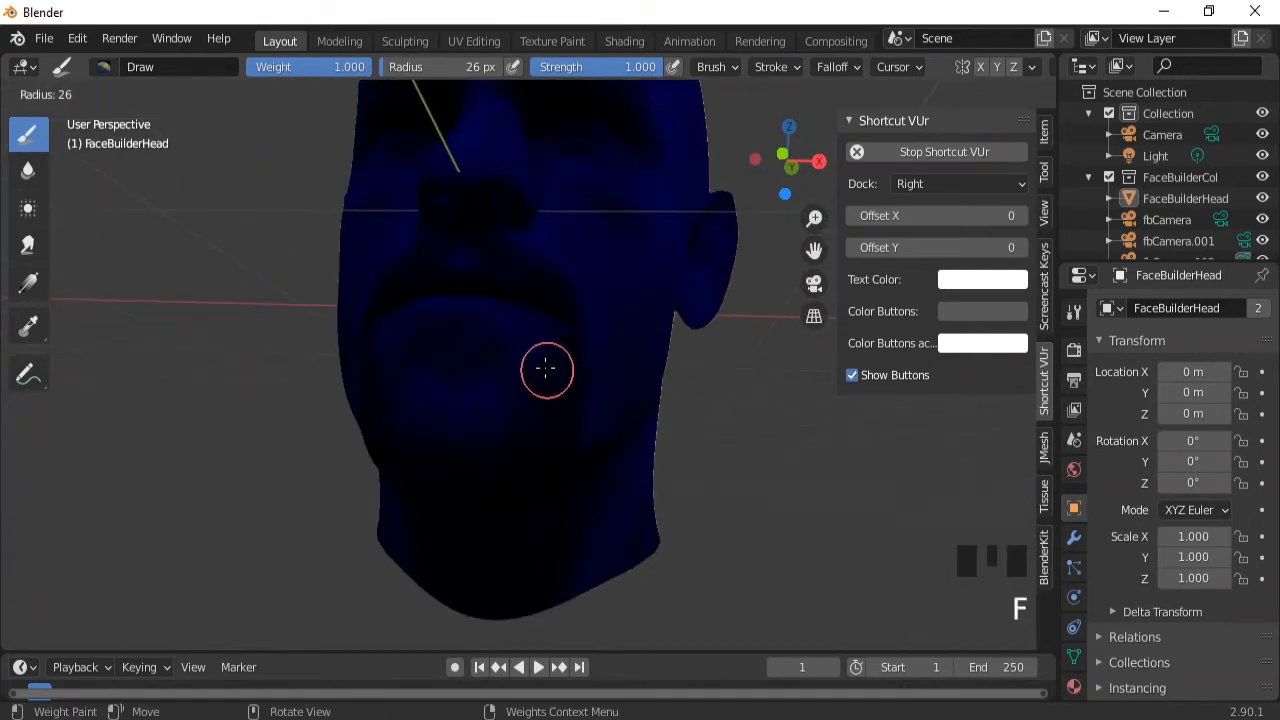
drag(571, 337, 567, 418)
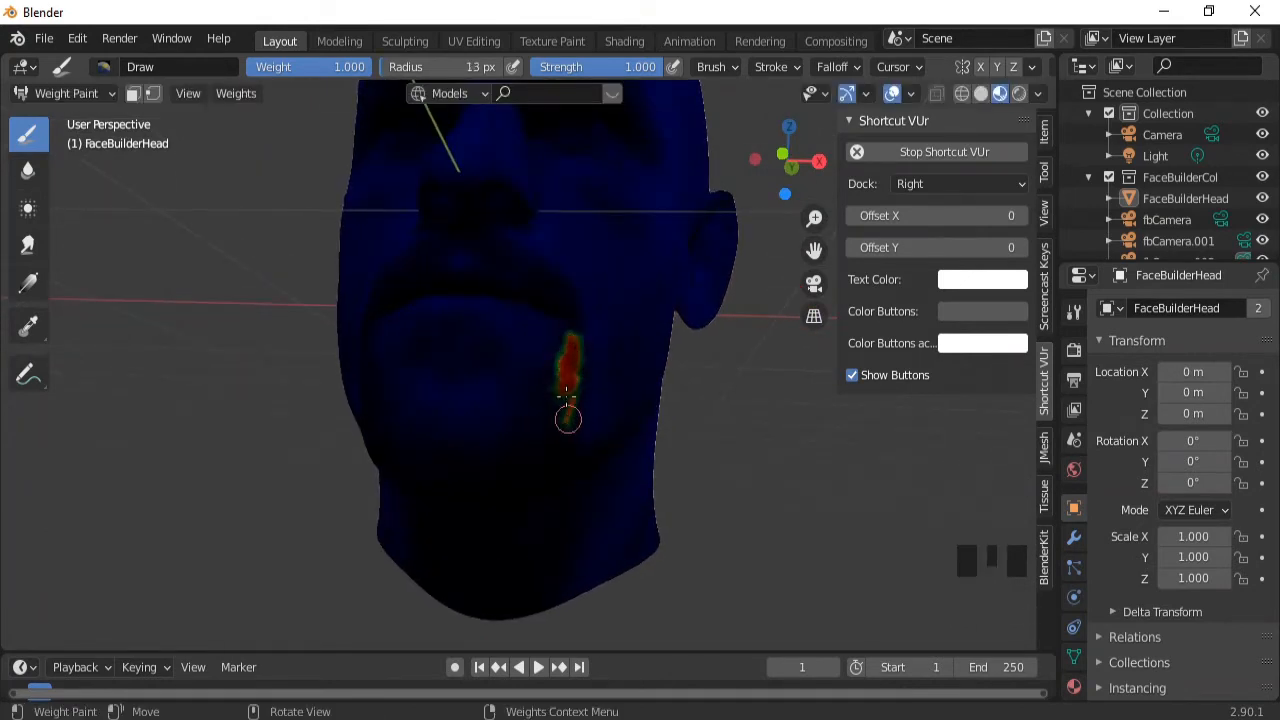
key(f)
click(491, 463)
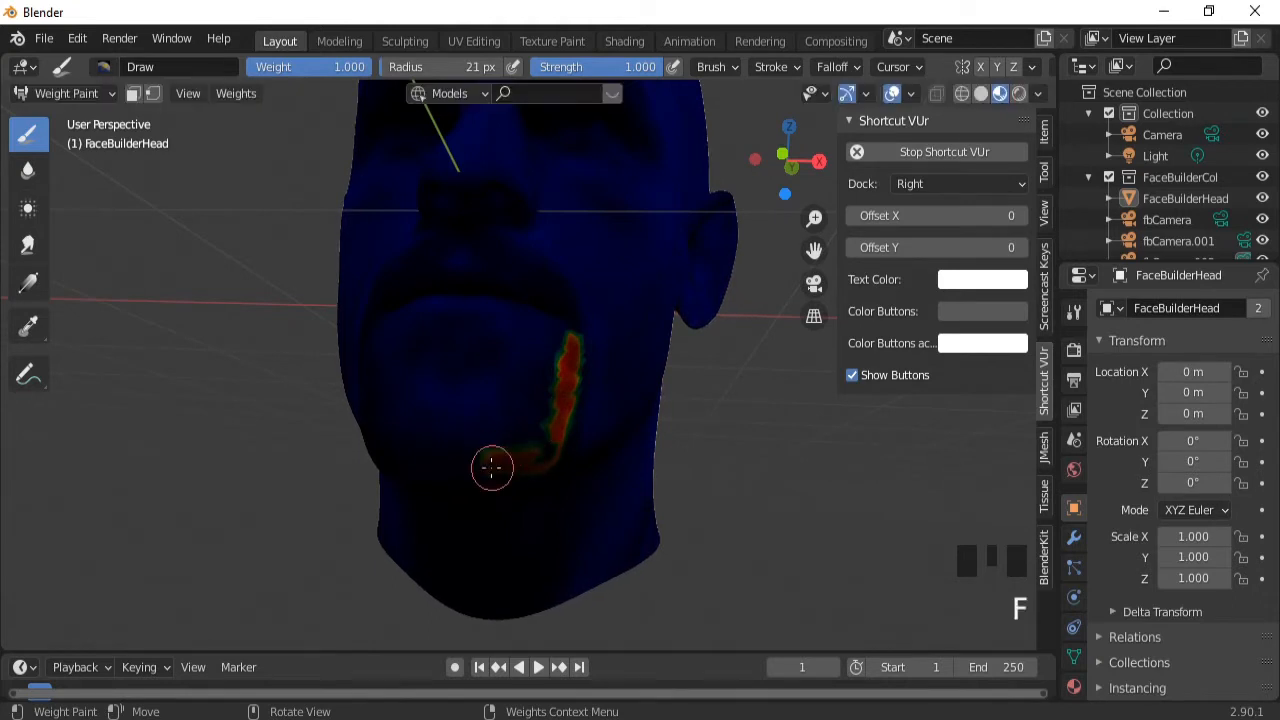
drag(491, 463, 540, 456)
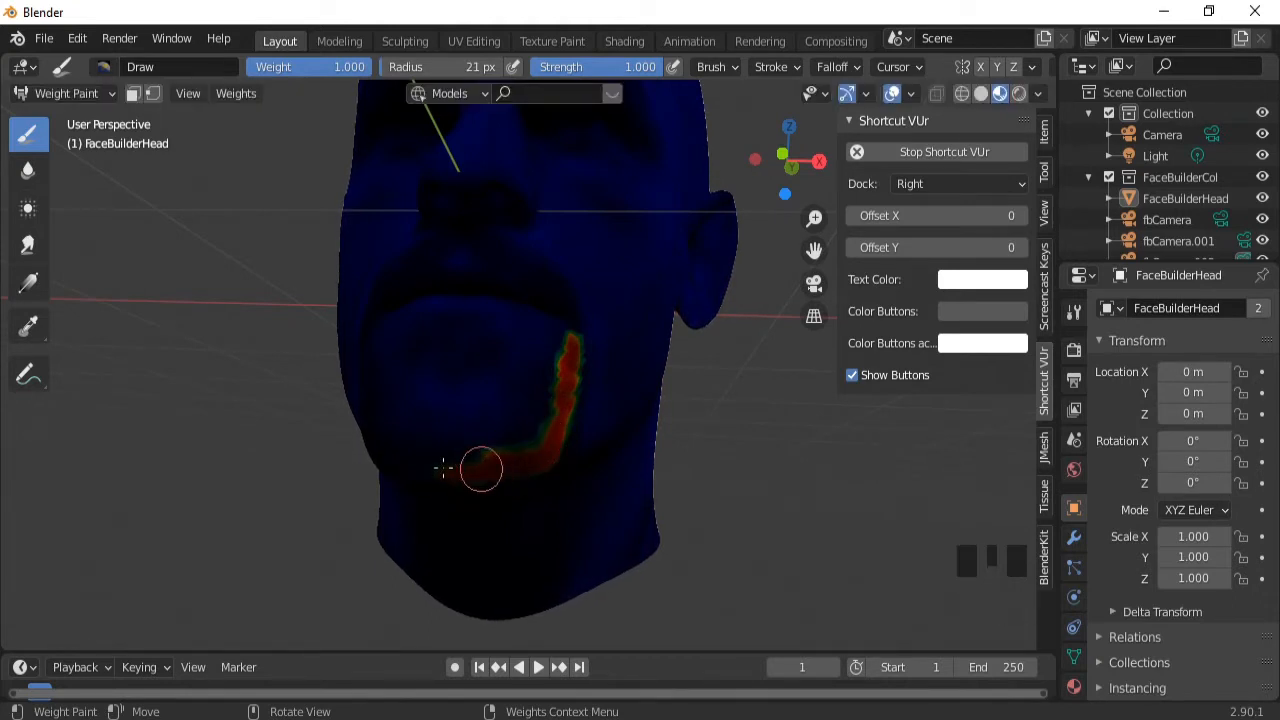
Paint full weight along the head's right side of the goatee and complete the strip across the chin.
middle_drag(434, 466, 783, 457)
mouse_move(783, 457)
mouse_down()
mouse_move(729, 420)
mouse_move(691, 346)
mouse_move(723, 443)
mouse_move(863, 477)
mouse_up()
middle_drag(863, 477, 753, 483)
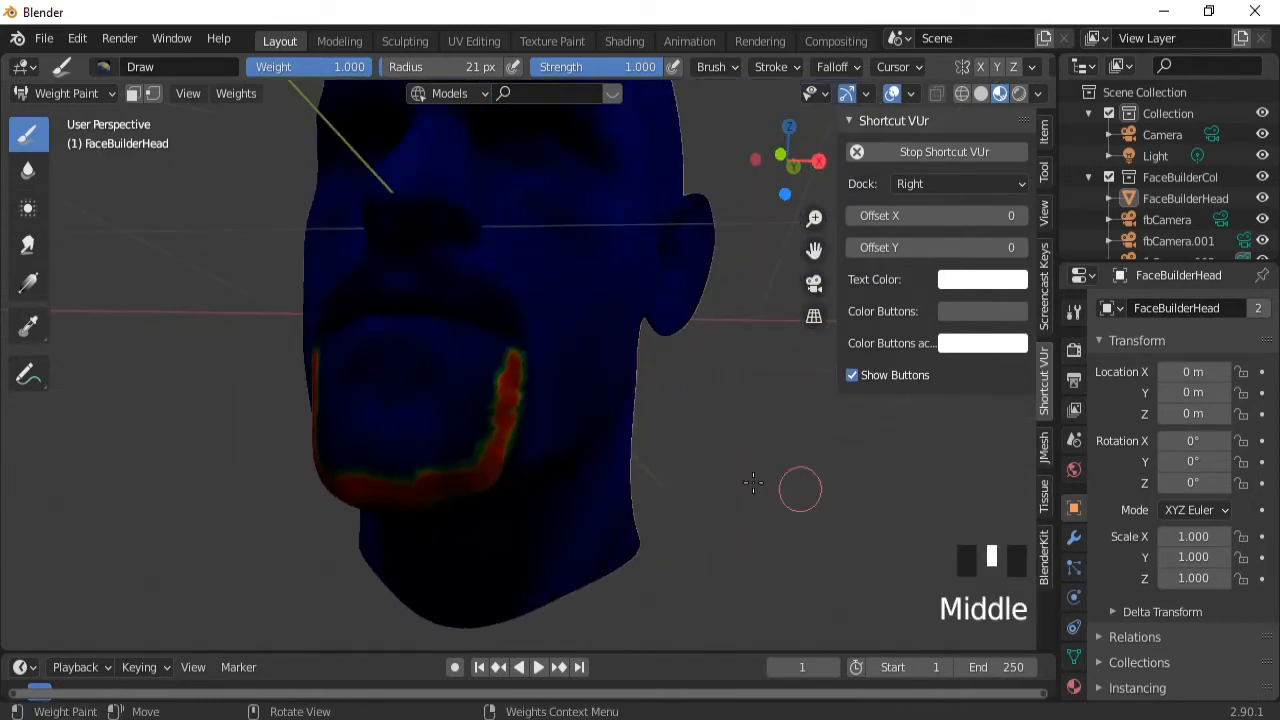
mouse_move(414, 478)
mouse_down()
mouse_move(366, 477)
mouse_move(434, 454)
mouse_up()
Paint a full-weight moustache strip above the upper lip with an 11 px brush.
mouse_move(434, 454)
middle_down()
mouse_move(449, 486)
mouse_move(602, 491)
middle_up()
key(f)
click(600, 491)
mouse_move(566, 500)
mouse_down()
mouse_move(534, 483)
mouse_move(380, 462)
mouse_up()
Join both ends of the painted moustache to the goatee sides and thicken the strip above the lip.
middle_drag(380, 462, 686, 471)
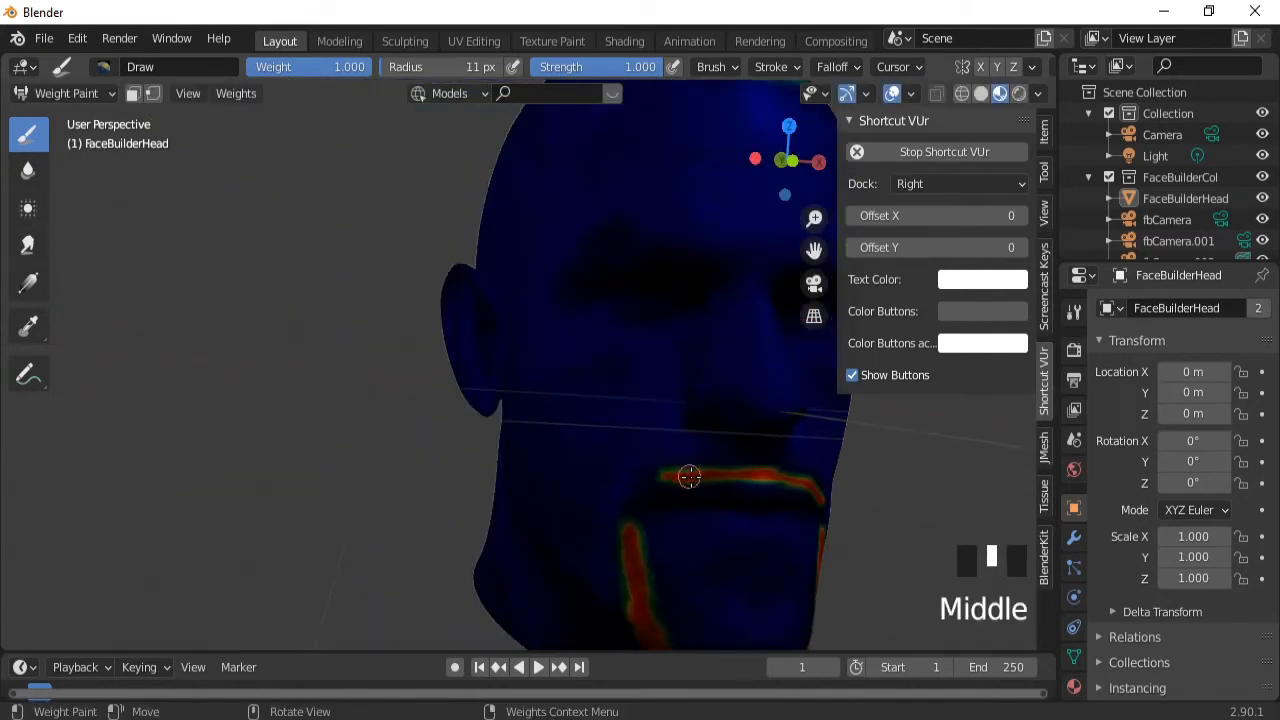
click(666, 477)
drag(645, 487, 646, 481)
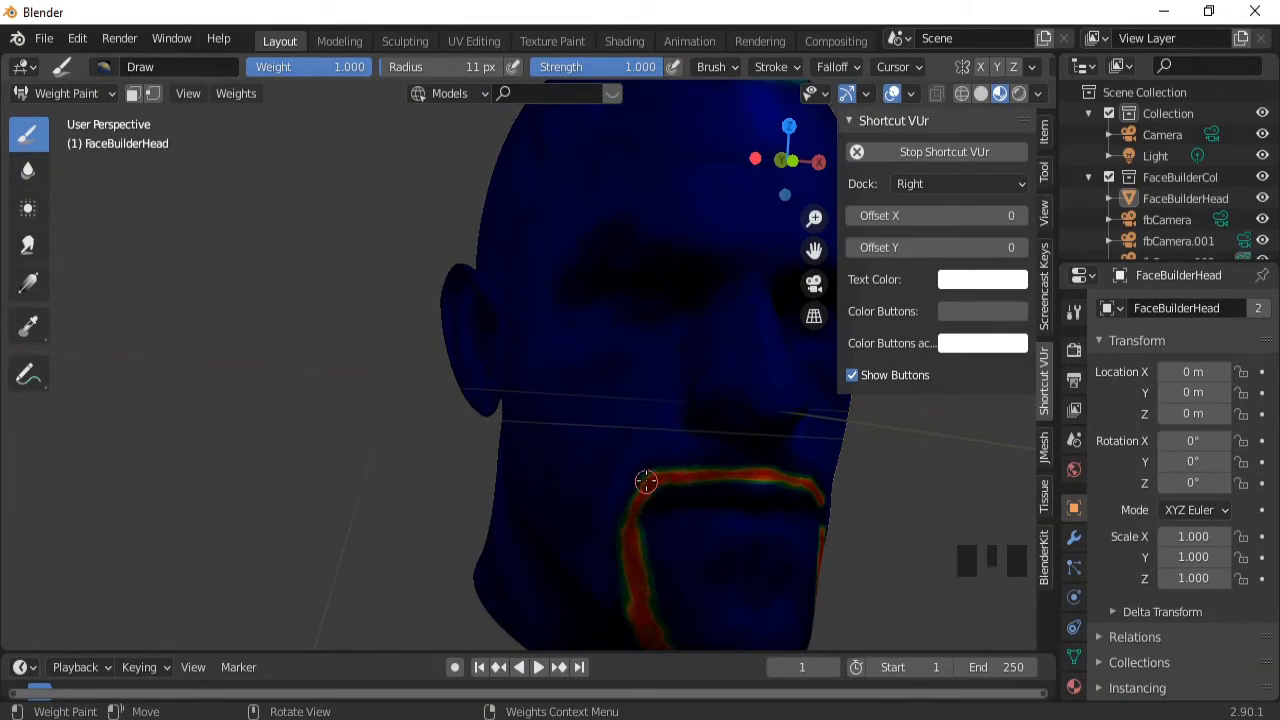
middle_drag(768, 466, 746, 471)
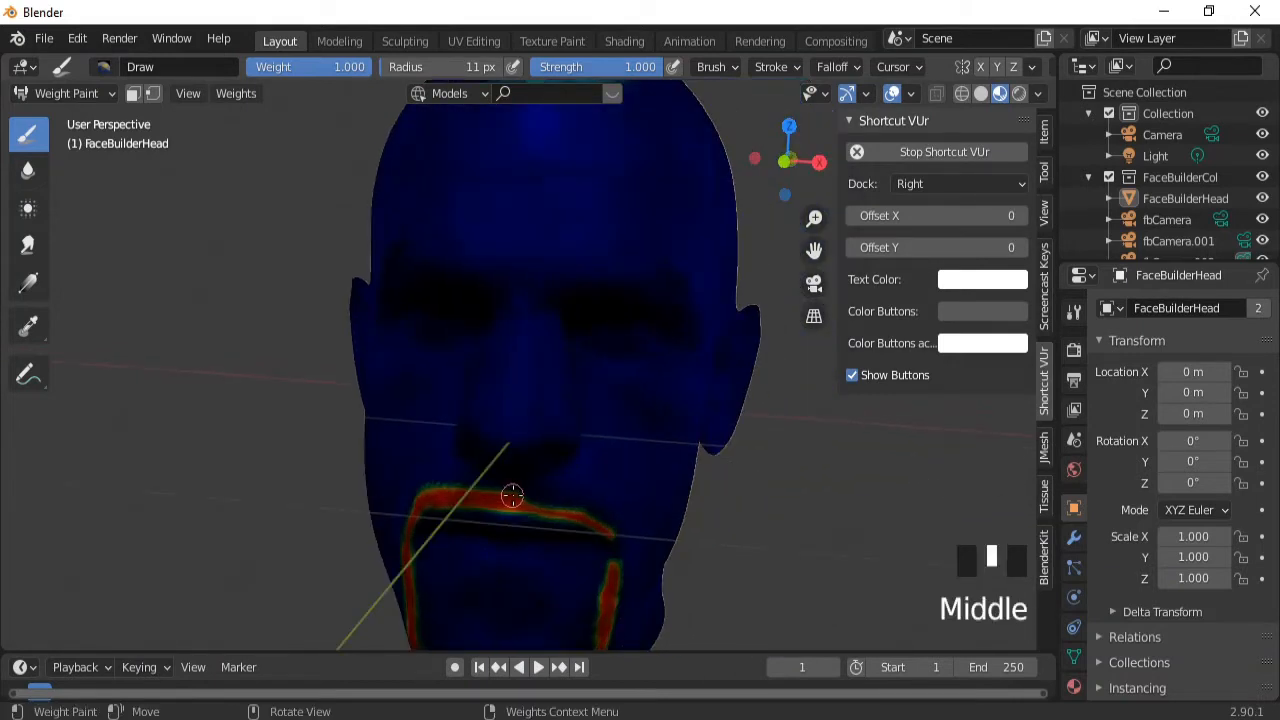
drag(509, 494, 553, 498)
drag(614, 559, 614, 558)
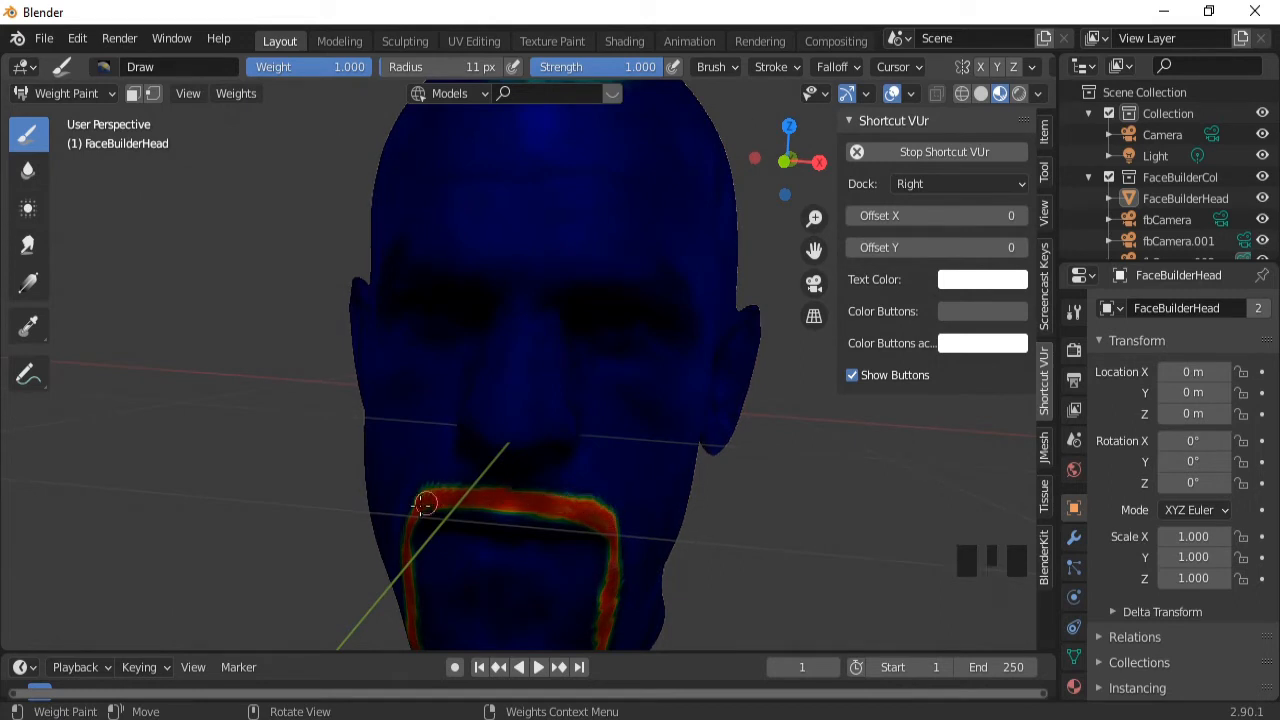
Return the head to Object Mode and view it from its left side.
ctrl+middle_drag(559, 414, 586, 418)
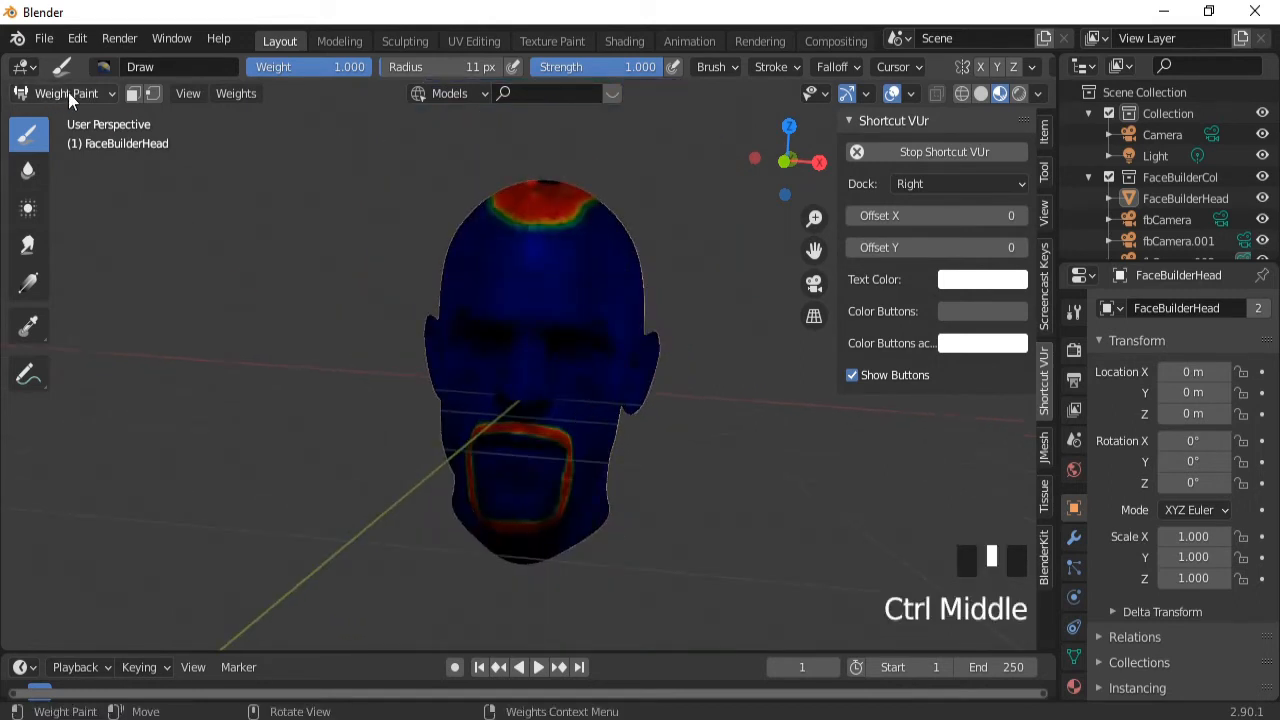
click(101, 95)
click(97, 112)
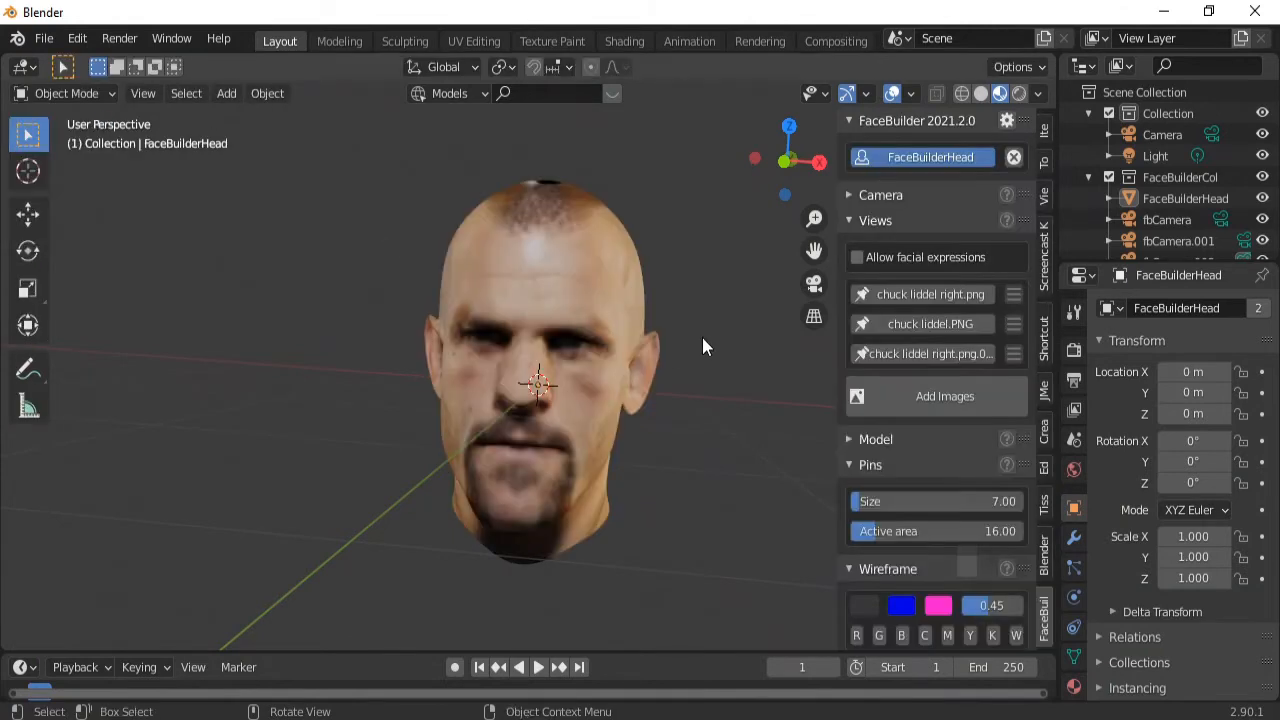
scroll(702, 337, down, 2)
middle_drag(678, 368, 758, 394)
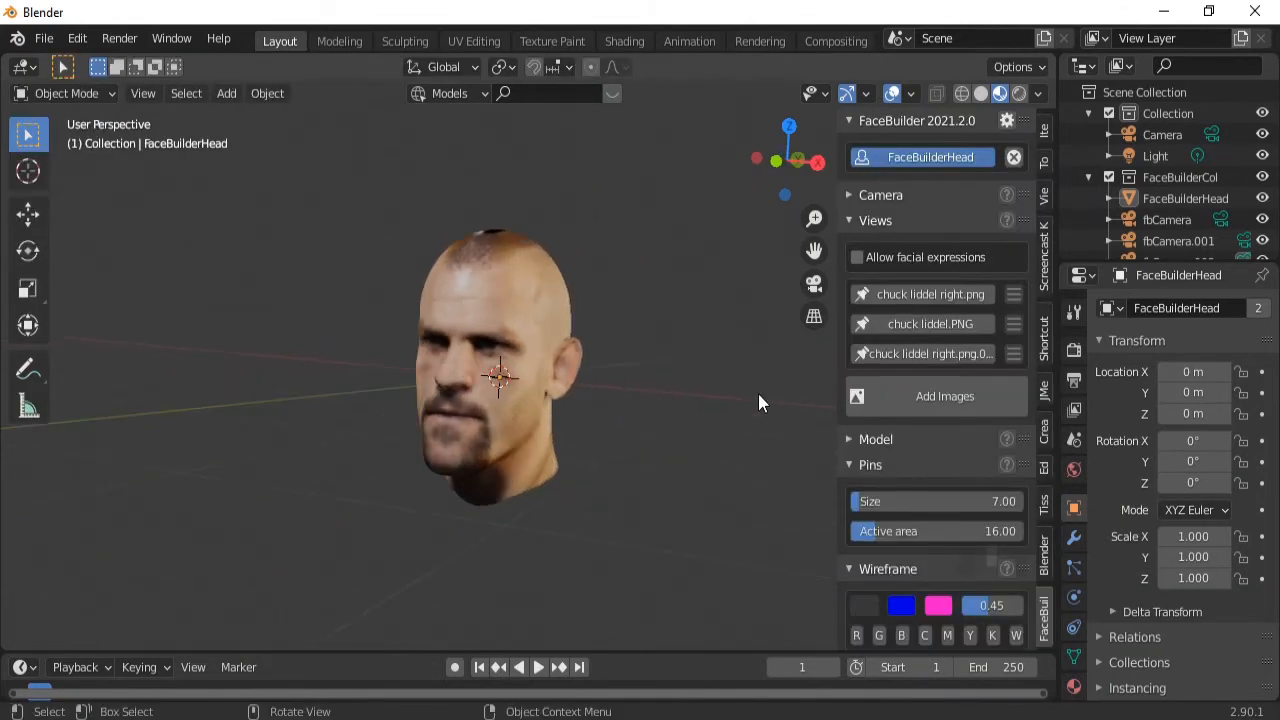
Add a Hair particle system to the head and set the hair length to 0.08 m.
click(1073, 568)
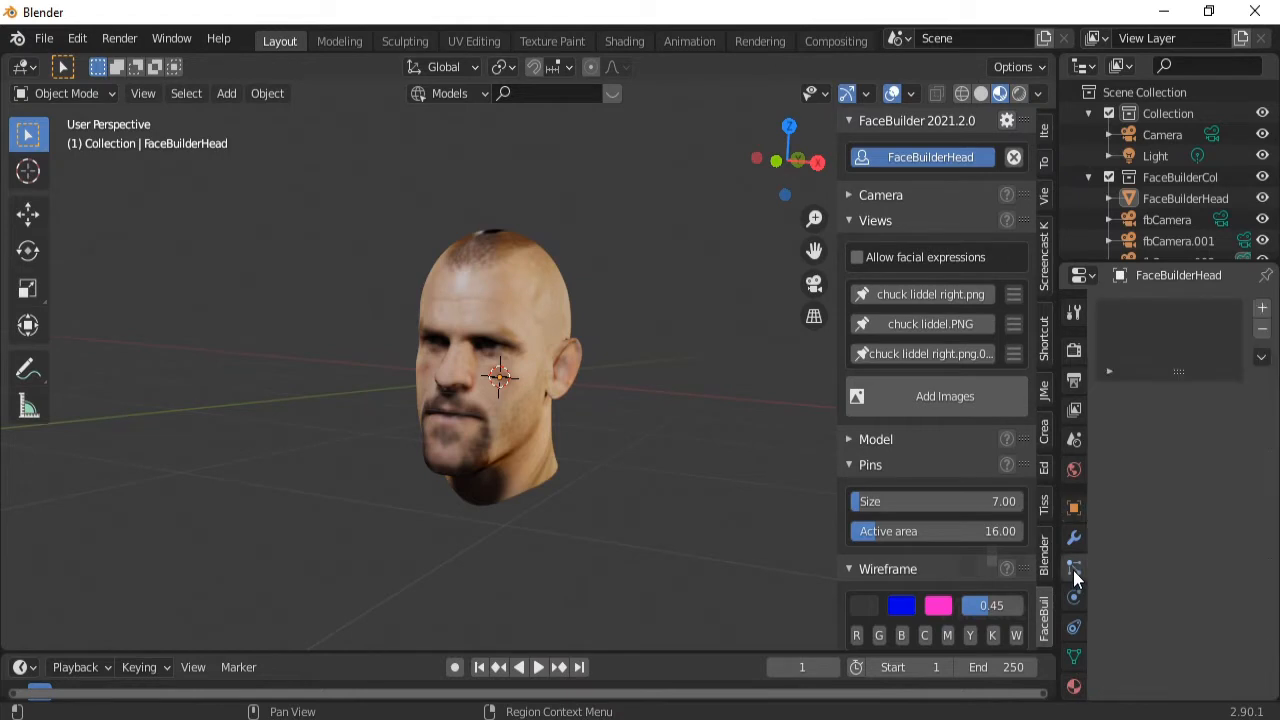
click(1263, 309)
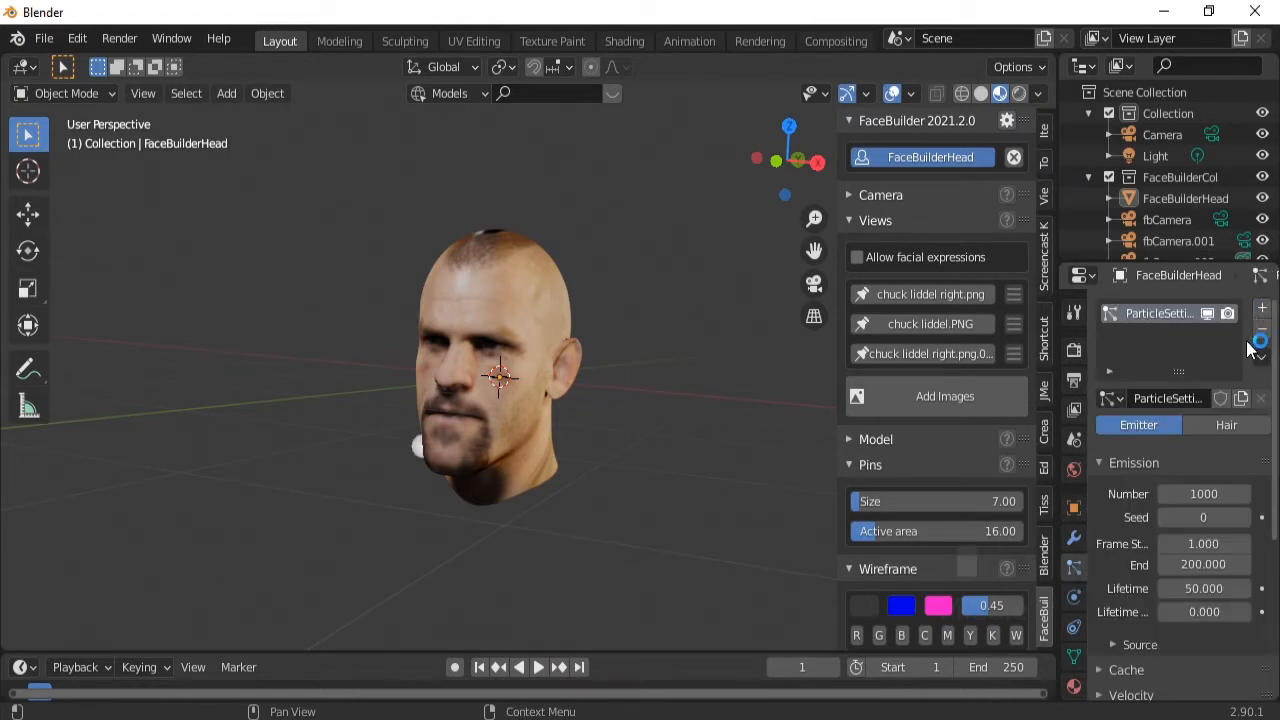
click(1220, 430)
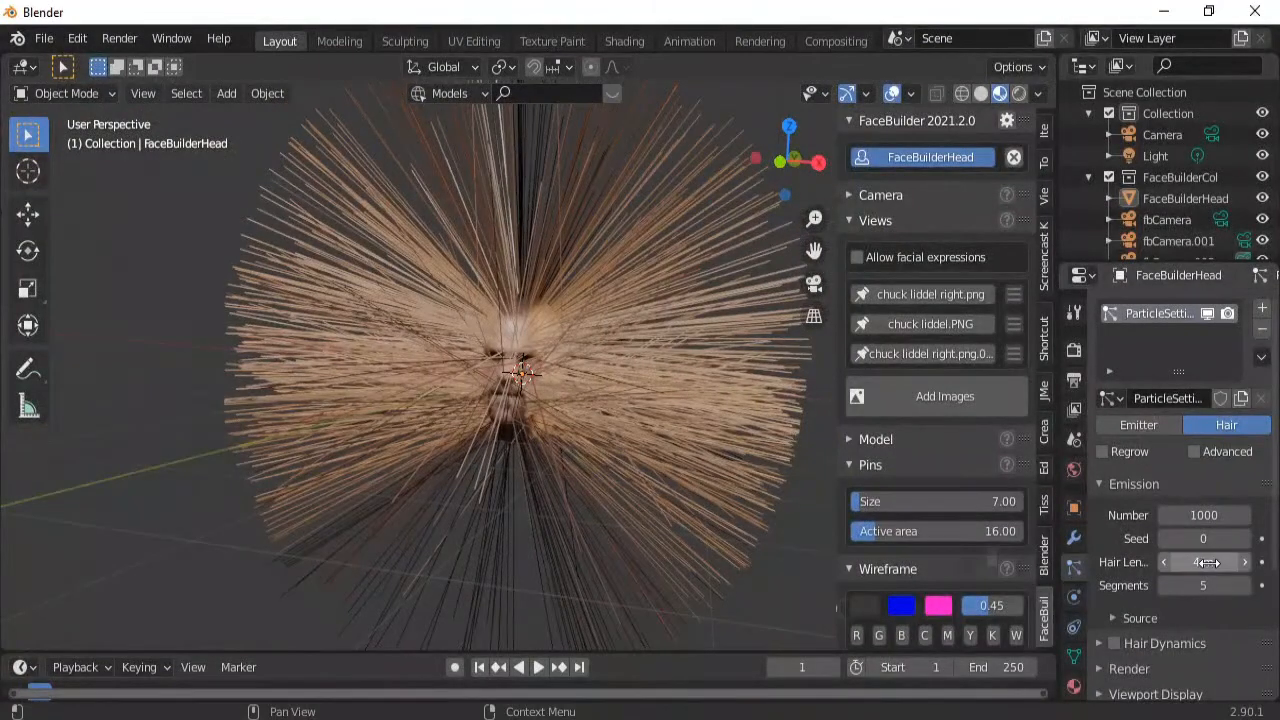
drag(1208, 562, 1105, 562)
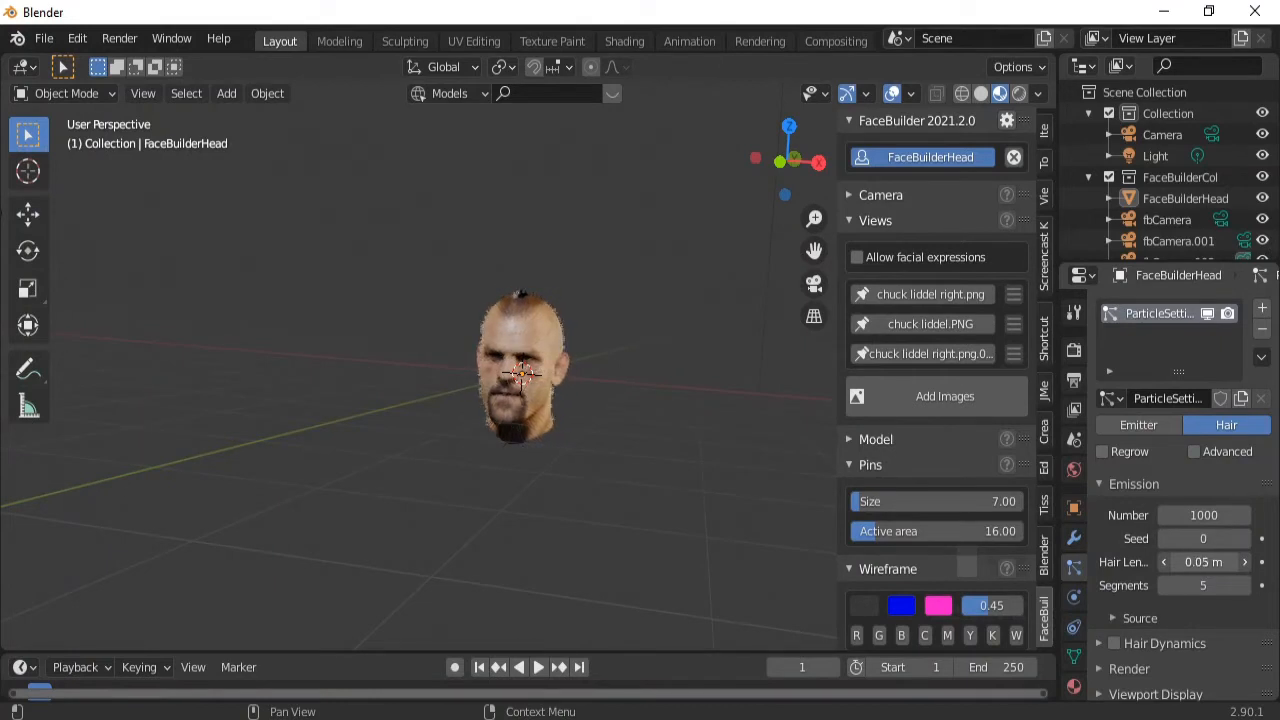
drag(1208, 562, 1209, 562)
Set the number of hairs to 5000 and enable the Advanced hair settings.
click(1209, 514)
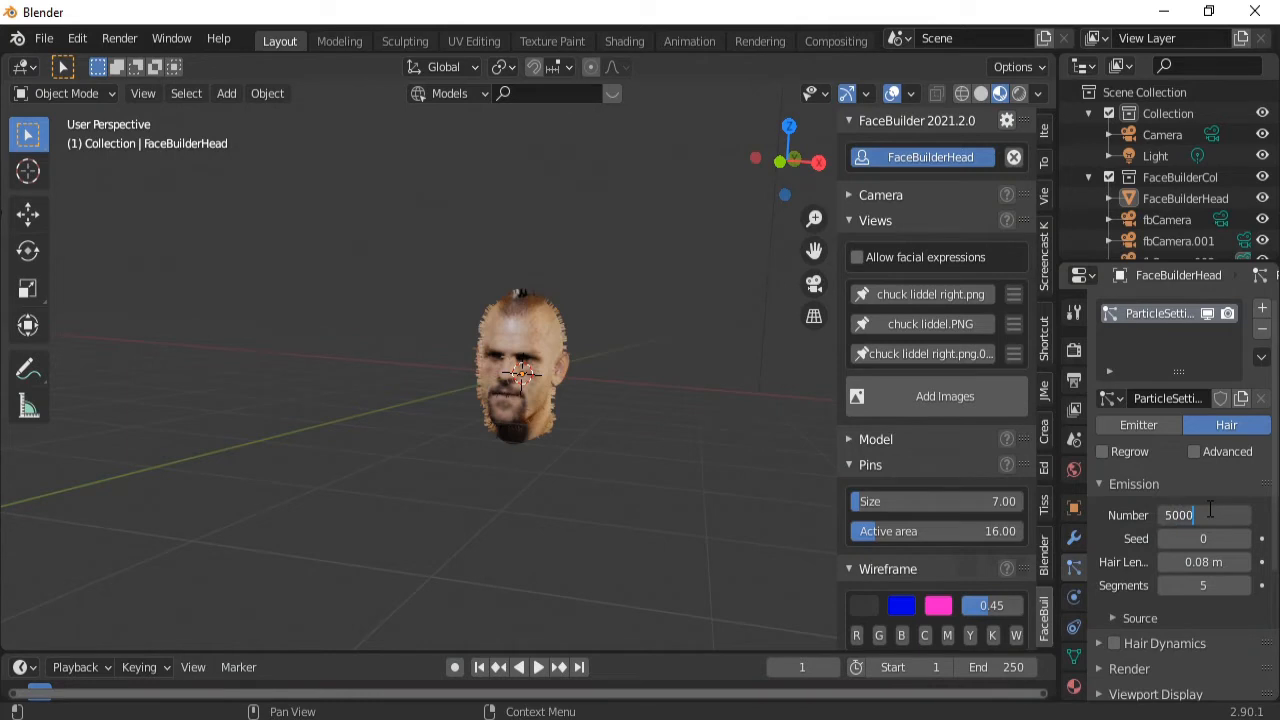
text(5000)
key(Return)
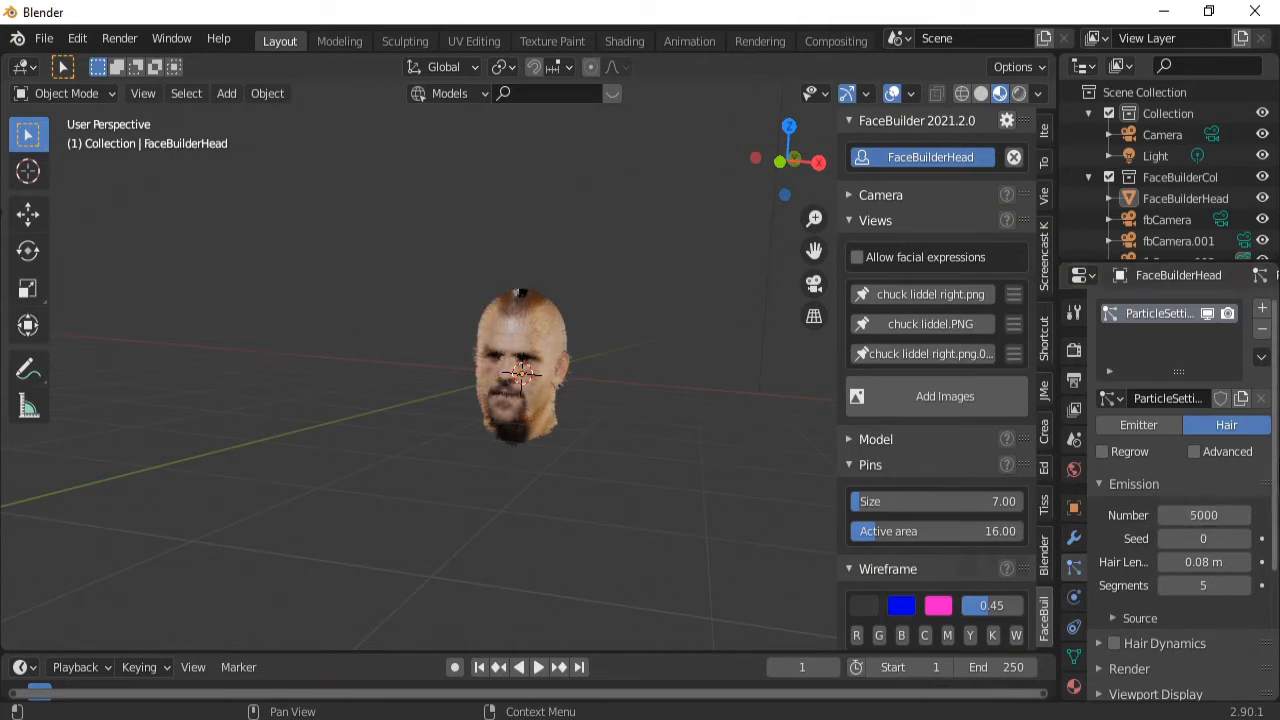
scroll(1225, 420, down, 3)
click(1196, 367)
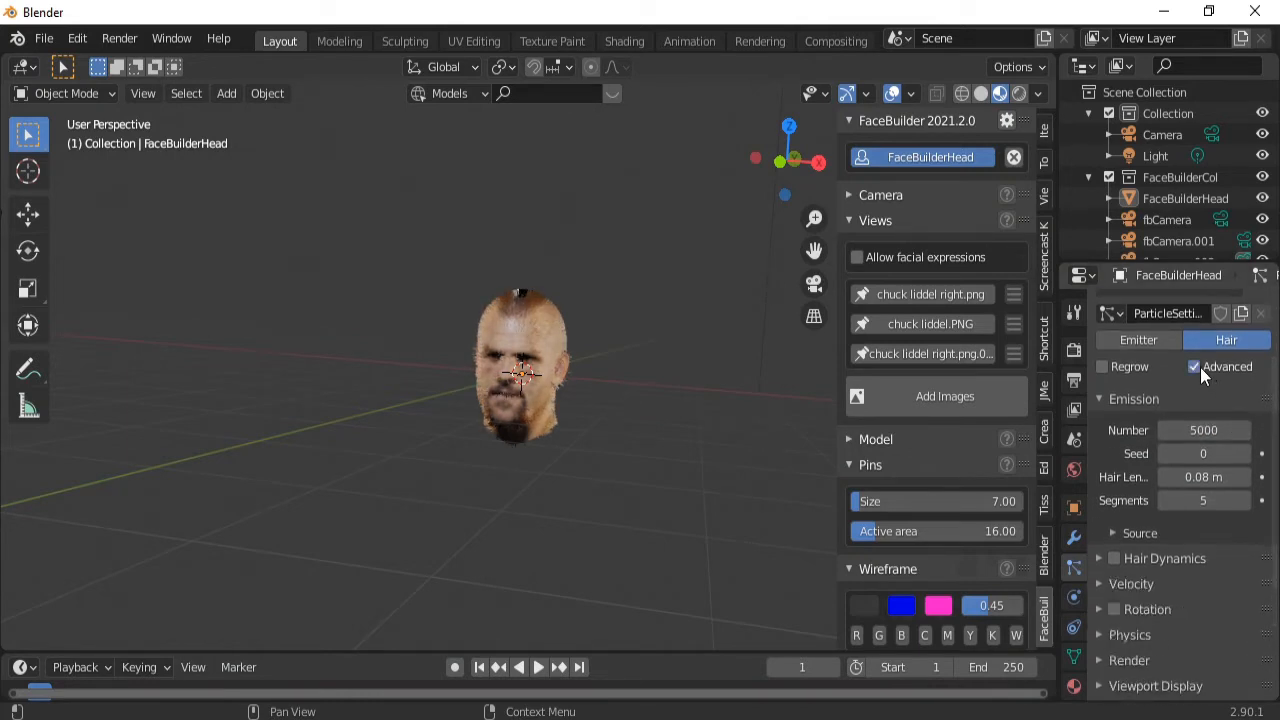
Set the hair particle system's children to Simple.
scroll(1277, 470, down, 3)
scroll(1277, 468, down, 2)
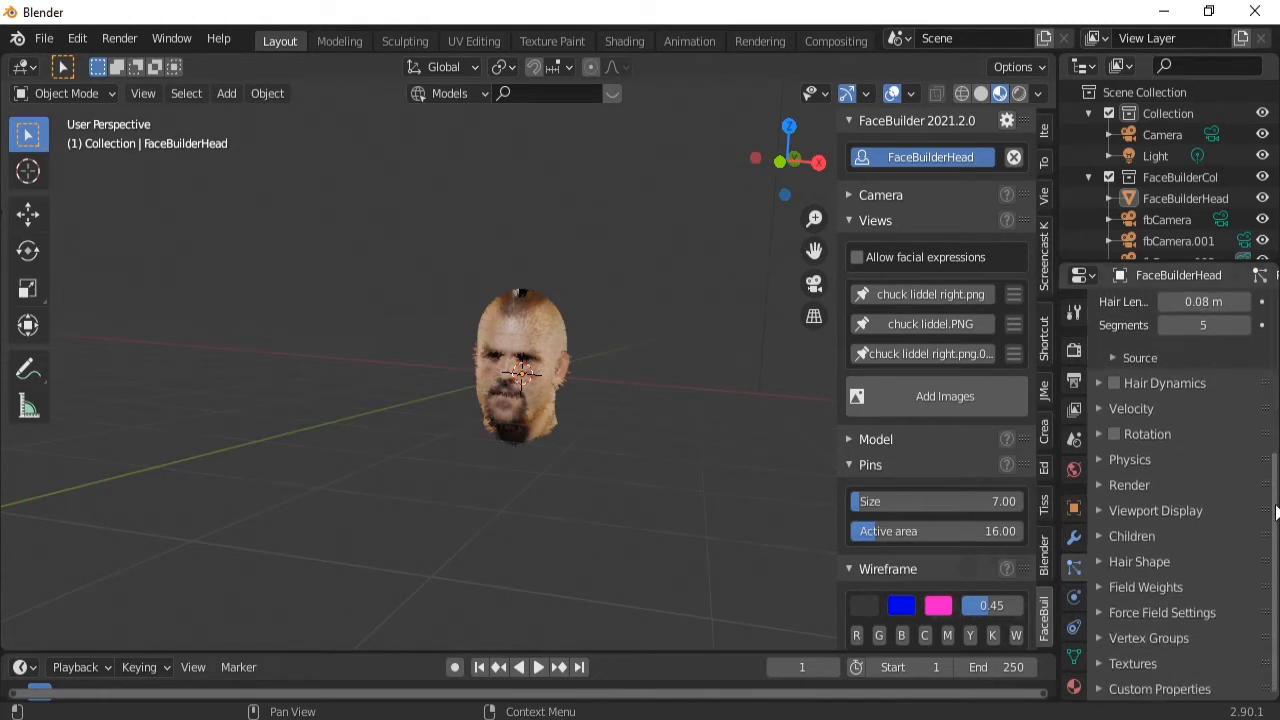
click(1100, 536)
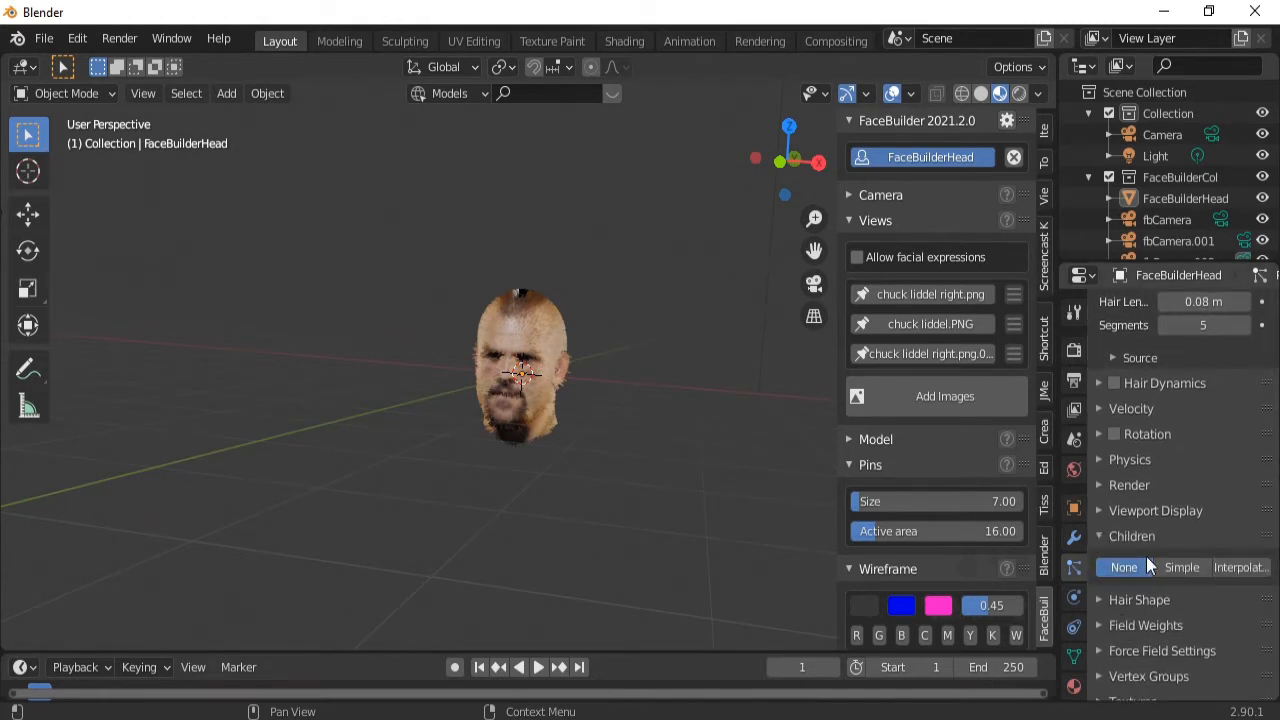
click(1181, 568)
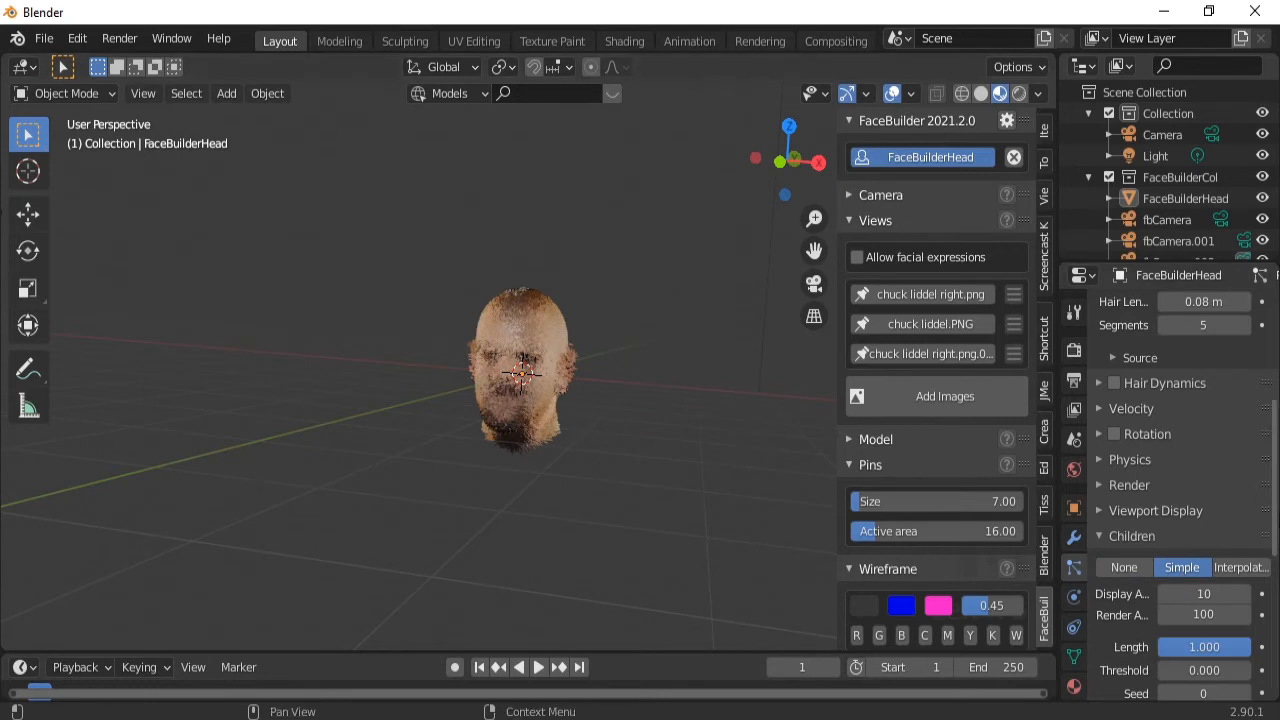
Set the hair particle system's density vertex group to Group.
scroll(1268, 643, down, 8)
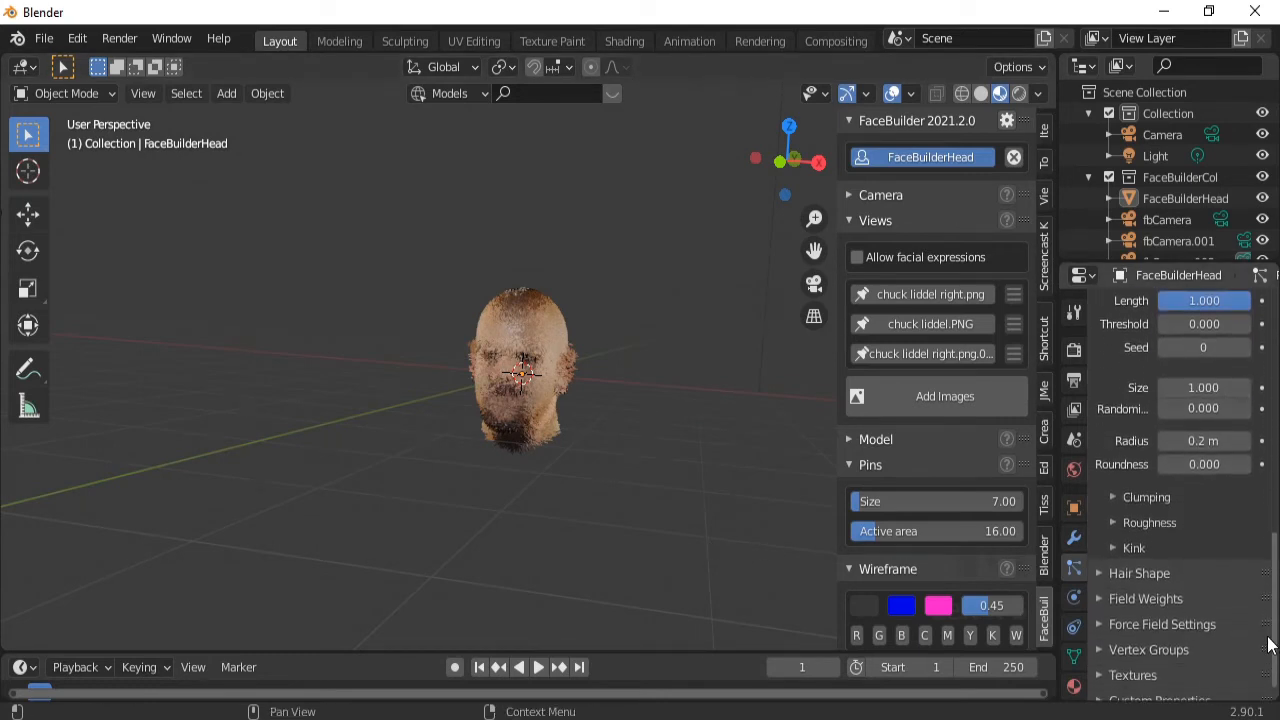
scroll(1170, 640, down, 1)
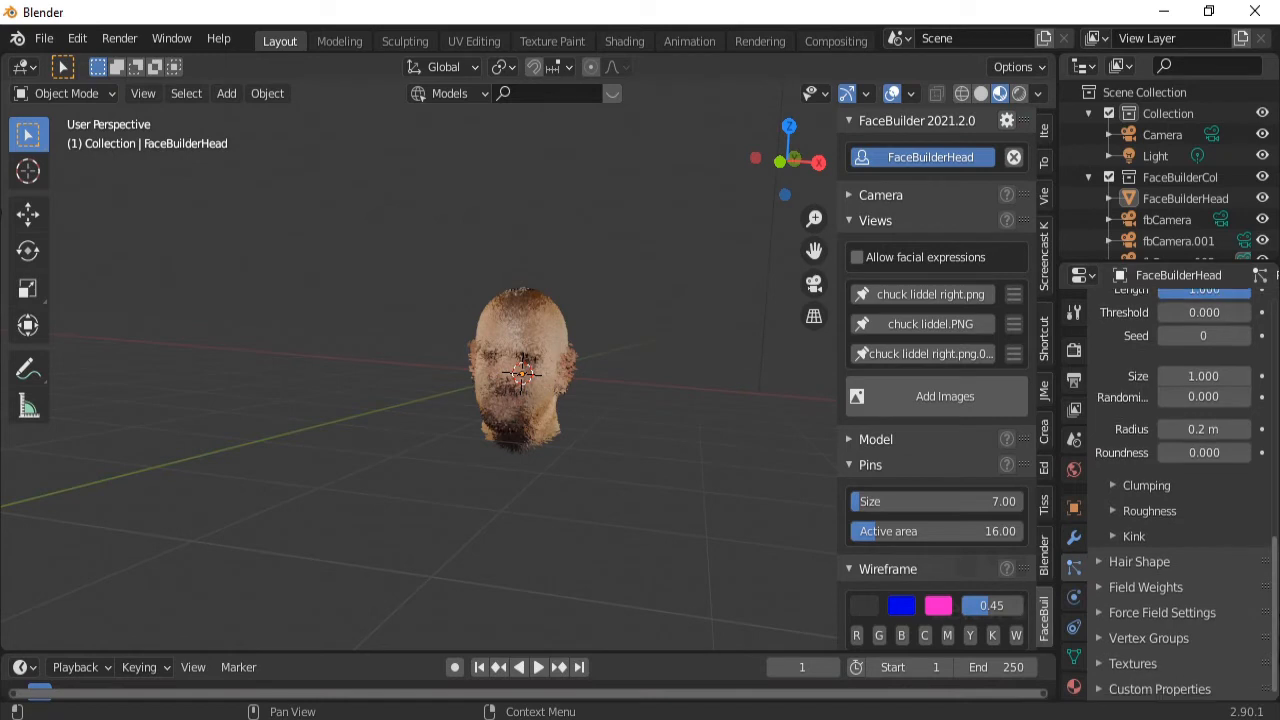
click(1100, 638)
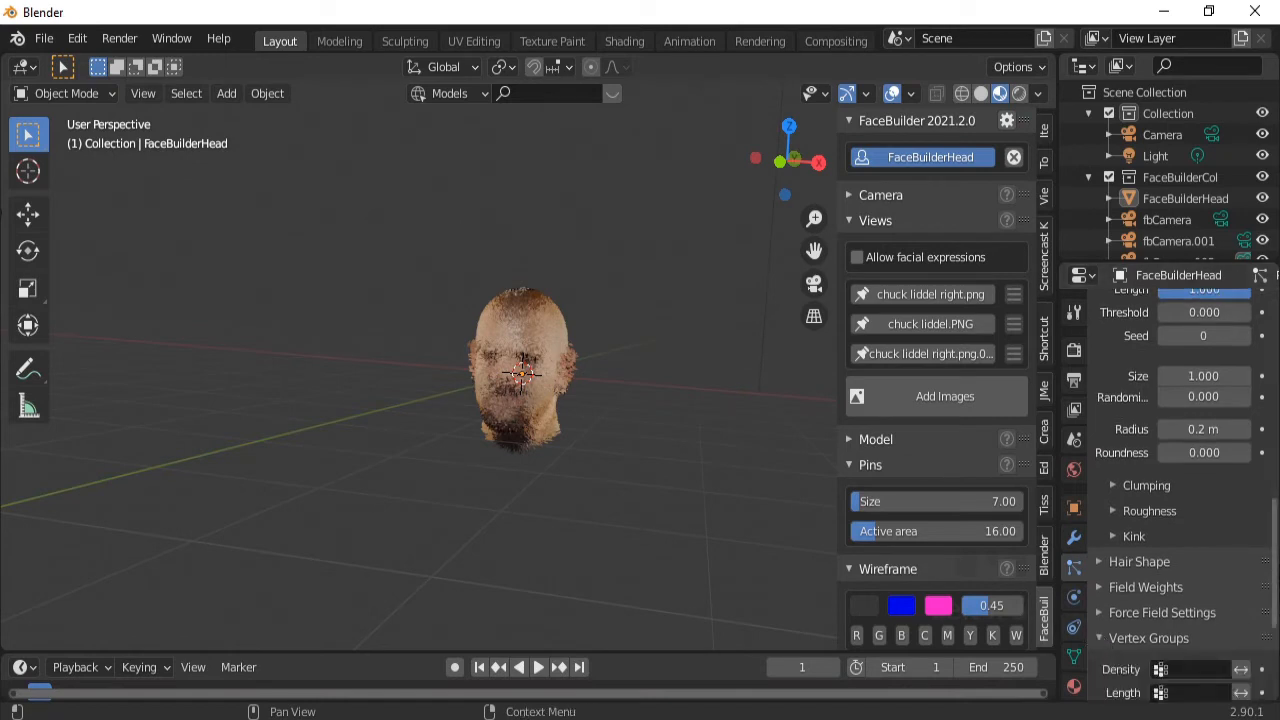
scroll(1224, 563, down, 3)
click(1178, 558)
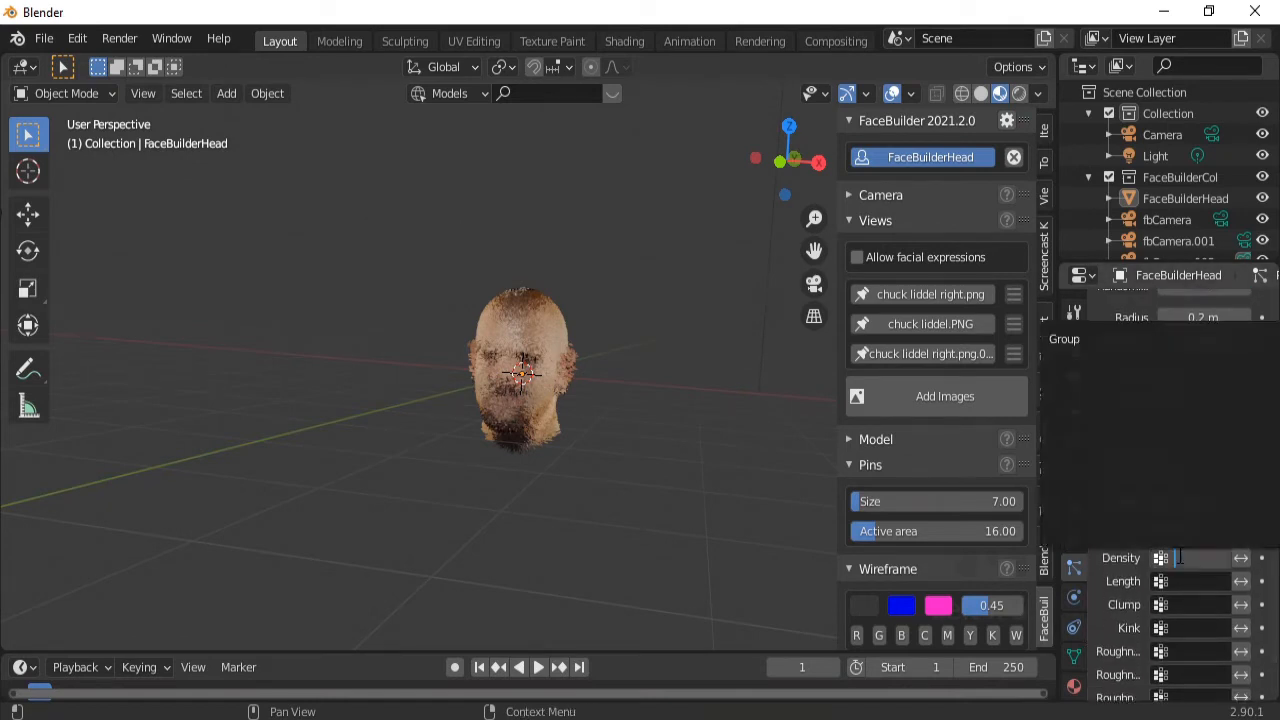
click(1085, 339)
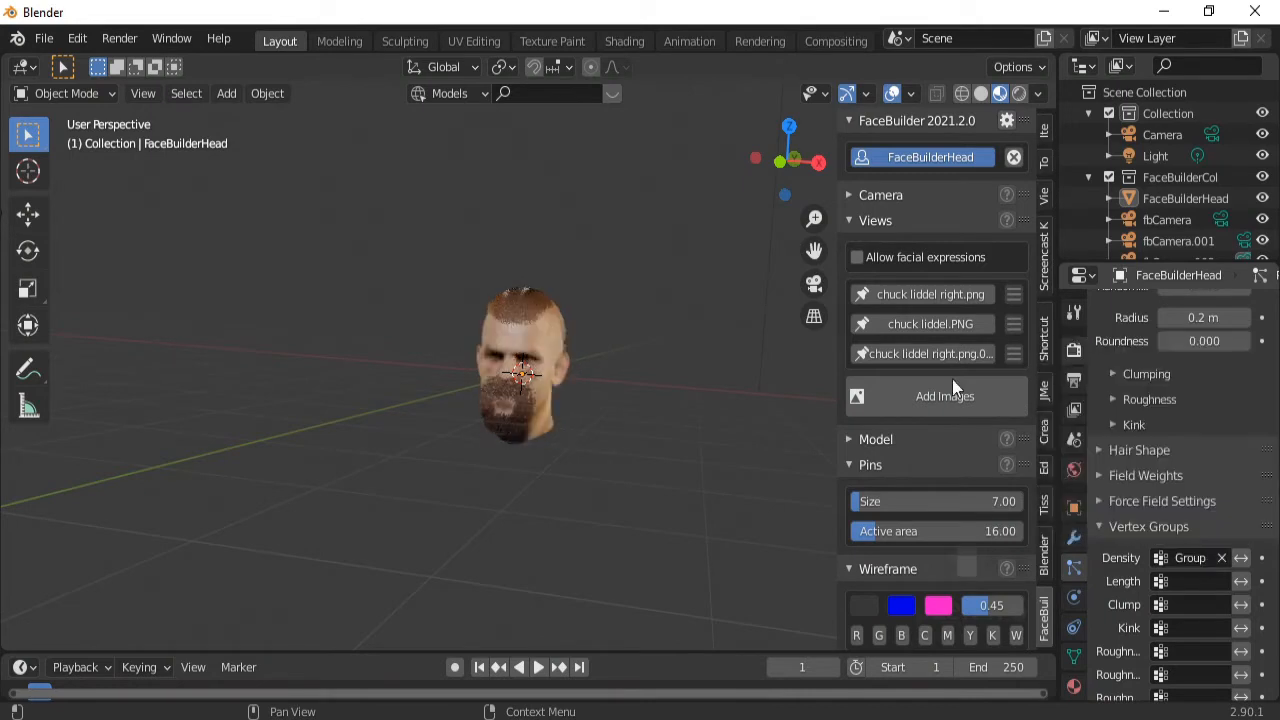
Set the hair length of the particle system to 0.02 m.
scroll(534, 440, up, 4)
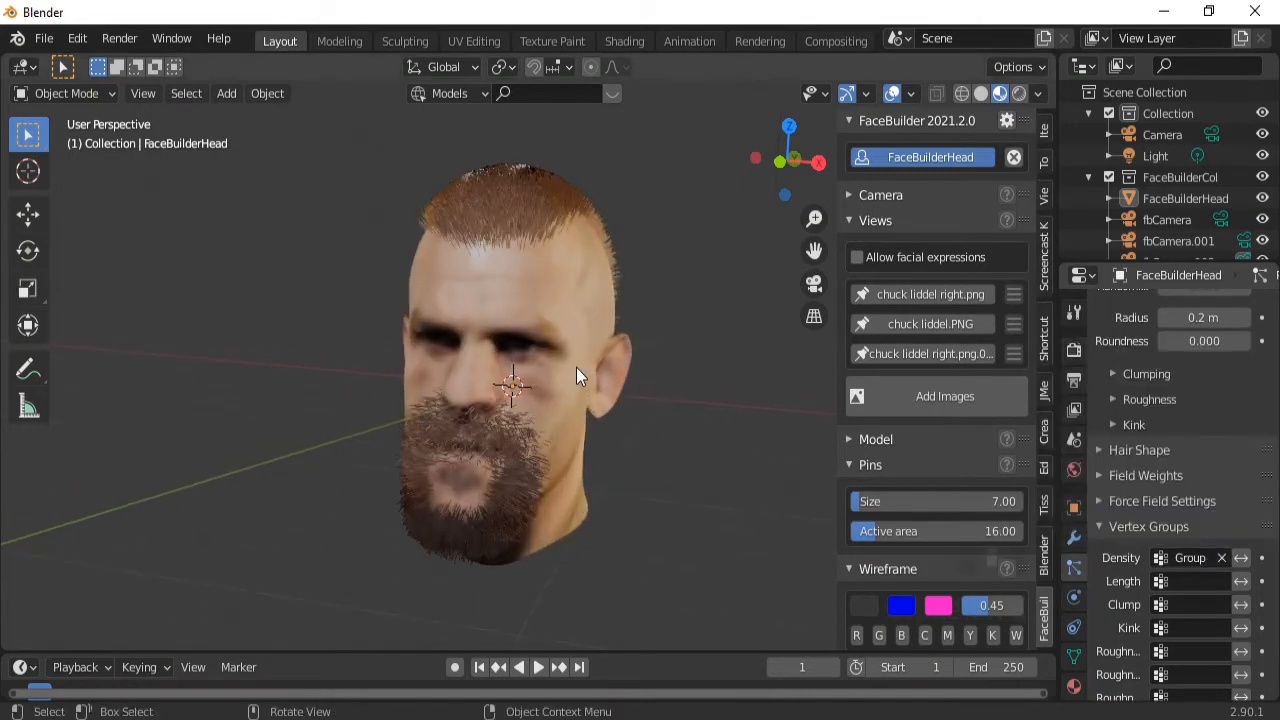
drag(1277, 590, 1277, 366)
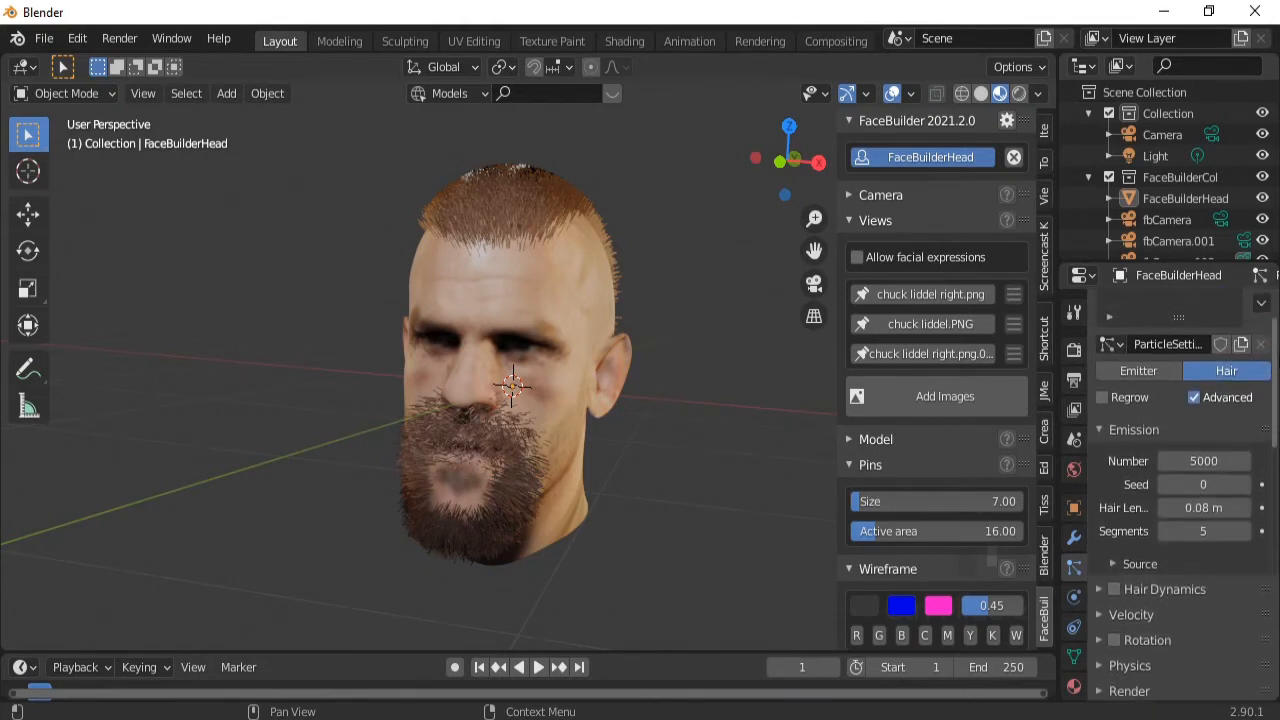
click(1166, 508)
click(1166, 508)
click(1166, 508)
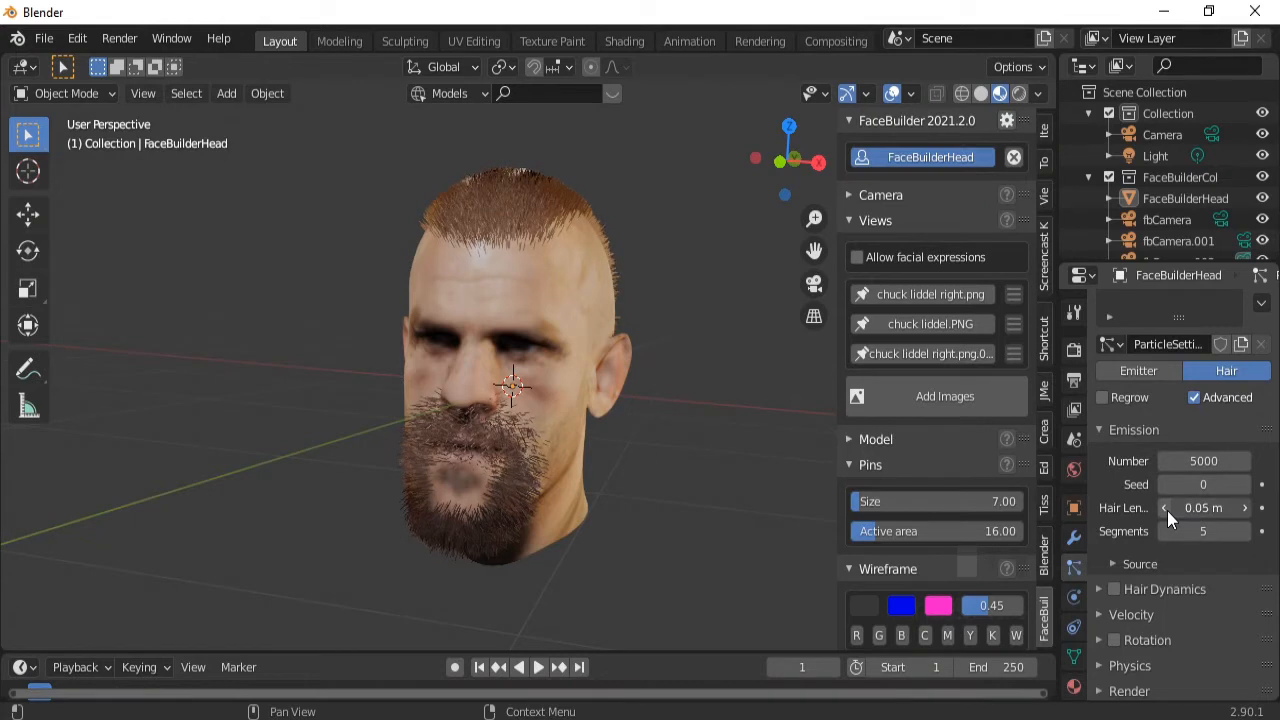
click(1166, 508)
click(1166, 508)
click(1166, 508)
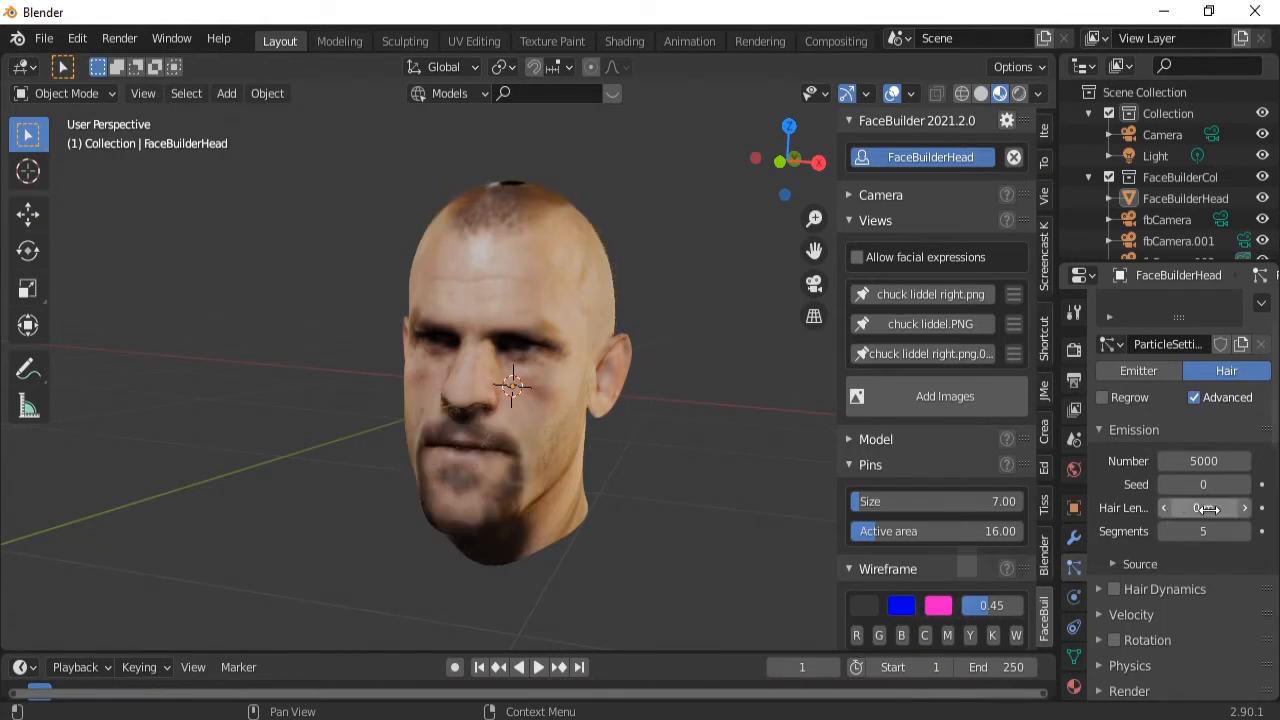
click(1245, 509)
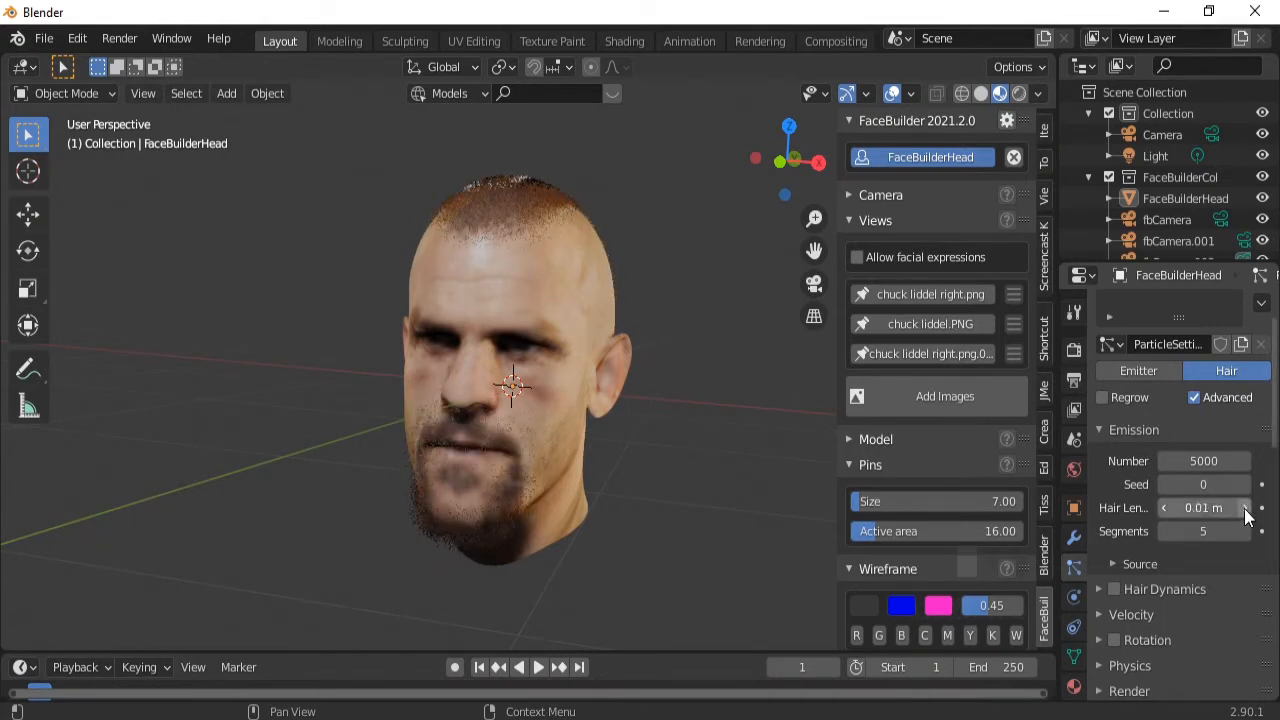
click(1245, 509)
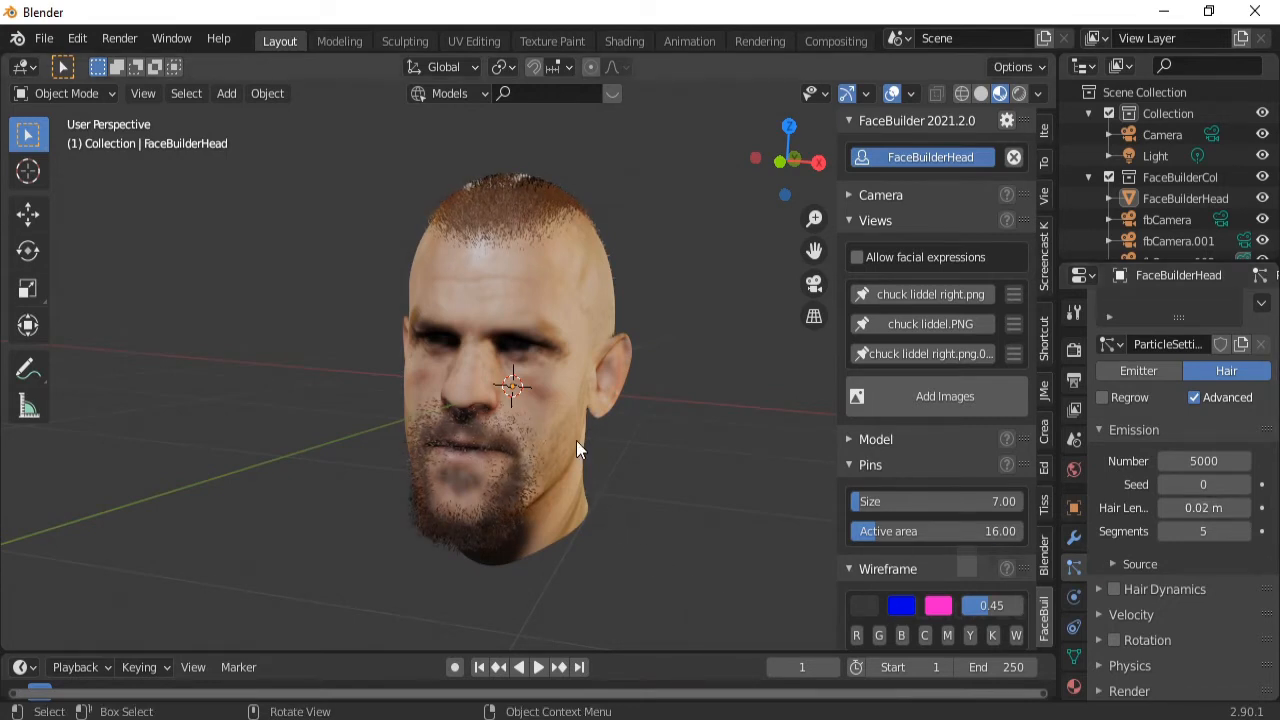
Switch the head to Particle Edit and comb the mohawk back from the forehead with a 54 px Comb brush.
middle_drag(574, 441, 596, 467)
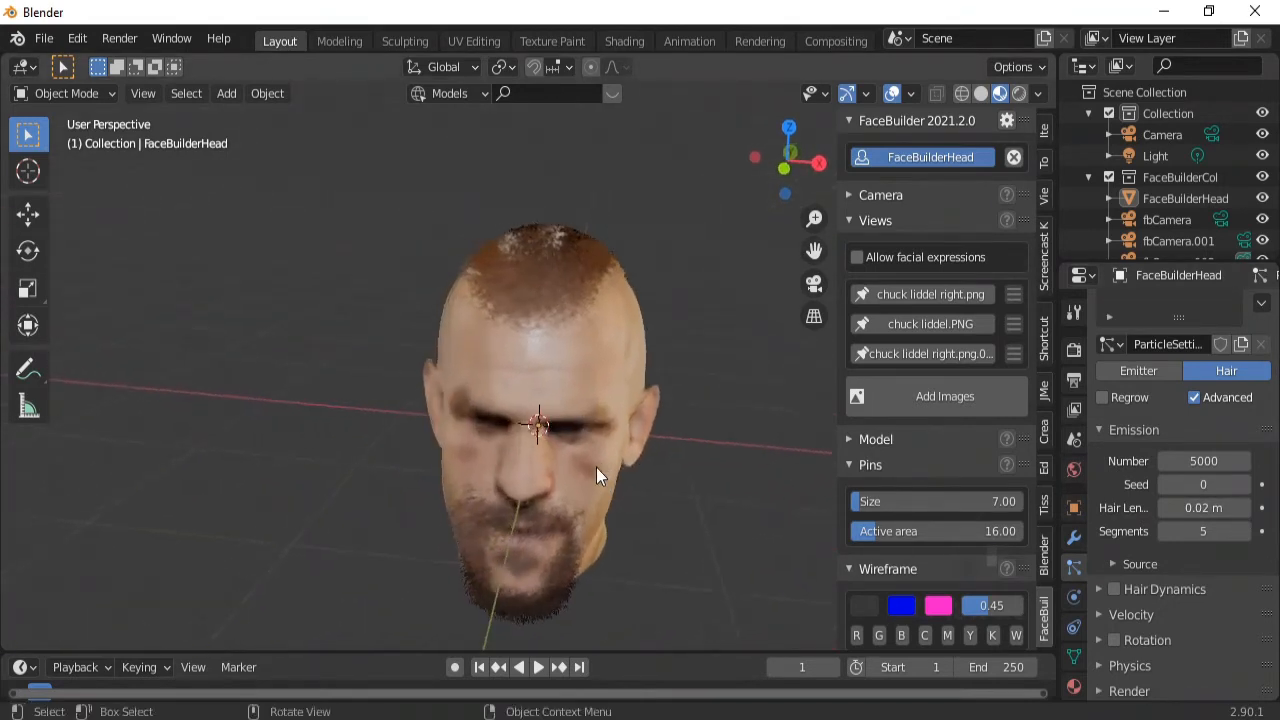
click(103, 98)
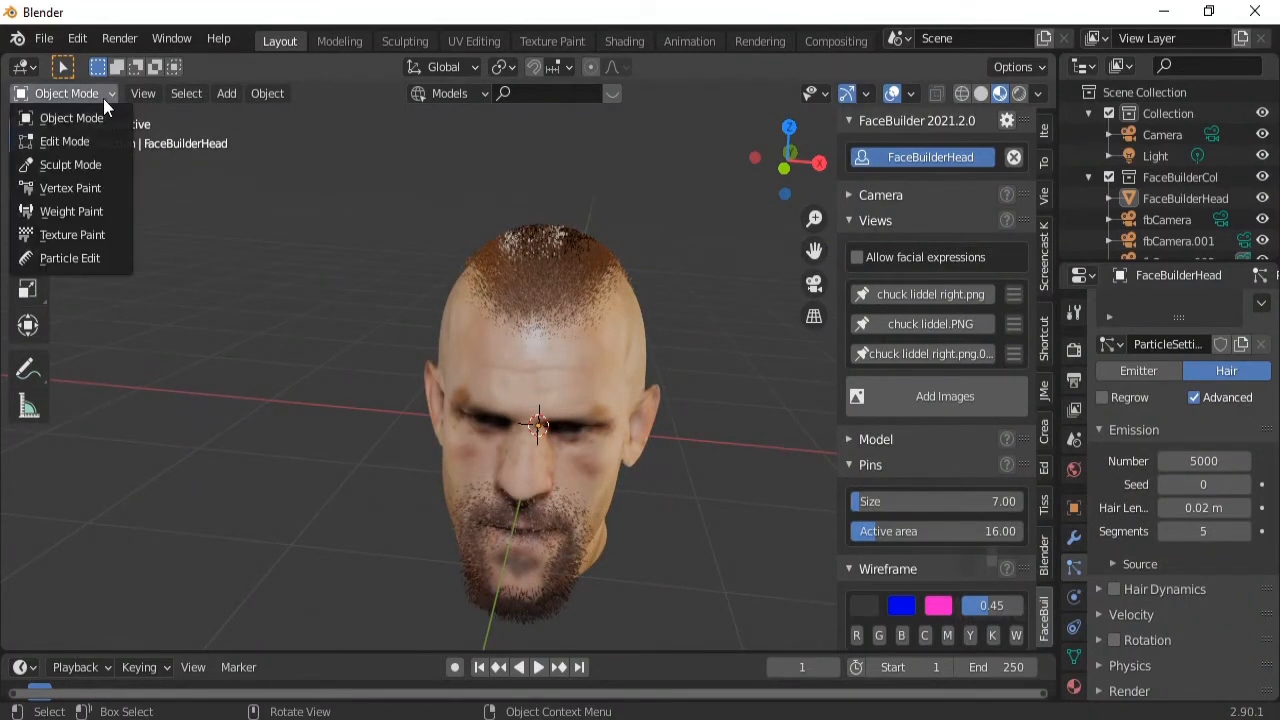
click(70, 258)
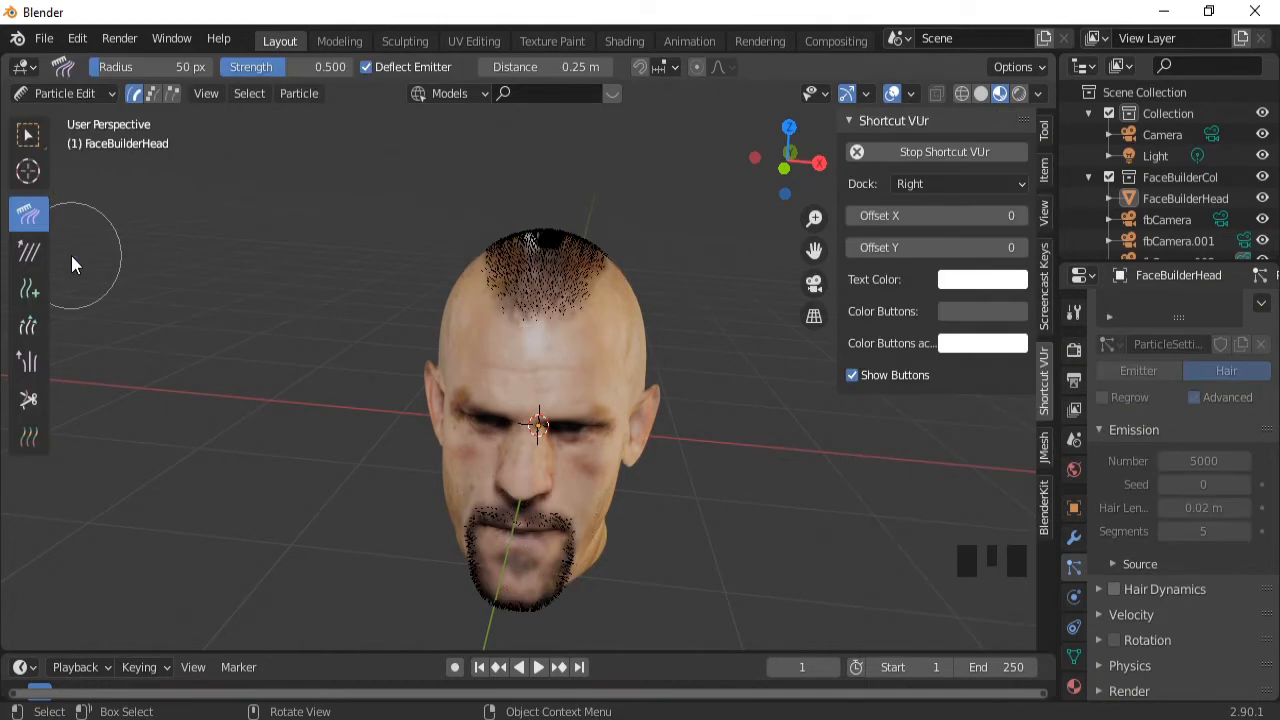
middle_drag(434, 304, 310, 335)
key(f)
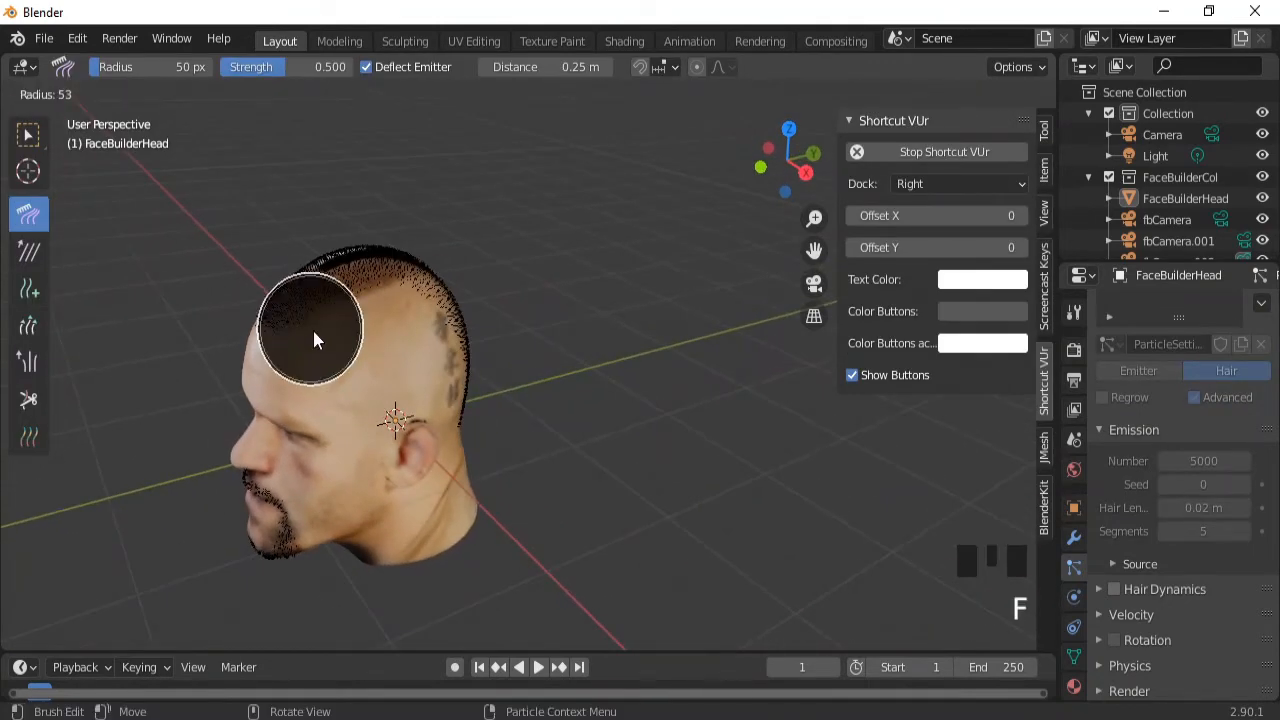
click(314, 332)
mouse_move(260, 333)
mouse_down()
mouse_move(342, 272)
mouse_move(418, 280)
mouse_up()
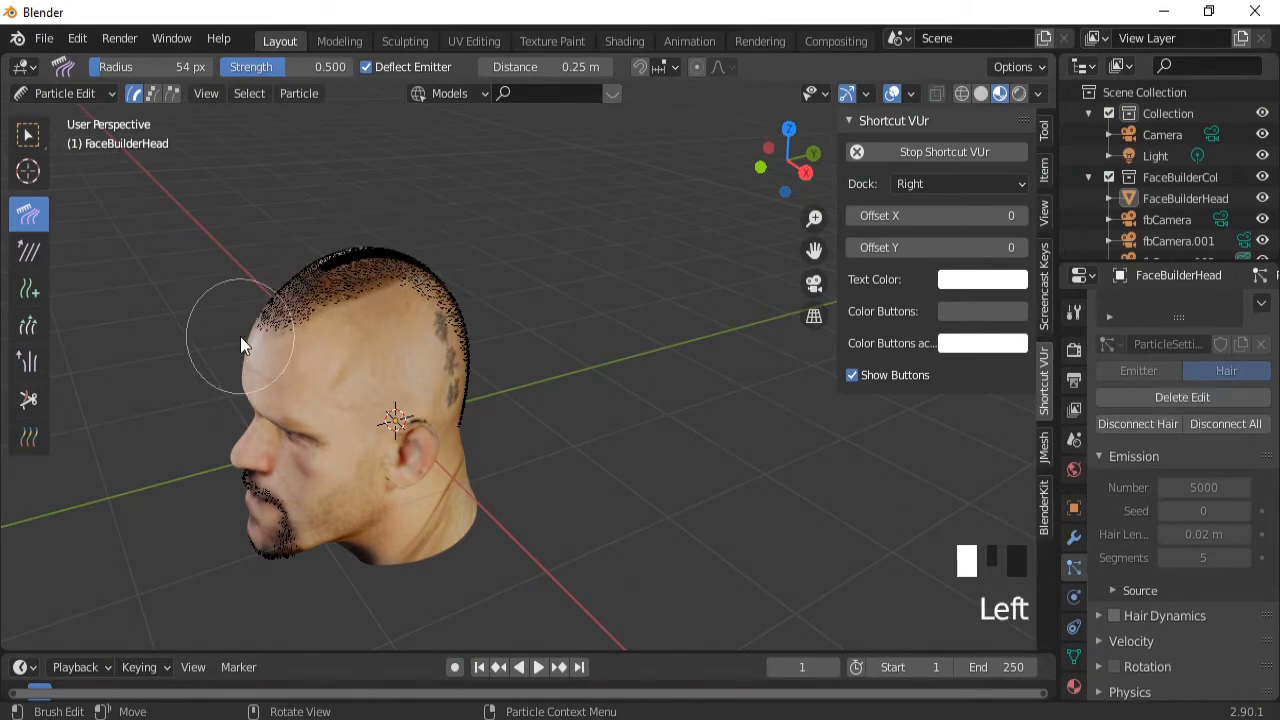
mouse_move(240, 336)
mouse_down()
mouse_move(324, 264)
mouse_move(435, 266)
mouse_up()
Comb the hair down the back of the head, then comb the top of the mohawk forward toward the forehead.
middle_drag(435, 266, 379, 268)
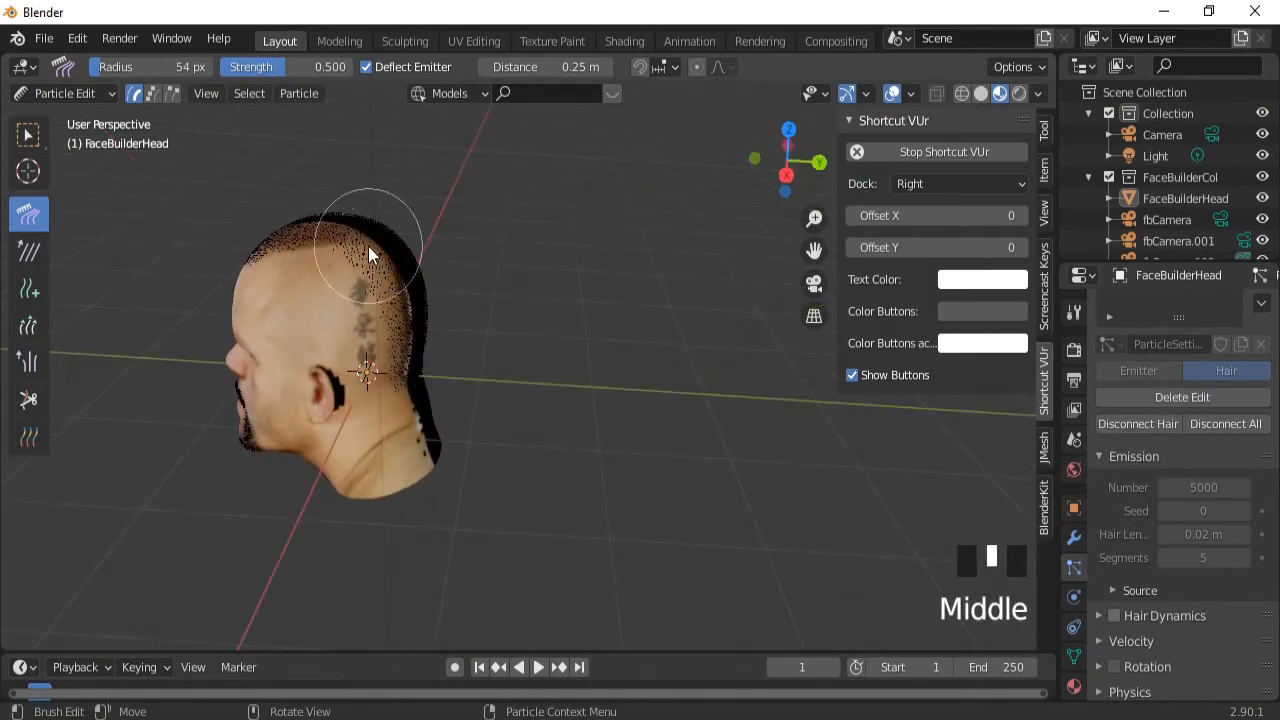
drag(368, 246, 405, 360)
mouse_move(448, 344)
middle_down()
mouse_move(422, 356)
mouse_move(625, 228)
middle_up()
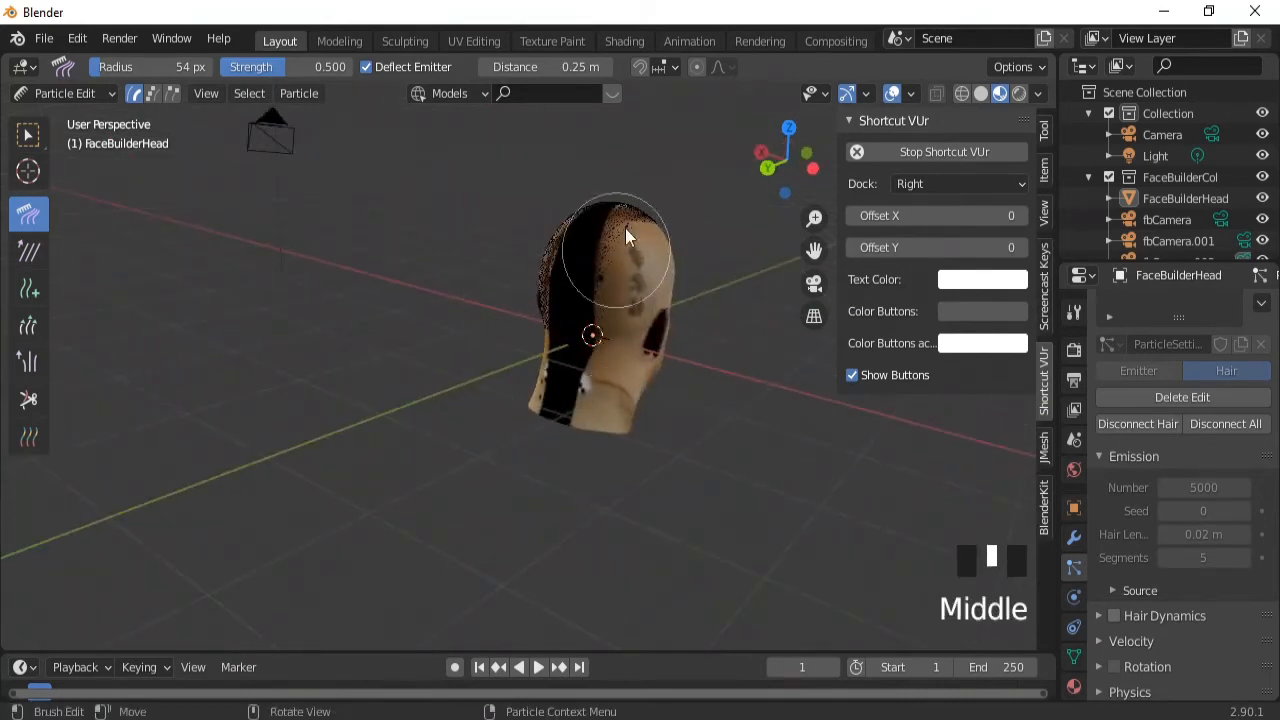
mouse_move(625, 228)
mouse_down()
mouse_move(617, 216)
mouse_move(581, 341)
mouse_up()
mouse_move(581, 341)
middle_down()
mouse_move(813, 358)
mouse_move(586, 400)
mouse_move(486, 396)
middle_up()
drag(513, 240, 508, 414)
drag(545, 215, 574, 349)
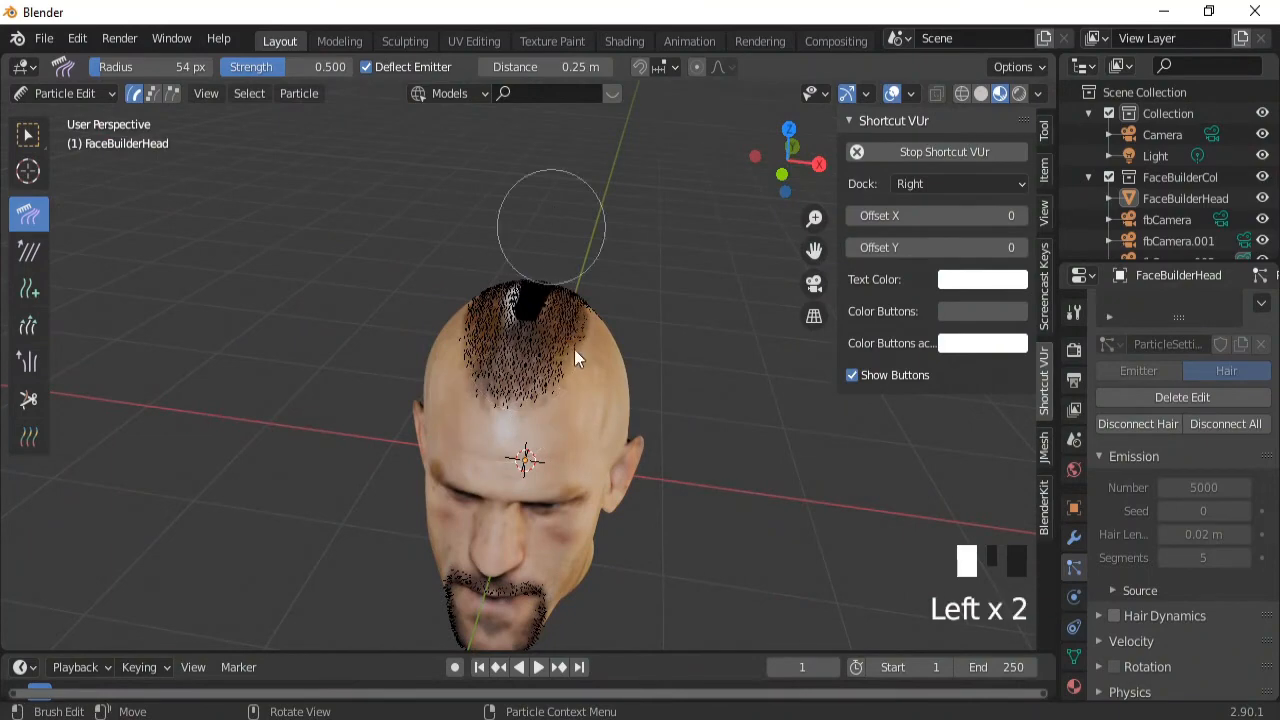
Reduce the Comb brush radius to 24 px and comb the goatee and moustache hairs downward along both sides and the chin.
mouse_move(574, 349)
middle_down()
mouse_move(592, 417)
mouse_move(535, 488)
mouse_move(541, 462)
middle_up()
key(f)
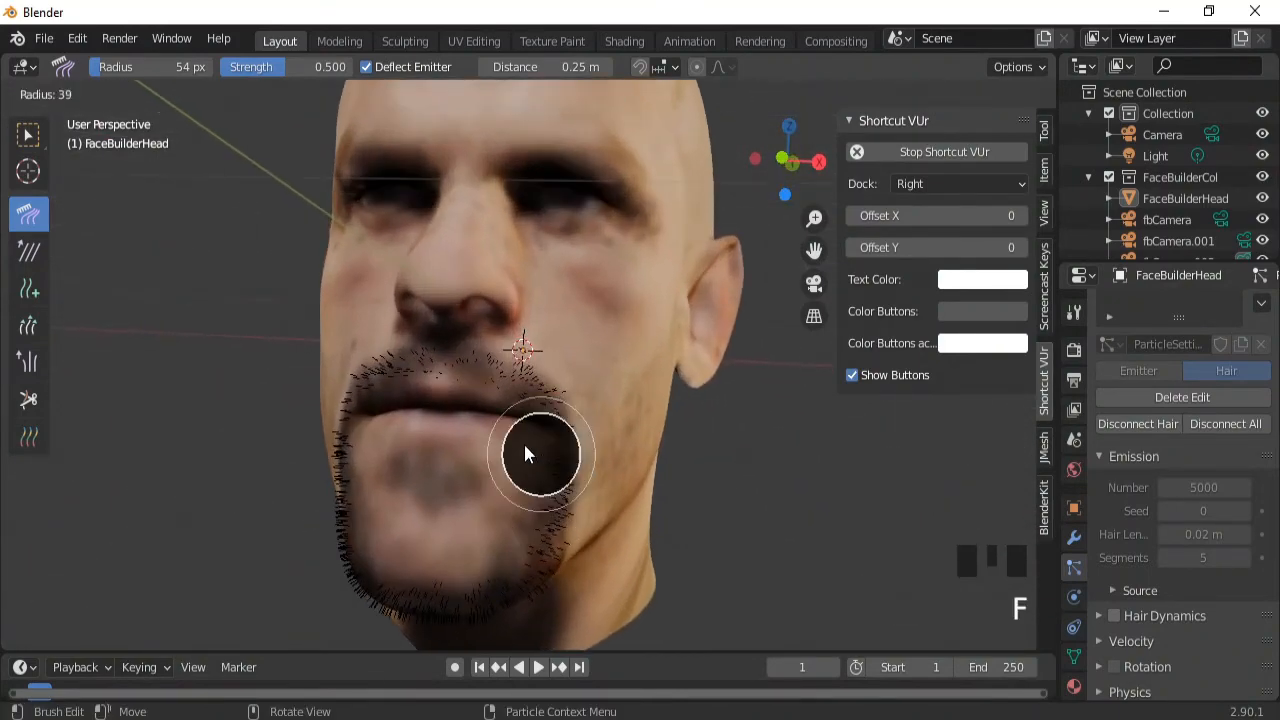
click(517, 437)
drag(558, 462, 533, 575)
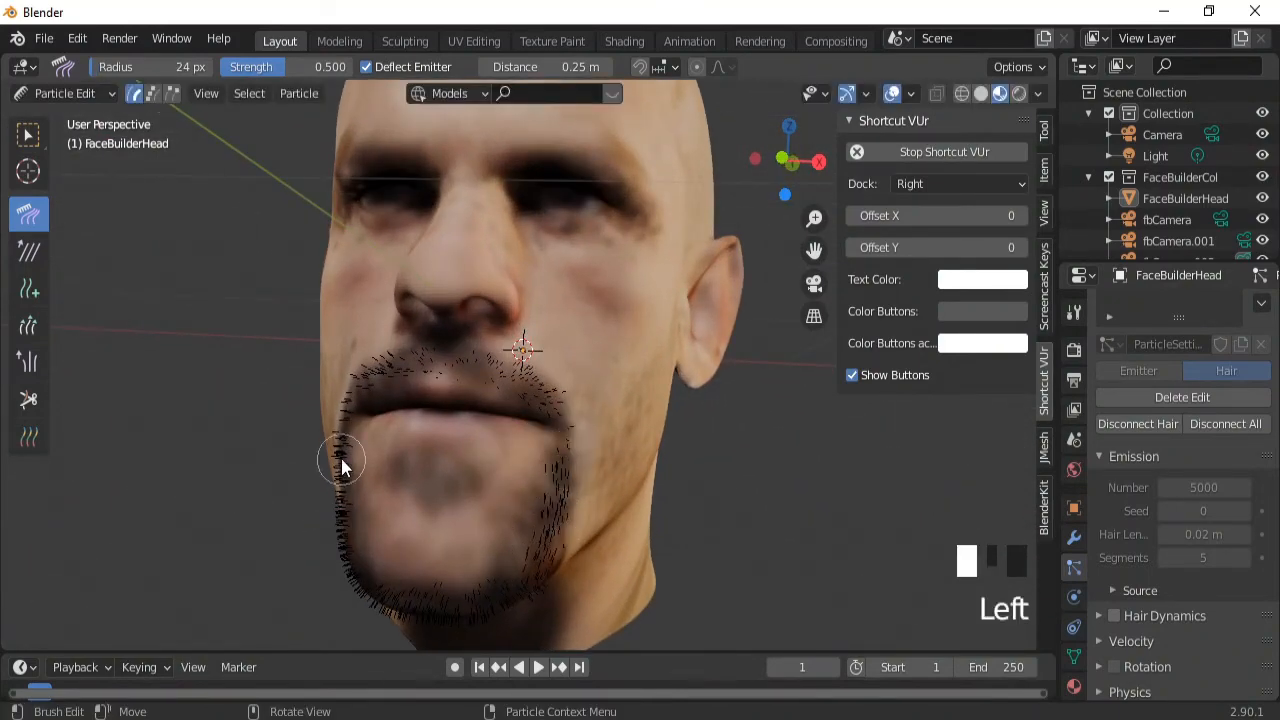
drag(337, 463, 360, 600)
drag(523, 585, 486, 620)
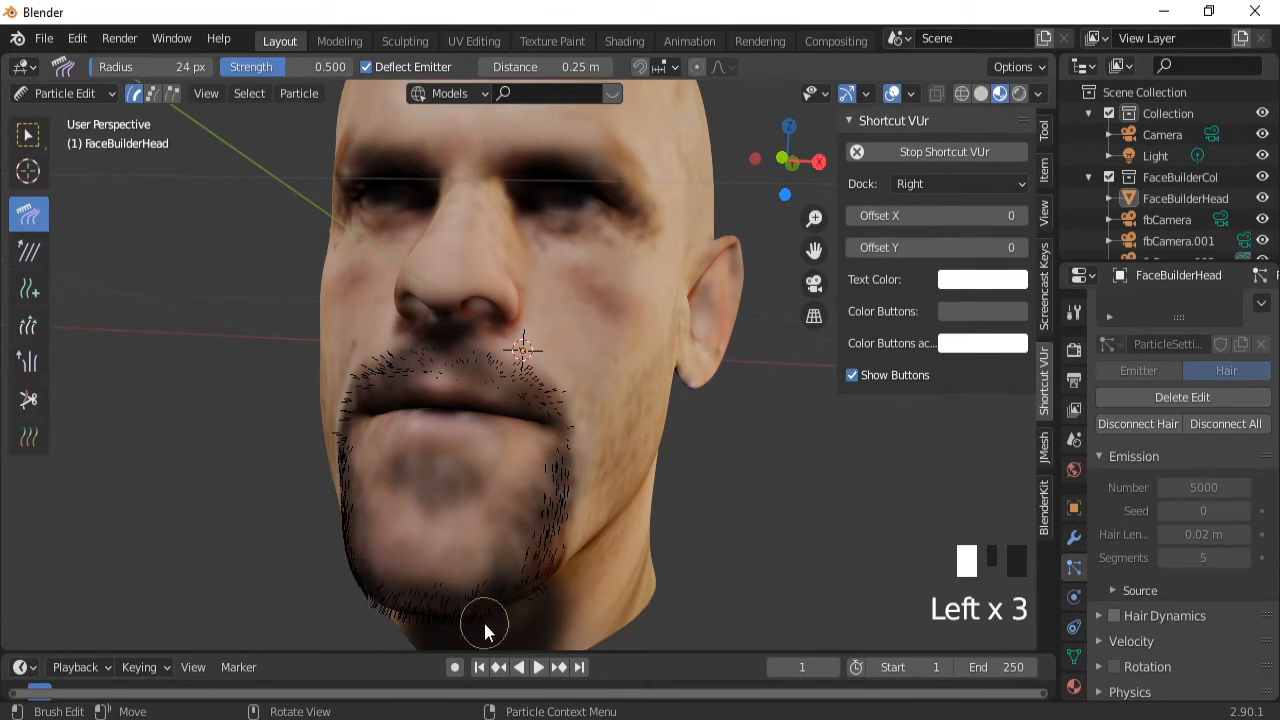
mouse_move(489, 391)
mouse_down()
mouse_move(473, 380)
mouse_move(530, 372)
mouse_move(540, 400)
mouse_move(449, 374)
mouse_move(360, 380)
mouse_move(338, 438)
mouse_up()
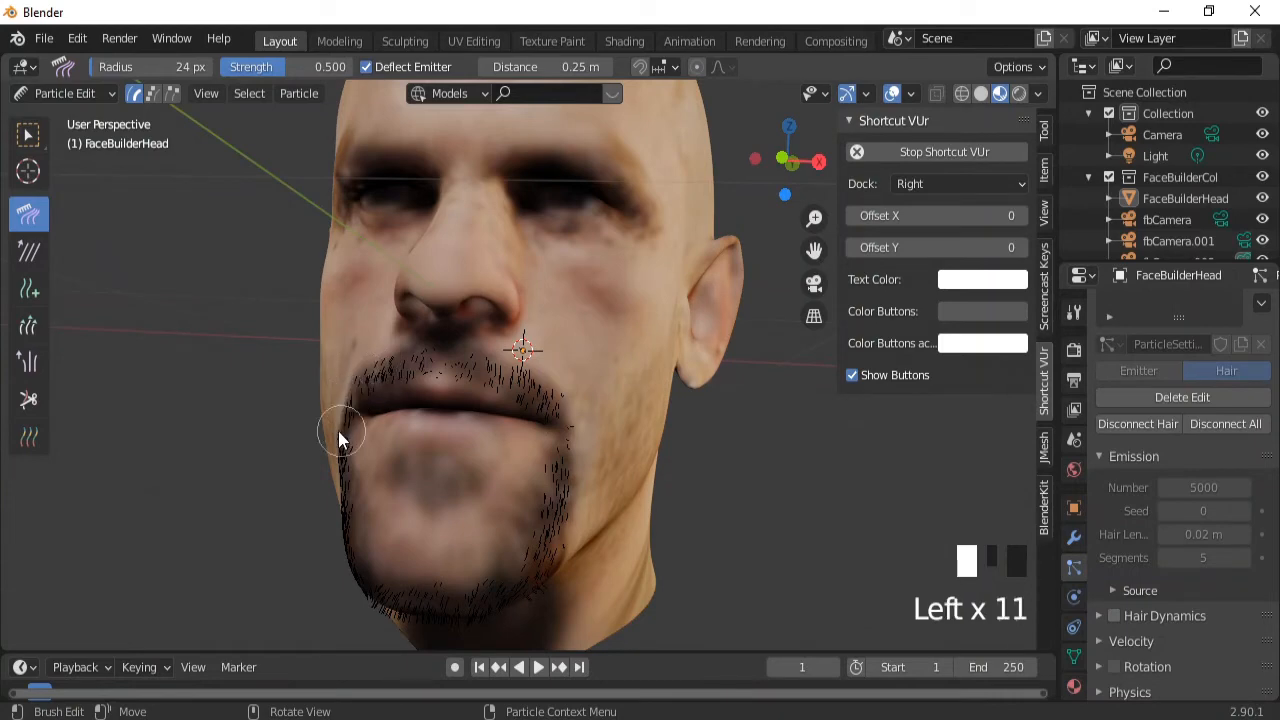
Return the head to Object Mode and examine the combed goatee and mohawk from the front and above.
click(108, 94)
click(92, 116)
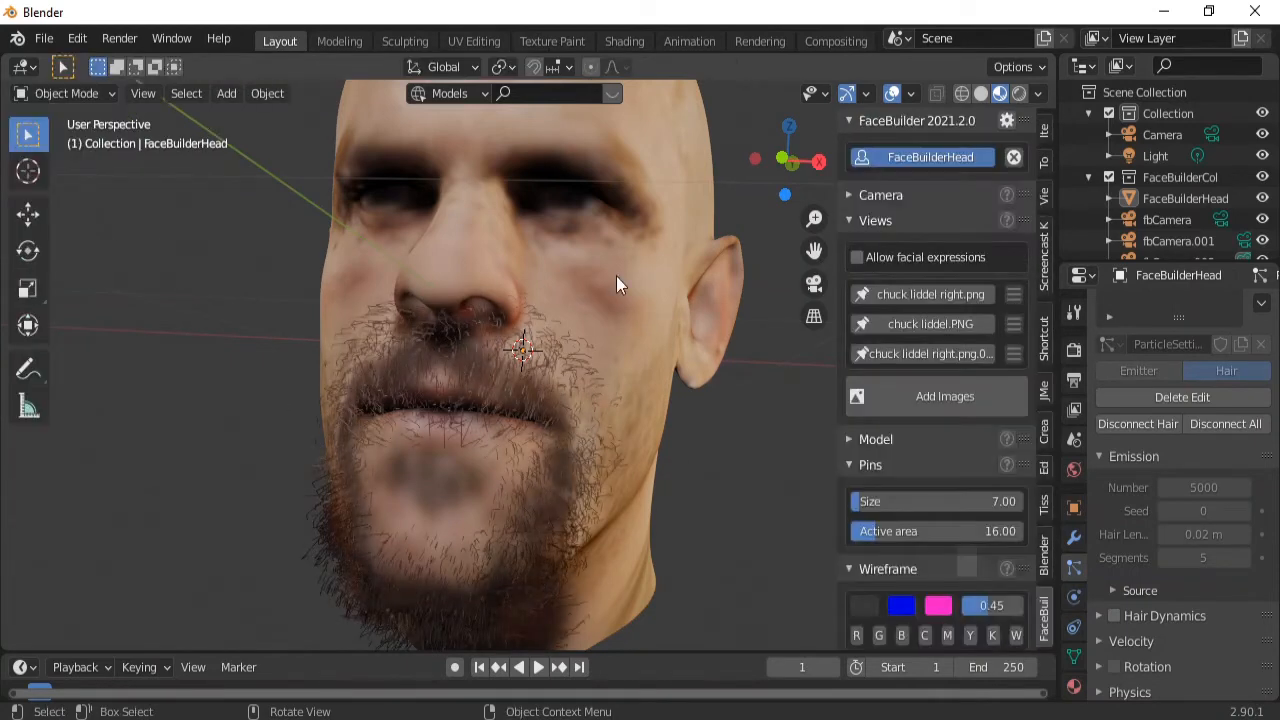
scroll(577, 341, down, 4)
middle_drag(577, 341, 550, 365)
mouse_move(522, 473)
ctrl+middle_down()
mouse_move(539, 416)
mouse_move(513, 489)
ctrl+middle_up()
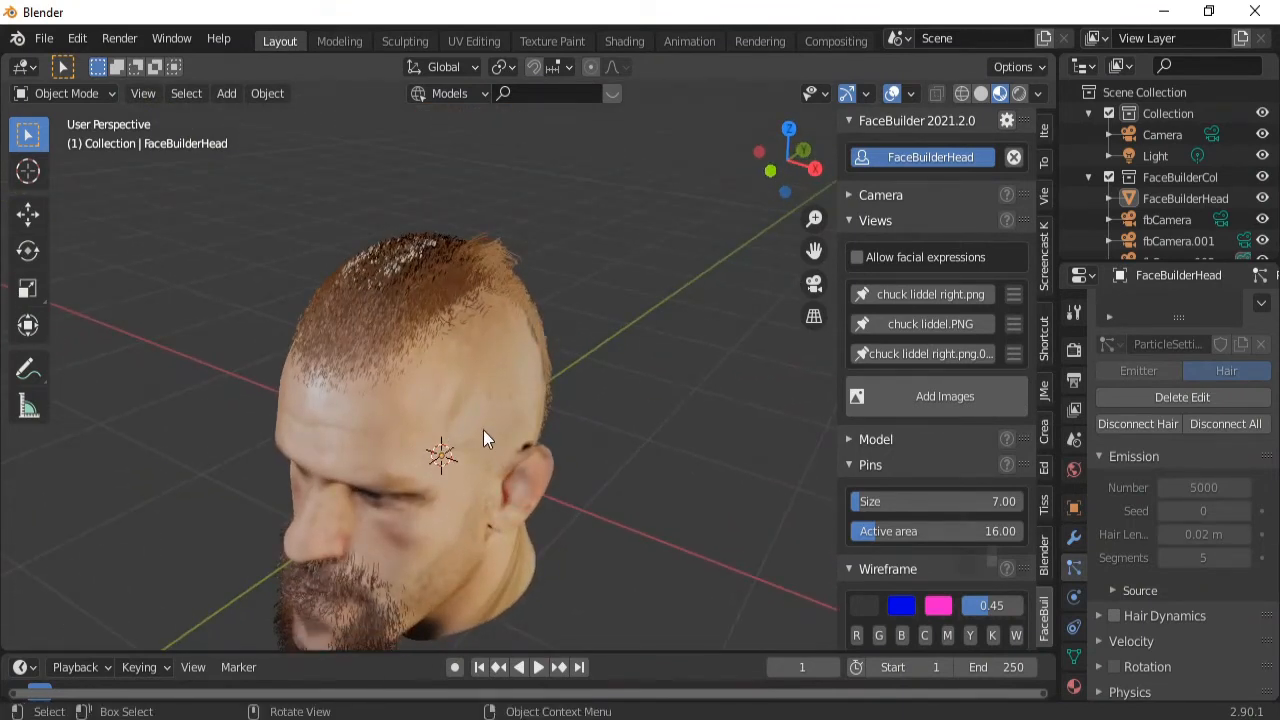
Reopen Particle Edit, enlarge the Comb brush to 55 px and comb the crown hair down toward the back of the head.
click(104, 92)
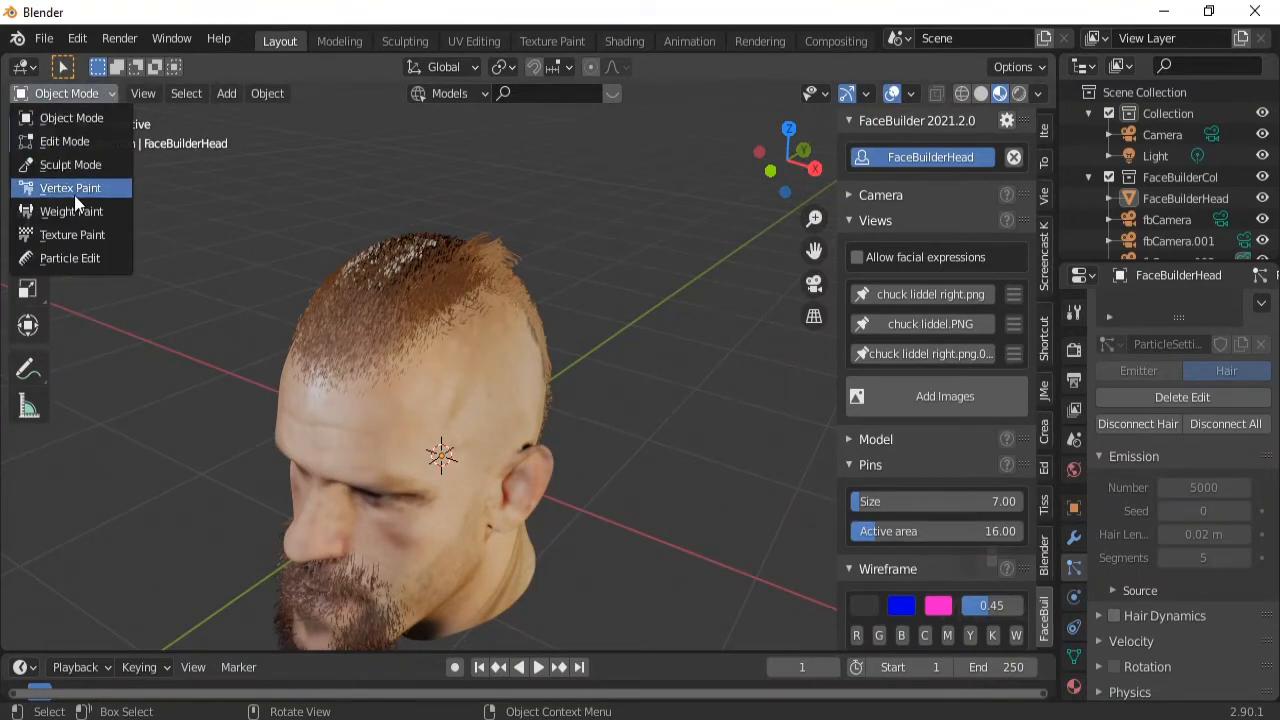
click(65, 258)
click(490, 251)
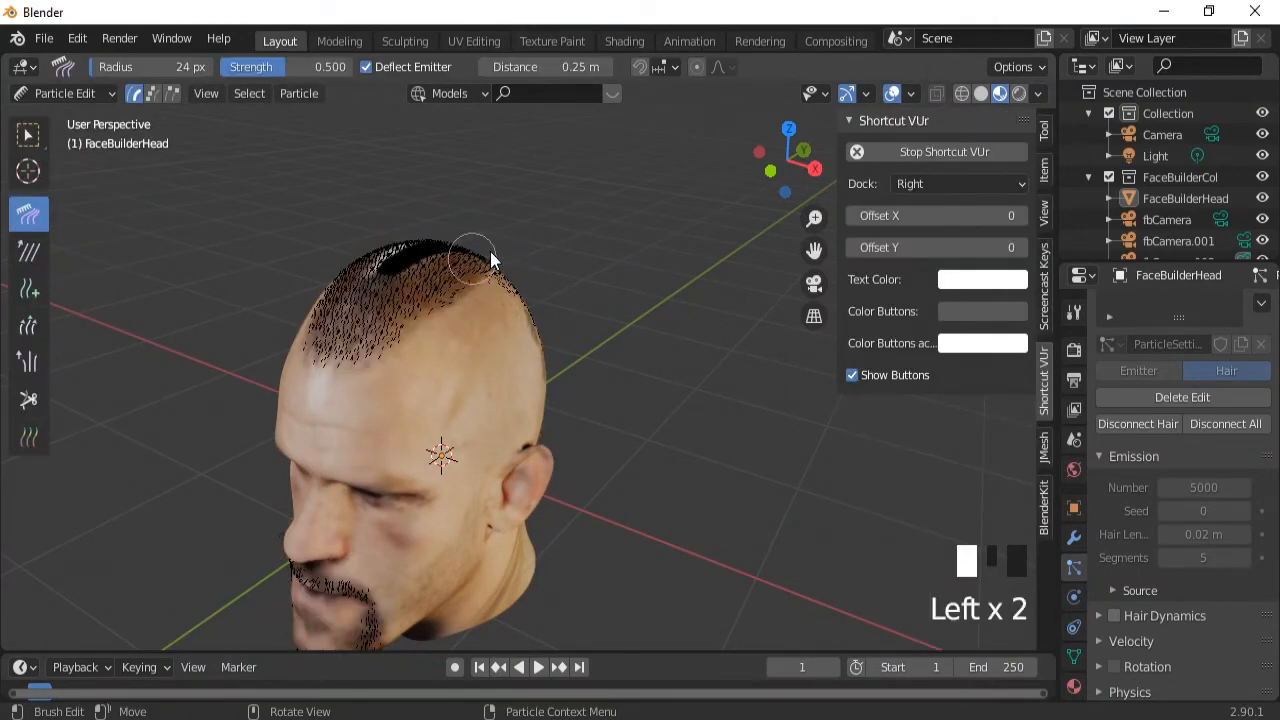
mouse_move(541, 319)
middle_down()
mouse_move(434, 296)
mouse_move(366, 257)
middle_up()
key(f)
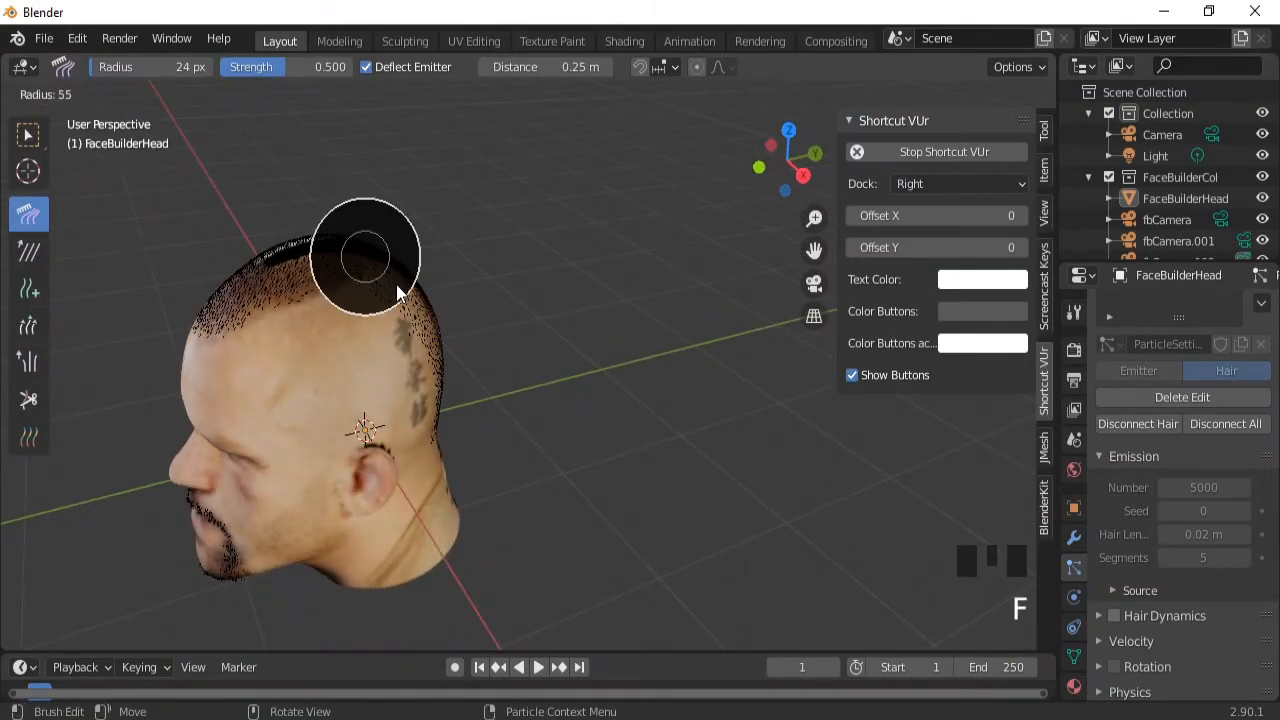
click(405, 293)
drag(295, 264, 414, 328)
mouse_move(368, 258)
mouse_down()
mouse_move(364, 246)
mouse_move(434, 392)
mouse_up()
middle_drag(282, 351, 104, 114)
Leave Particle Edit for Object Mode and view the head from the front.
click(65, 93)
click(95, 121)
middle_drag(616, 296, 627, 348)
click(108, 88)
click(96, 117)
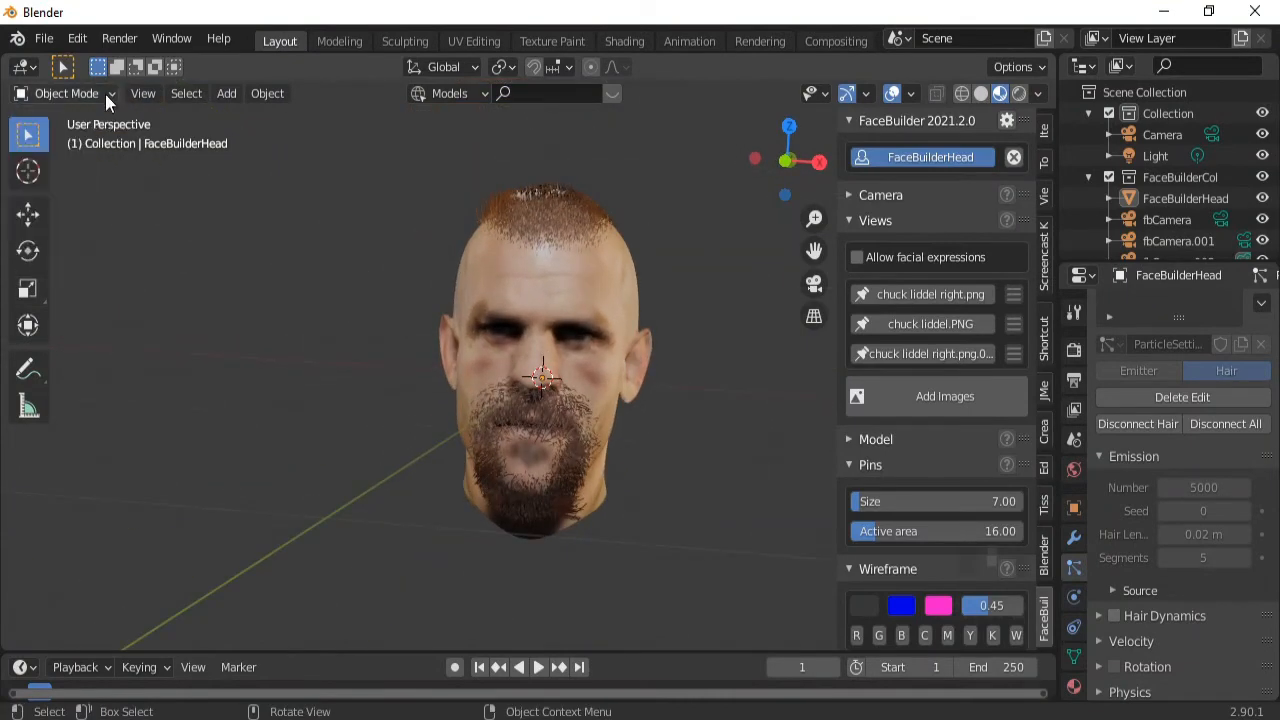
Switch back to Particle Edit and comb the moustache and both sides of the goatee downward with the 55 px Comb brush.
click(103, 93)
click(80, 262)
ctrl+middle_drag(625, 521, 602, 462)
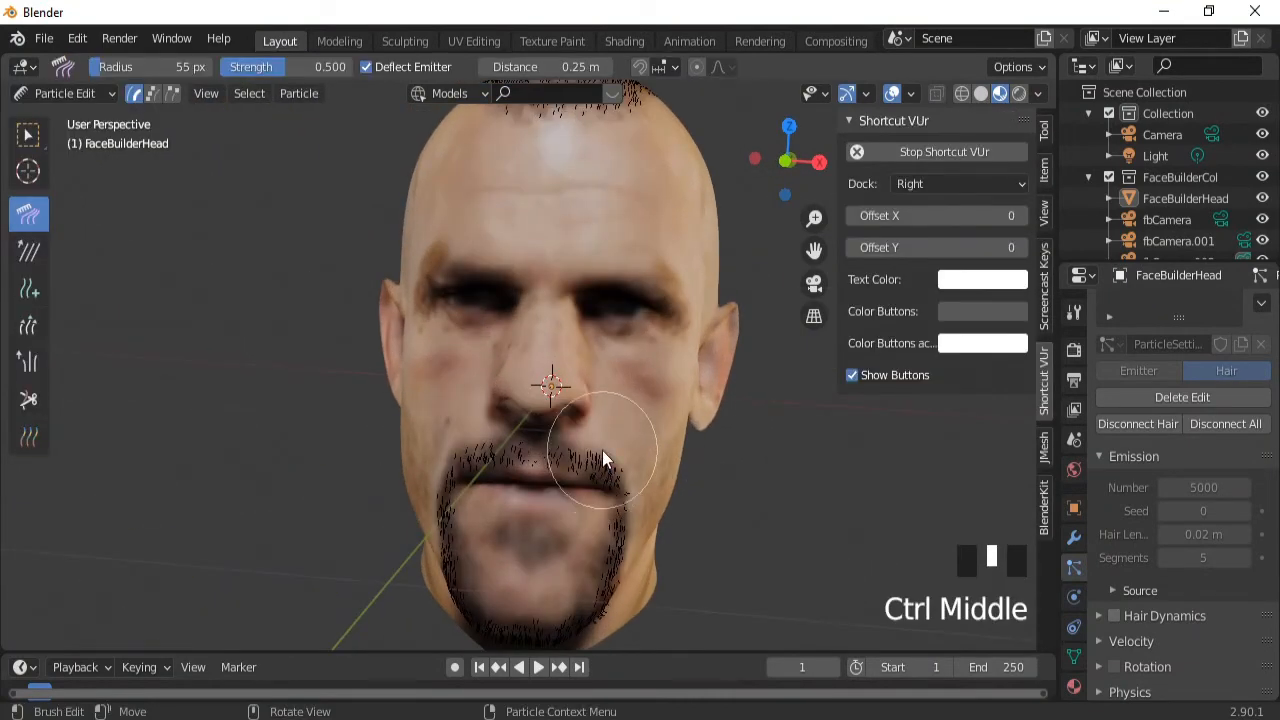
click(587, 483)
drag(563, 452, 552, 496)
drag(484, 406, 490, 488)
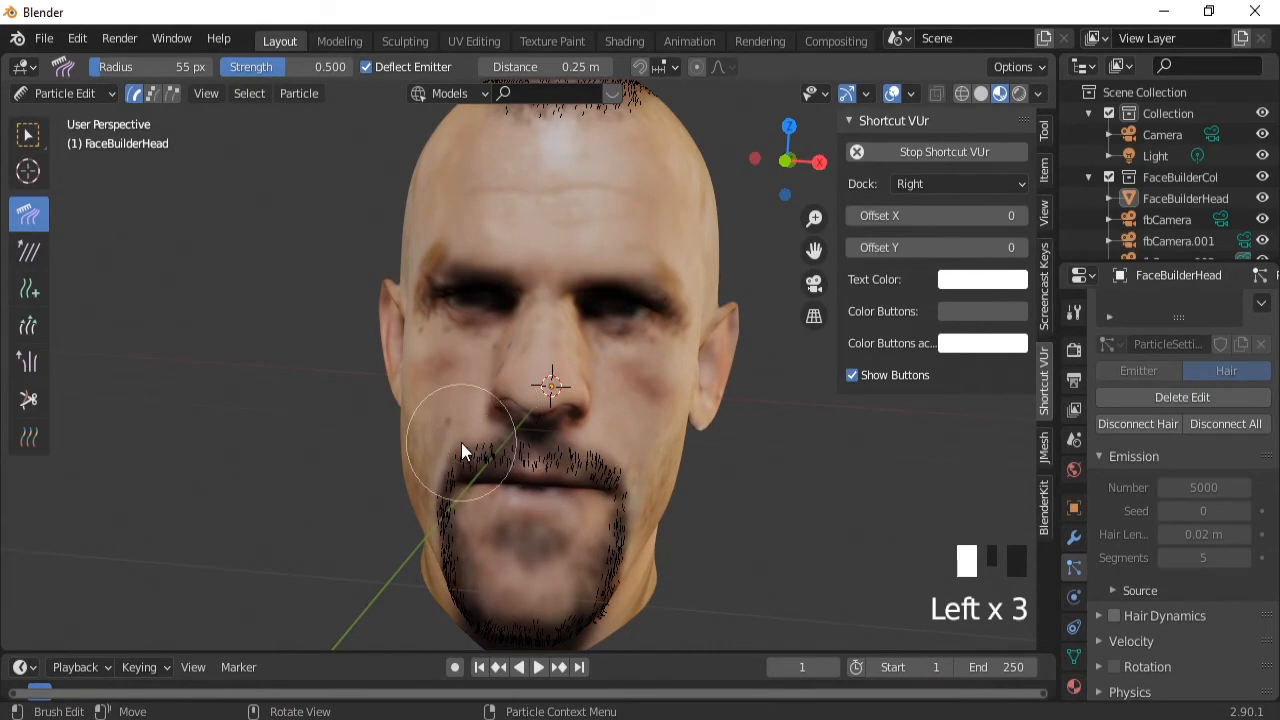
drag(458, 438, 440, 620)
drag(615, 482, 591, 620)
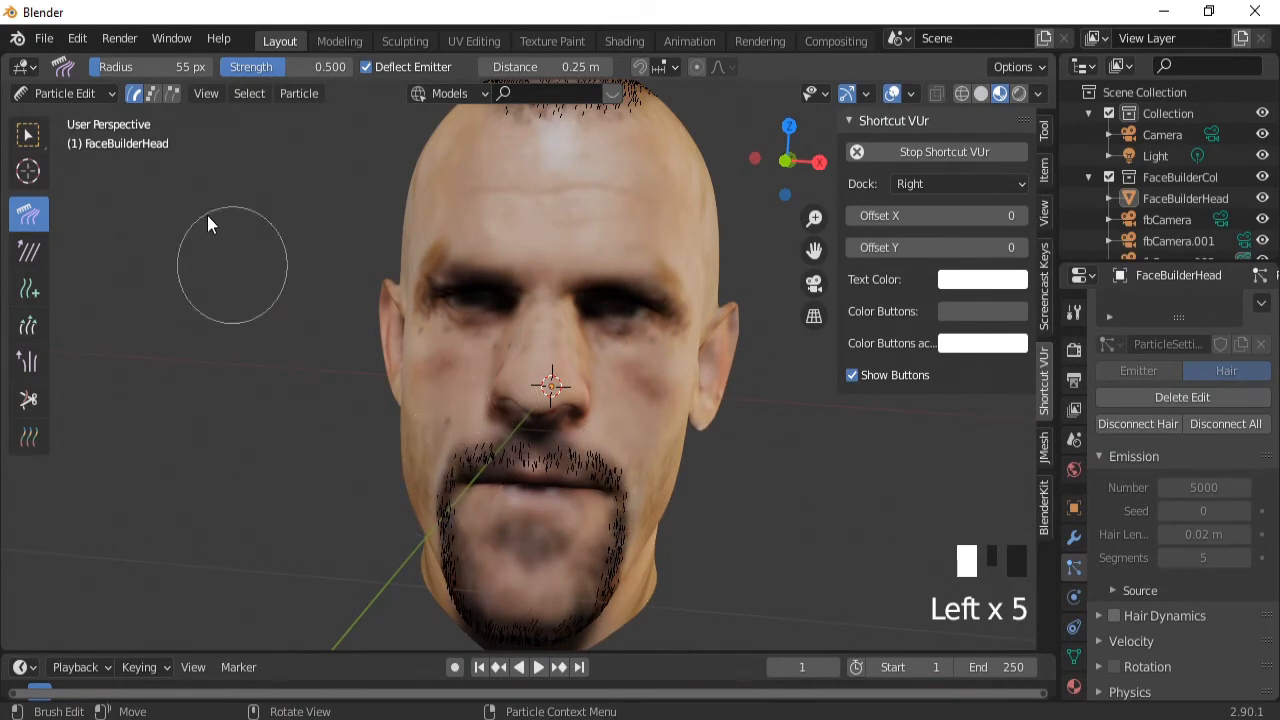
Put the head back in Object Mode and view the groomed beard and mohawk from its side.
click(110, 94)
click(95, 118)
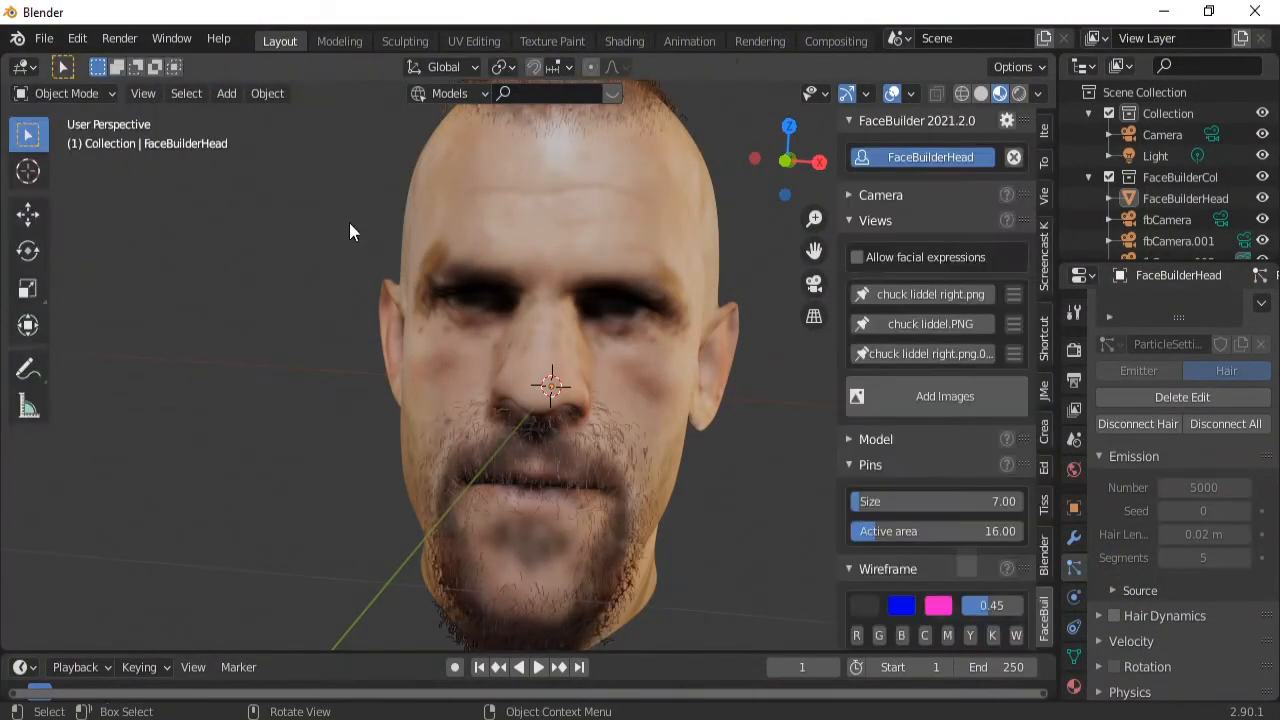
middle_drag(685, 261, 581, 301)
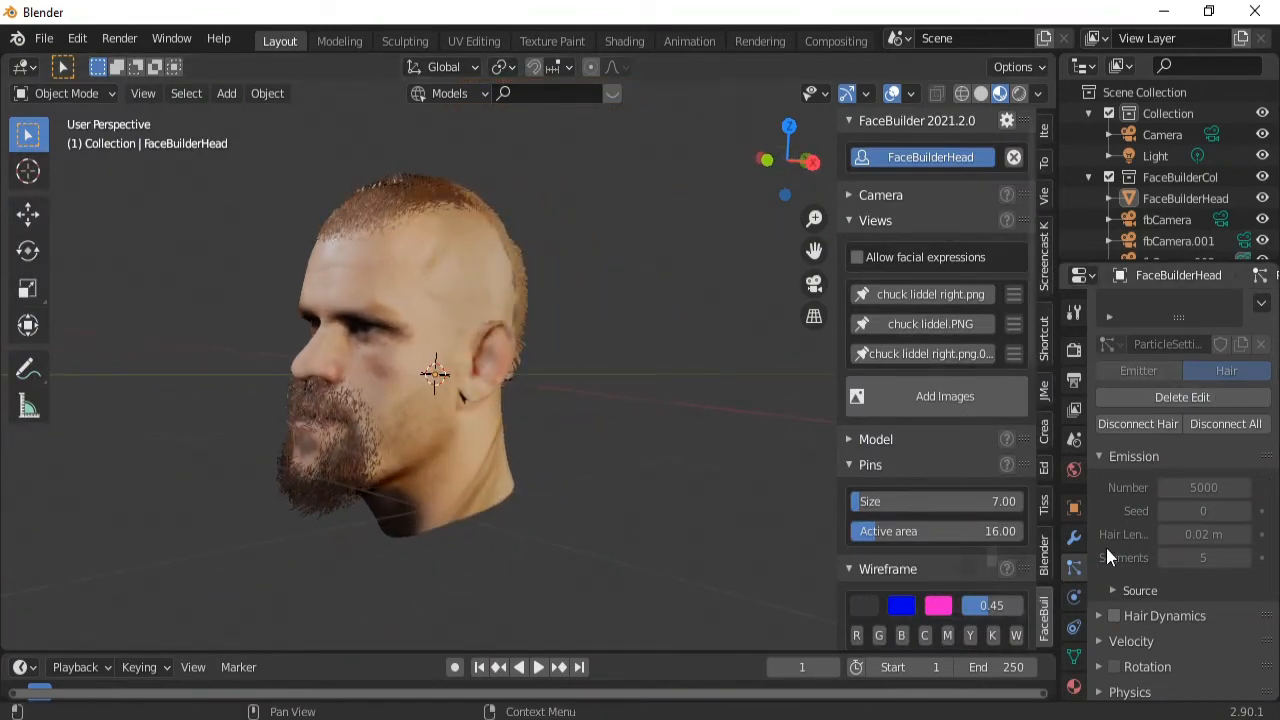
scroll(1180, 490, down, 2)
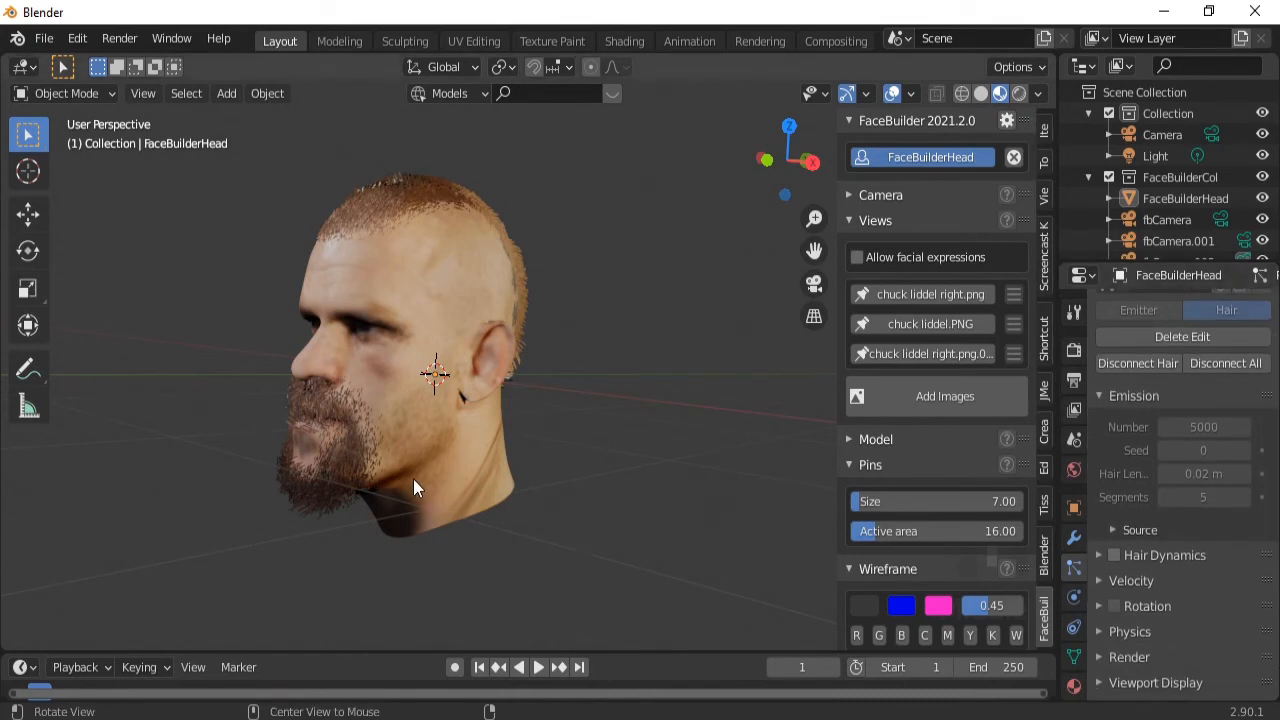
Add a second material to the head and give it an orange base color of about H 0.057, S 0.869, V 0.906.
middle_drag(413, 479, 500, 480)
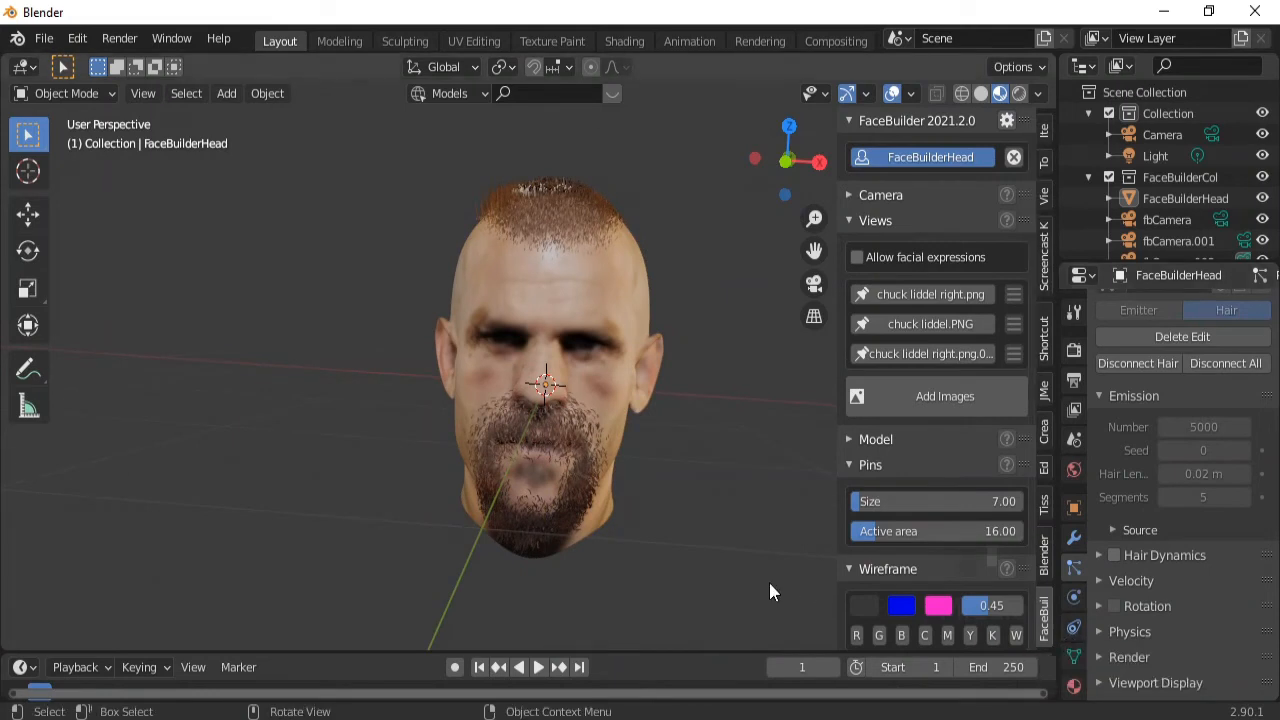
click(1073, 688)
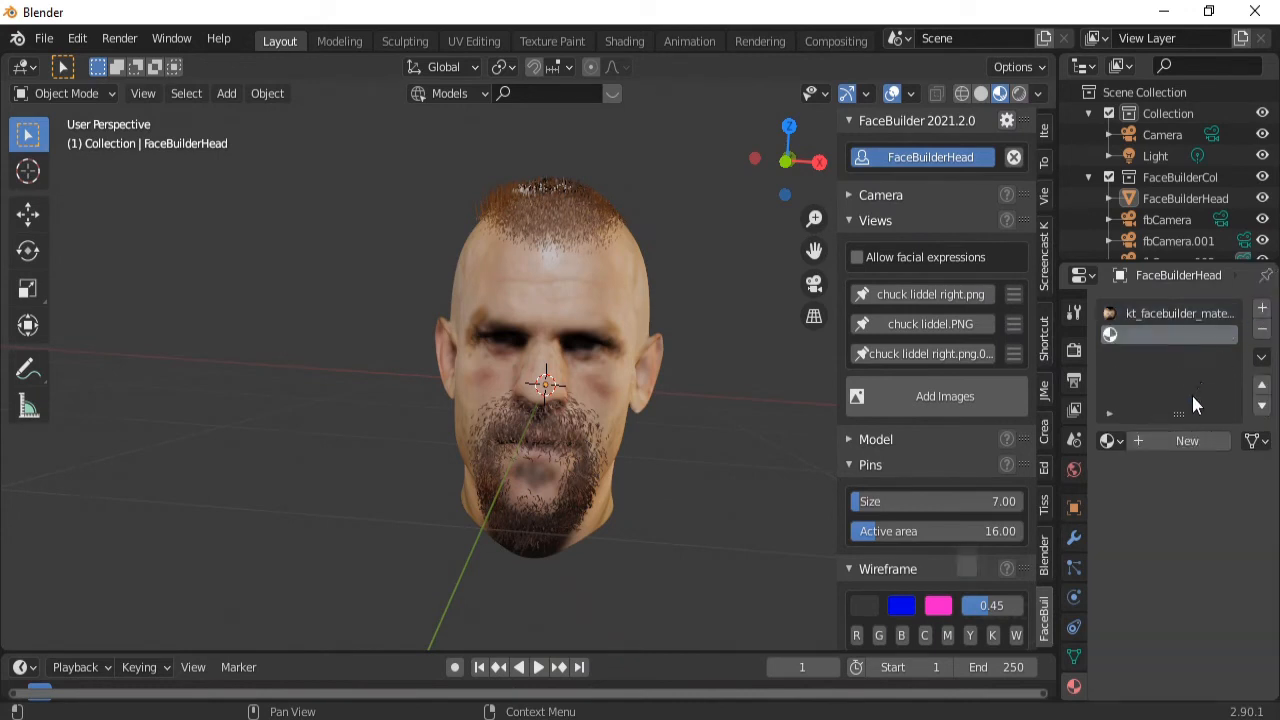
click(1262, 308)
click(1186, 440)
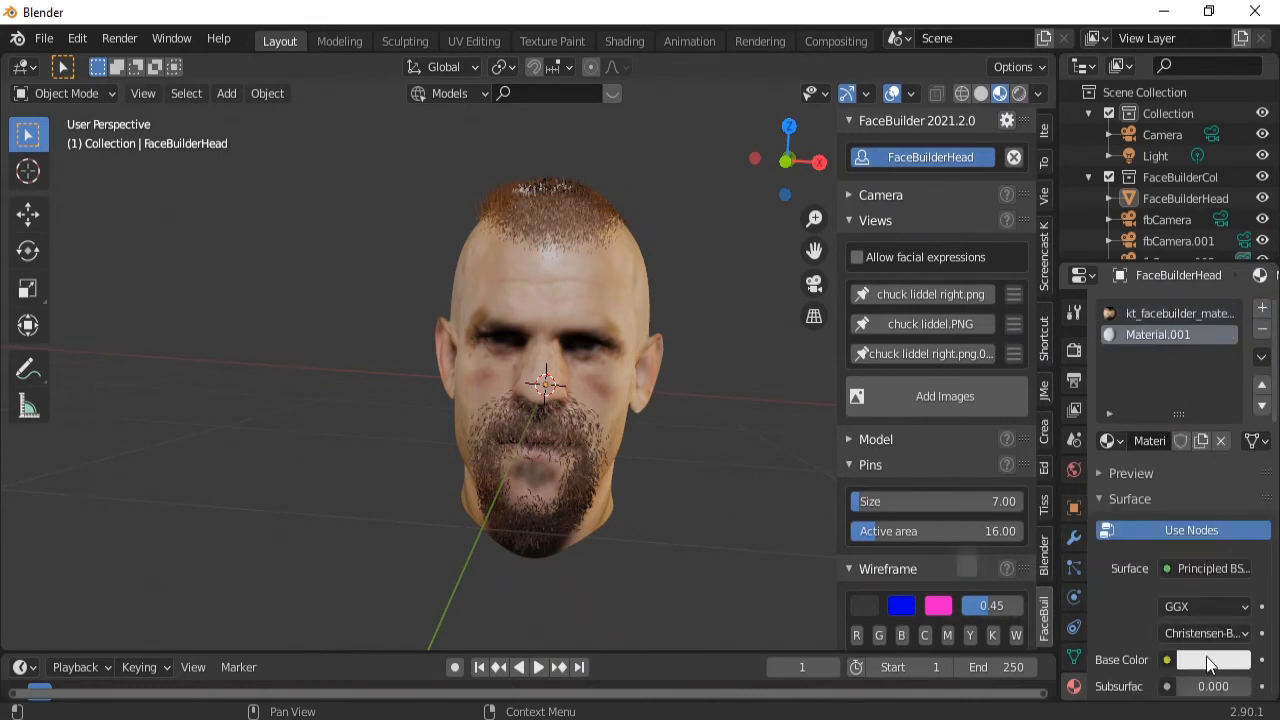
click(1206, 658)
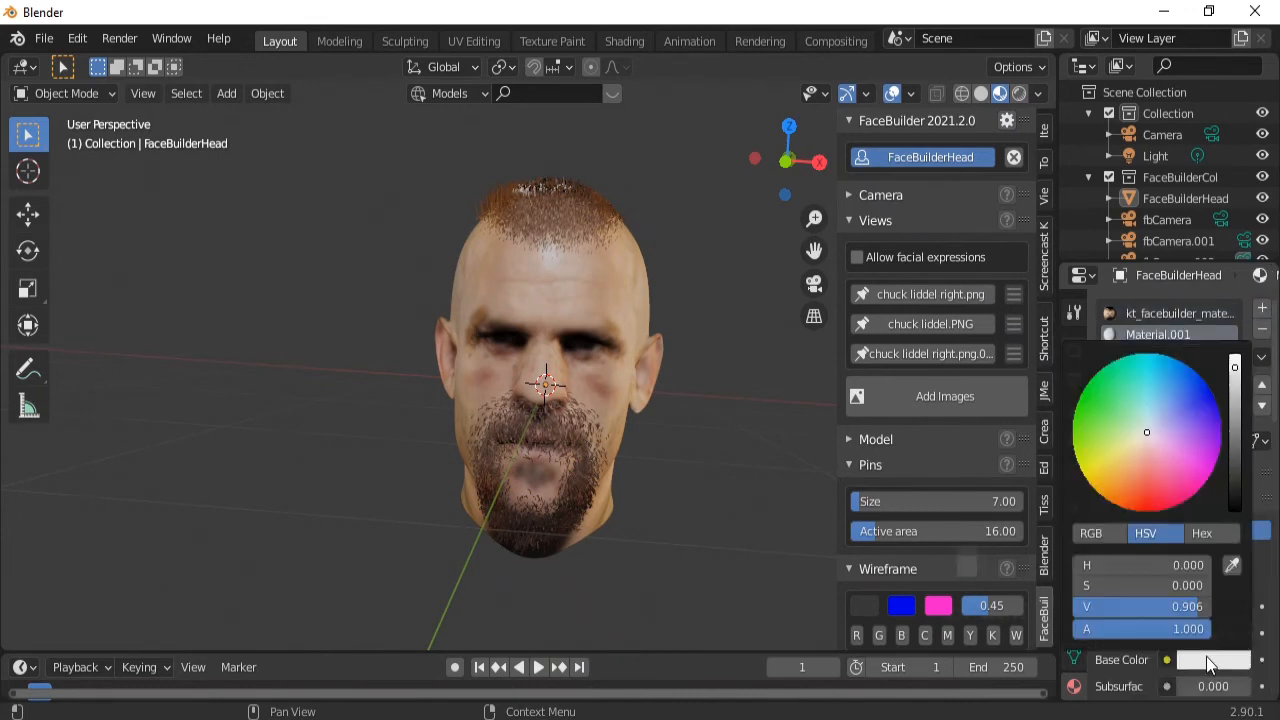
click(1128, 493)
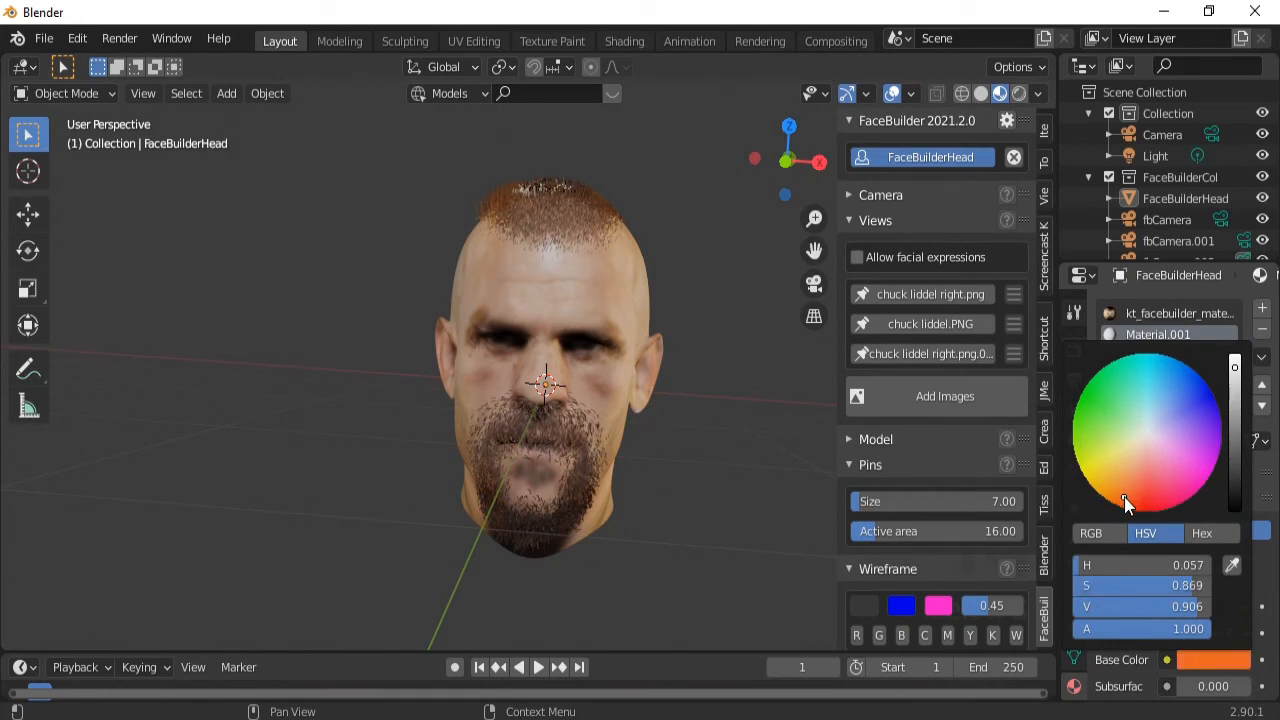
Assign Material.001 as the render material of the head's hair particle system.
click(1073, 567)
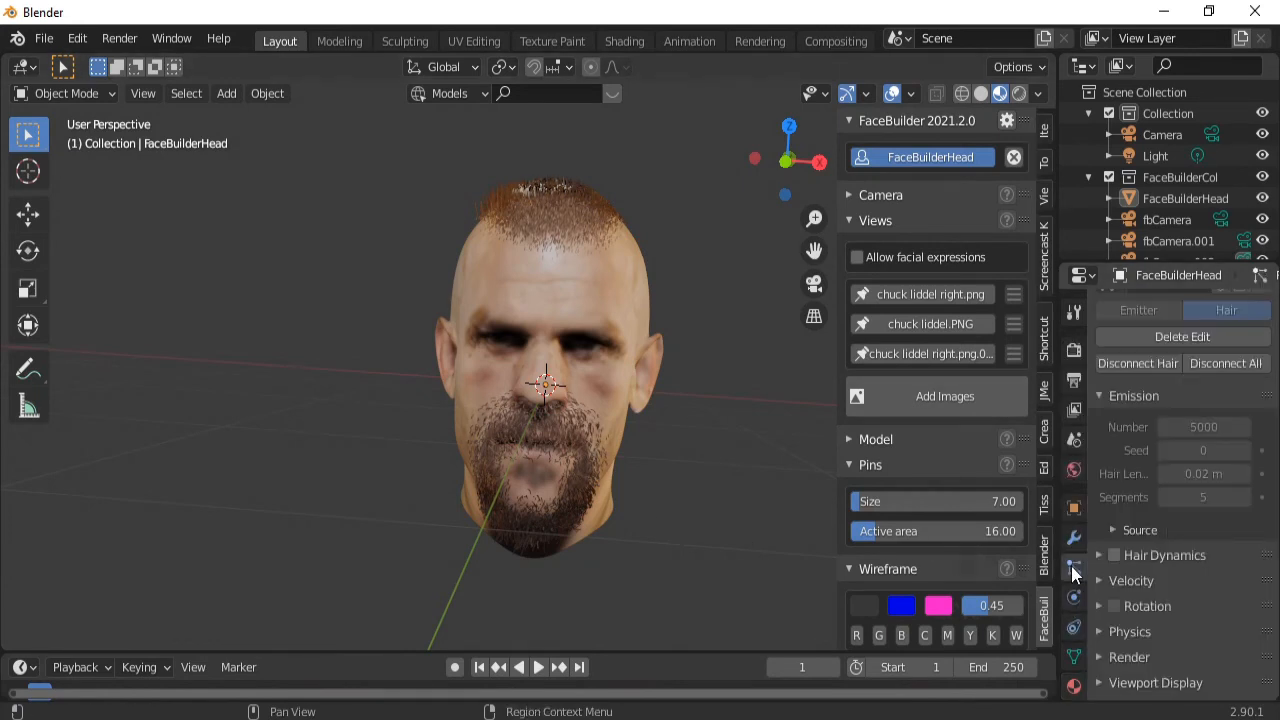
scroll(1111, 474, down, 5)
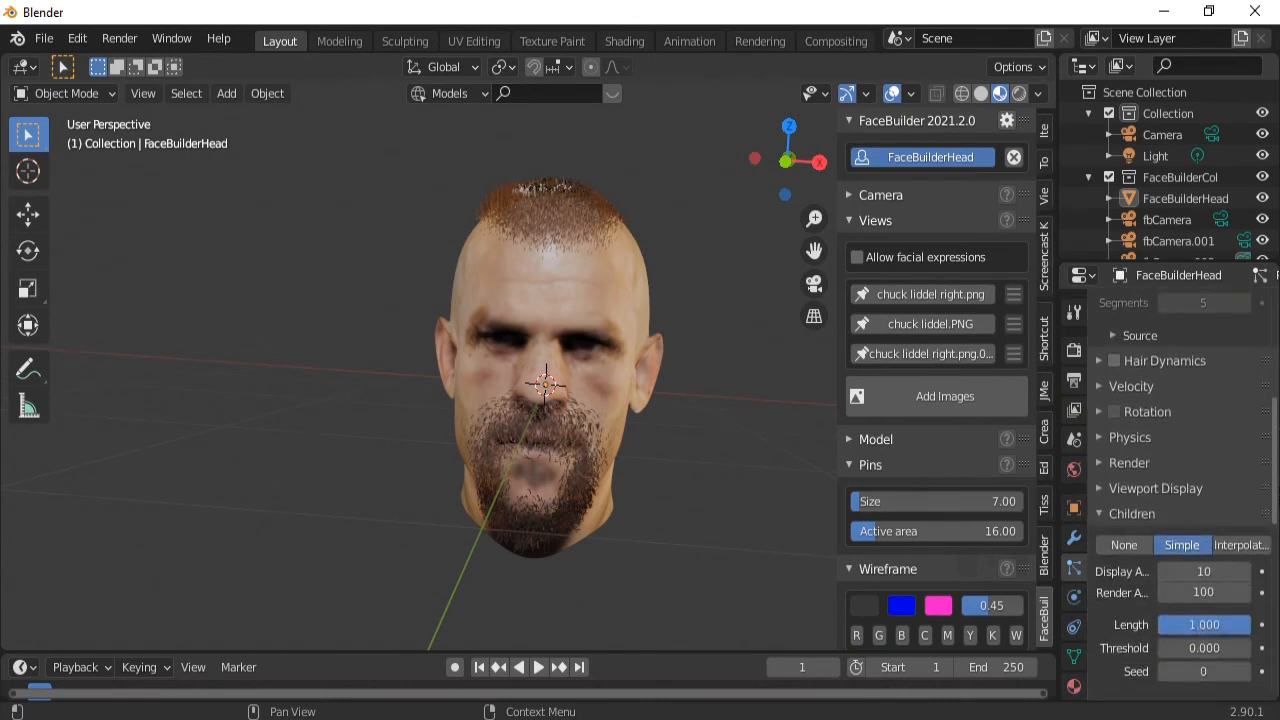
click(1099, 456)
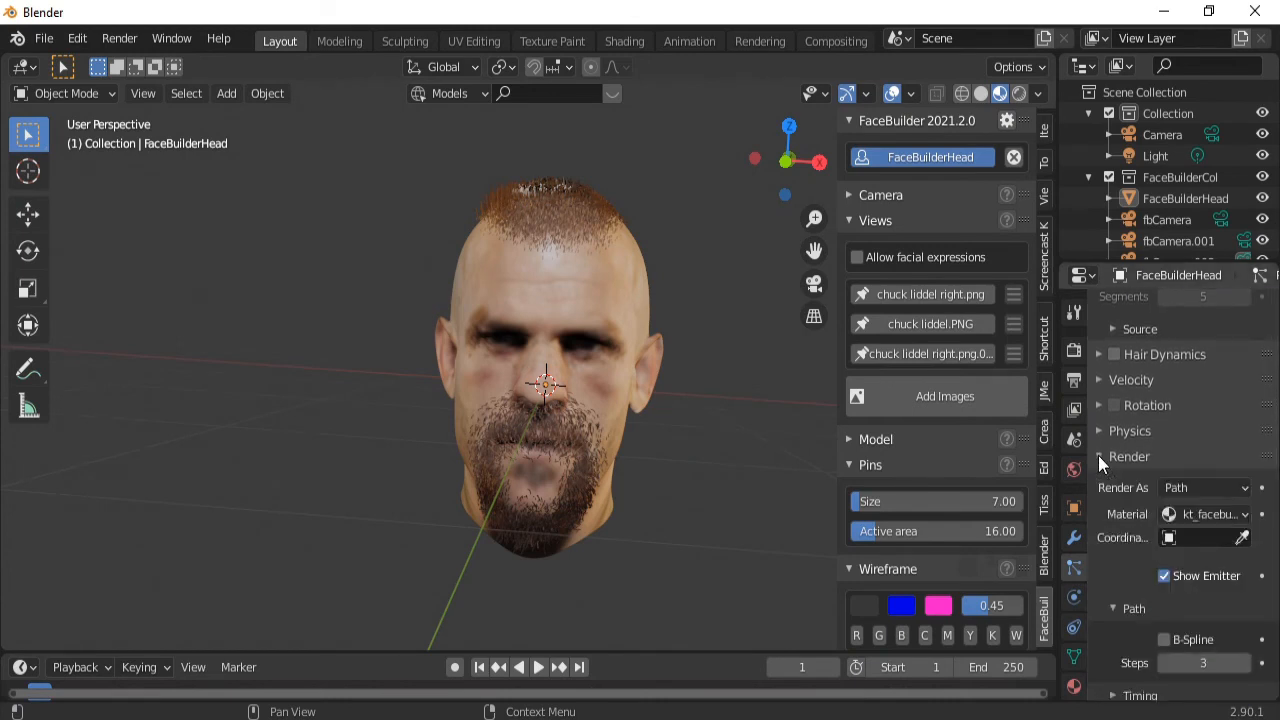
click(1212, 516)
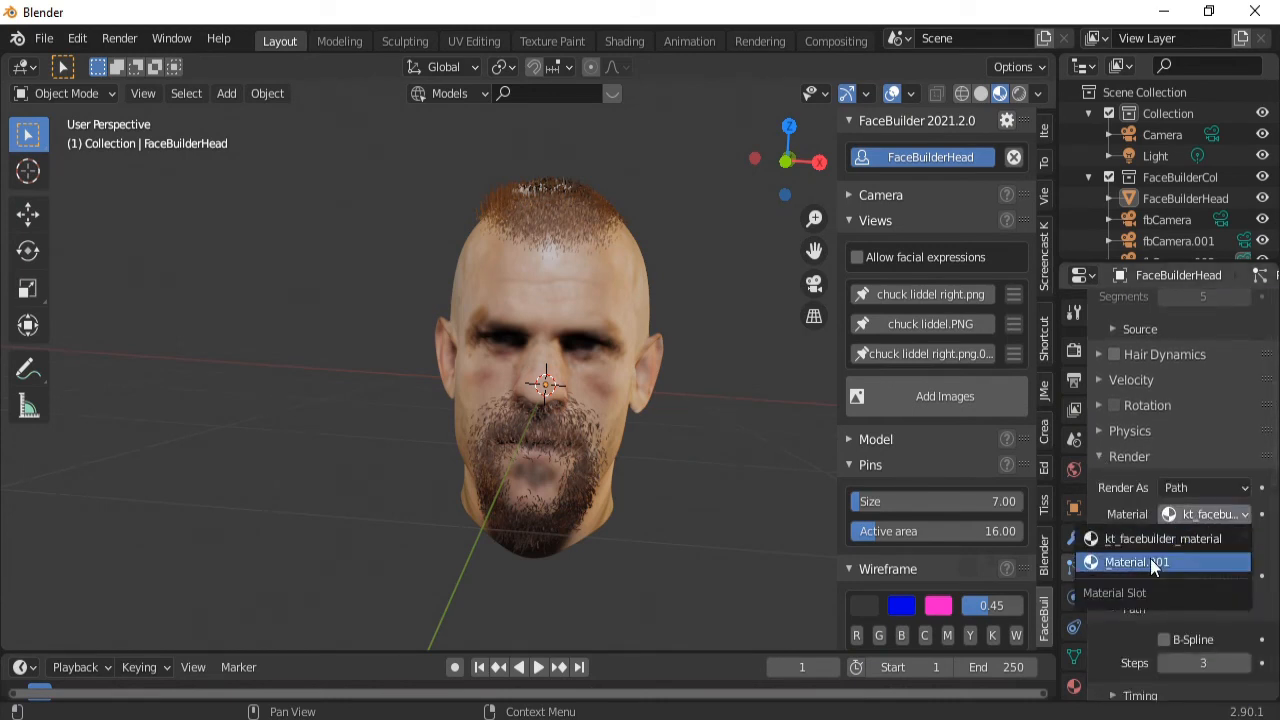
click(1140, 562)
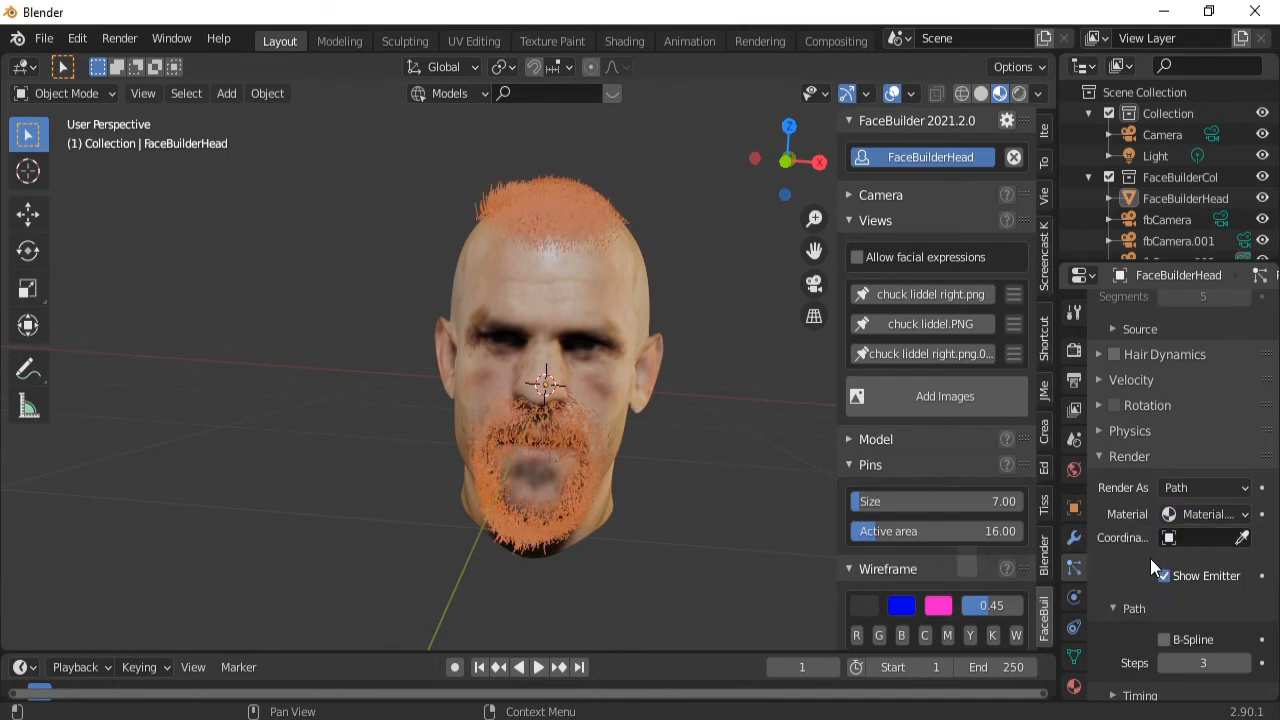
Darken the hair material's base color to a reddish brown of about H 0.053, S 1.000, V 0.420 and view the head from its side.
click(1074, 686)
click(1200, 659)
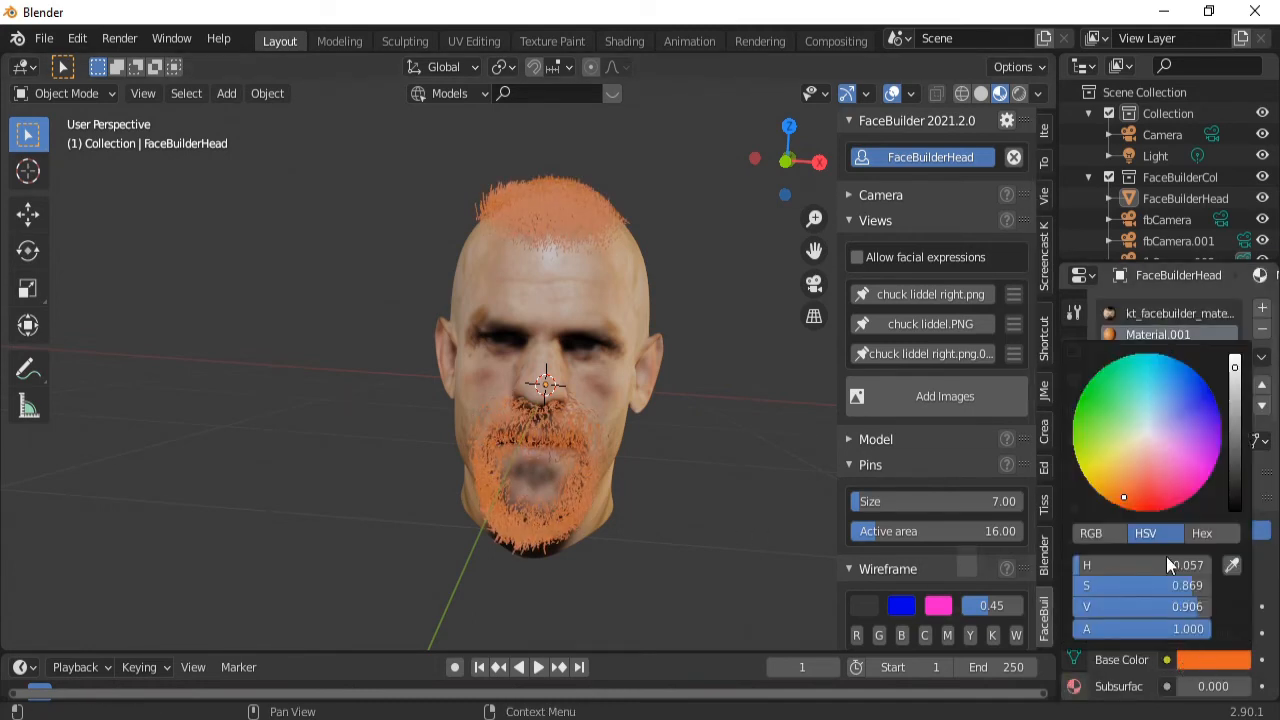
click(1236, 432)
mouse_move(1236, 432)
mouse_down()
mouse_move(1235, 486)
mouse_move(1235, 372)
mouse_move(1235, 467)
mouse_move(1235, 445)
mouse_up()
click(1129, 491)
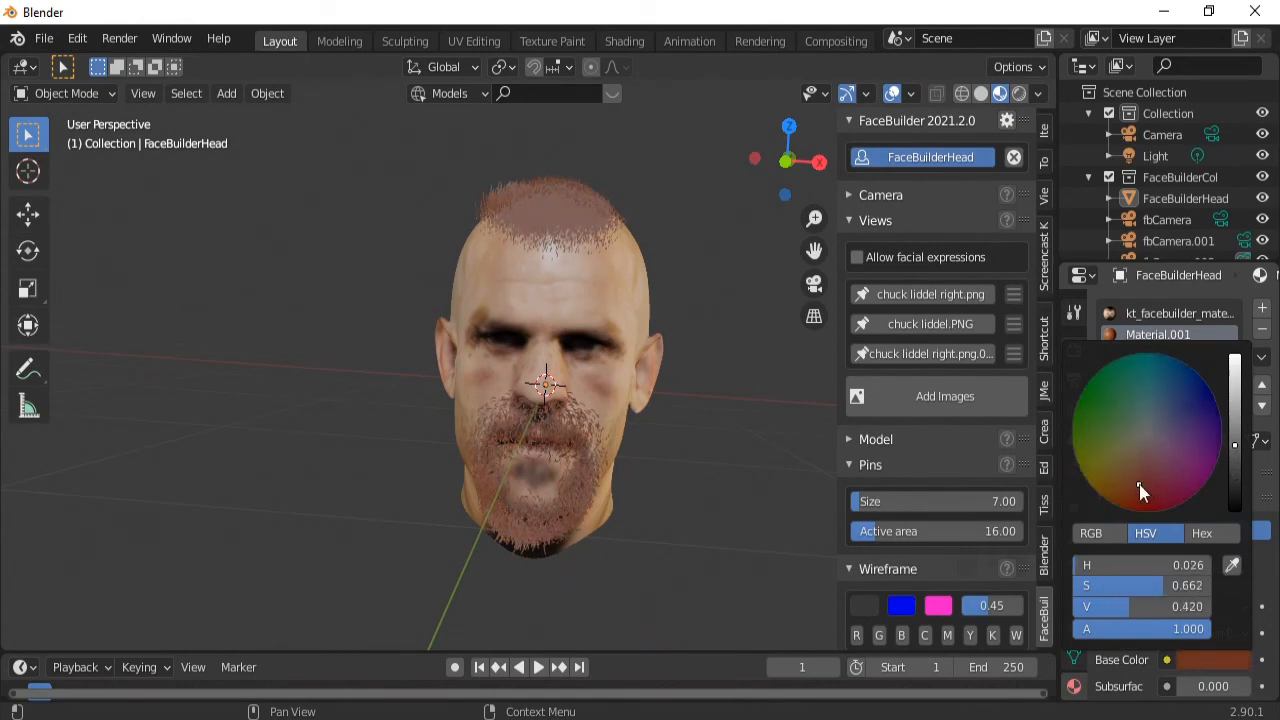
drag(1139, 484, 1123, 507)
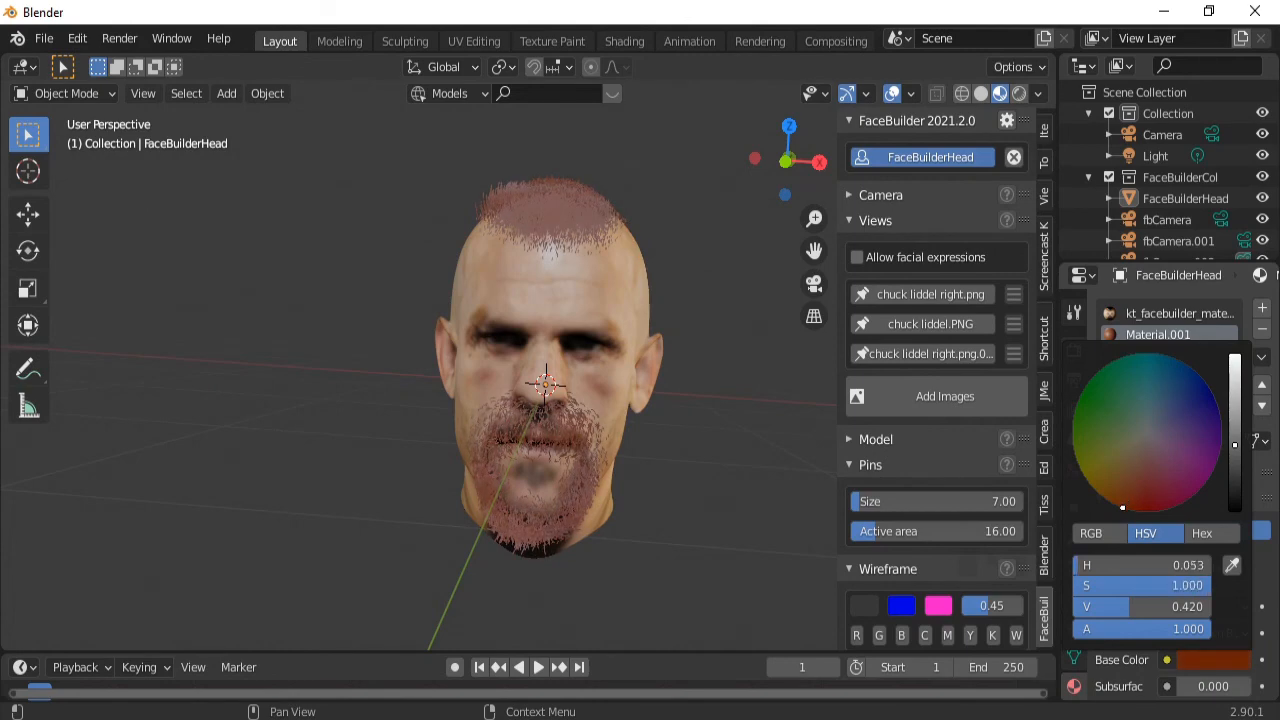
middle_drag(558, 460, 485, 509)
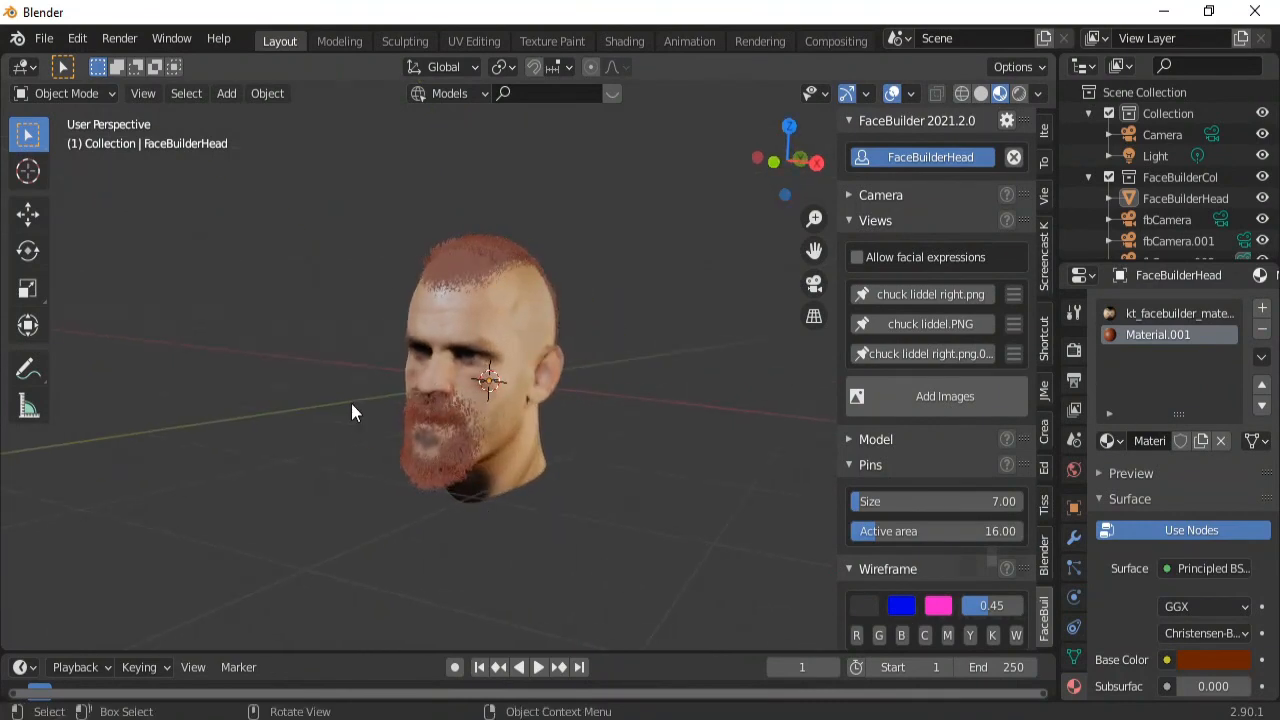